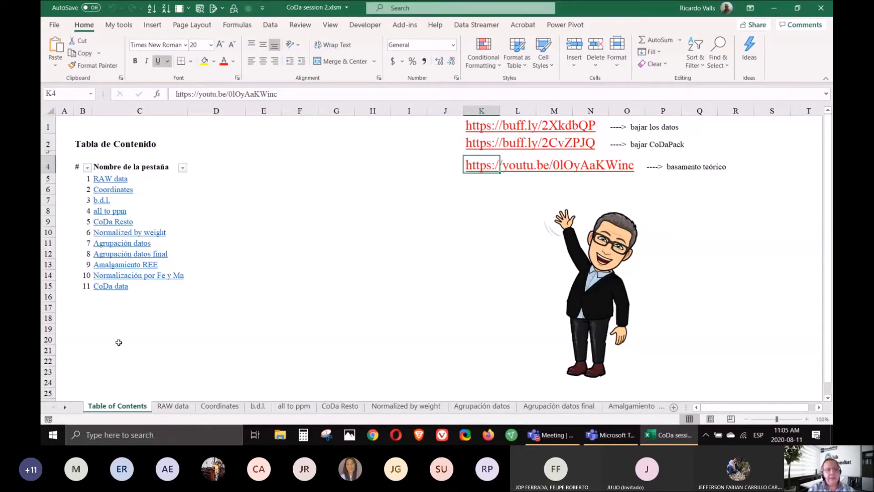
# - Open the Agrupación datos sheet from the table of contents link and return to the main menu
pyautogui.click(126, 248)
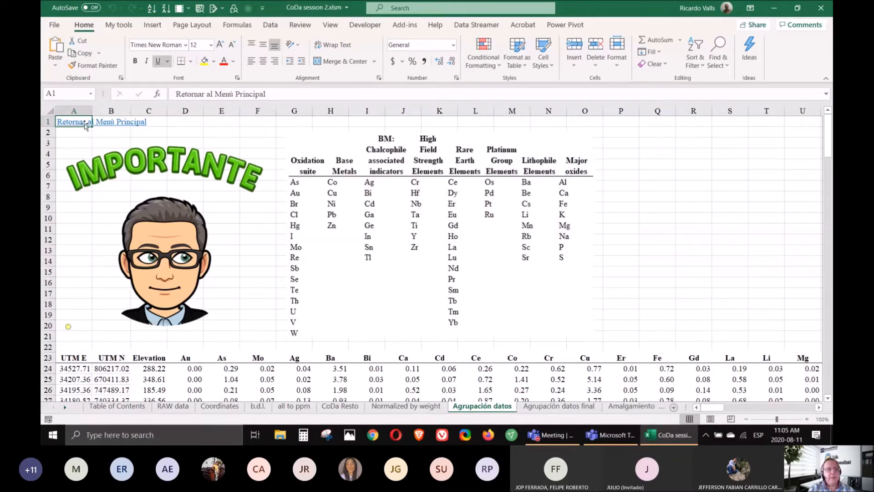
pyautogui.click(85, 124)
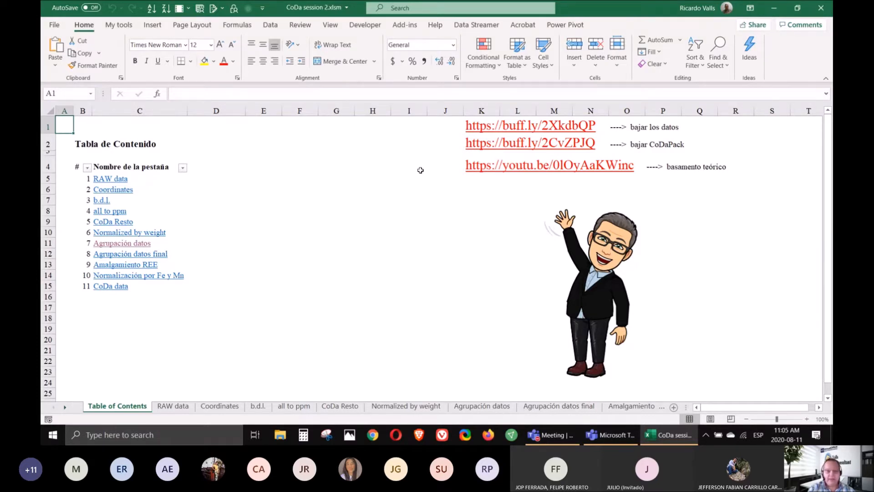
# - Copy the Table of Contents sheet to a new workbook, with the option to create a copy enabled
pyautogui.rightClick(131, 410)
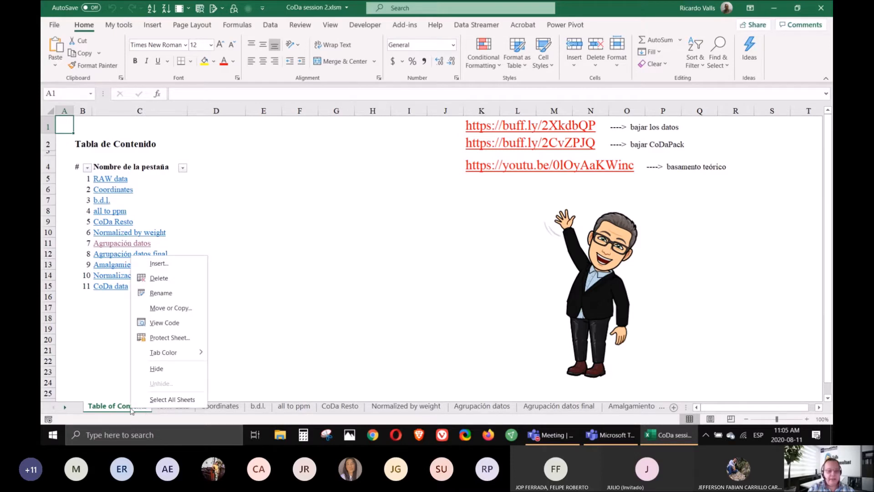
pyautogui.click(177, 312)
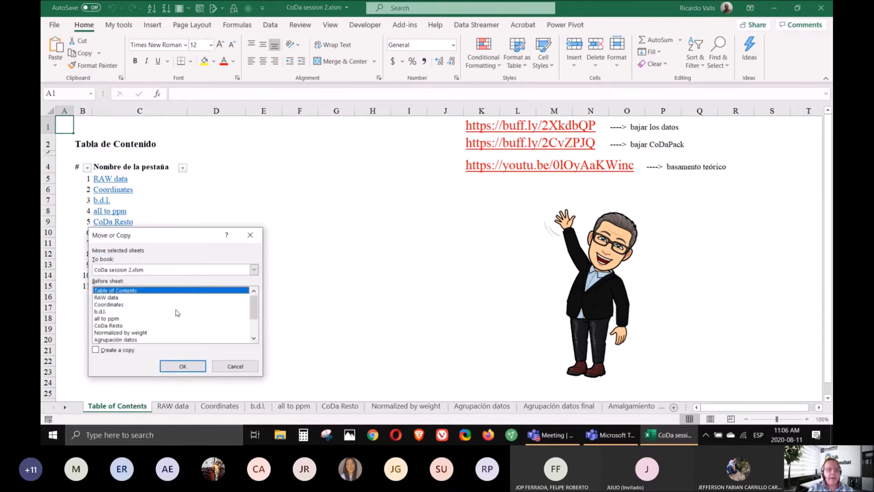
pyautogui.click(152, 269)
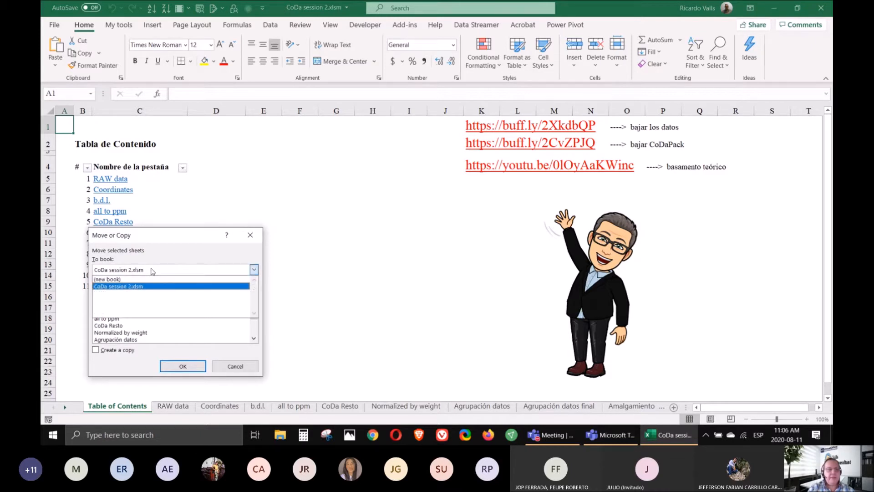
pyautogui.click(130, 280)
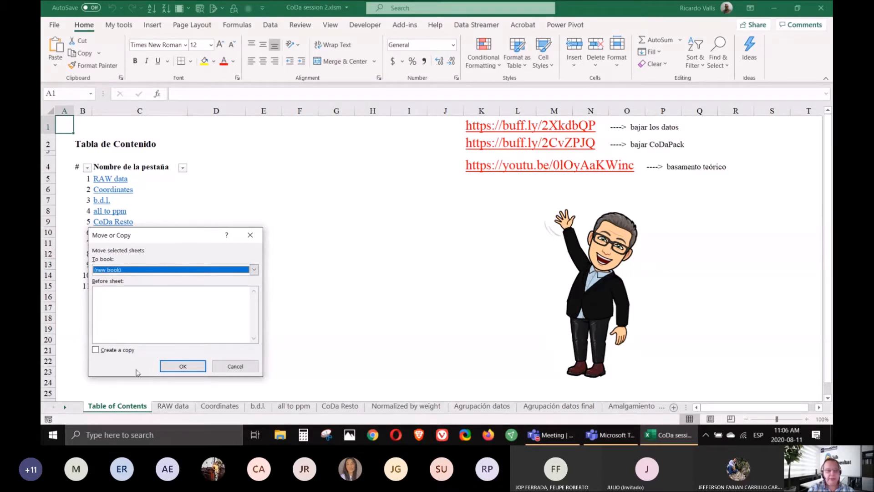
pyautogui.click(97, 350)
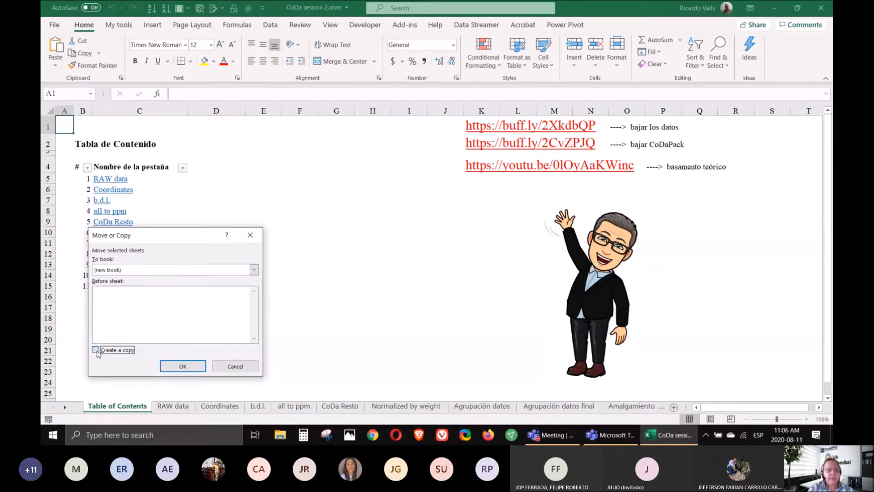
pyautogui.click(178, 367)
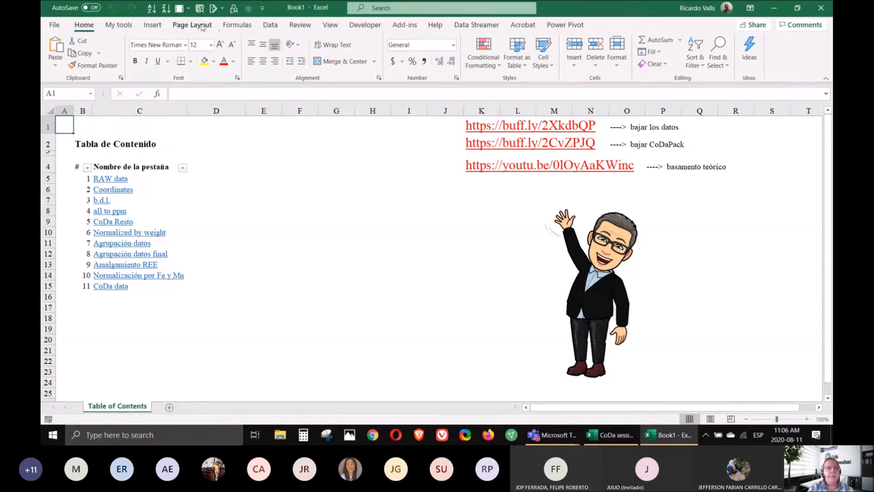
# - Close the new workbook holding the copied sheet and return to CoDa session 2.xlsm
pyautogui.click(54, 25)
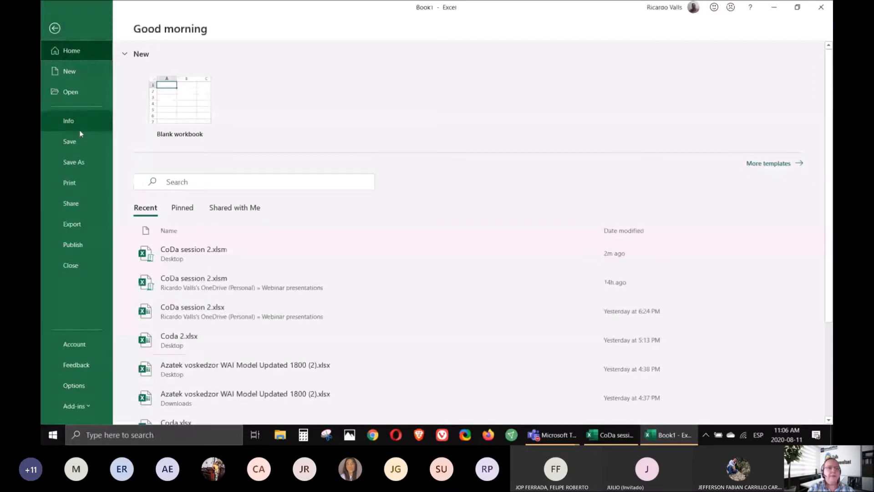
pyautogui.press('Escape')
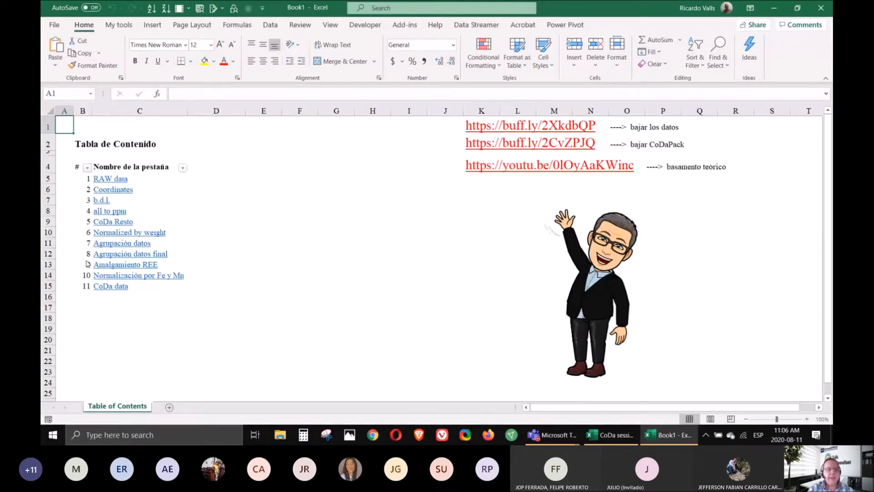
pyautogui.click(428, 231)
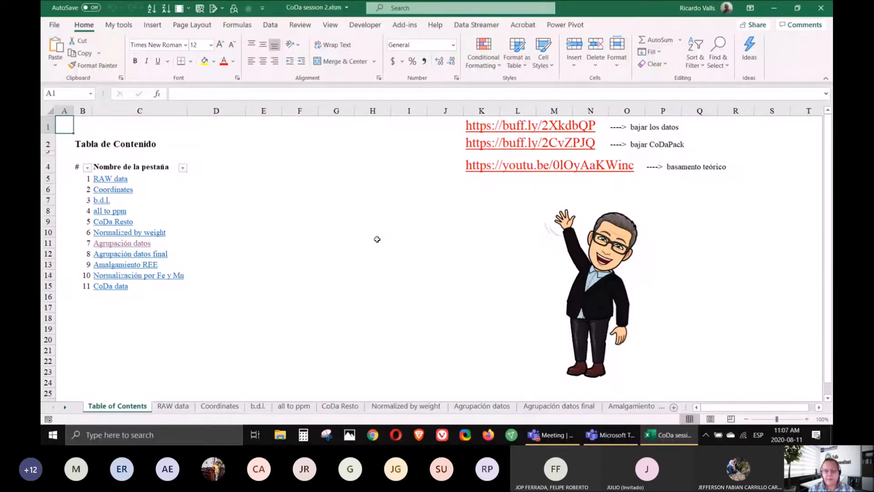
# - Open the RAW data sheet and look through its column headers in row 4 from the first to the last
pyautogui.click(181, 407)
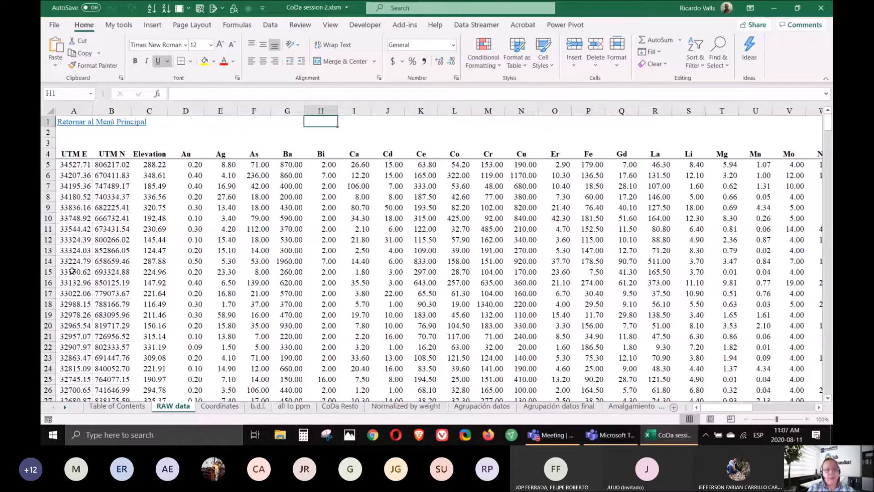
pyautogui.click(118, 155)
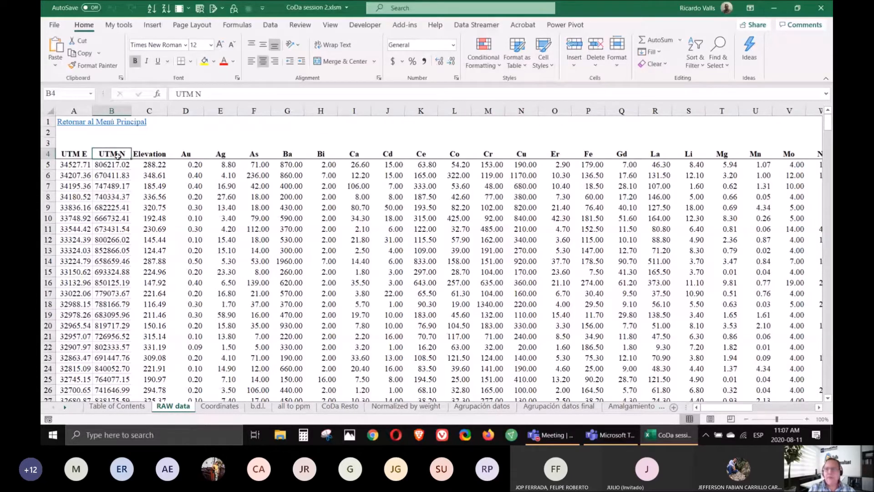
pyautogui.hotkey('ctrl', 'Right')
pyautogui.hotkey('ctrl', 'Left')
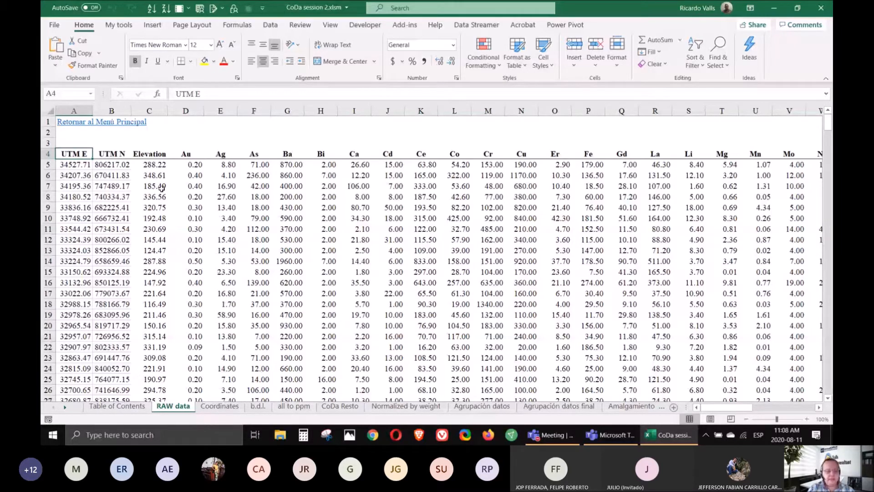
# - Select the full UTM E and UTM N columns with their headers and preview them as a scatter chart without inserting it
pyautogui.hotkey('shift', 'Right')
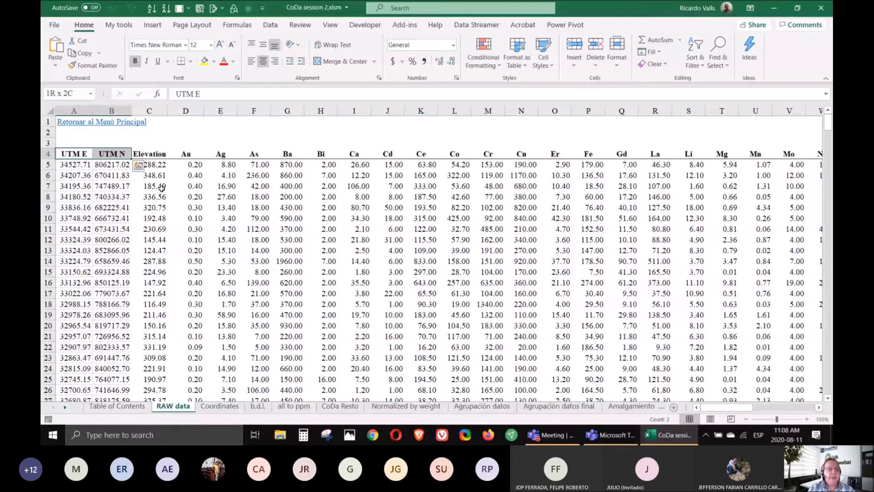
pyautogui.hotkey('ctrl', 'shift', 'Down')
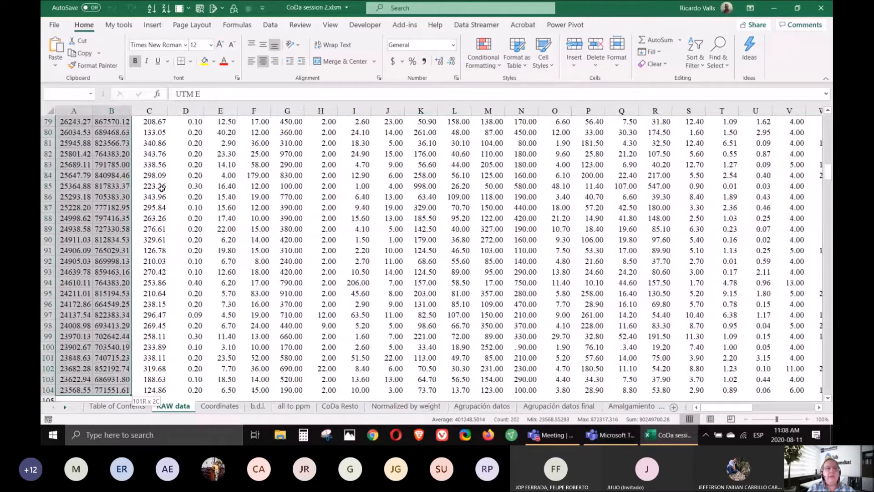
pyautogui.click(155, 27)
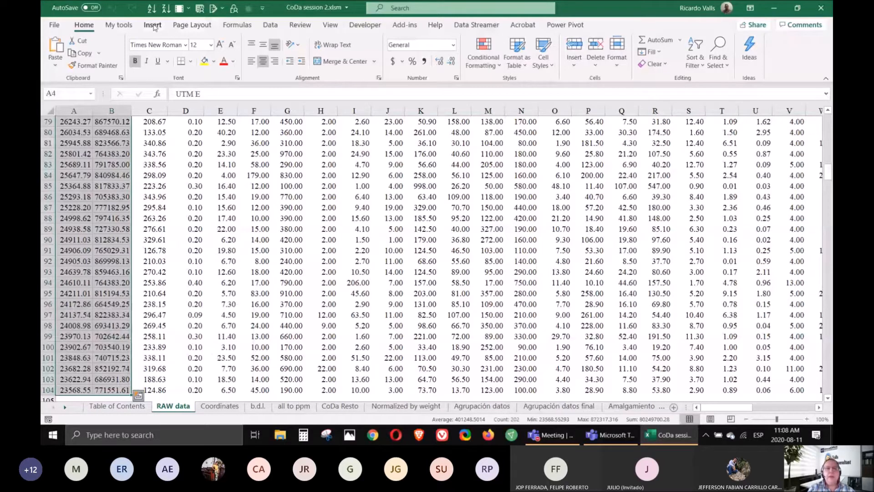
pyautogui.click(153, 27)
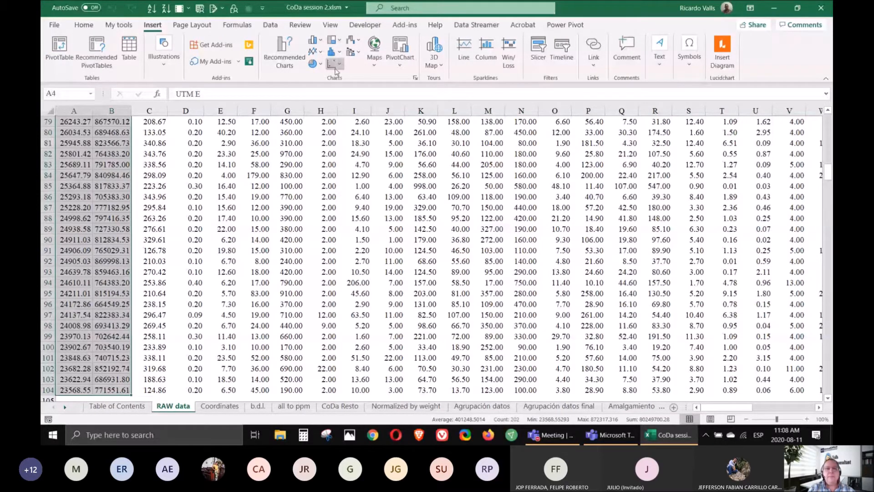
pyautogui.click(336, 68)
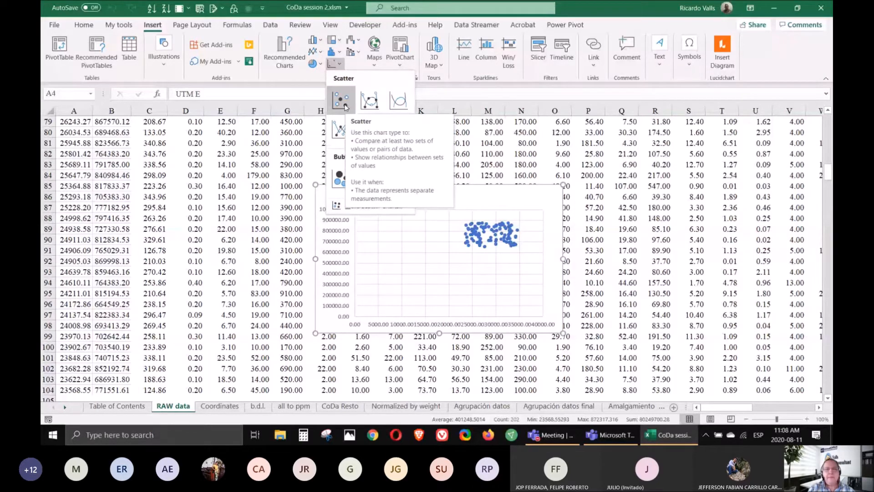
pyautogui.click(222, 411)
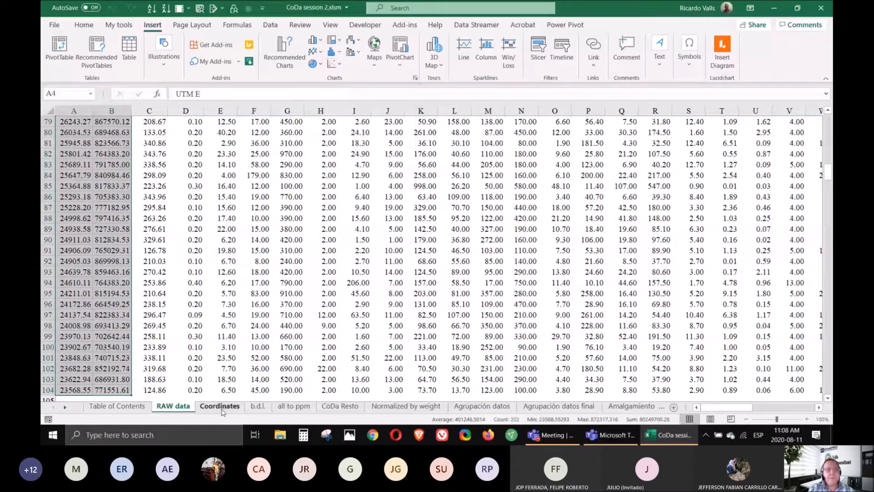
# - Review the Coordinates, b.d.l. and all to ppm sheets in order
pyautogui.click(222, 411)
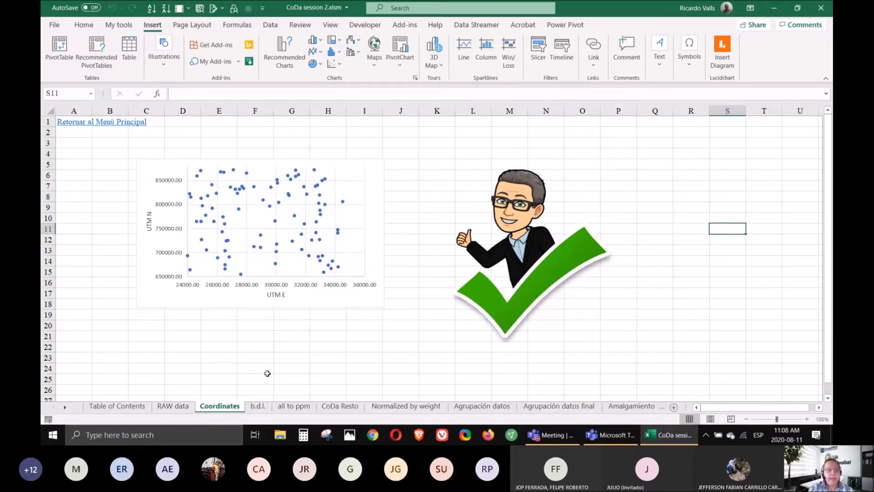
pyautogui.click(262, 409)
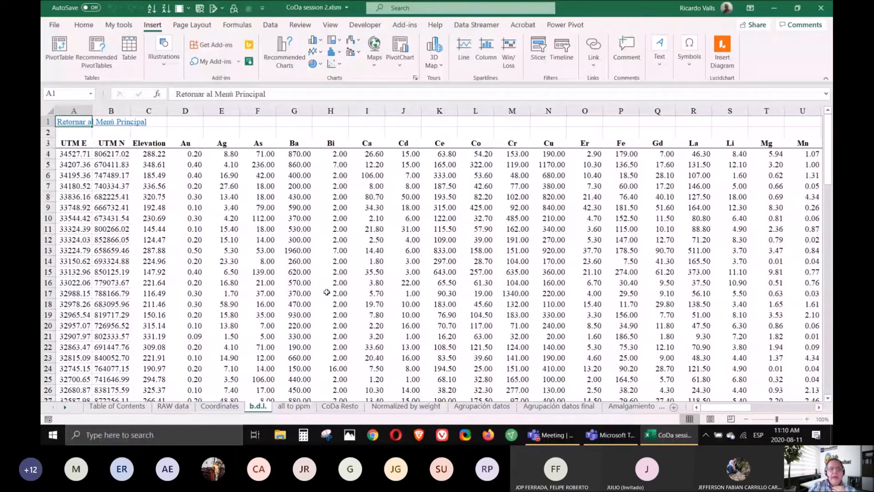
pyautogui.click(303, 408)
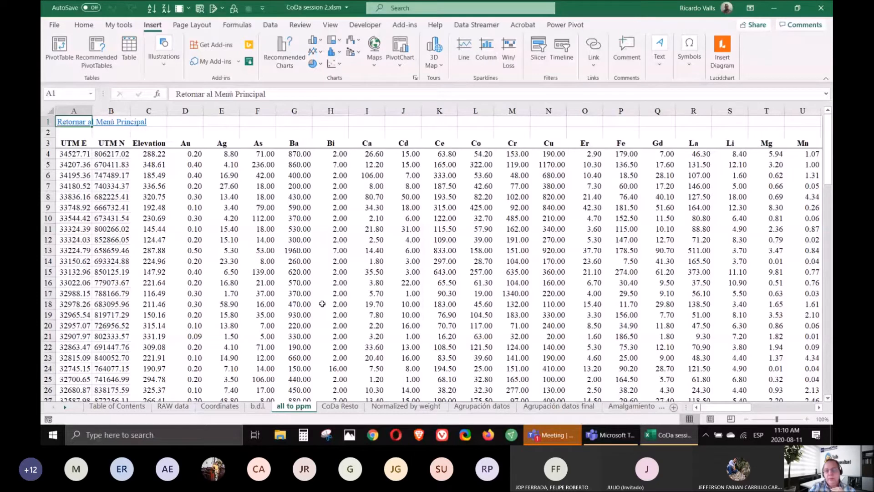
# - Switch to the Microsoft Teams meeting to check it, and minimize both the meeting and its floating call window
pyautogui.moveTo(560, 441)
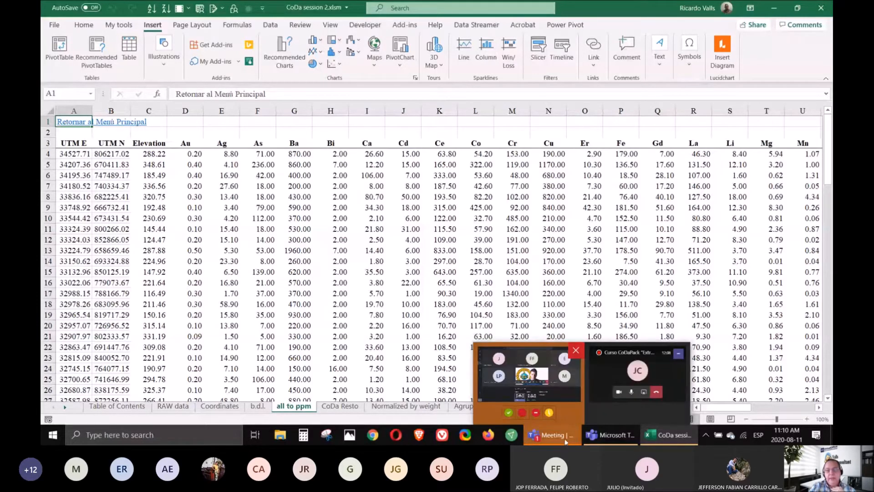
pyautogui.click(559, 437)
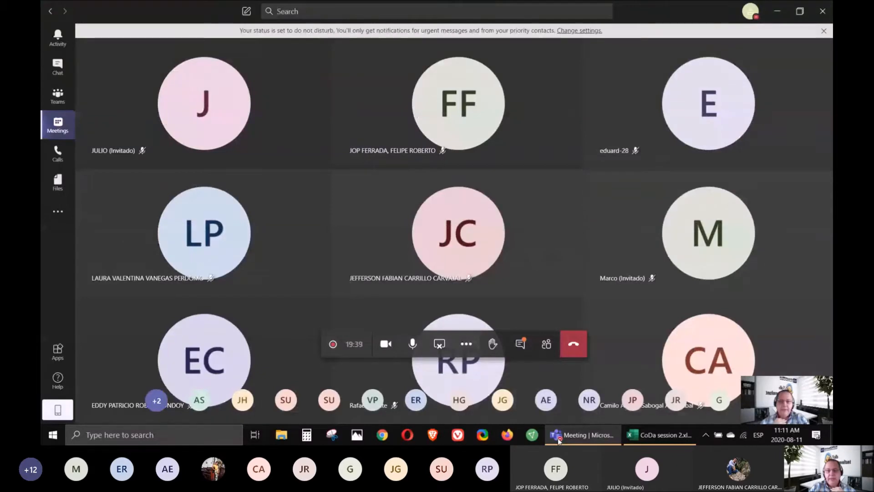
pyautogui.moveTo(558, 438)
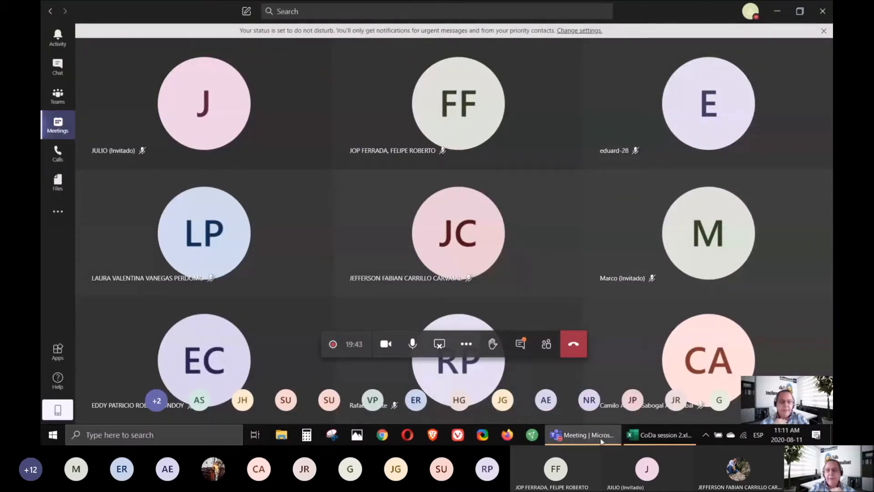
pyautogui.click(778, 12)
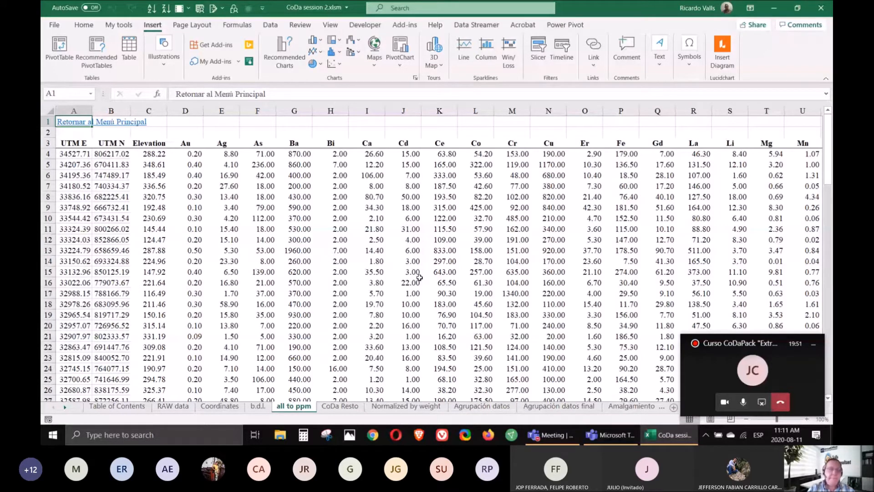
pyautogui.click(814, 347)
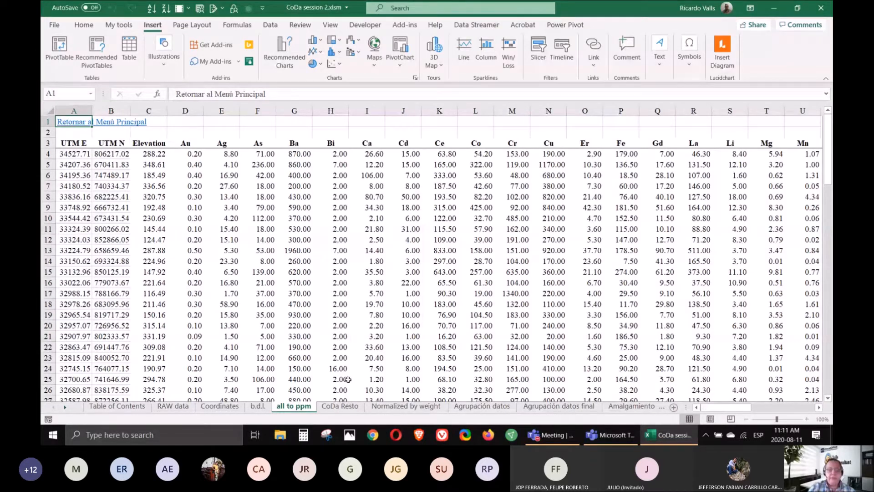
# - In the CoDa Resto sheet, examine the formula of the first value in the Rest column, cell AT5, and dismiss the antivirus notification
pyautogui.click(345, 407)
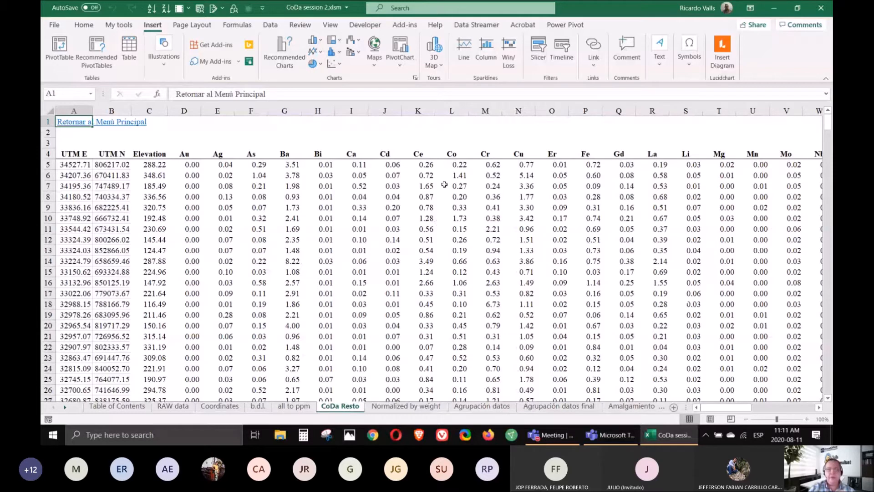
pyautogui.click(443, 153)
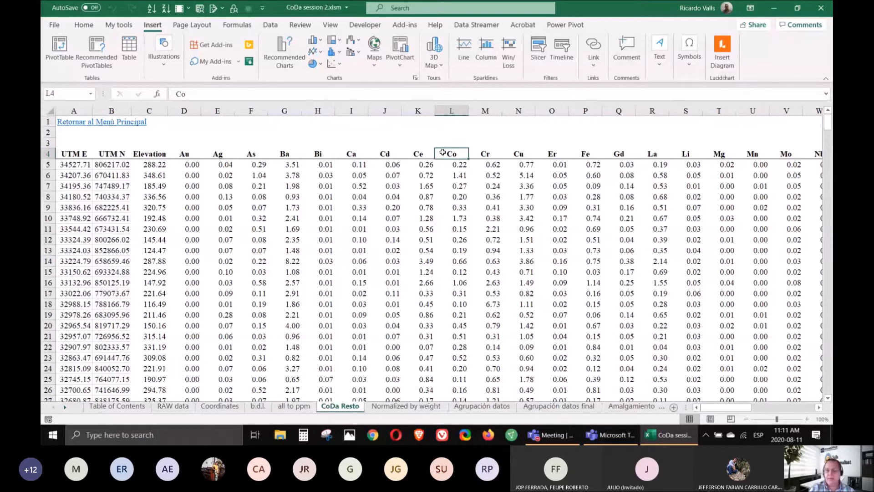
pyautogui.hotkey('ctrl', 'Right')
pyautogui.press('Left')
pyautogui.press('Left')
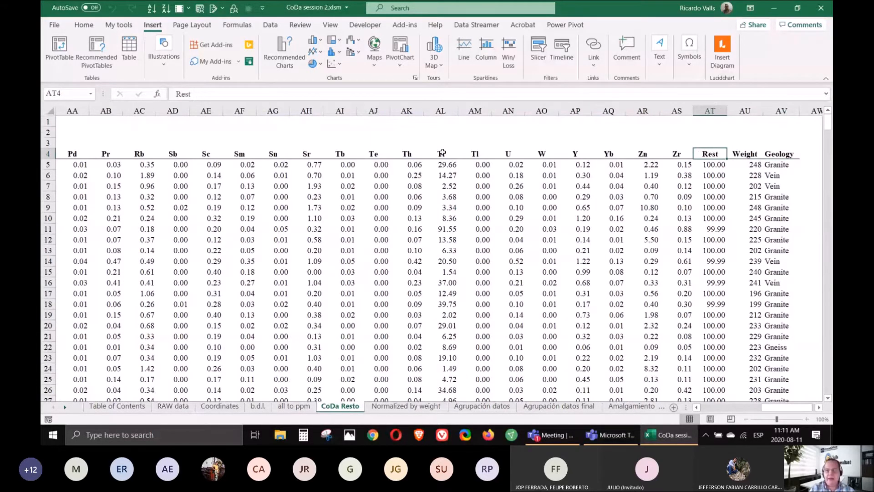
pyautogui.press('Down')
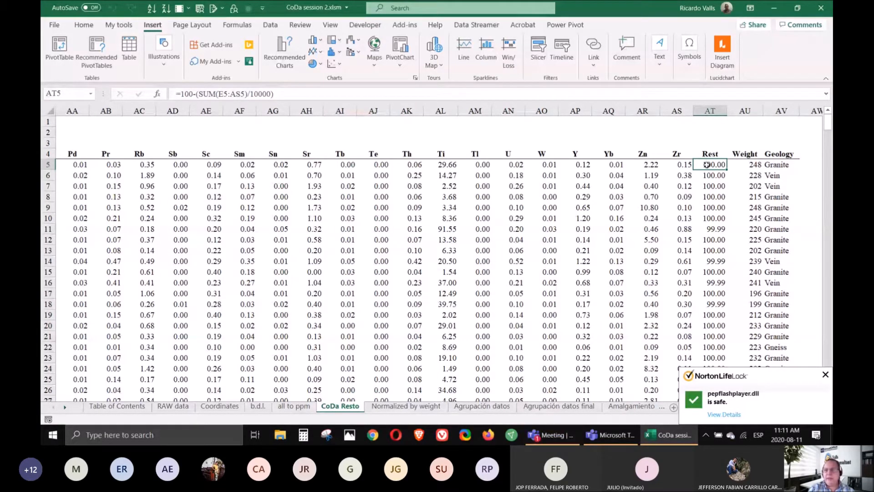
pyautogui.click(827, 375)
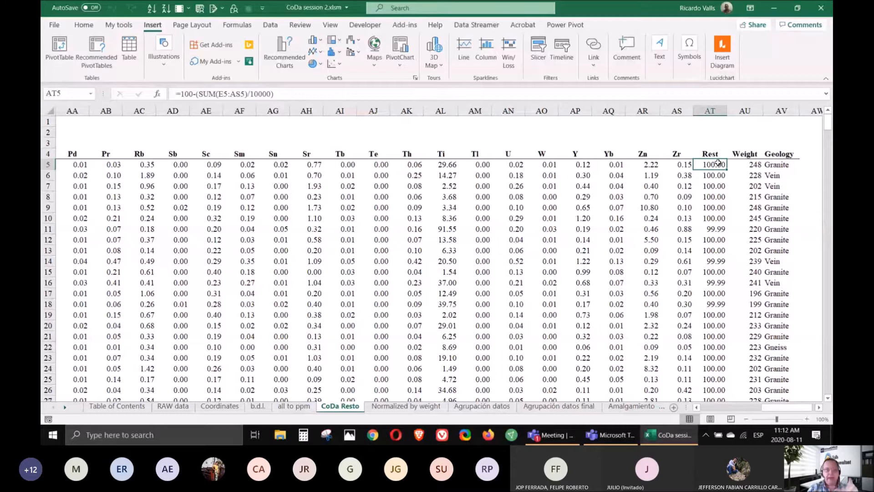
# - Show the Rest value in AT5 with three decimals and restore it to two decimals
pyautogui.click(83, 25)
pyautogui.click(439, 64)
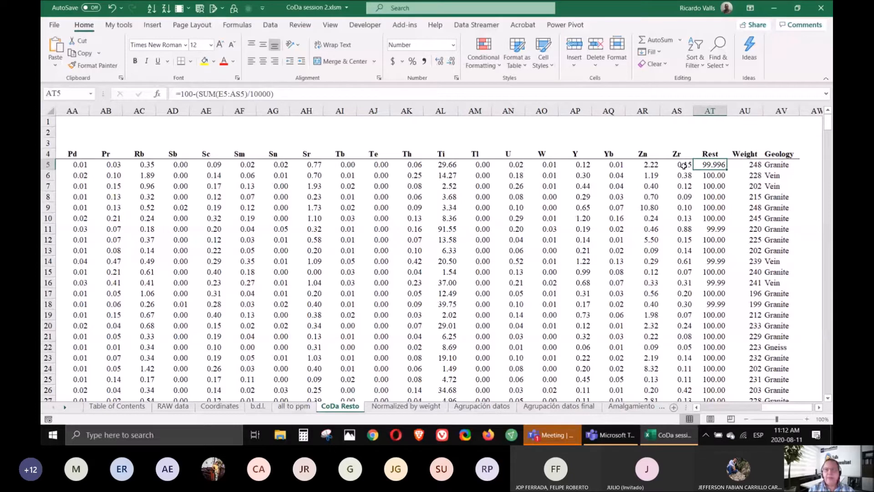
pyautogui.click(451, 62)
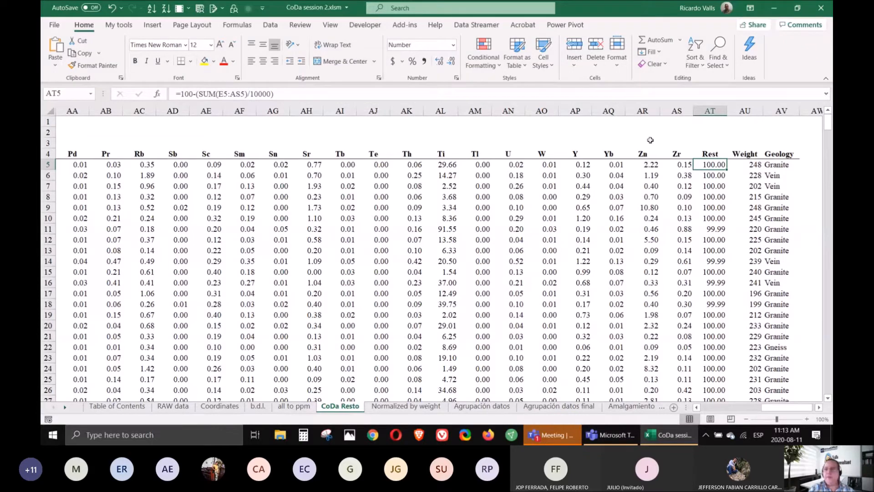
# - Examine the Cd formula in J5 of the Normalized by weight sheet and check its source cells J5 and AT5 in RAW data
pyautogui.click(409, 406)
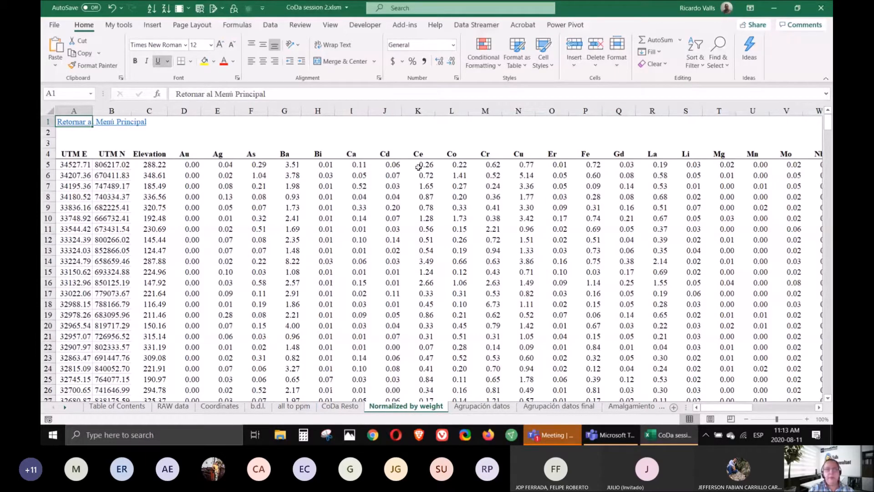
pyautogui.click(392, 164)
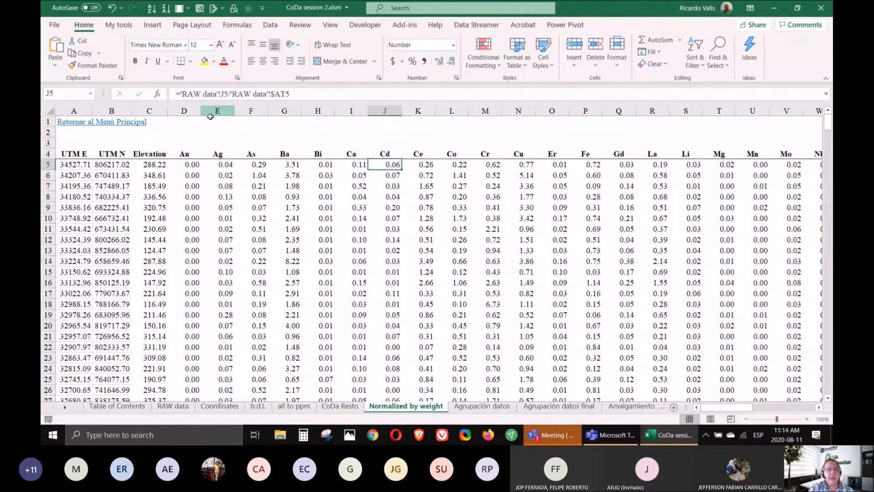
pyautogui.click(173, 407)
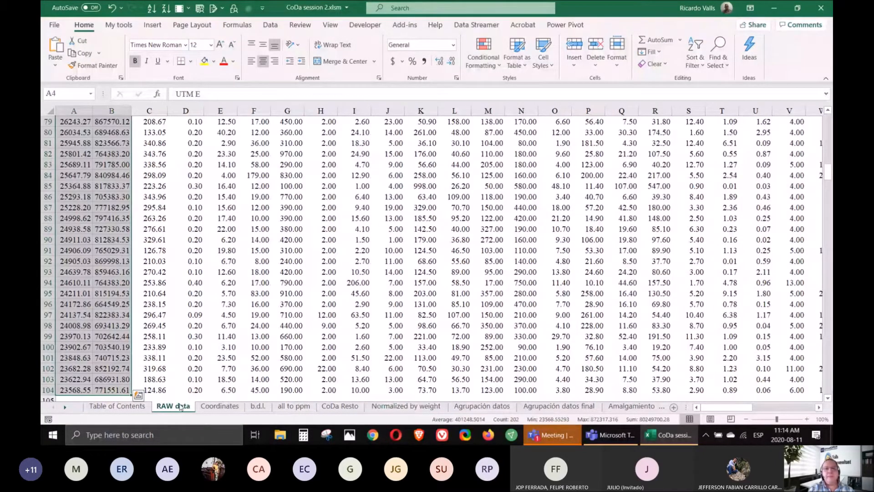
pyautogui.click(385, 130)
pyautogui.hotkey('ctrl', 'Up')
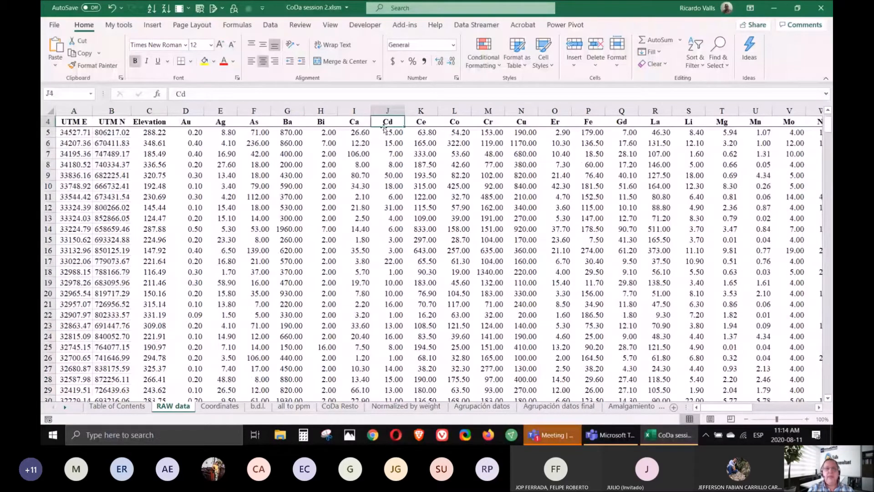
pyautogui.click(386, 129)
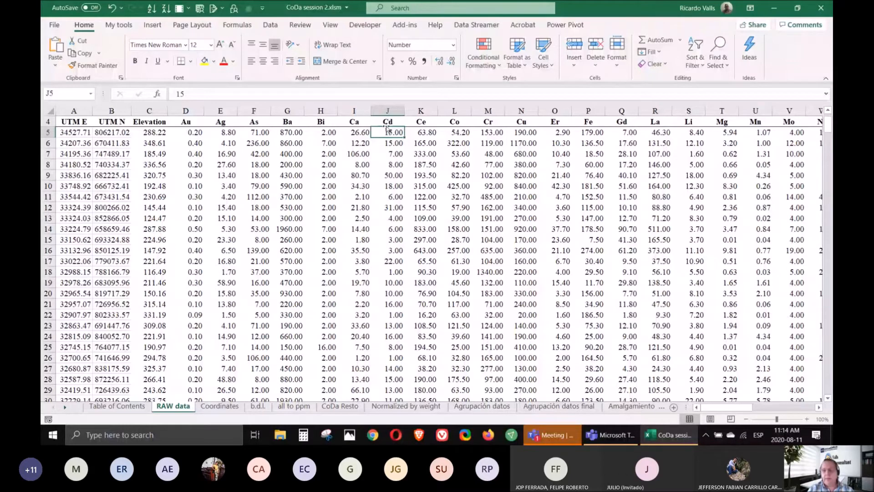
pyautogui.hotkey('ctrl', 'Right')
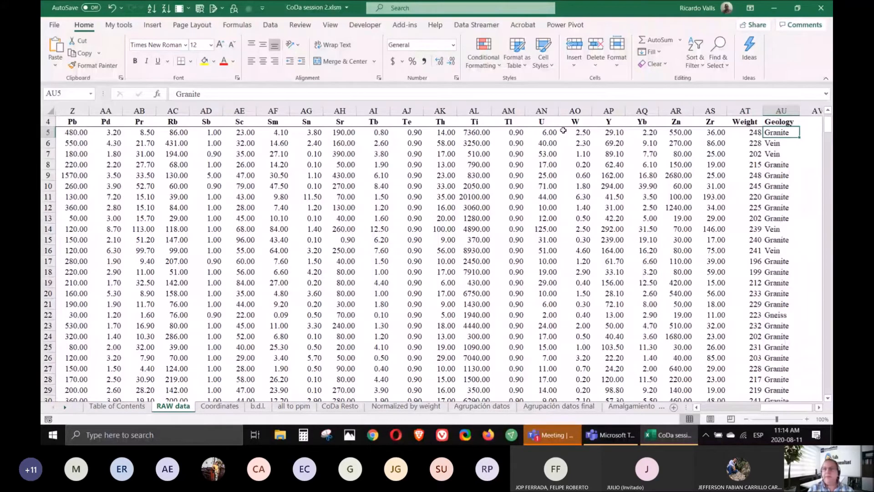
pyautogui.press('Left')
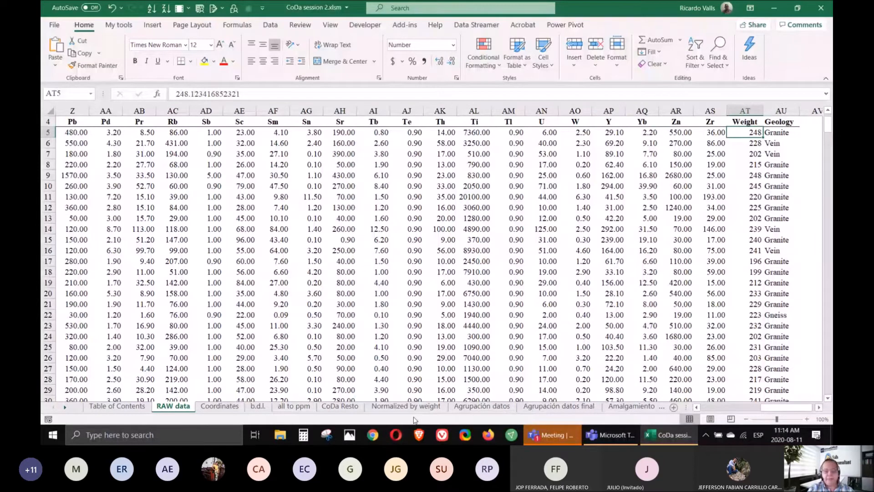
pyautogui.click(413, 406)
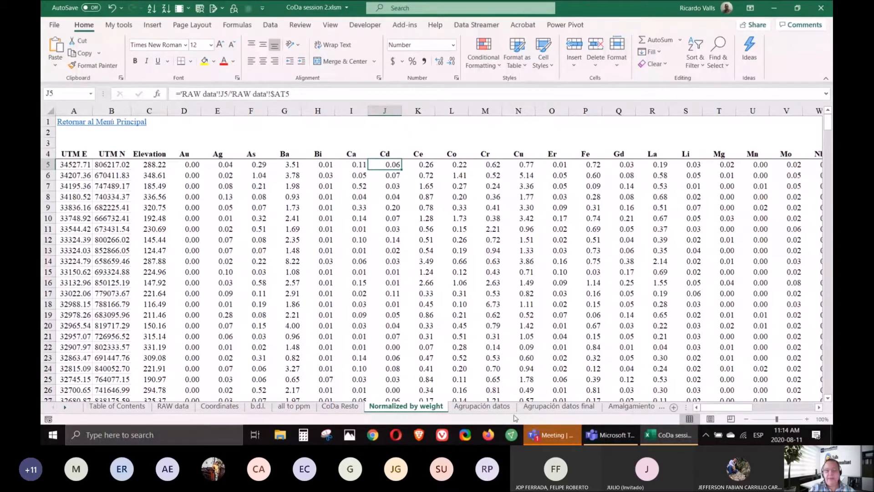
# - Review the table of element groups in the Agrupación datos sheet
pyautogui.click(497, 409)
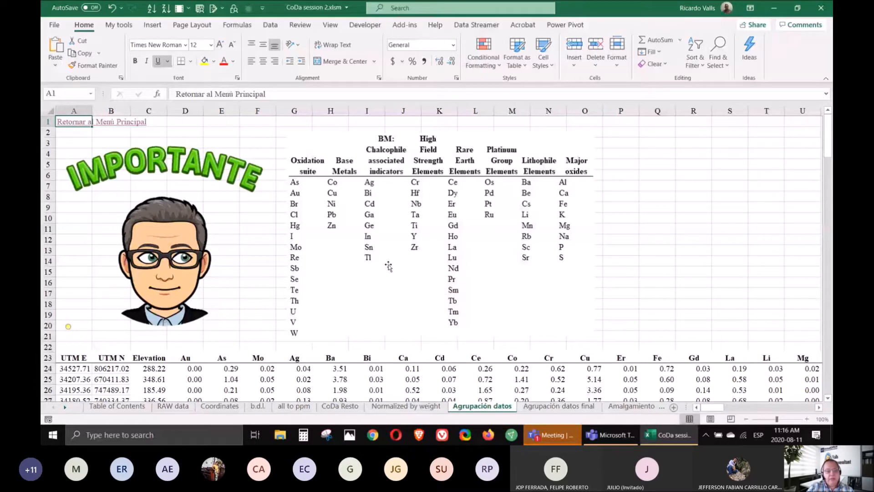
pyautogui.scroll(-2, 388, 267)
pyautogui.scroll(2, 402, 267)
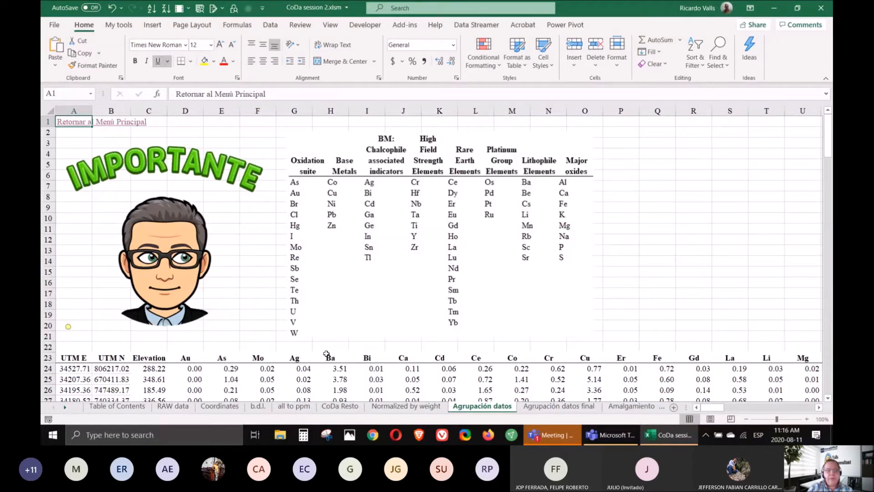
# - In the Agrupación datos sheet, insert a copy of the As column before the Au column, shifting the cells right
pyautogui.click(220, 358)
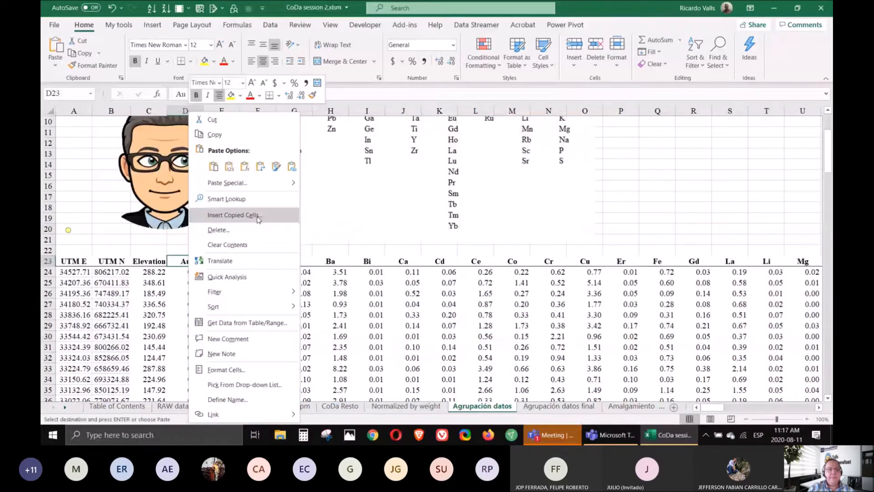
pyautogui.click(258, 216)
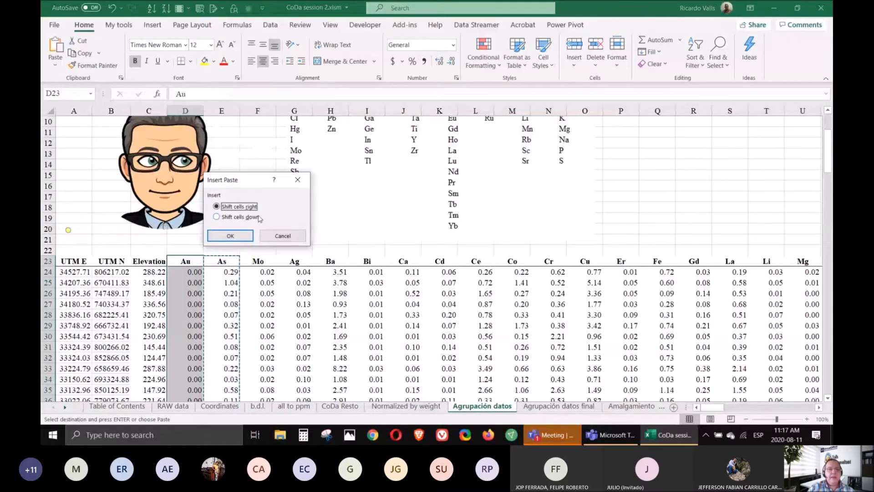
pyautogui.click(230, 236)
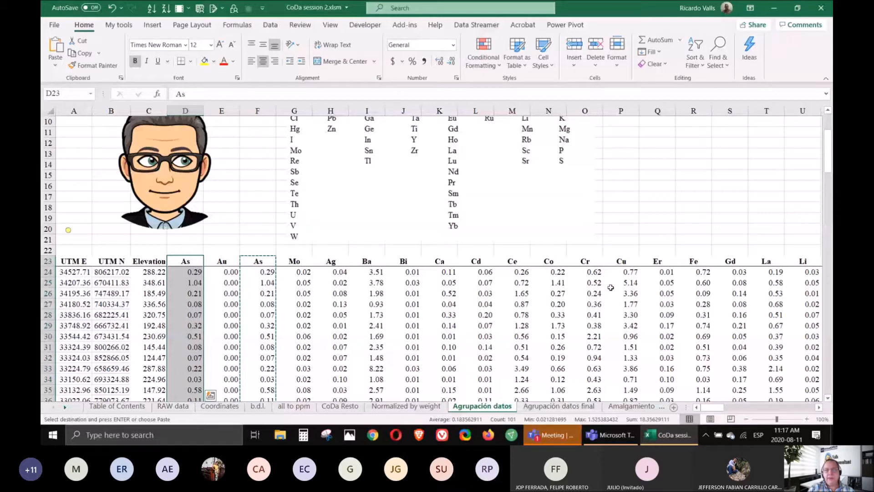
pyautogui.scroll(3, 279, 224)
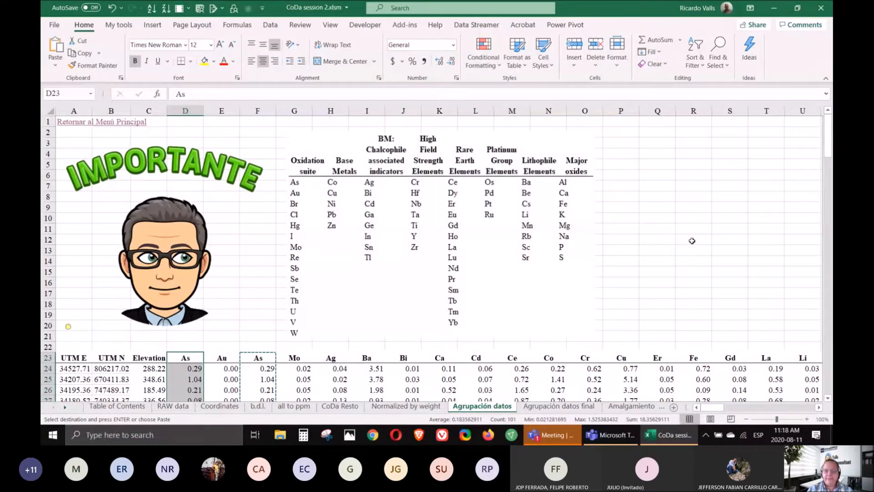
# - Review the grouped element columns in the Agrupación datos final sheet, marking the base metal headers from Co to Zn
pyautogui.click(554, 409)
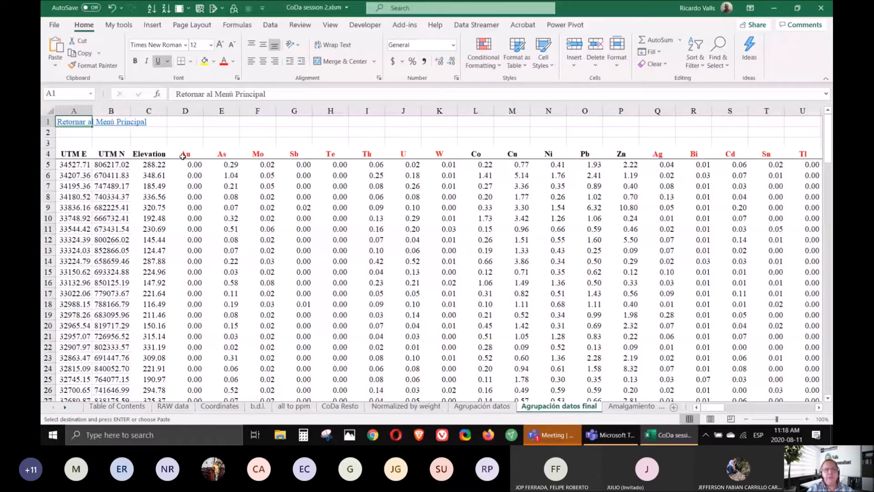
pyautogui.click(478, 151)
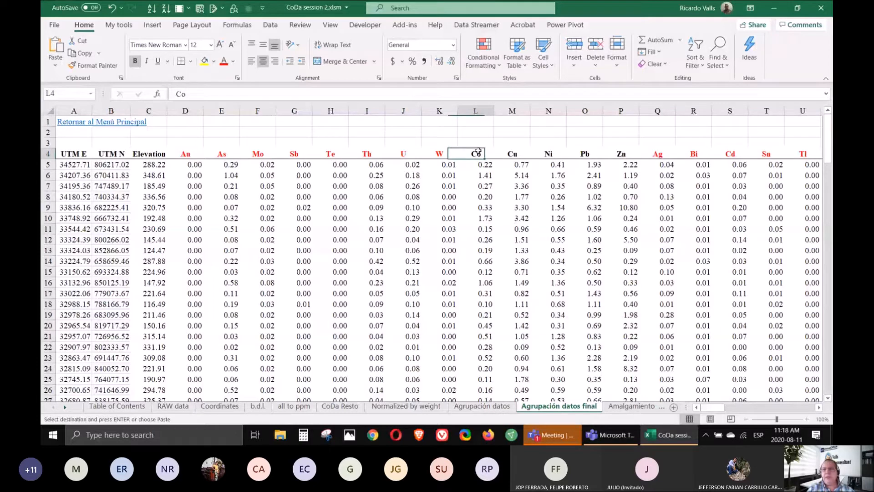
pyautogui.write('Co\tCu\tNi\tPb\tZn')
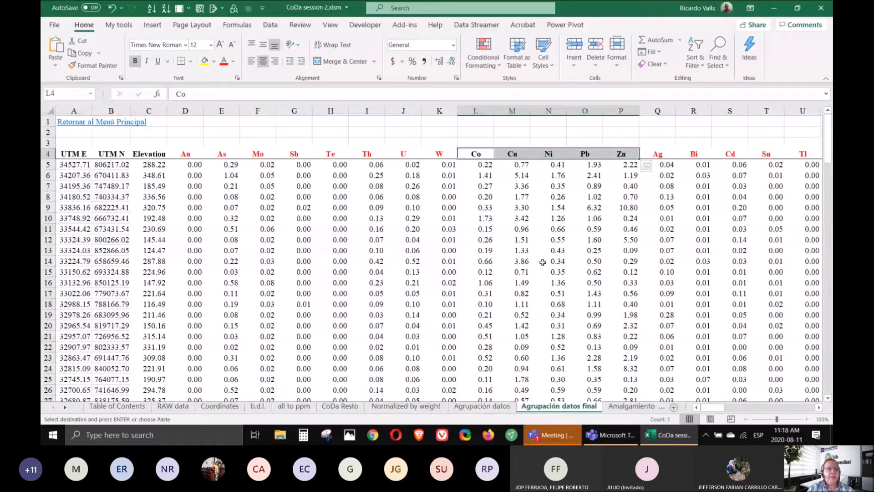
pyautogui.hscroll(7, 543, 263)
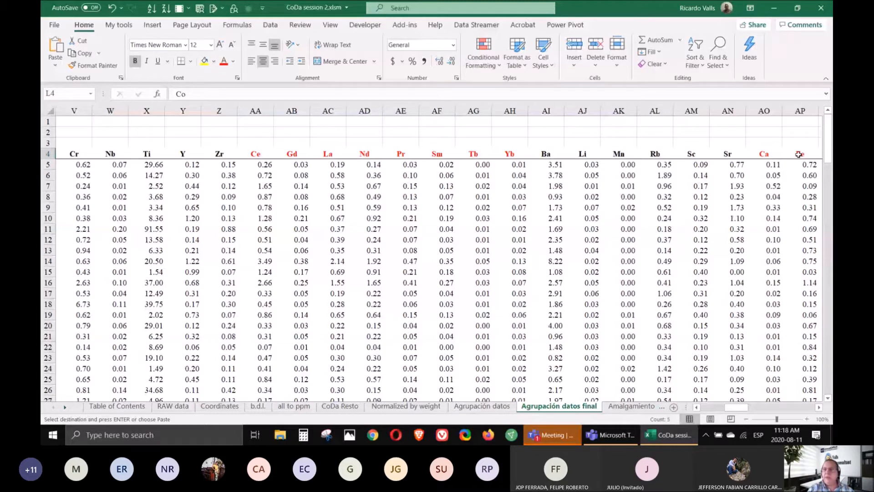
# - Go through the columns of the Amalgamiento REE sheet as far as the amalgamated REE column, widening the sheet tab area
pyautogui.click(632, 407)
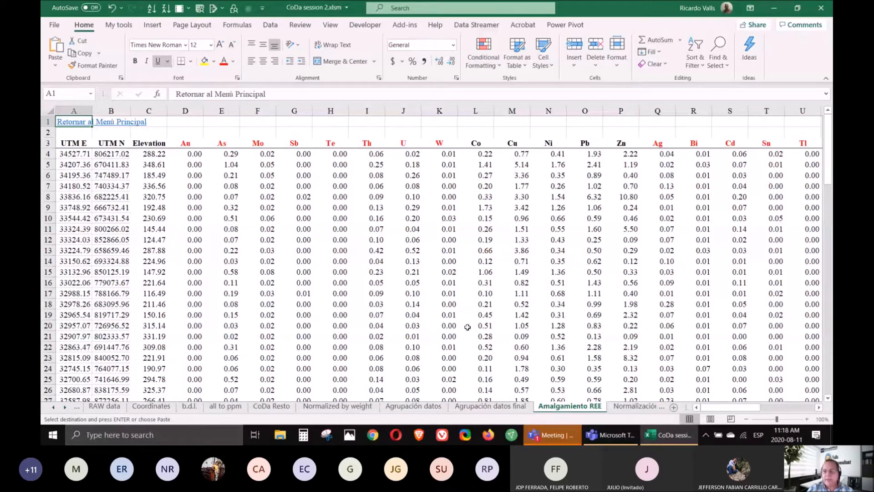
pyautogui.moveTo(686, 407); pyautogui.dragTo(717, 407)
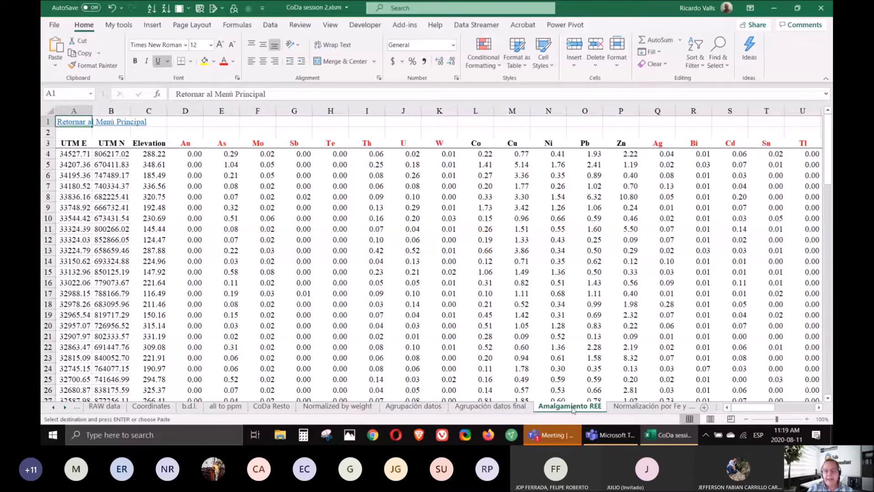
pyautogui.click(703, 174)
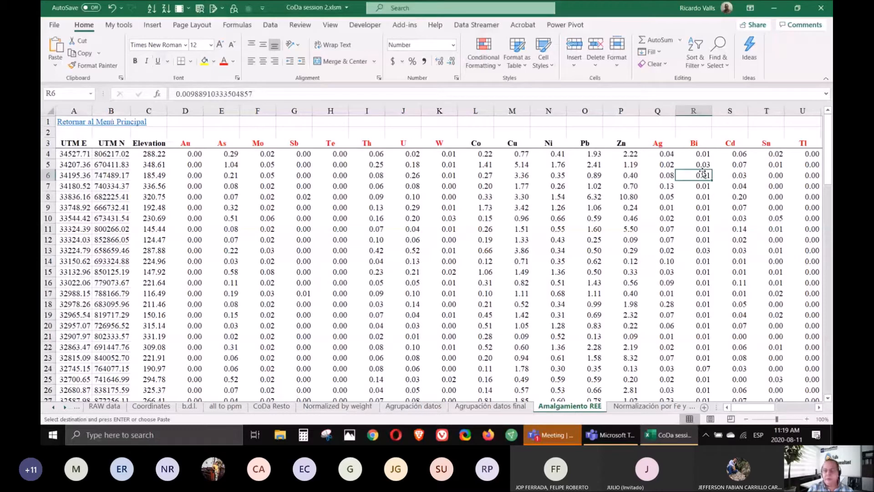
pyautogui.press('Right')
pyautogui.press('Right')
pyautogui.press('Right')
pyautogui.press('Right')
pyautogui.press('Right')
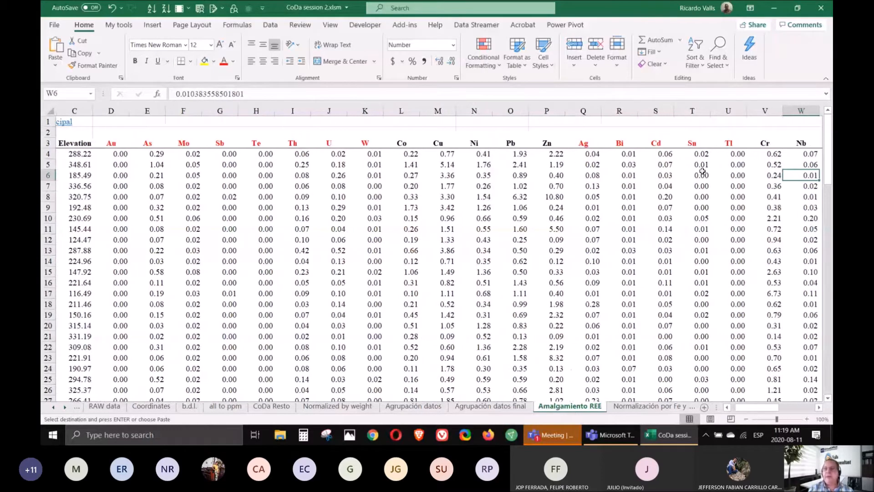
pyautogui.press('Right')
pyautogui.press('Right')
pyautogui.press('Right')
pyautogui.press('Right')
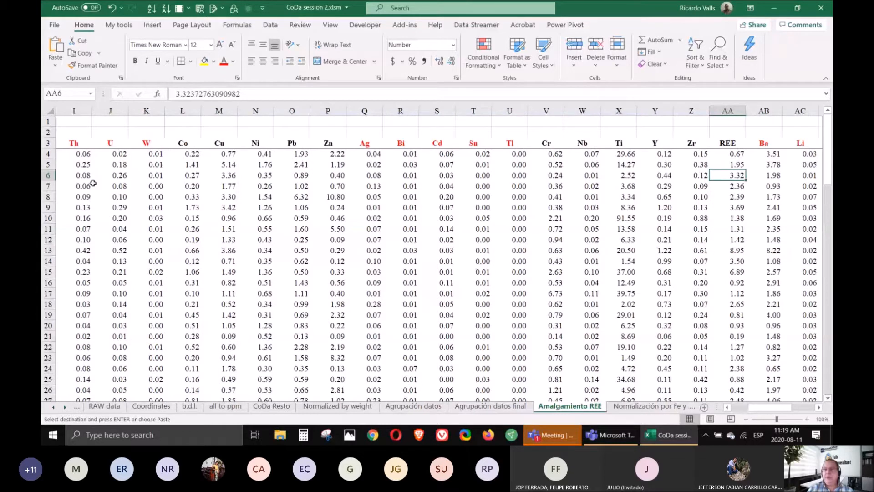
# - Compare the first REE value, cell AA4, with the individual rare earth columns Ce to Yb in the Agrupación datos final sheet
pyautogui.click(733, 154)
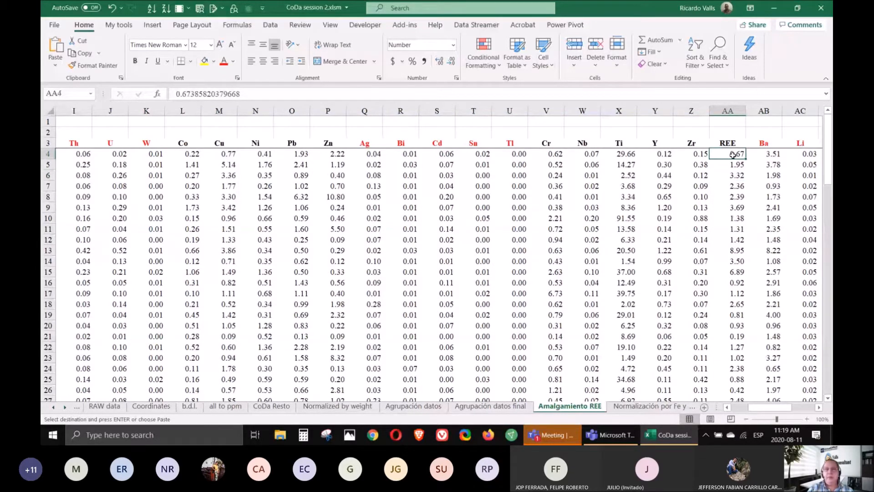
pyautogui.click(491, 405)
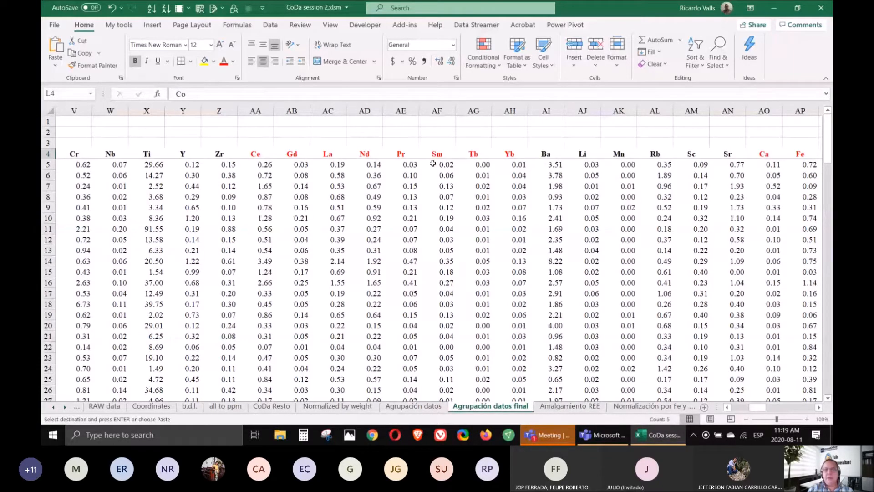
pyautogui.click(582, 409)
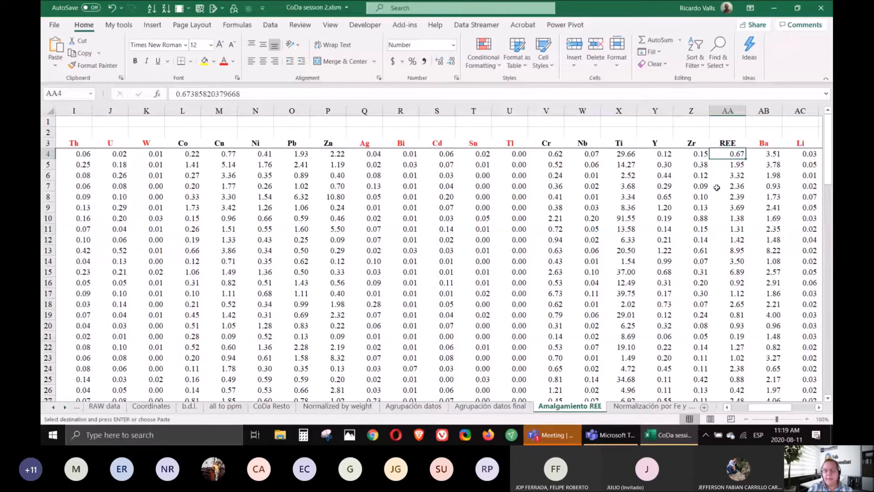
# - View the diagram in the Normalización por Fe y Mn sheet, and recheck the REE data in Amalgamiento REE and Agrupación datos final
pyautogui.click(646, 407)
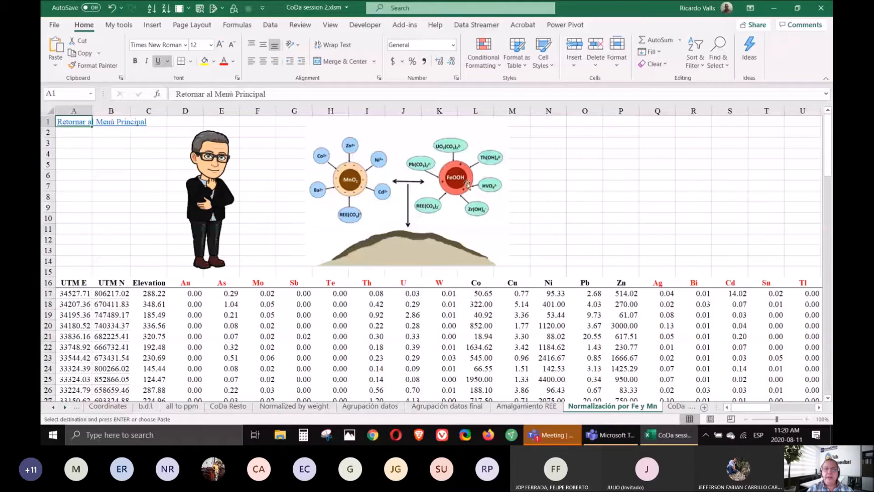
pyautogui.click(550, 407)
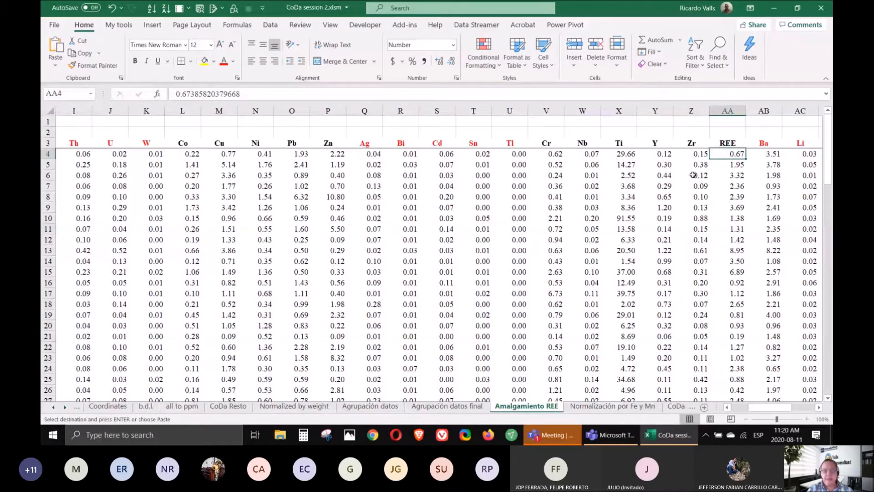
pyautogui.hotkey('ctrl', 'pageup')
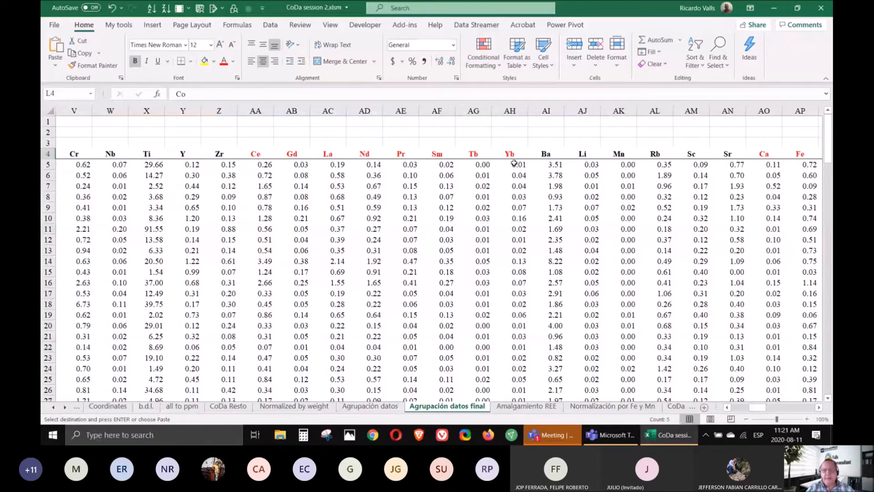
# - In the Normalización por Fe y Mn sheet, examine Au cell D17 and the Co formula in L17, and check its source sheet, Amalgamiento REE
pyautogui.click(619, 407)
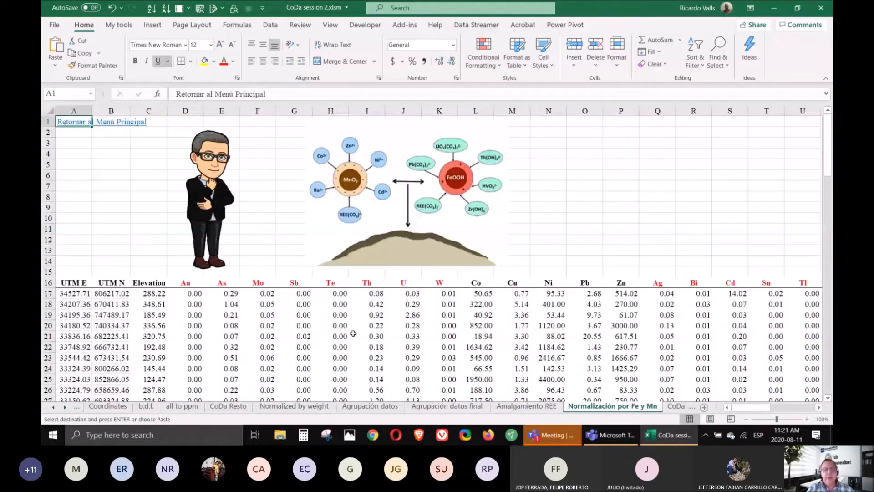
pyautogui.click(201, 294)
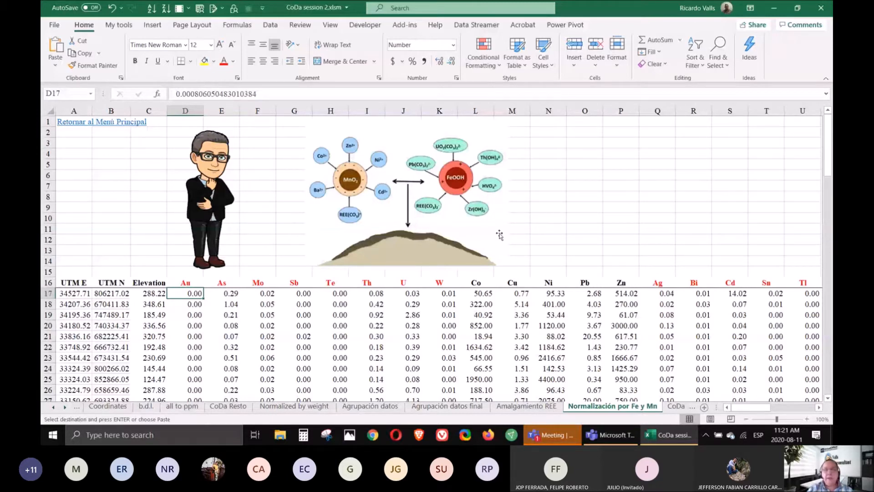
pyautogui.click(489, 295)
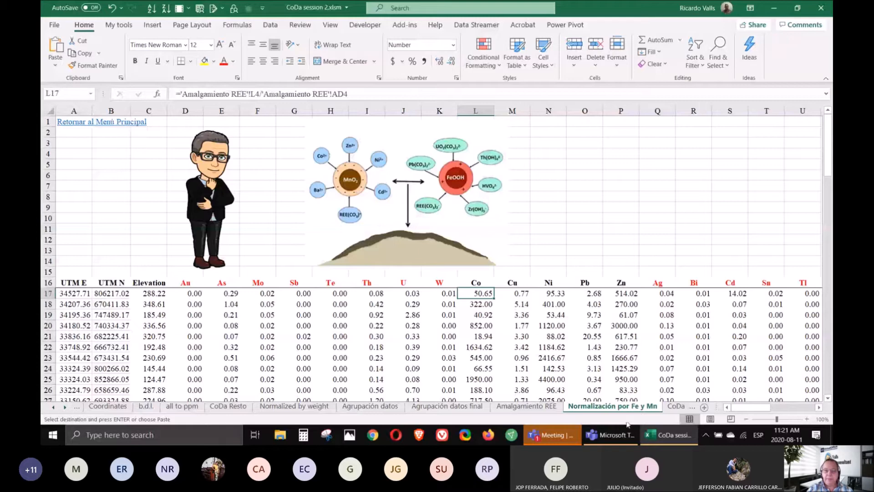
pyautogui.click(527, 407)
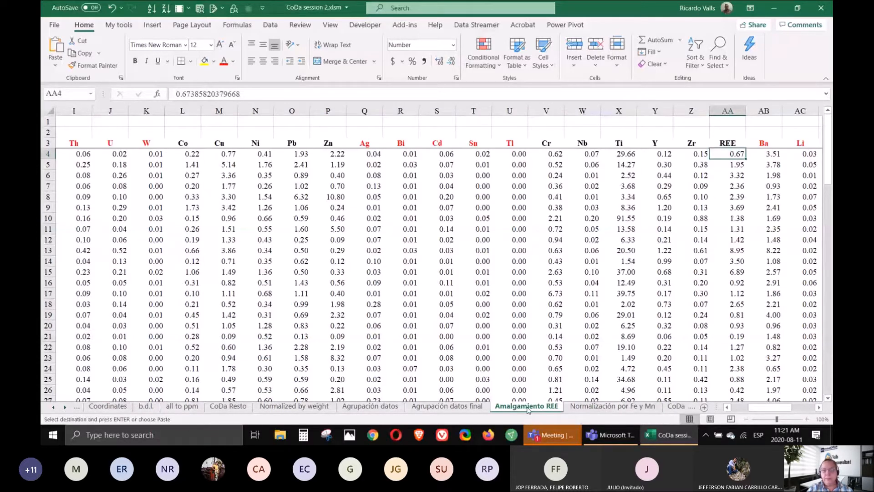
pyautogui.click(580, 408)
pyautogui.click(581, 406)
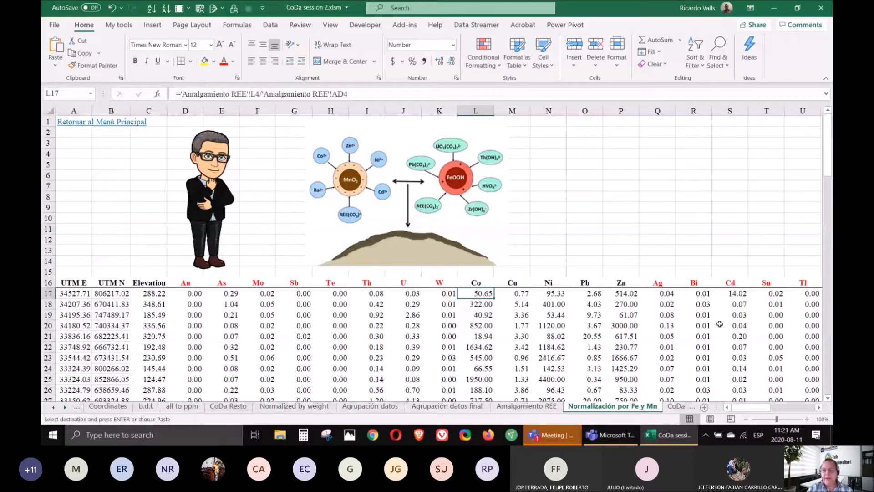
# - View the CoDa data sheet and return to the Normalización por Fe y Mn sheet
pyautogui.click(675, 408)
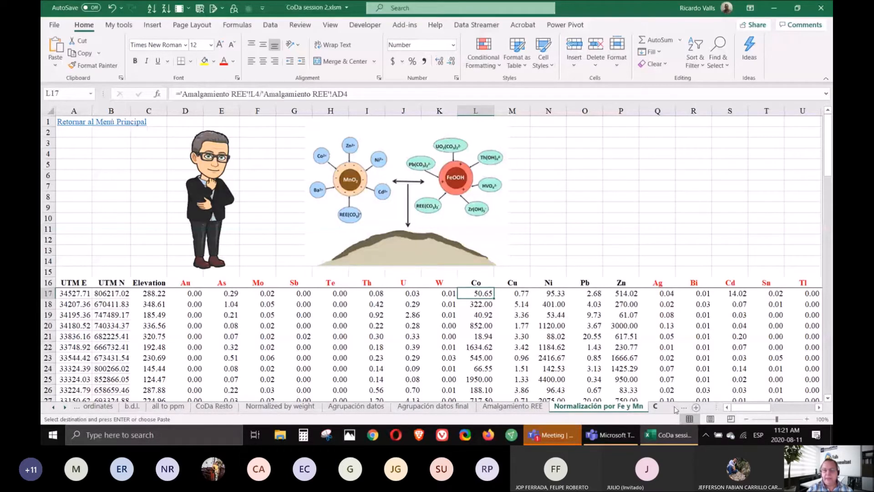
pyautogui.click(676, 409)
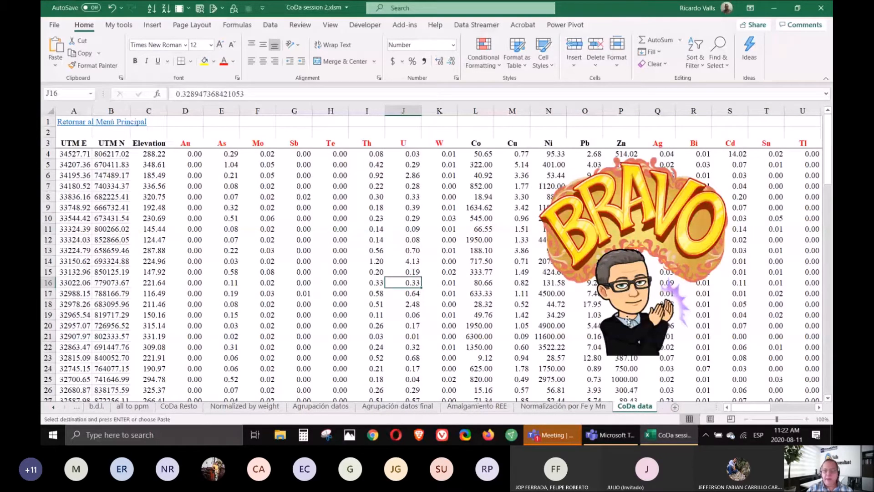
pyautogui.hotkey('ctrl', 'pageup')
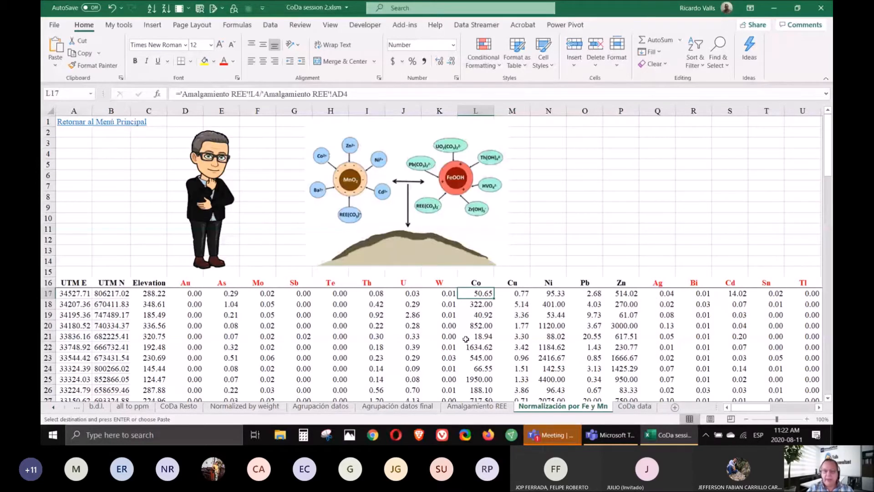
# - Select the whole normalized data table in the Normalización por Fe y Mn sheet, from header cell A16 to column AR, row 116
pyautogui.click(83, 281)
pyautogui.hotkey('ctrl', 'shift', 'Right')
pyautogui.hotkey('ctrl', 'shift', 'Down')
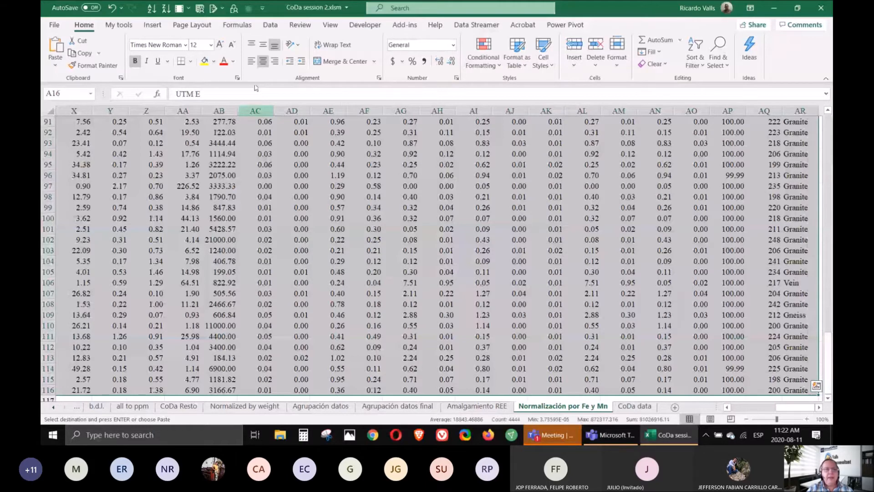
# - Try to paste the clipboard contents over the CoDa data table at cell A3, and undo the paste
pyautogui.hotkey('ctrl', 'pagedown')
pyautogui.click(73, 143)
pyautogui.click(55, 65)
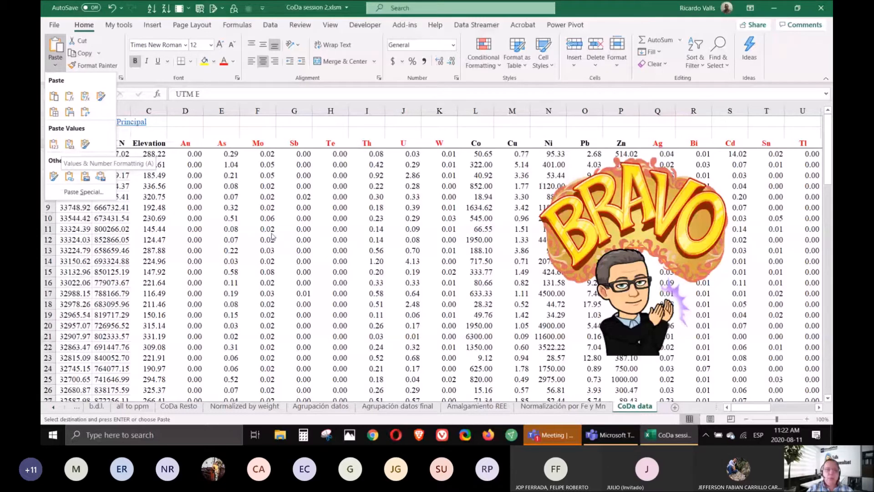
pyautogui.click(272, 234)
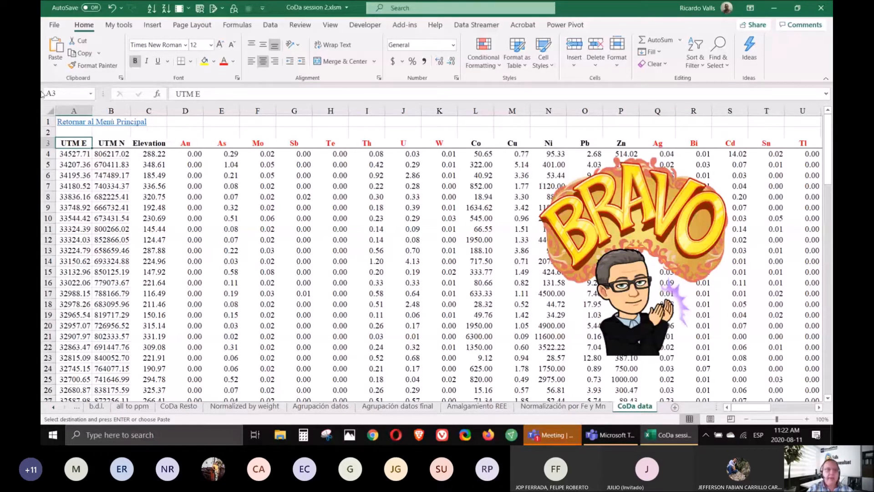
pyautogui.click(55, 46)
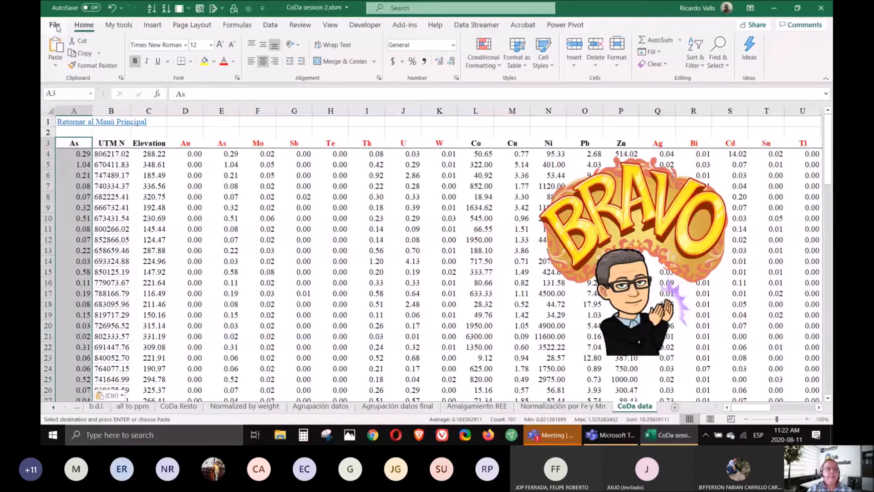
pyautogui.click(111, 8)
# - Create a blank workbook, try pasting the clipboard contents at A1, and undo that paste
pyautogui.click(55, 26)
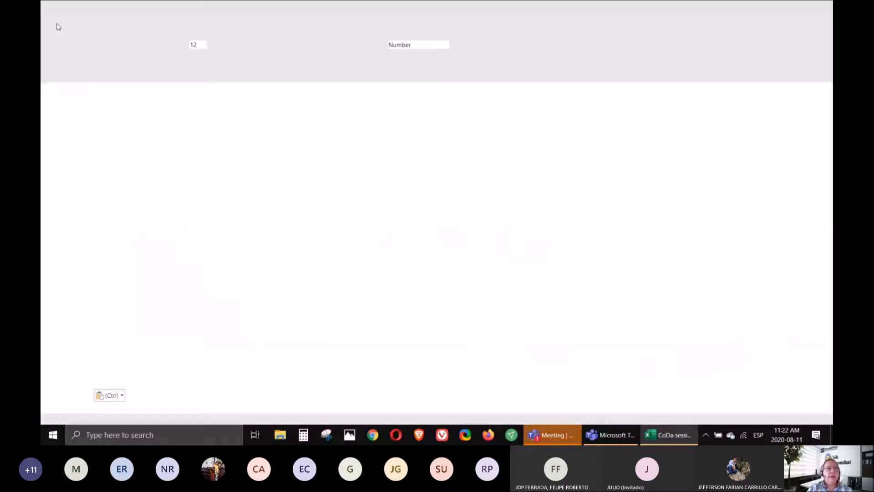
pyautogui.click(182, 108)
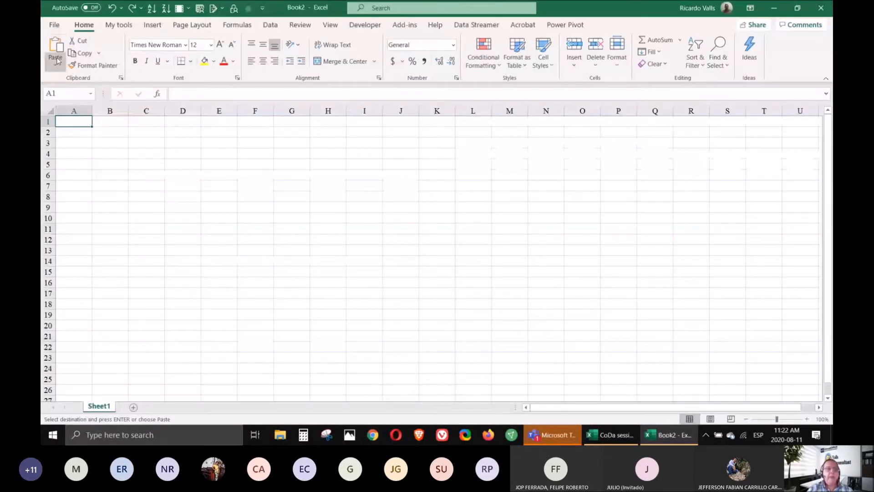
pyautogui.click(56, 45)
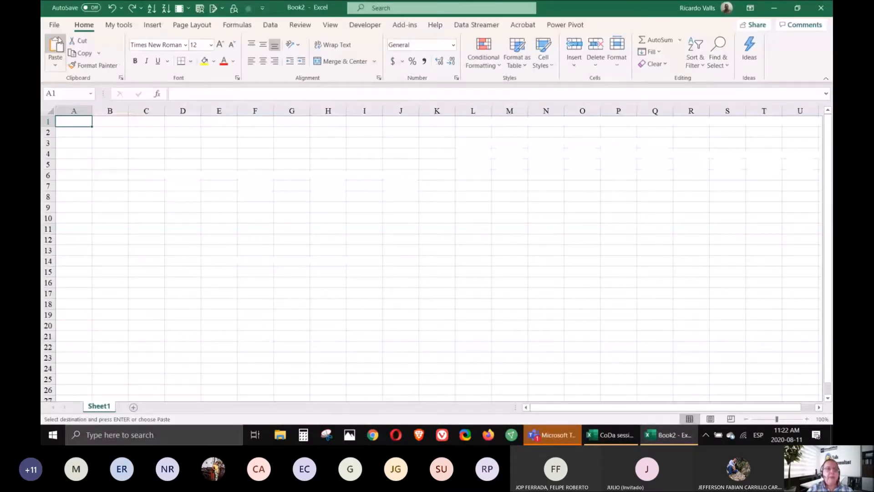
pyautogui.click(56, 45)
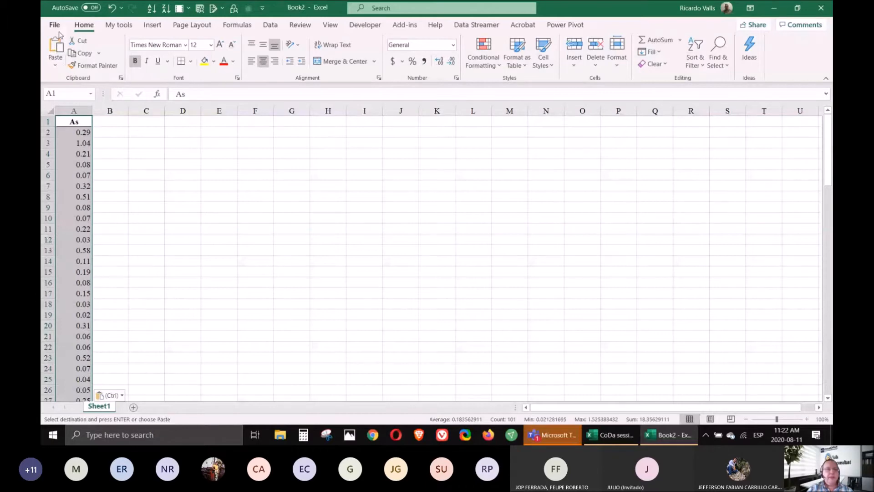
pyautogui.click(112, 8)
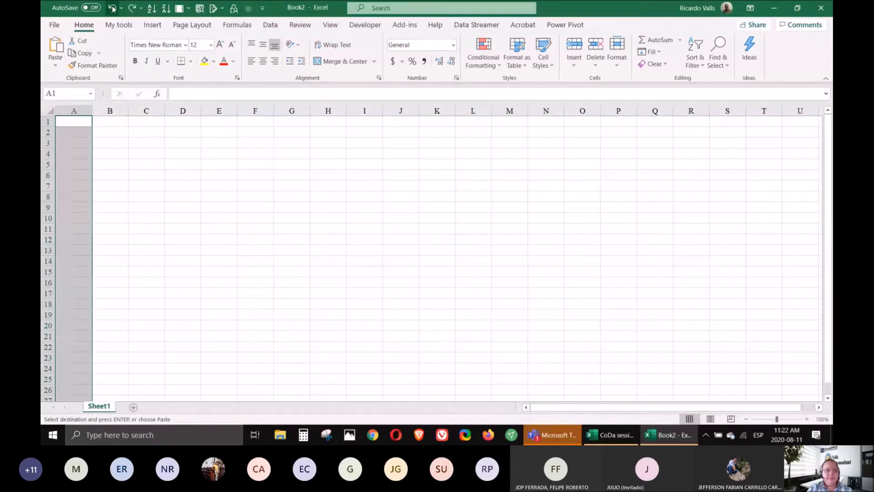
# - Copy the full table from Normalización por Fe y Mn and paste it into A1 of the blank workbook as values with number formatting
pyautogui.hotkey('alt', 'Tab')
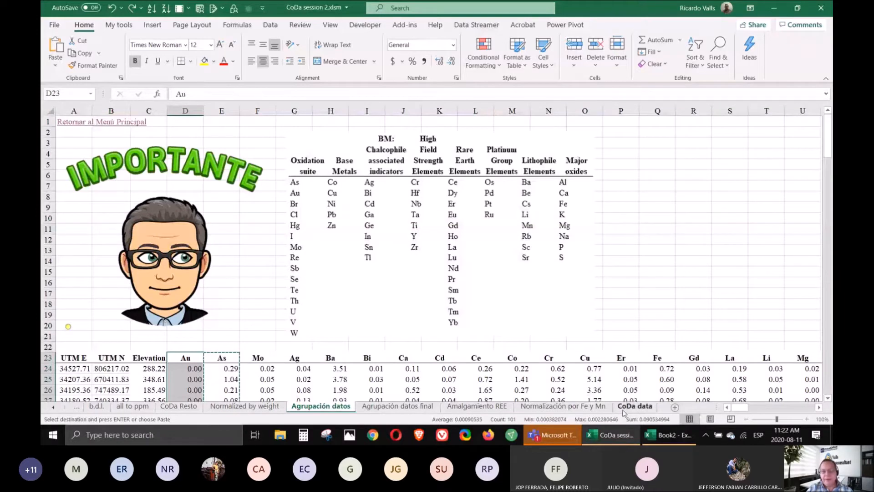
pyautogui.click(563, 406)
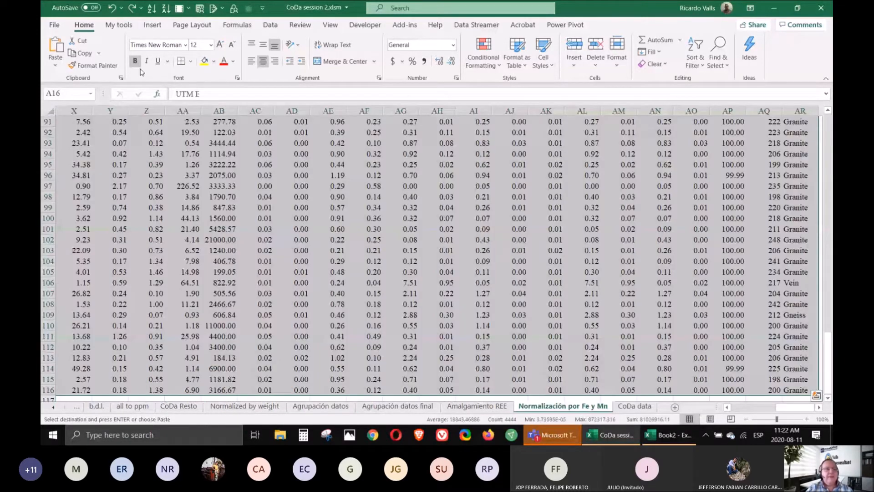
pyautogui.click(86, 53)
pyautogui.moveTo(692, 442)
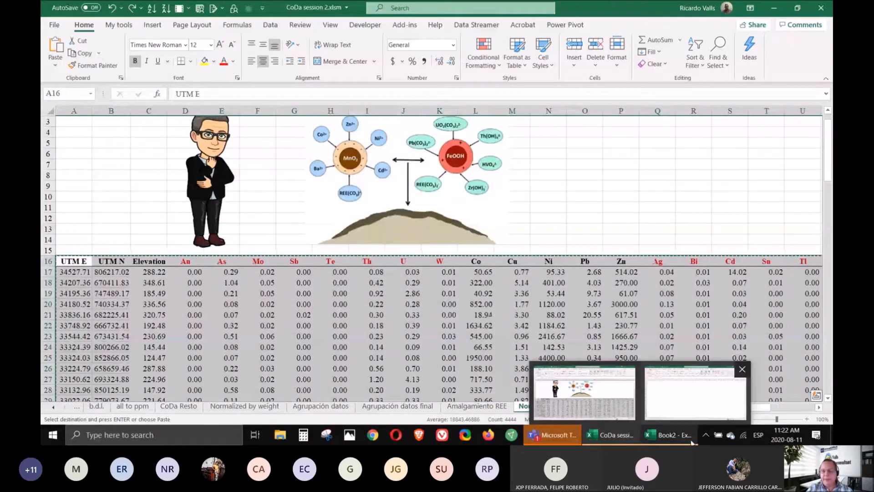
pyautogui.click(692, 442)
pyautogui.click(73, 122)
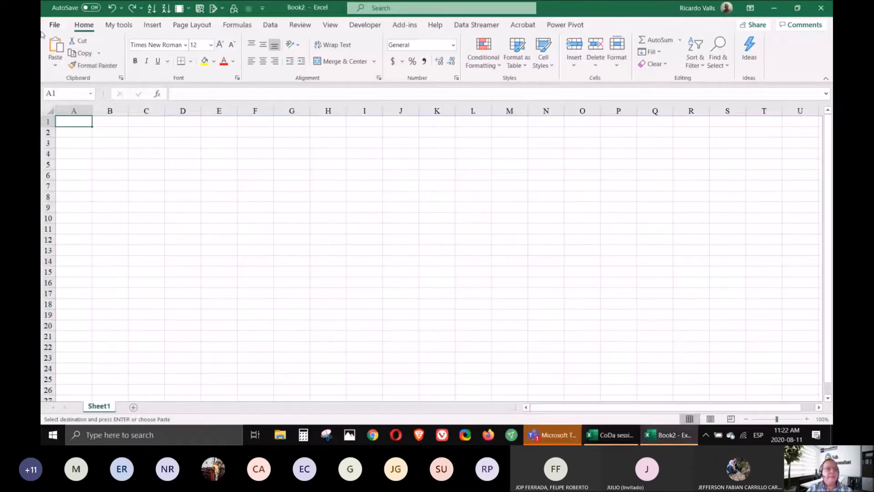
pyautogui.click(55, 66)
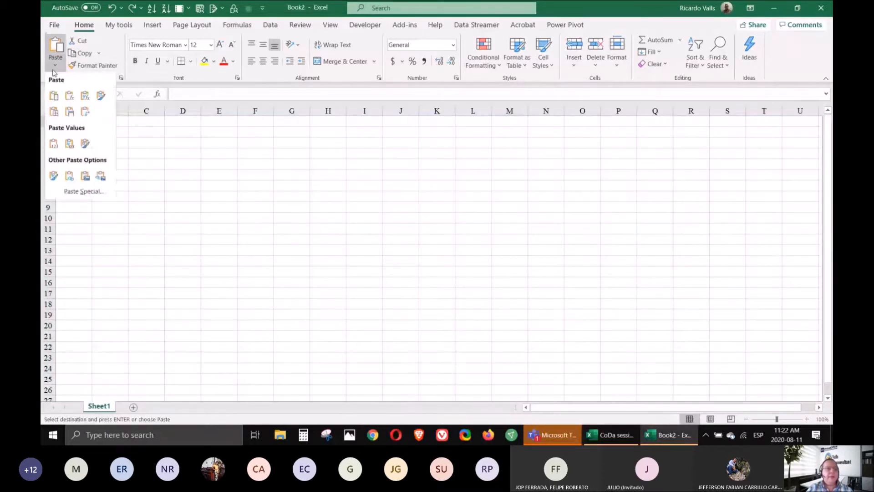
pyautogui.click(69, 144)
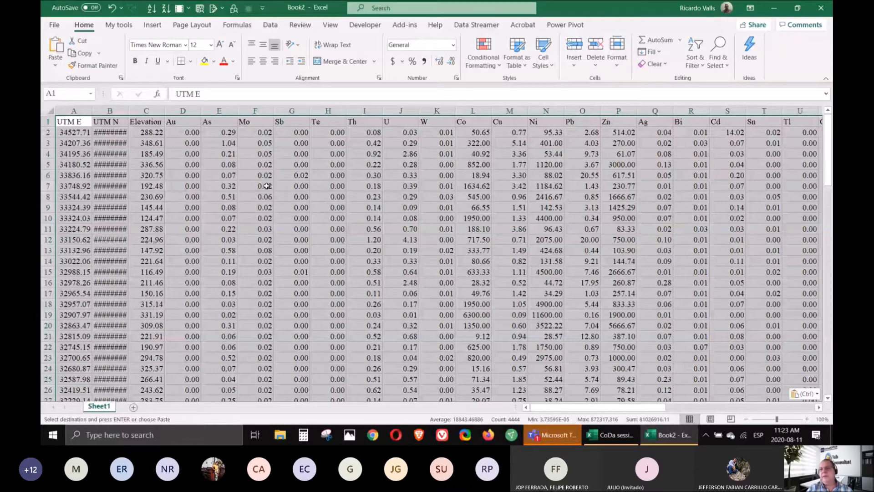
# - Minimize both workbooks, then search Windows for "coda" and launch CoDaPack
pyautogui.click(774, 8)
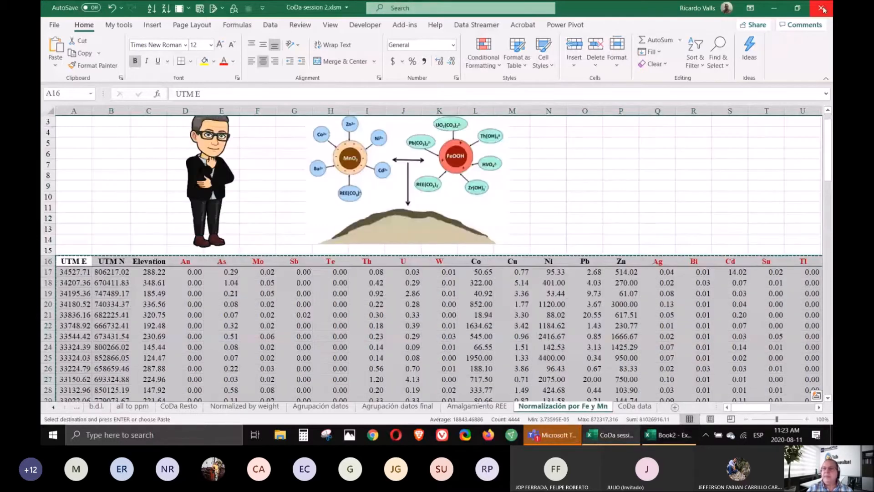
pyautogui.click(777, 9)
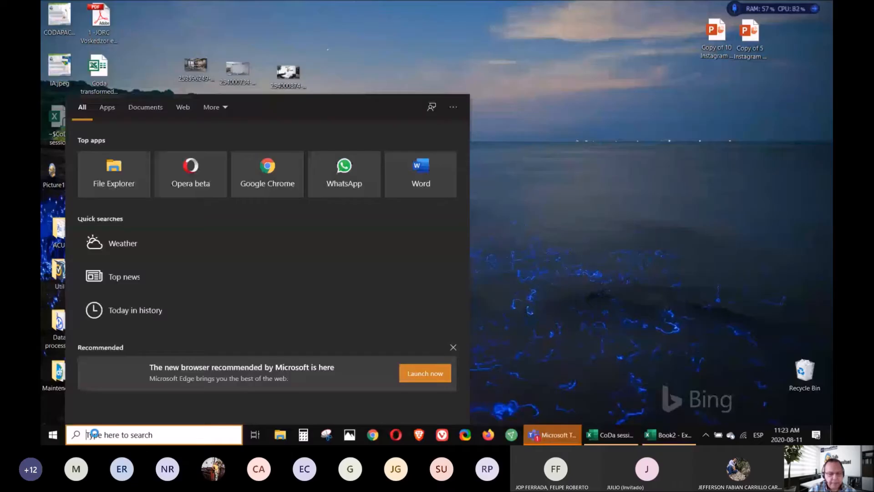
pyautogui.write('coda')
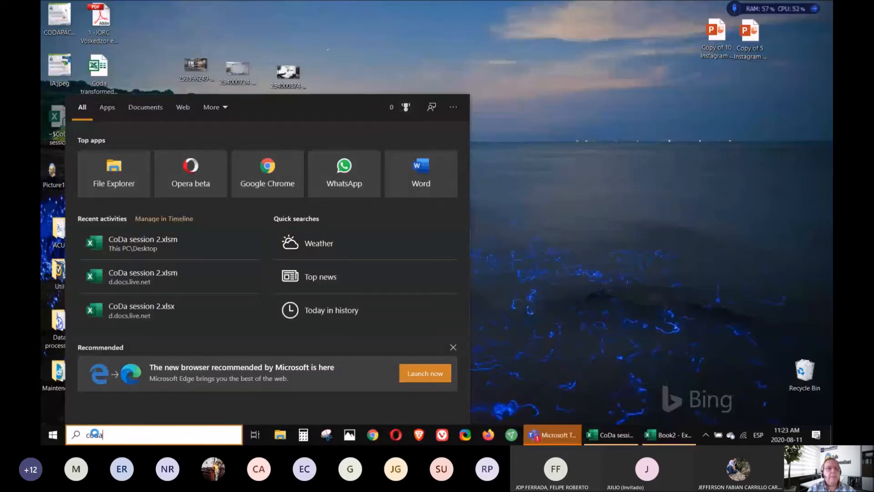
pyautogui.click(121, 151)
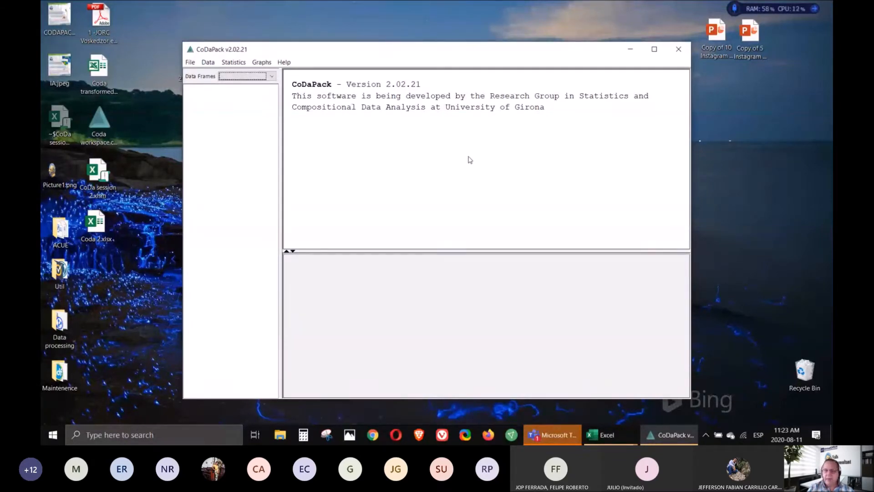
# - Start an XLS data import in CoDaPack and browse to the Desktop folder
pyautogui.click(191, 63)
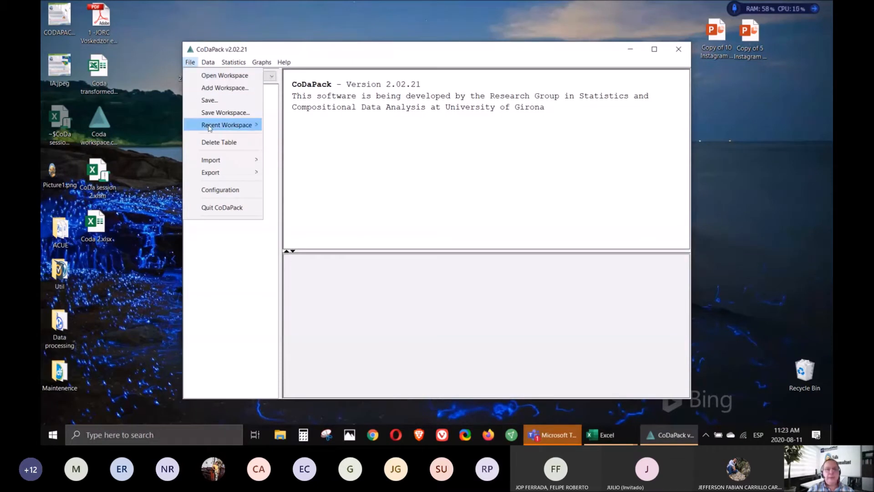
pyautogui.moveTo(232, 164)
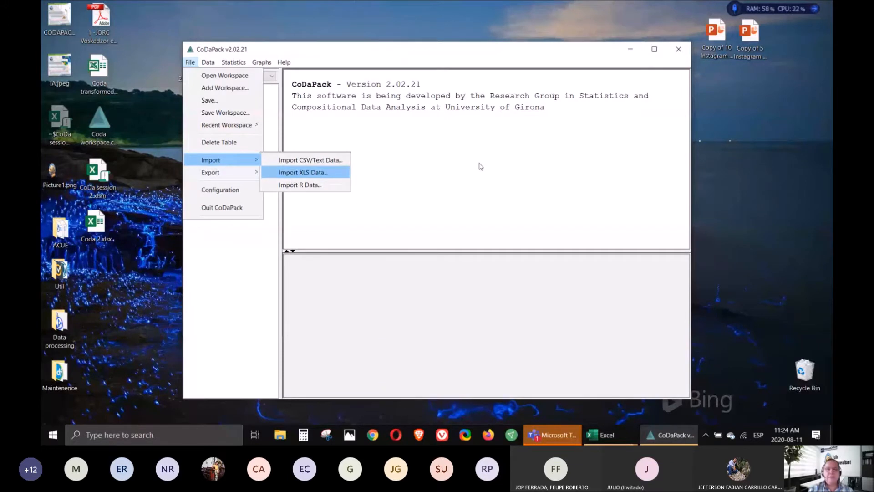
pyautogui.press('Return')
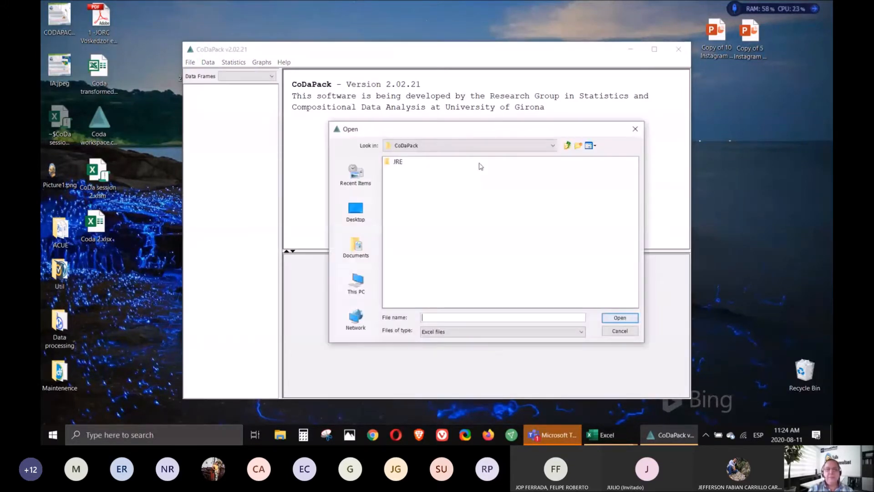
pyautogui.click(356, 214)
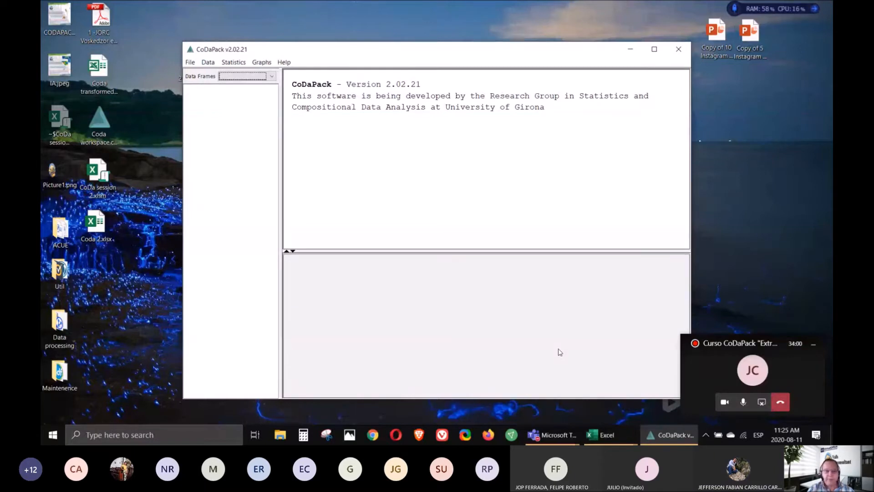
# - Choose Coda 2.xlsx from the Desktop as the XLS data to import, opening its import options
pyautogui.click(190, 63)
pyautogui.moveTo(221, 157)
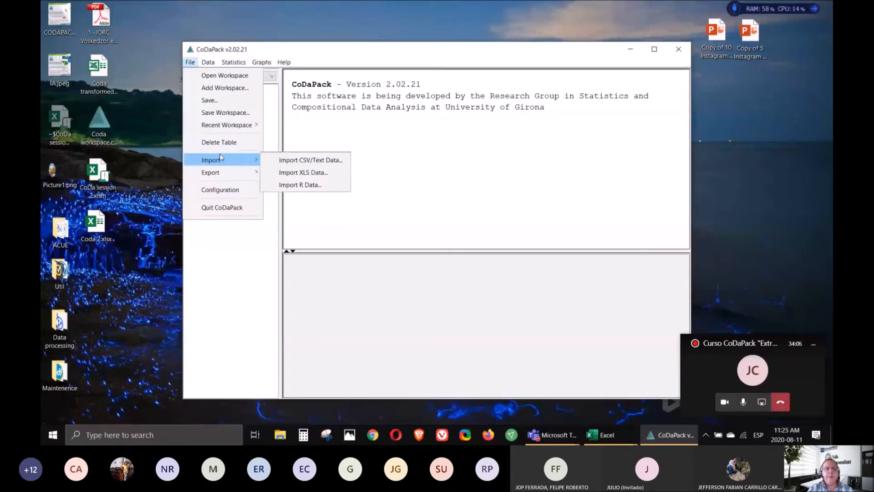
pyautogui.click(305, 172)
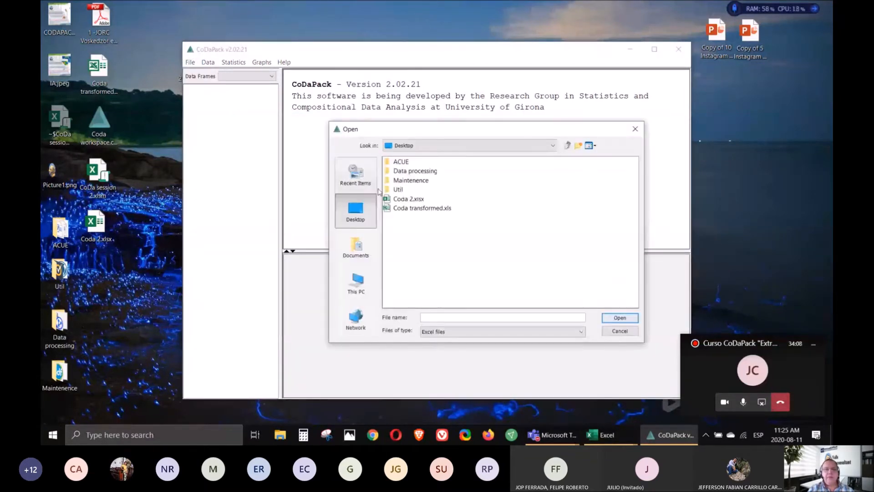
pyautogui.click(402, 202)
pyautogui.click(620, 317)
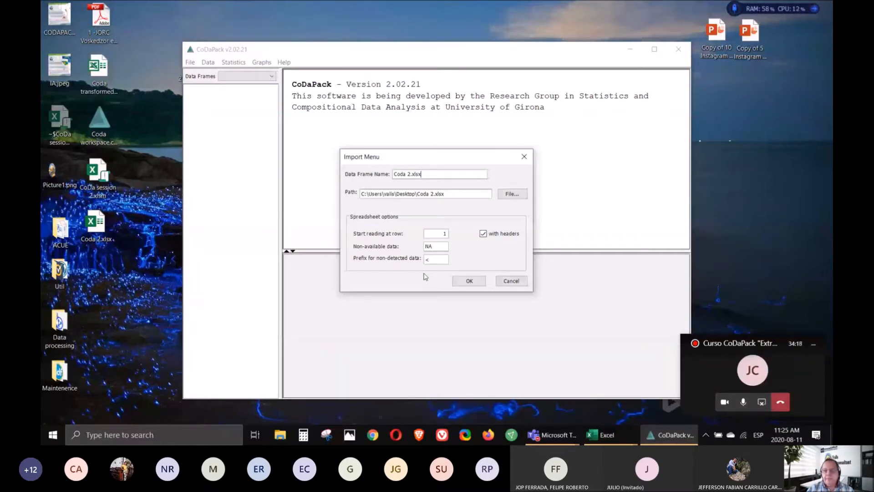
# - Switch to the CoDa session 2 workbook in Excel and return to its table of contents through the main menu link
pyautogui.moveTo(622, 439)
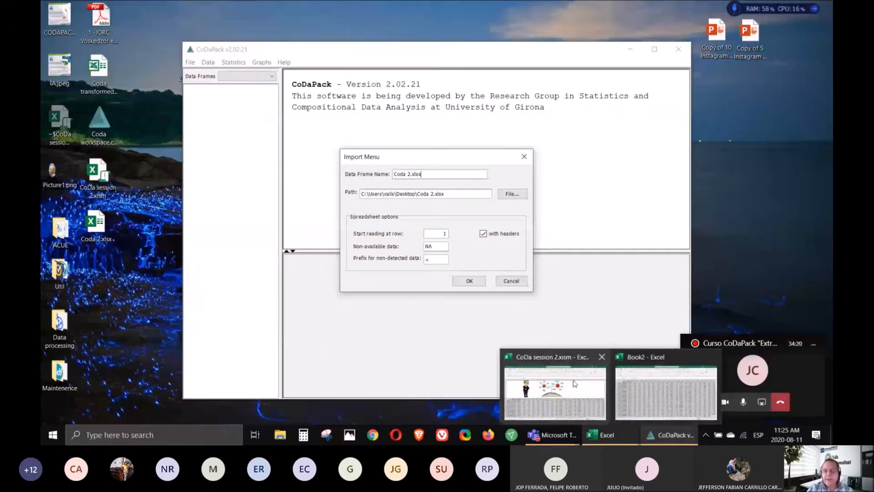
pyautogui.moveTo(548, 394)
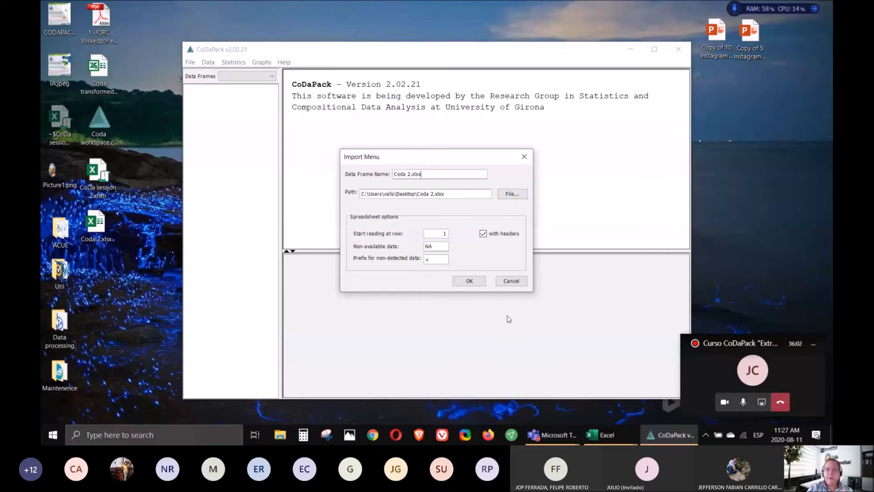
pyautogui.moveTo(611, 440)
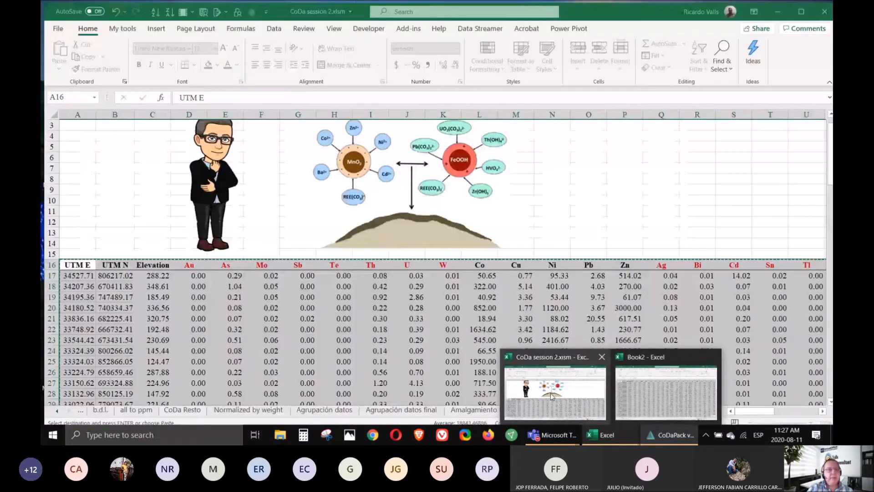
pyautogui.click(551, 394)
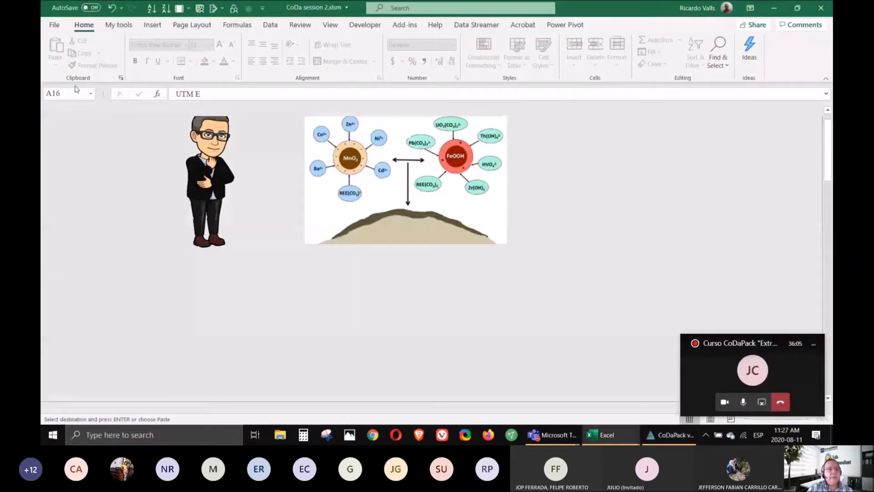
pyautogui.scroll(1, 119, 155)
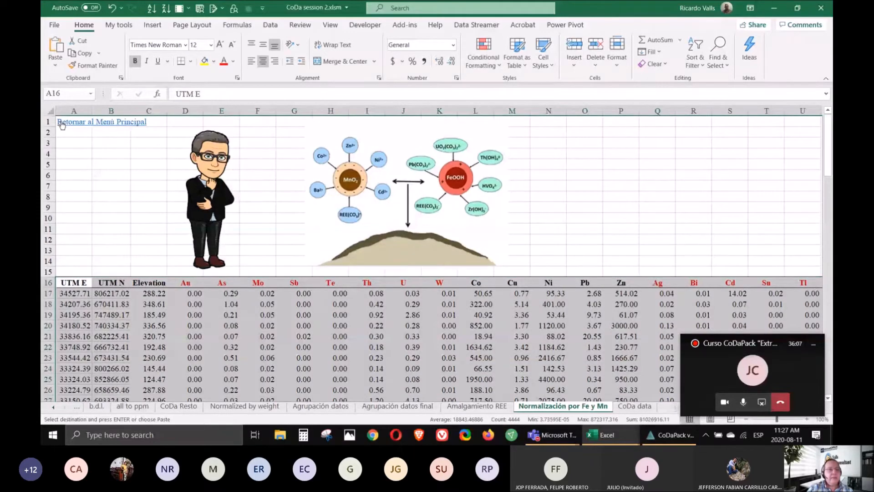
pyautogui.click(69, 123)
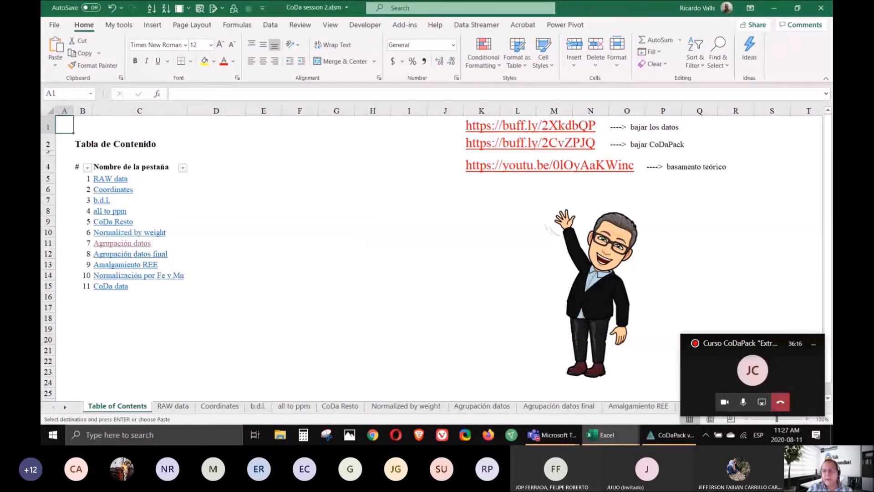
# - Switch back to CoDaPack, import Coda 2.xlsx with headers starting at row 1, and maximize the window with the call overlay minimized
pyautogui.moveTo(678, 438)
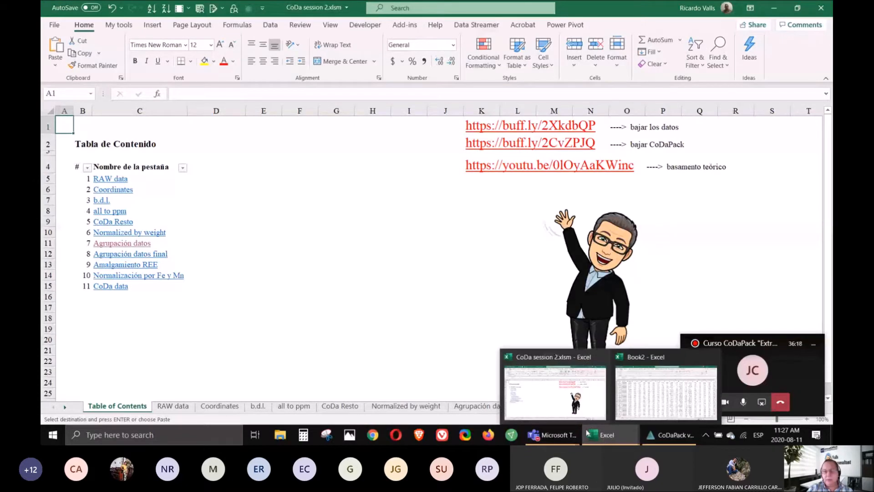
pyautogui.moveTo(558, 440)
pyautogui.moveTo(569, 376)
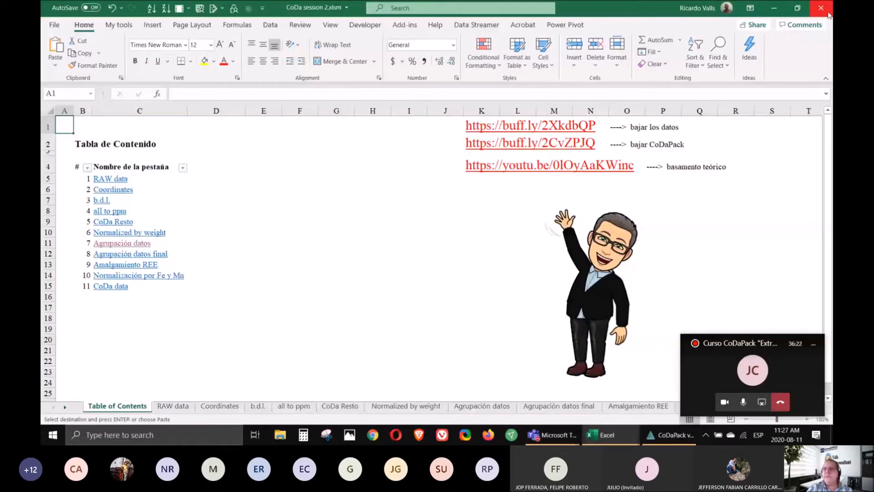
pyautogui.click(775, 13)
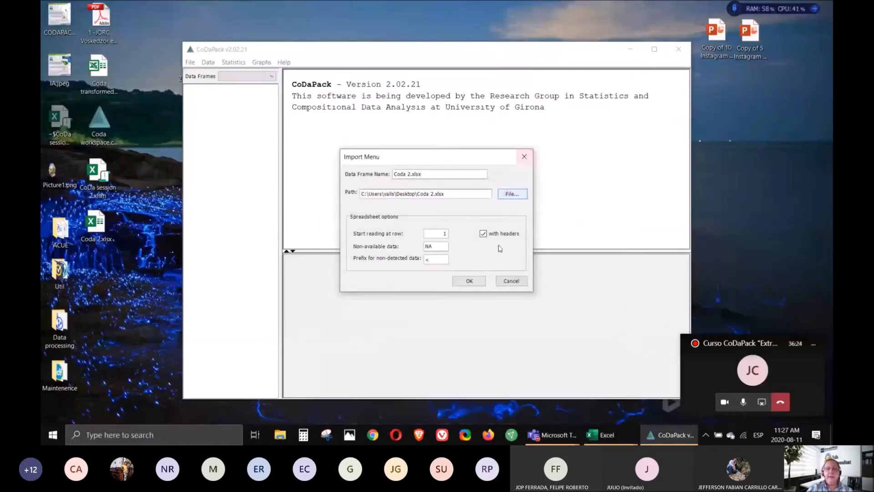
pyautogui.click(468, 283)
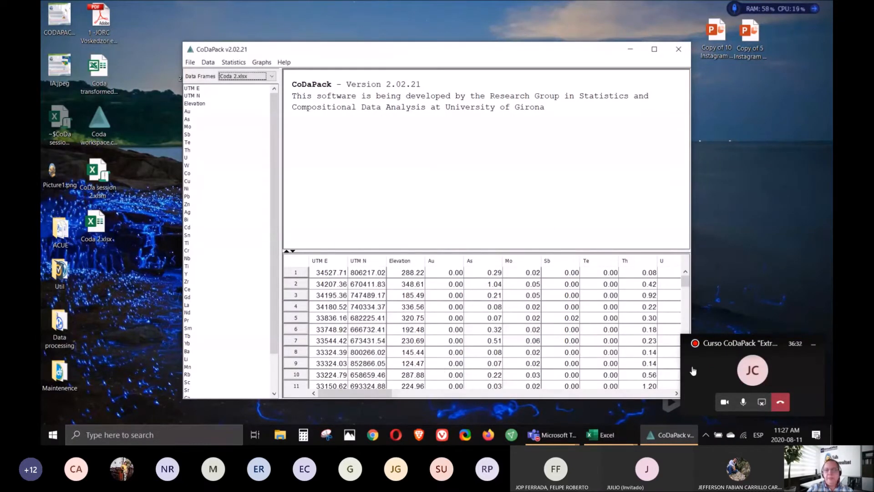
pyautogui.click(654, 50)
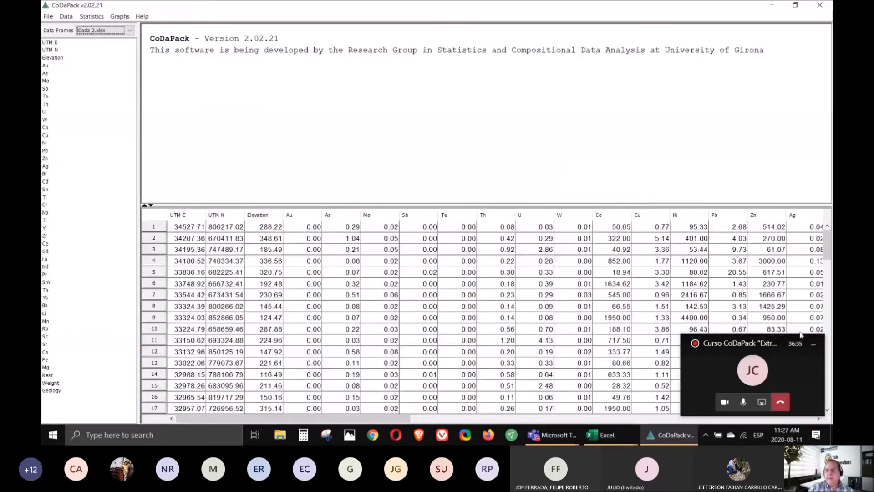
pyautogui.click(813, 345)
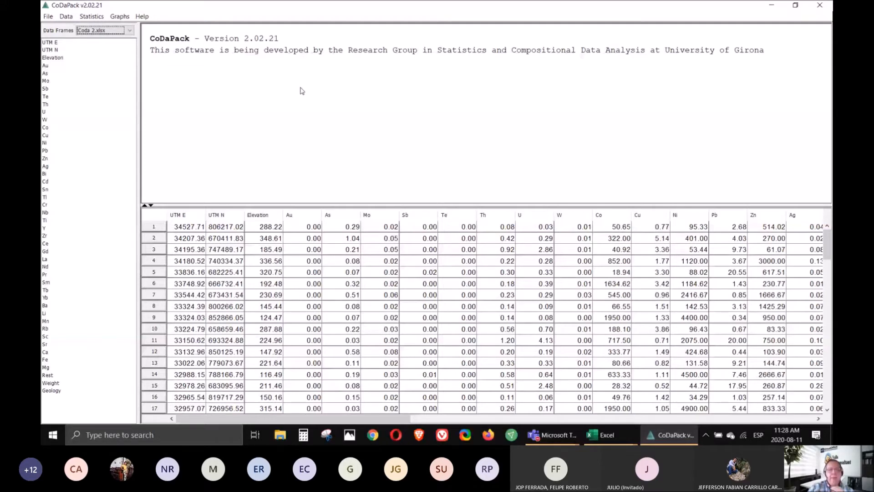
# - Compute the atipicality index for the variables Au through Rest with a 0.95 threshold and view the index column in the data table
pyautogui.click(100, 19)
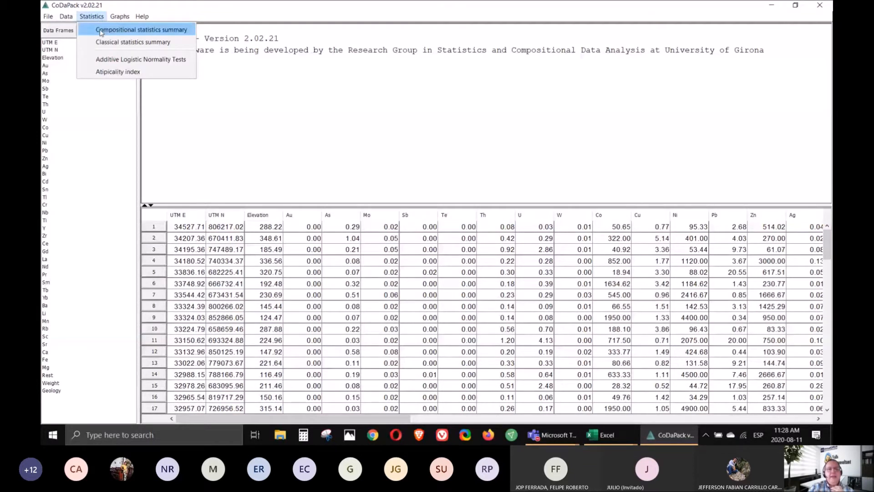
pyautogui.click(114, 74)
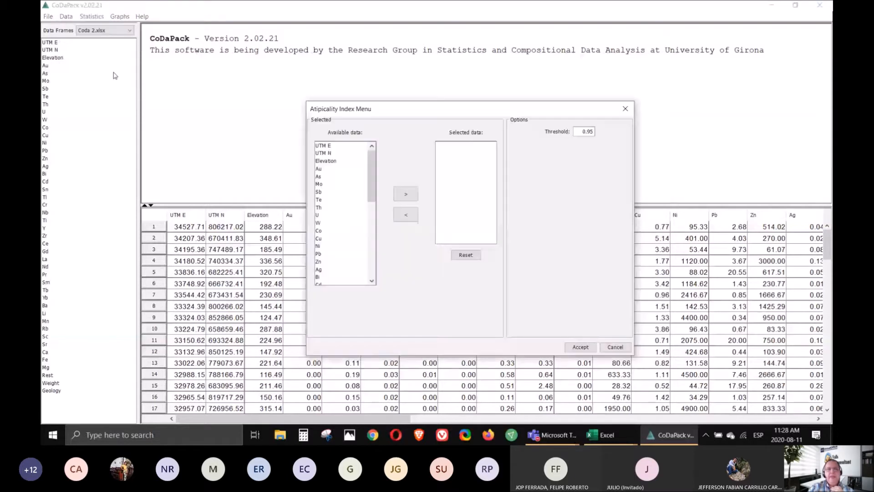
pyautogui.click(341, 169)
pyautogui.moveTo(372, 175); pyautogui.dragTo(376, 278)
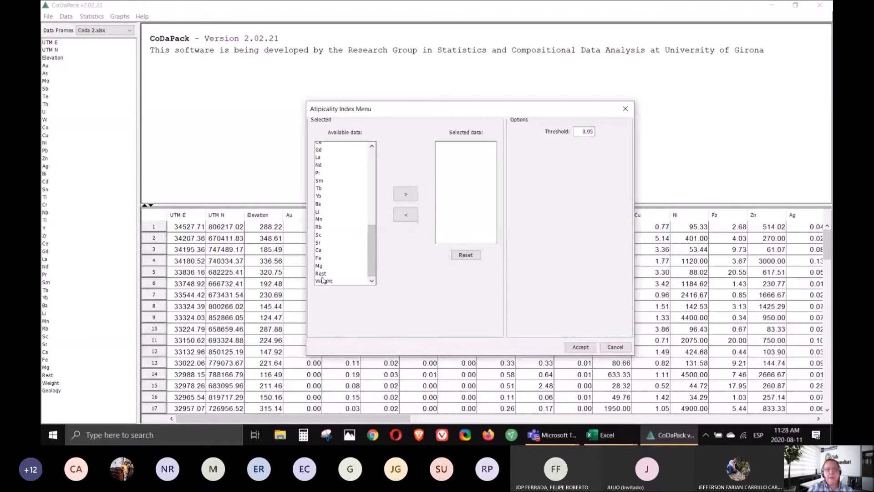
pyautogui.keyDown('shift'); pyautogui.click(321, 273); pyautogui.keyUp('shift')
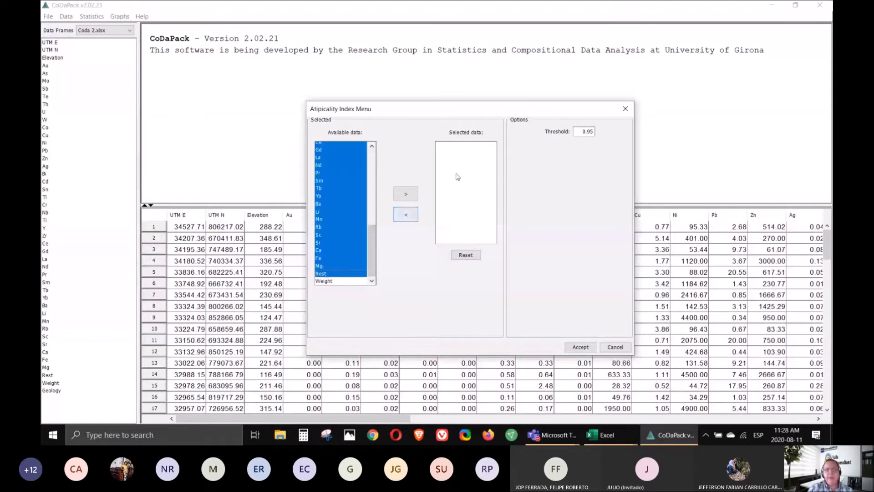
pyautogui.click(408, 192)
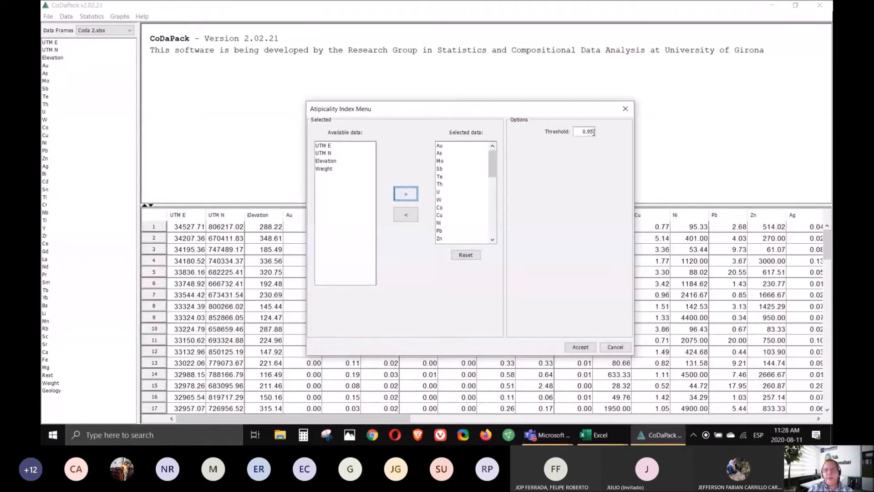
pyautogui.click(581, 347)
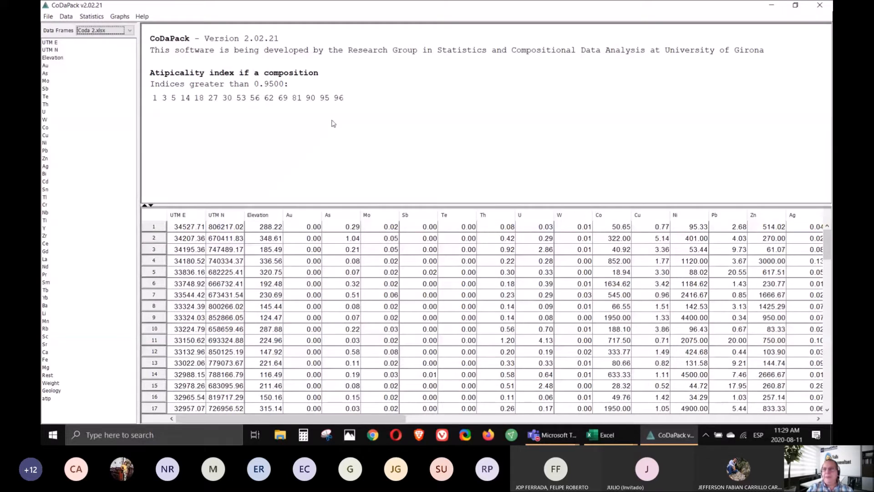
pyautogui.click(460, 229)
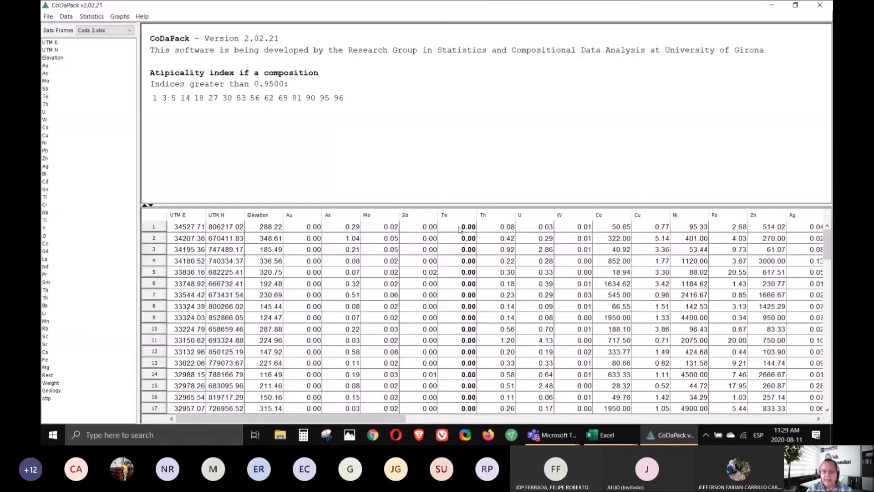
pyautogui.moveTo(402, 418); pyautogui.dragTo(829, 413)
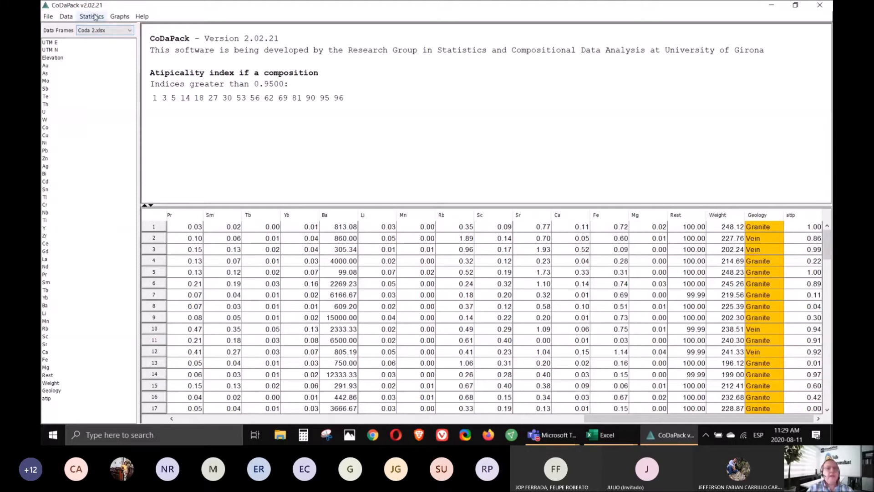
# - Set up a classical statistics summary with the variables Au through Rest as the selected data
pyautogui.click(96, 17)
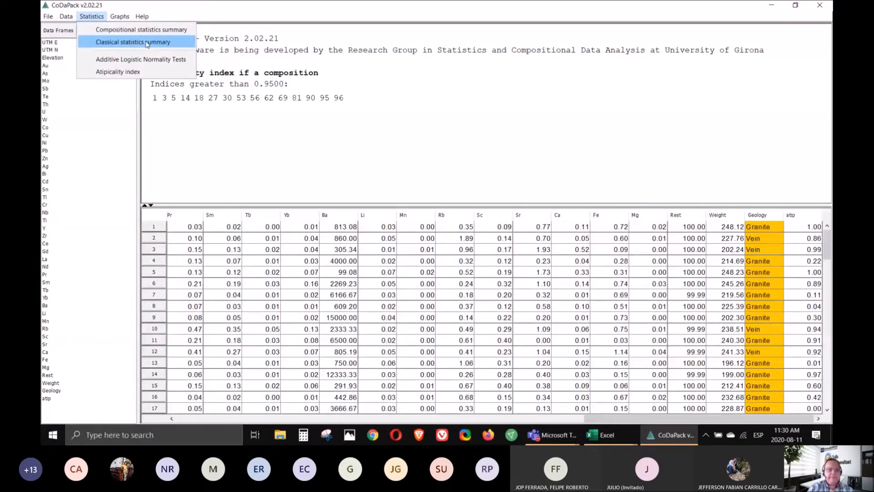
pyautogui.click(147, 43)
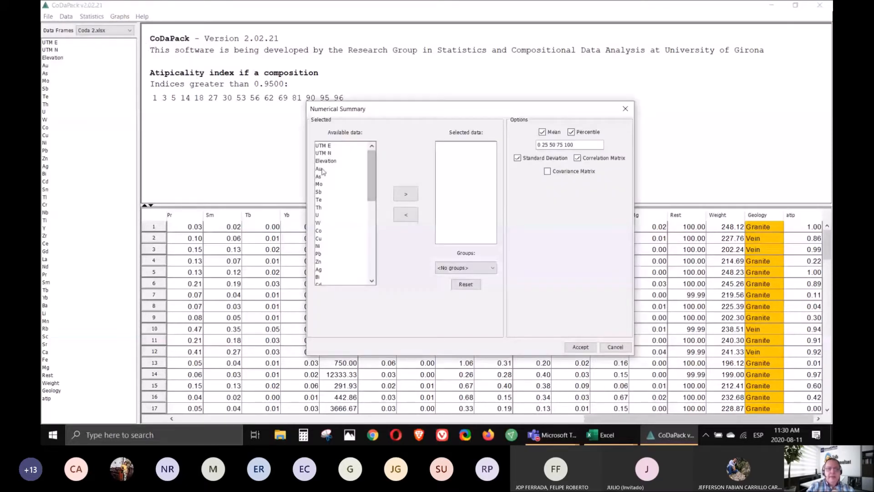
pyautogui.moveTo(371, 176); pyautogui.dragTo(375, 276)
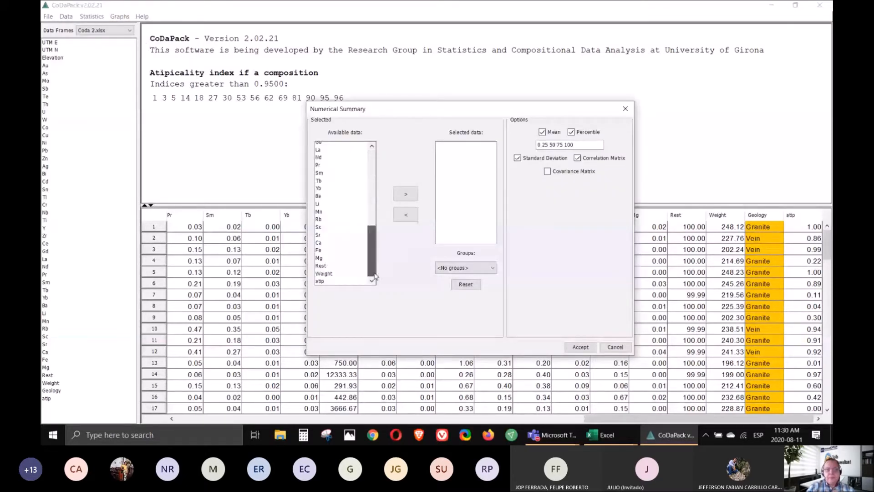
pyautogui.keyDown('shift'); pyautogui.click(321, 267); pyautogui.keyUp('shift')
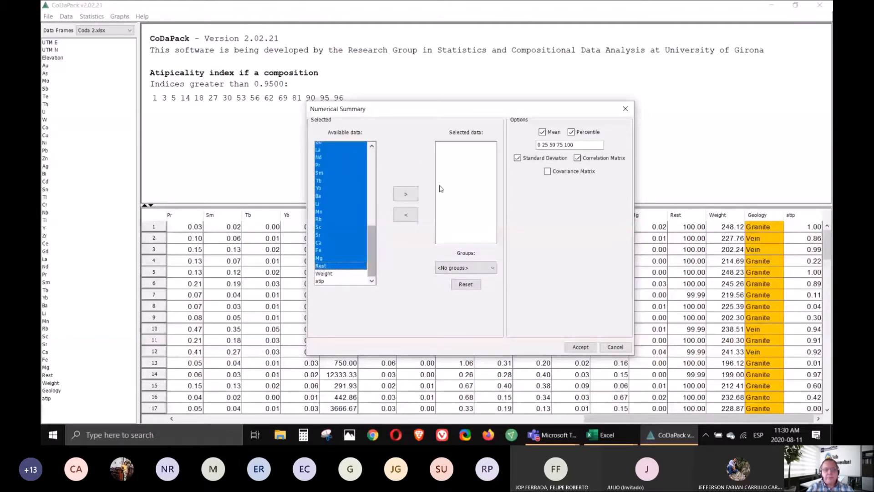
pyautogui.click(406, 194)
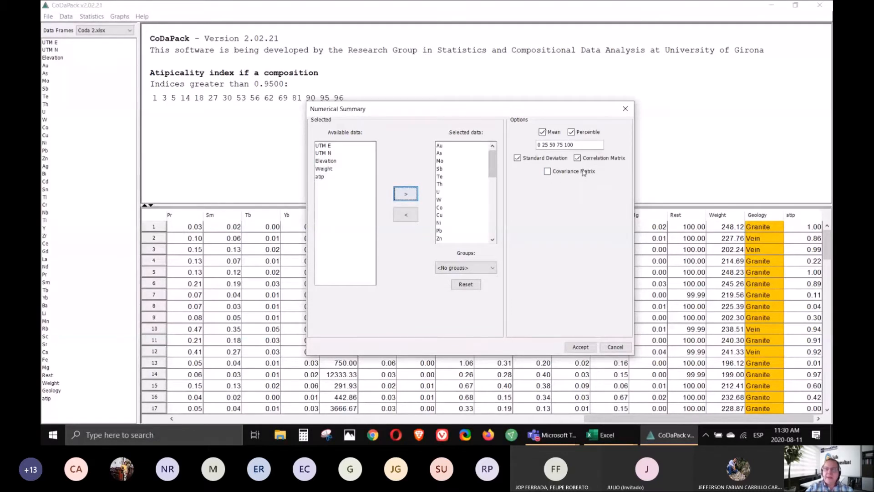
# - Include the covariance matrix, group the summary by Geology, and run it
pyautogui.click(549, 173)
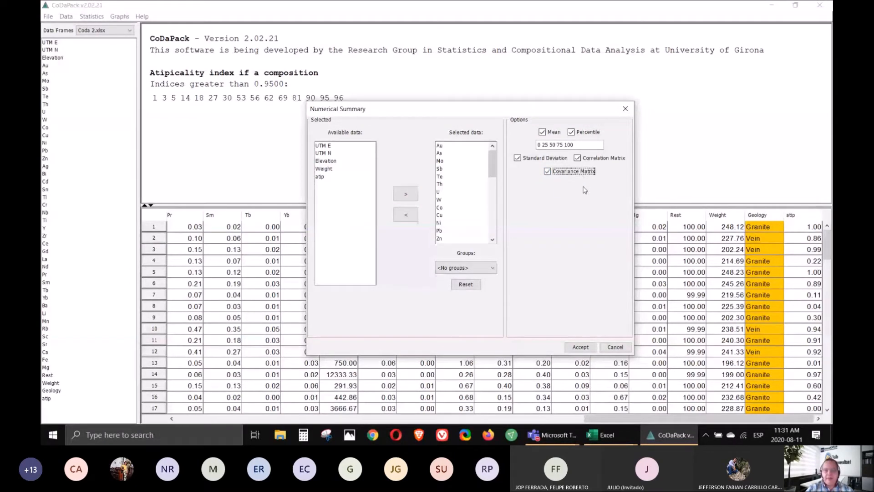
pyautogui.click(494, 271)
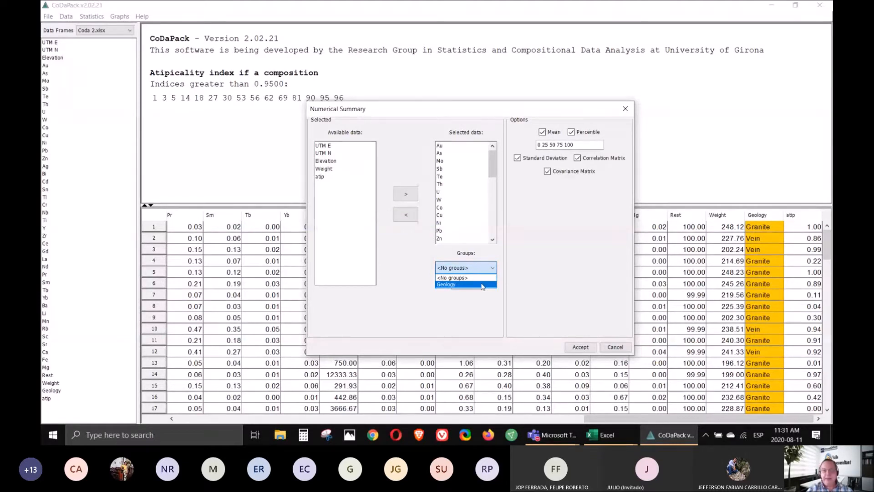
pyautogui.click(482, 285)
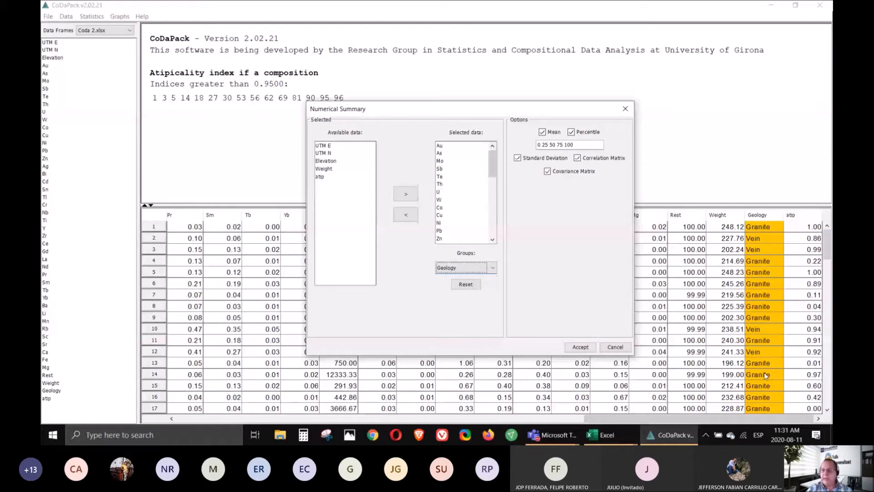
pyautogui.click(588, 344)
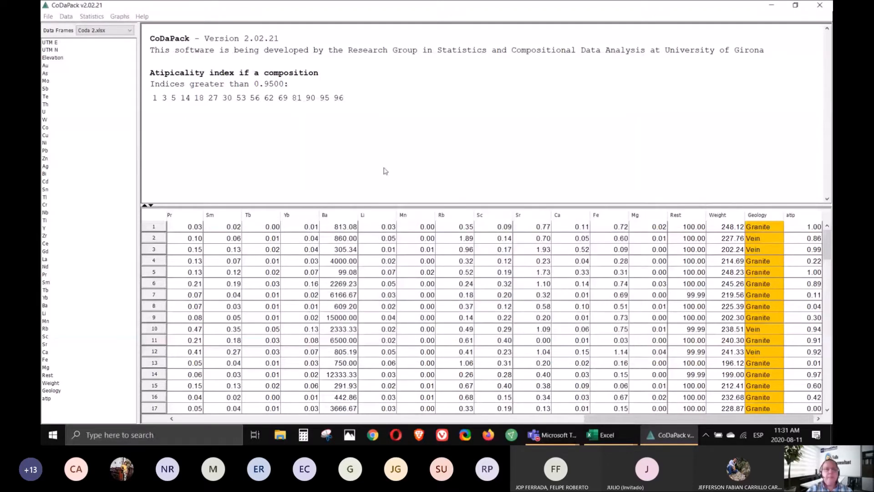
# - Enlarge the results area and examine the statistics, correlation and covariance tables for the Granite group and the statistics for the Vein group
pyautogui.scroll(1, 570, 182)
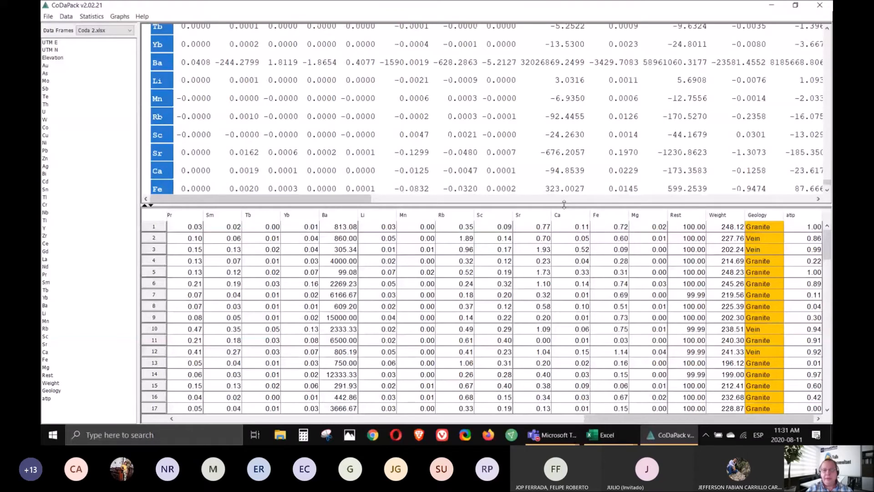
pyautogui.moveTo(564, 204); pyautogui.dragTo(565, 346)
pyautogui.scroll(10, 498, 241)
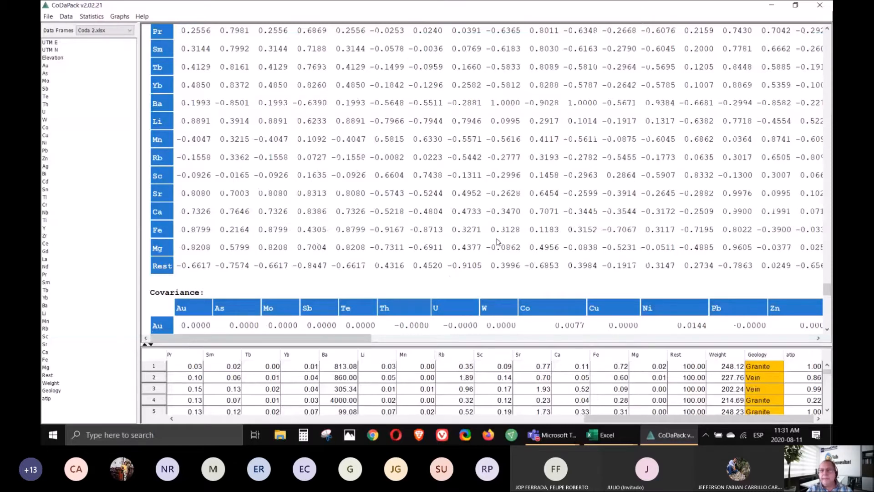
pyautogui.scroll(20, 286, 159)
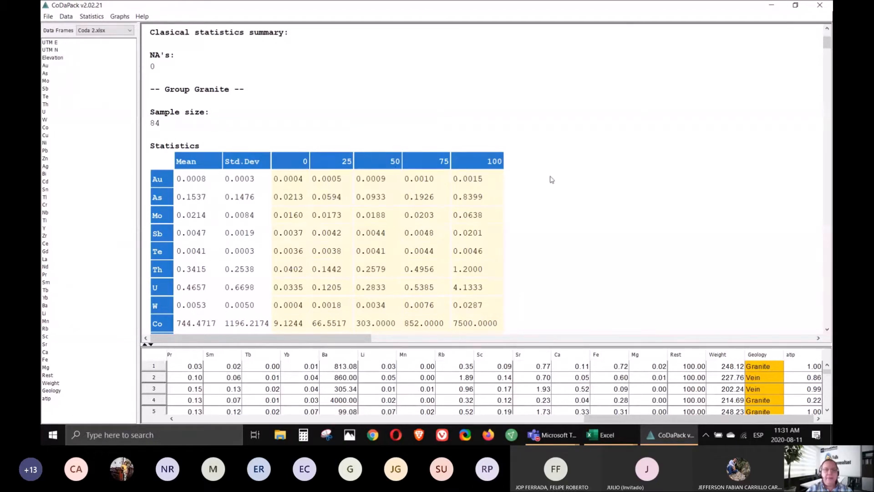
pyautogui.scroll(-8, 459, 196)
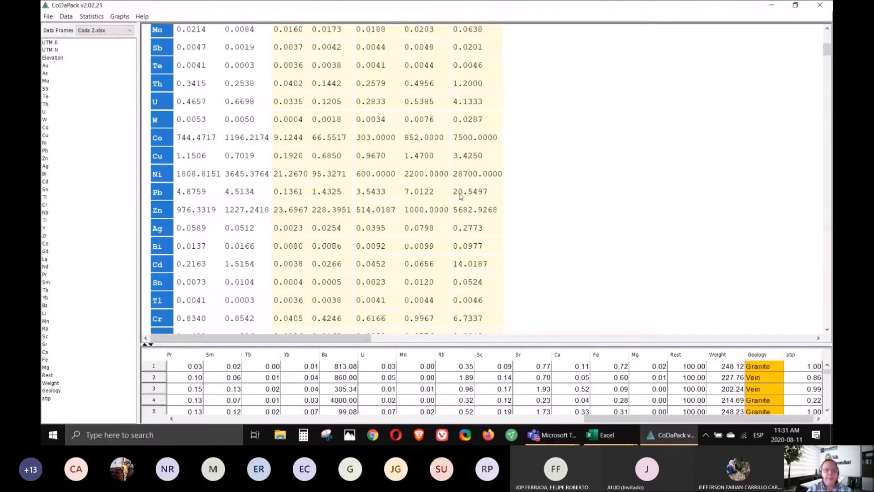
pyautogui.scroll(-10, 459, 196)
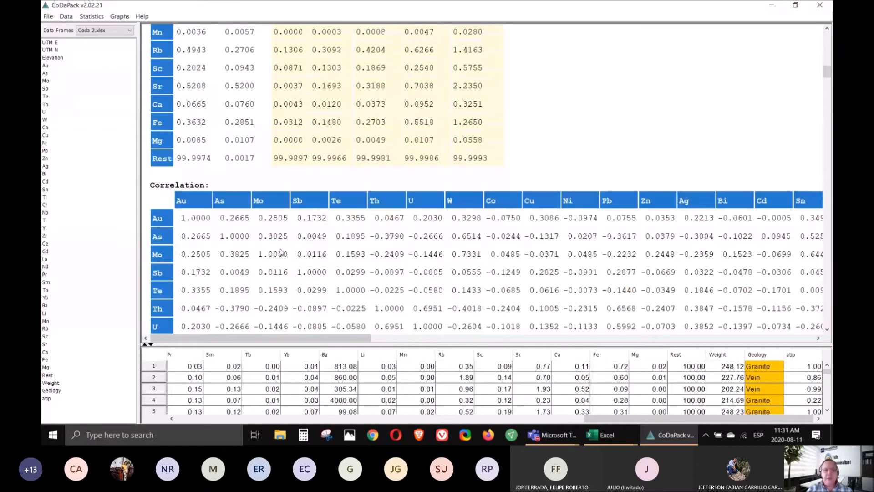
pyautogui.scroll(-15, 551, 293)
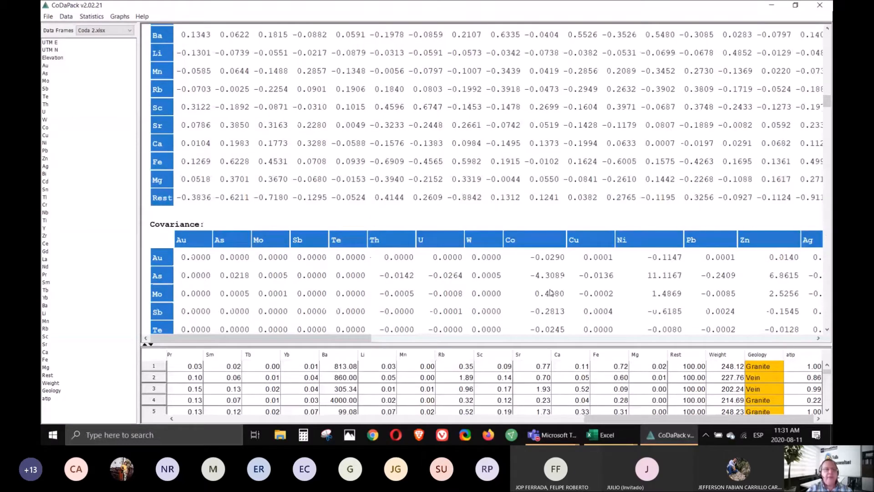
pyautogui.scroll(-3, 433, 269)
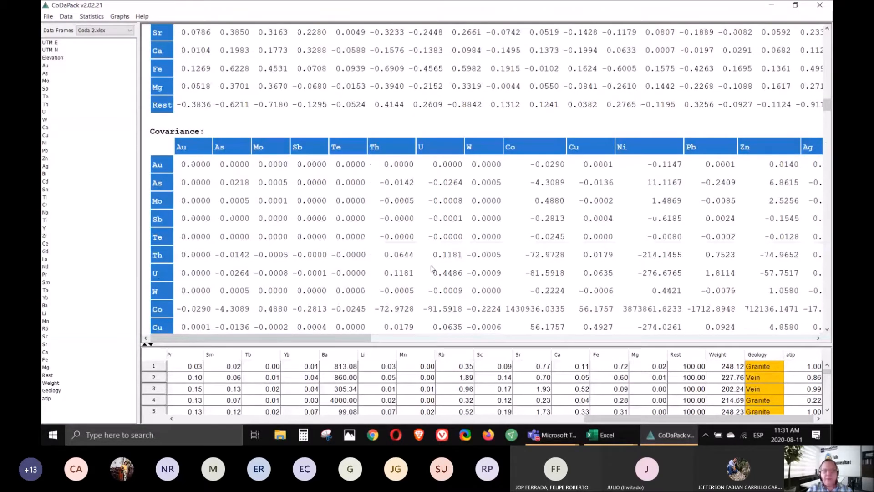
pyautogui.scroll(-15, 432, 269)
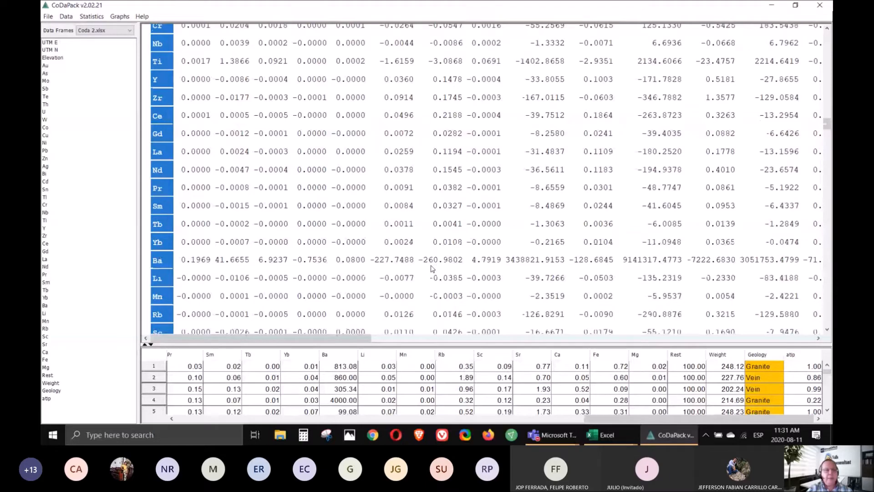
pyautogui.scroll(-6, 432, 269)
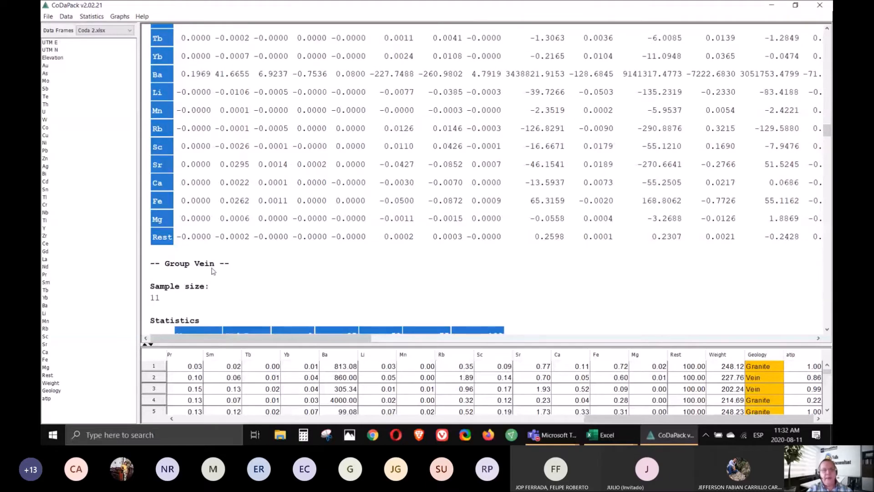
pyautogui.scroll(-10, 212, 271)
pyautogui.scroll(7, 211, 271)
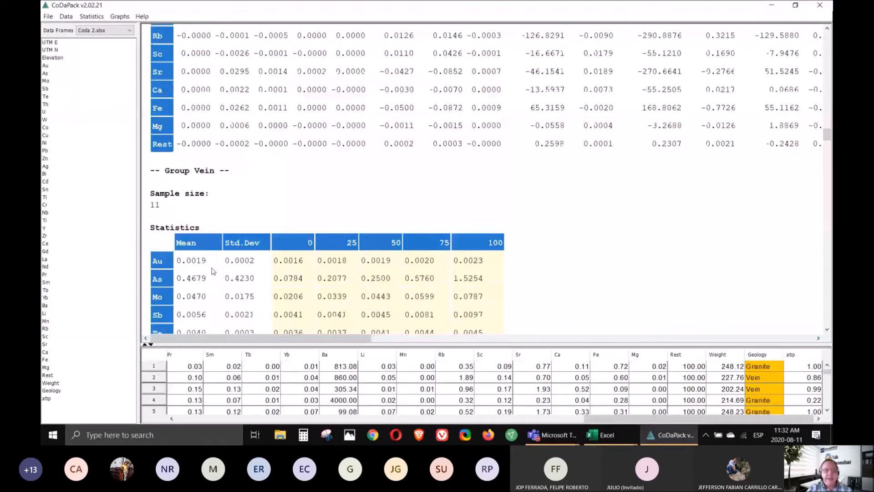
pyautogui.scroll(20, 212, 271)
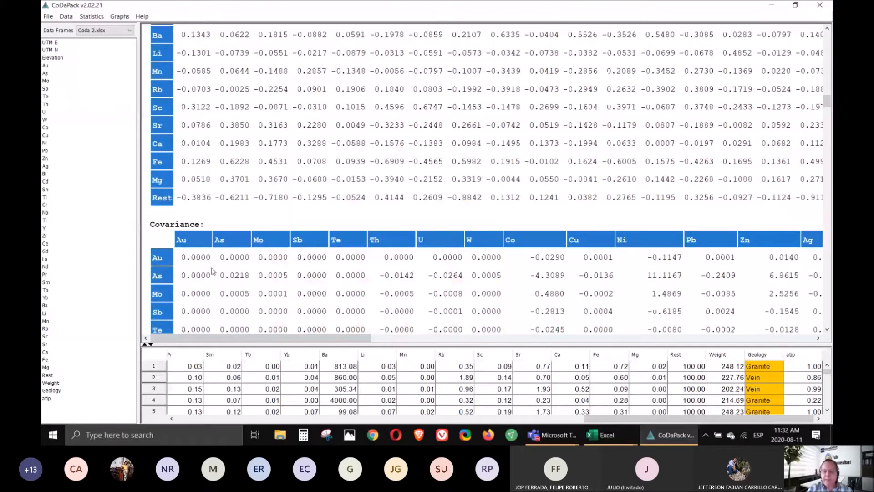
pyautogui.scroll(20, 212, 271)
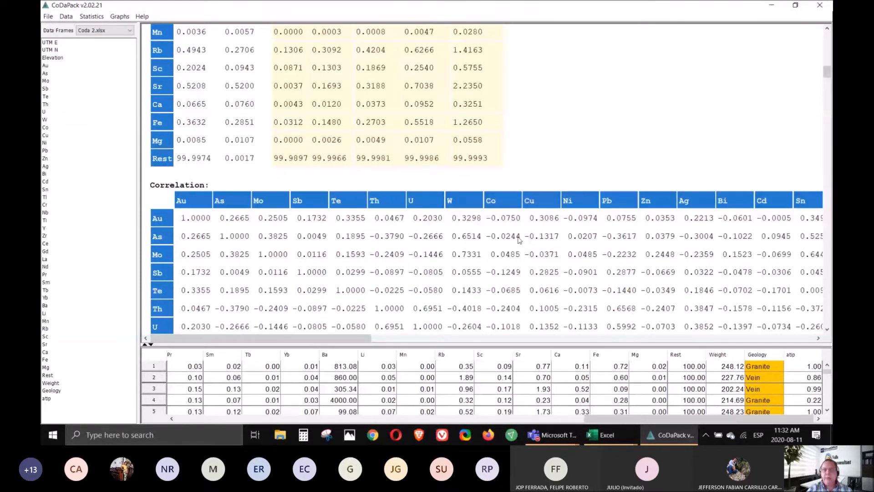
# - Switch to the CoDa session 2 workbook in Excel and add a new worksheet after the CoDa data sheet
pyautogui.scroll(20, 520, 240)
pyautogui.scroll(10, 520, 240)
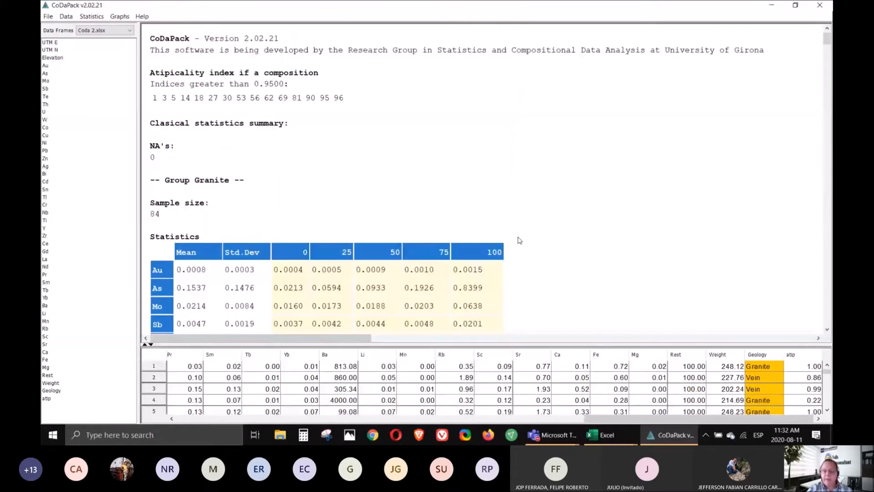
pyautogui.moveTo(611, 436)
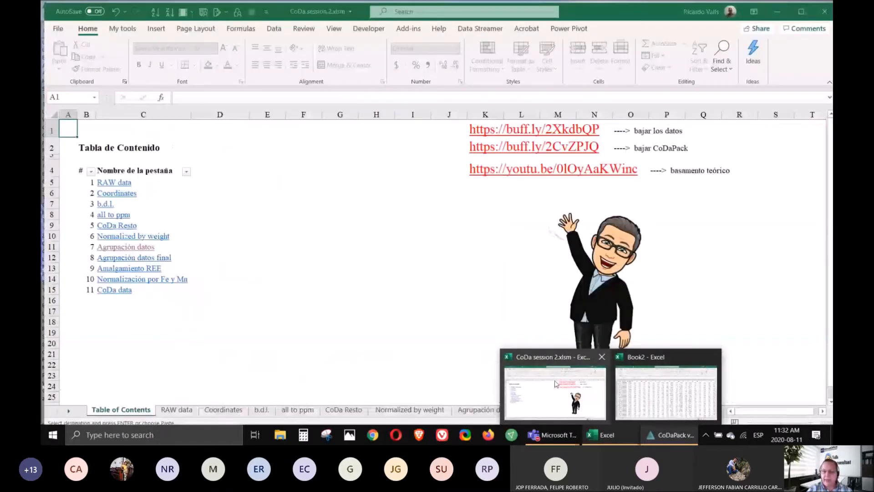
pyautogui.click(556, 383)
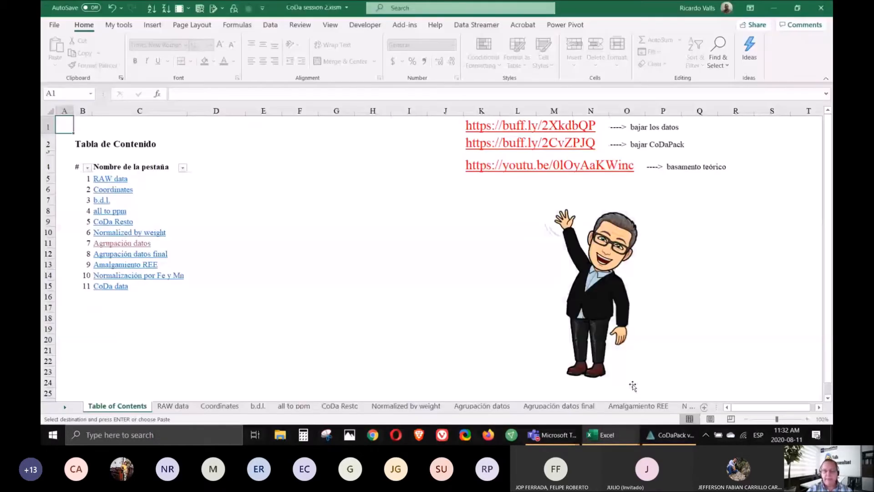
pyautogui.click(116, 287)
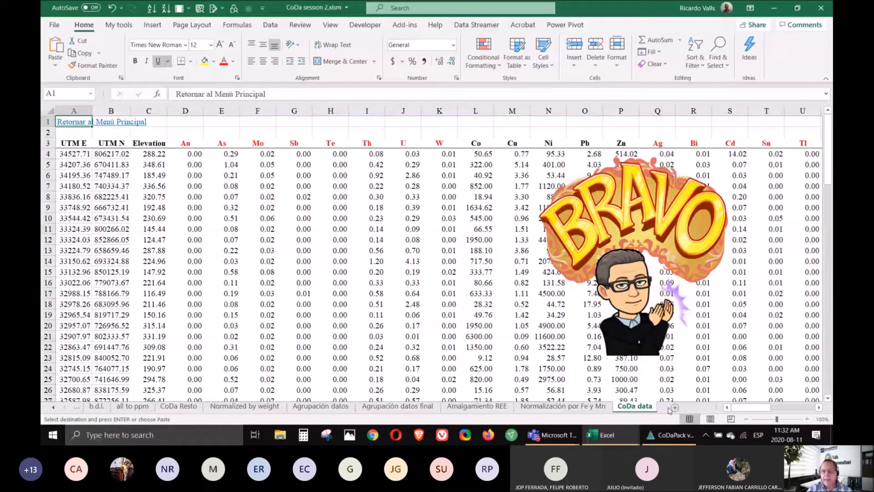
pyautogui.click(674, 408)
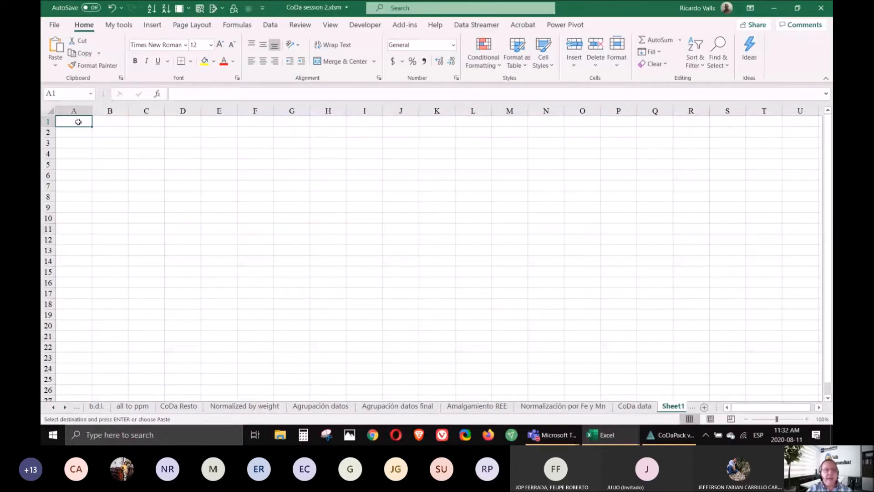
# - Copy the "Retornar al Menú Principal" link from cell A1 of the CoDa data sheet into cell A1 of the new sheet
pyautogui.click(635, 406)
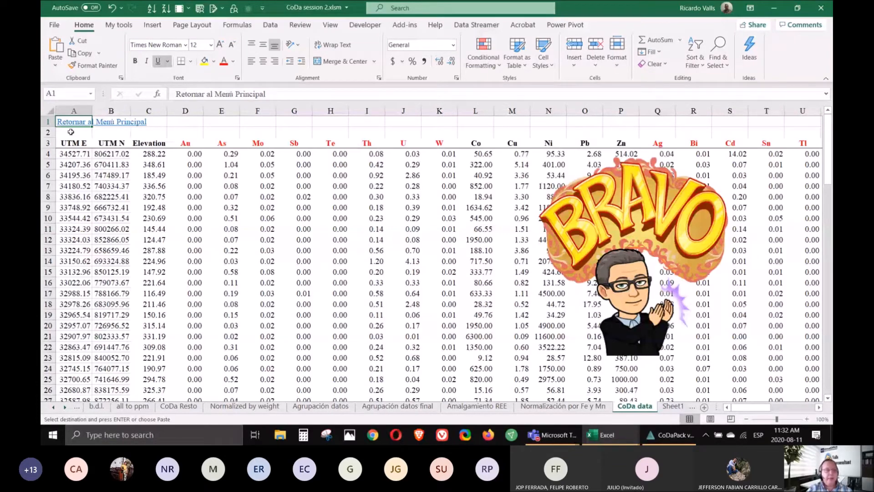
pyautogui.click(83, 54)
pyautogui.moveTo(185, 111); pyautogui.dragTo(258, 110)
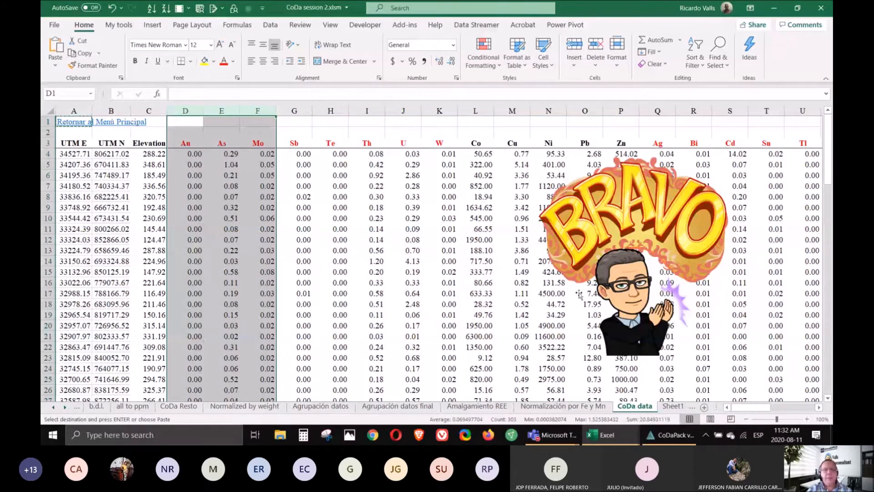
pyautogui.click(672, 406)
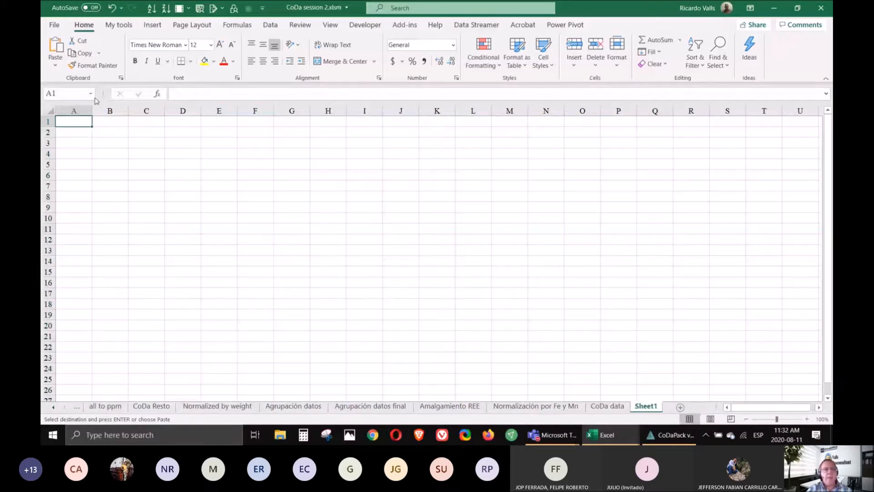
pyautogui.click(58, 44)
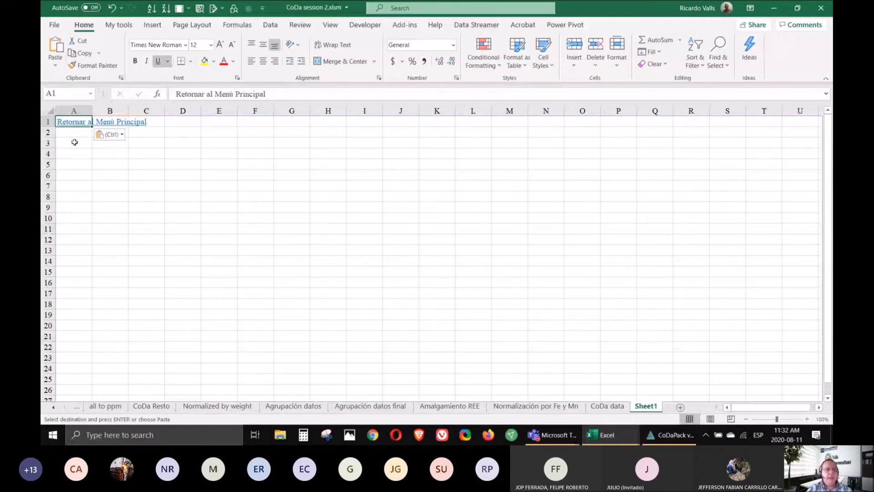
pyautogui.click(74, 143)
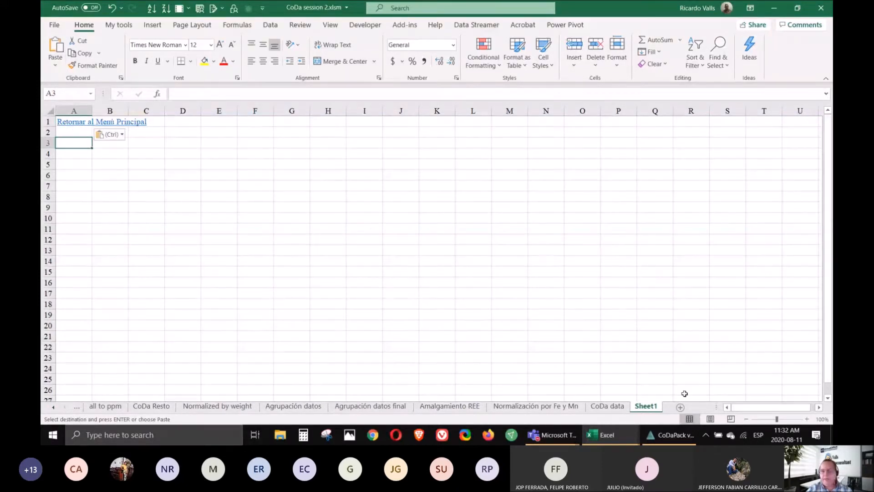
# - Rename the new sheet as "Estdística clásica"
pyautogui.rightClick(654, 408)
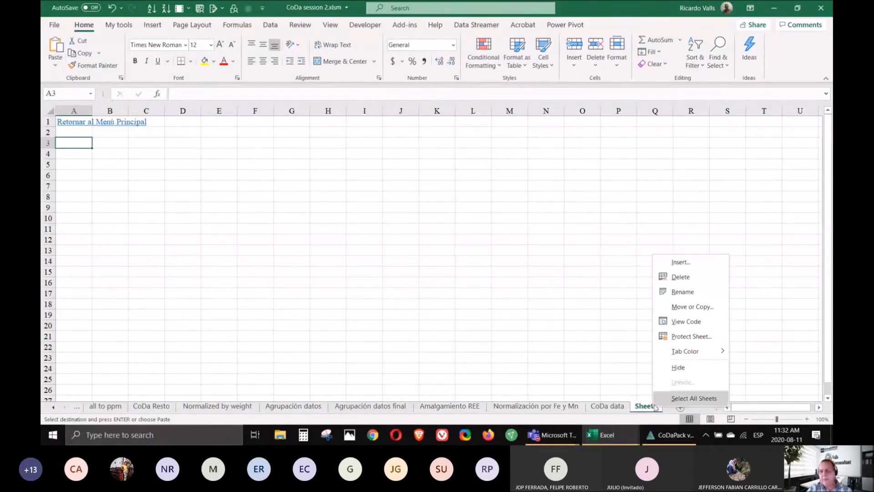
pyautogui.click(694, 292)
pyautogui.write('E')
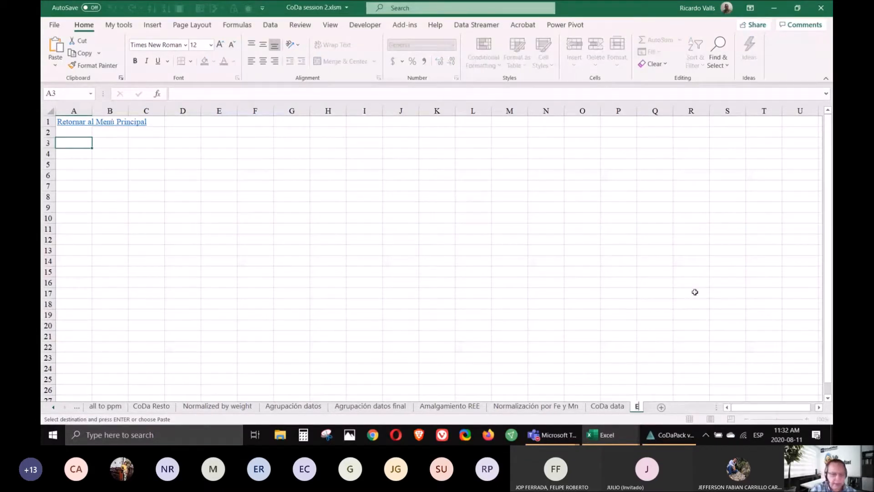
pyautogui.write('stdí')
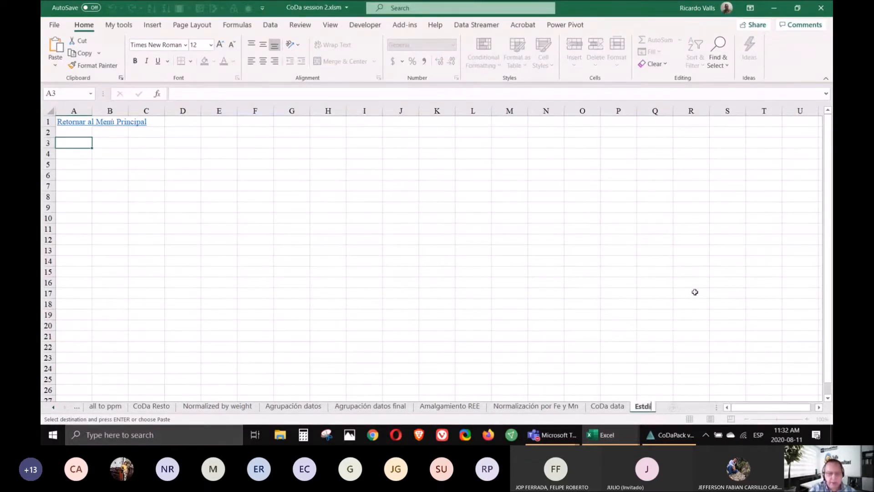
pyautogui.write('stica cláso')
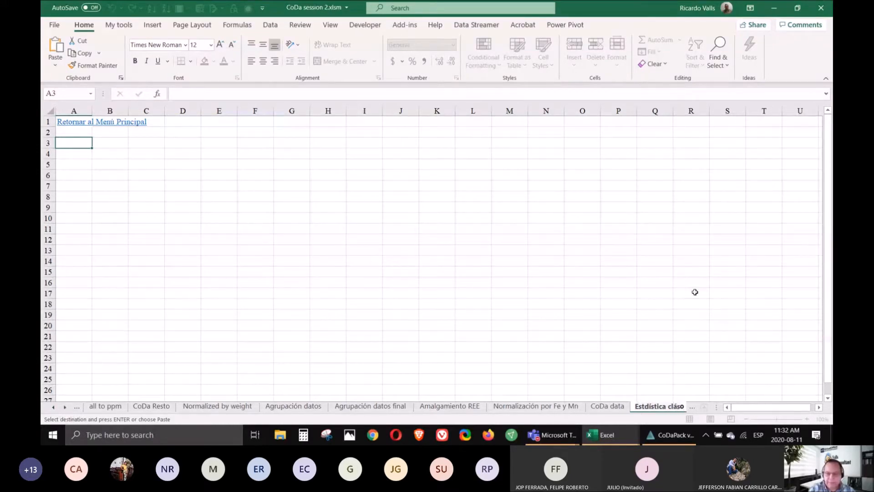
pyautogui.press('BackSpace')
pyautogui.write('ica')
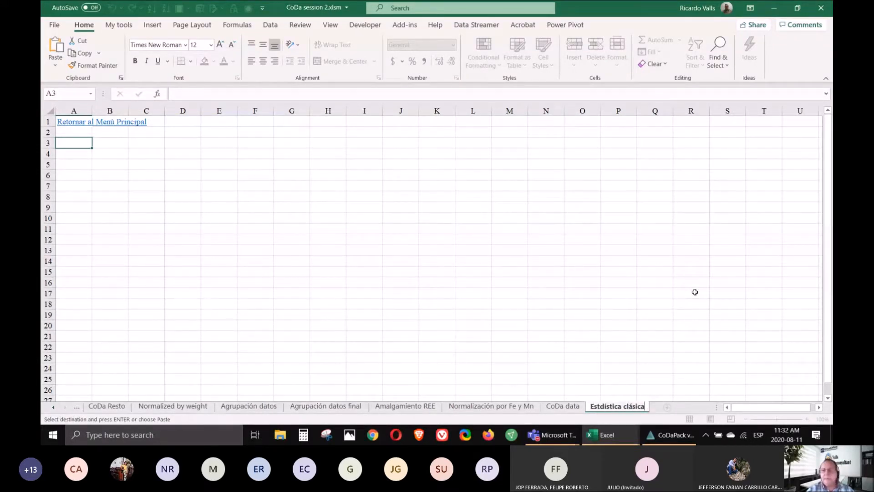
# - Switch to CoDaPack and copy the classical statistics results from the Group Granite heading through the end of the last covariance table
pyautogui.moveTo(695, 433)
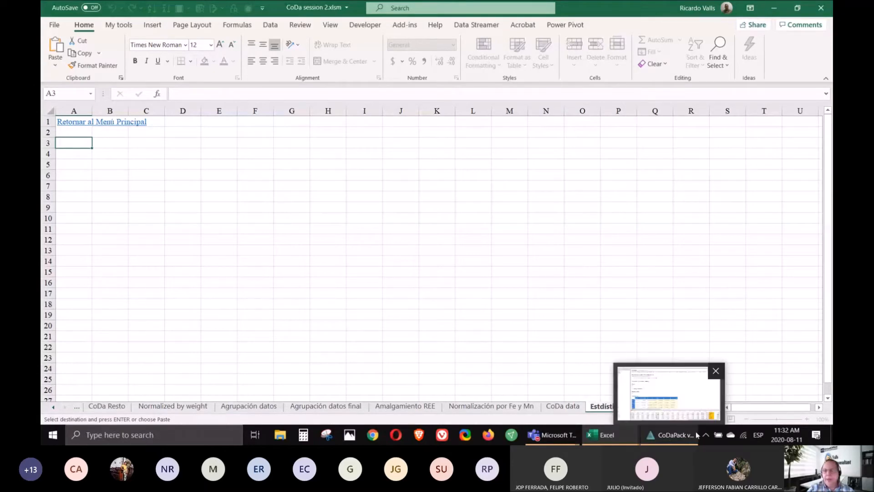
pyautogui.click(675, 436)
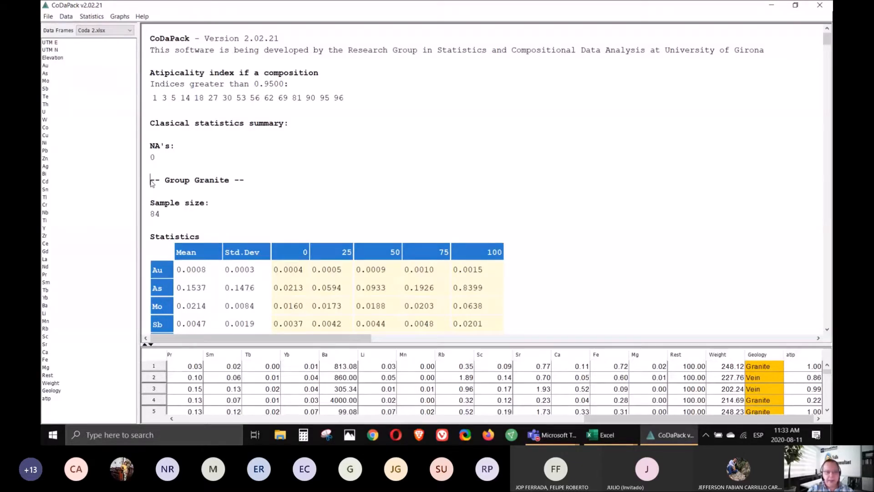
pyautogui.moveTo(151, 180); pyautogui.dragTo(258, 310)
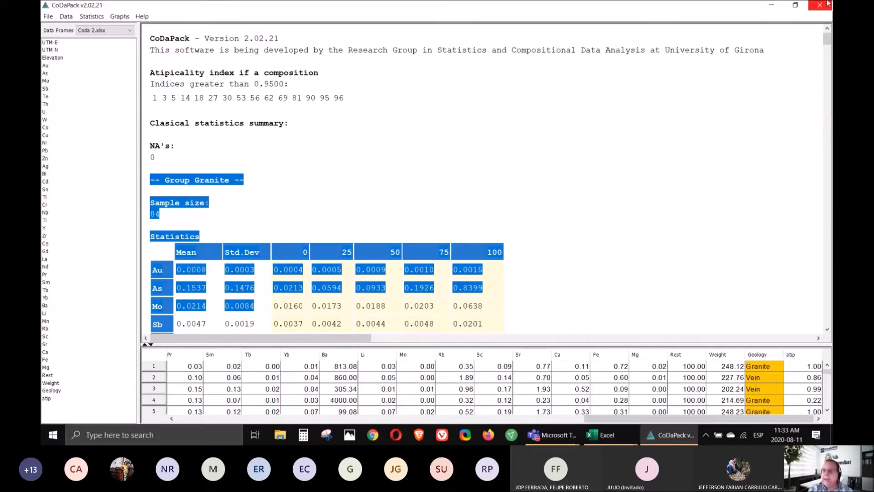
pyautogui.moveTo(827, 40); pyautogui.dragTo(827, 319)
pyautogui.moveTo(347, 338); pyautogui.dragTo(817, 346)
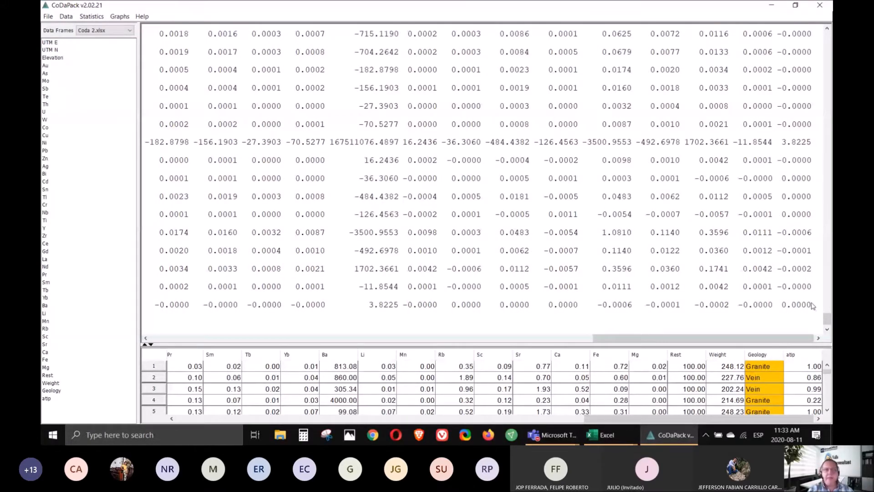
pyautogui.hotkey('ctrl', 'a')
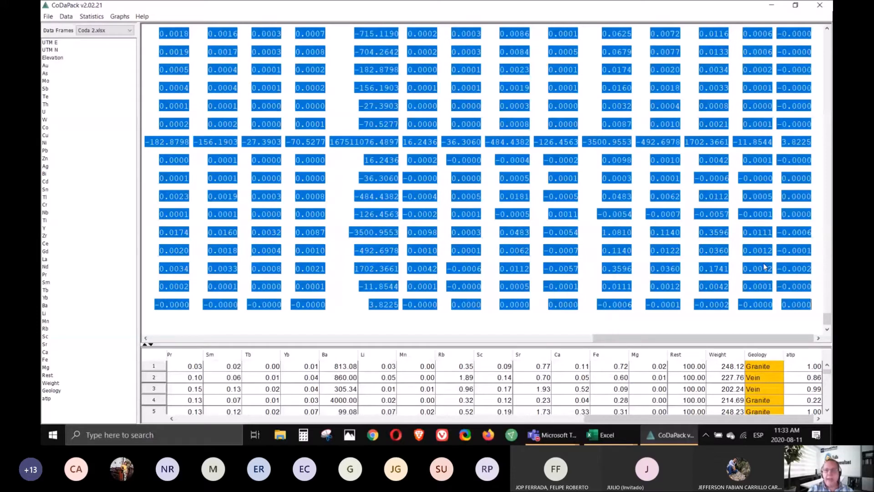
# - Switch to the CoDa session 2 workbook in Excel, paste the copied results starting at cell A3 and look through the tables
pyautogui.moveTo(650, 438)
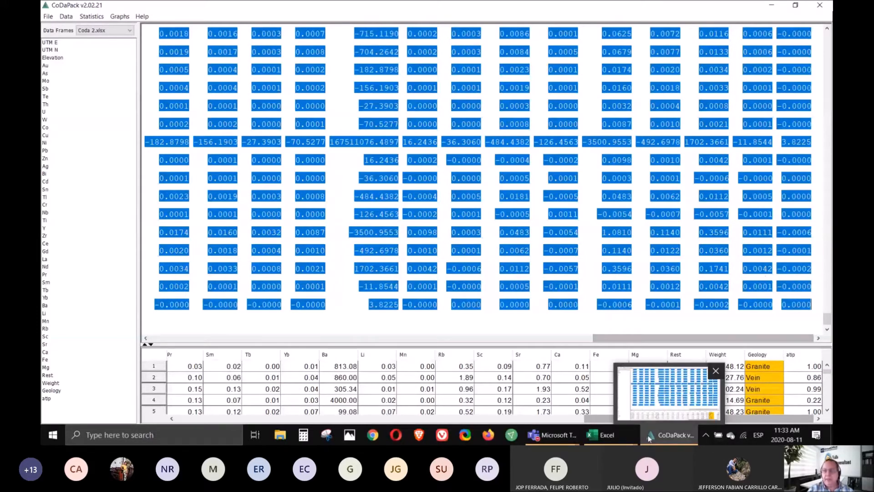
pyautogui.moveTo(604, 436)
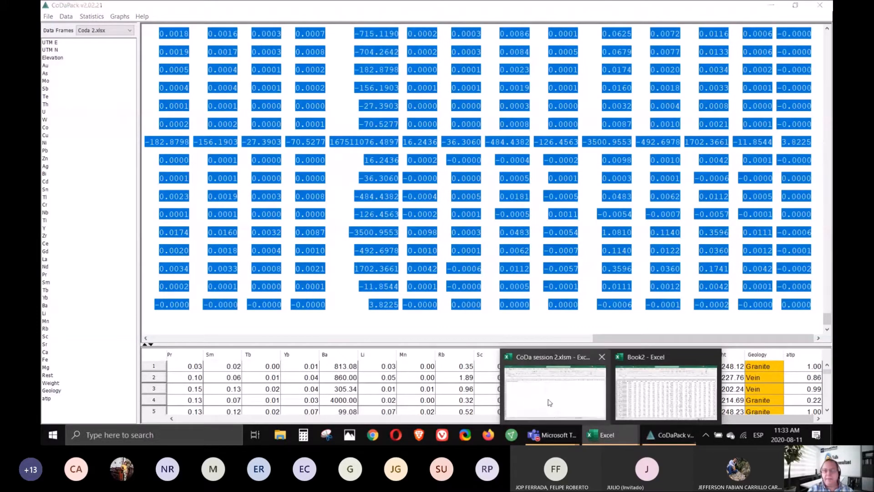
pyautogui.click(550, 402)
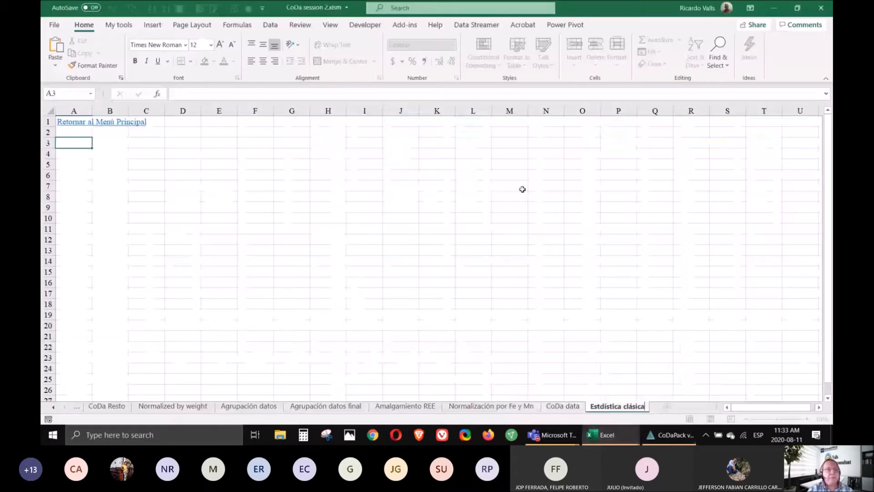
pyautogui.click(48, 66)
pyautogui.click(54, 98)
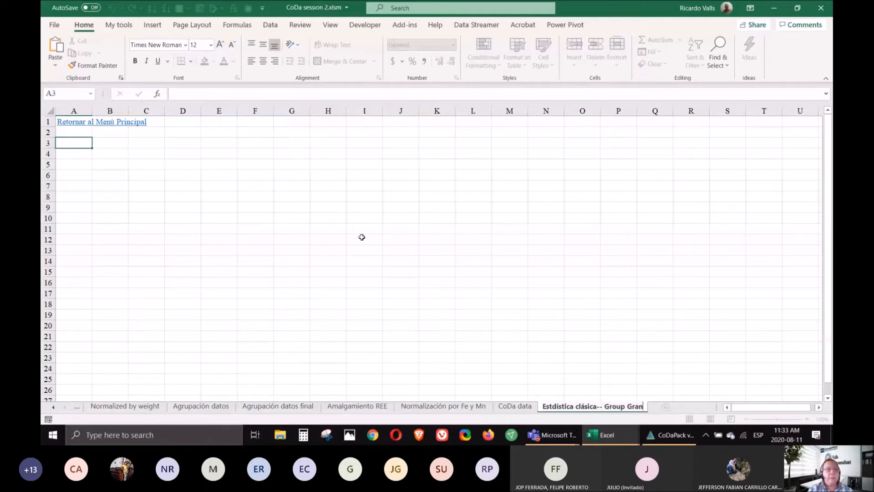
pyautogui.click(75, 141)
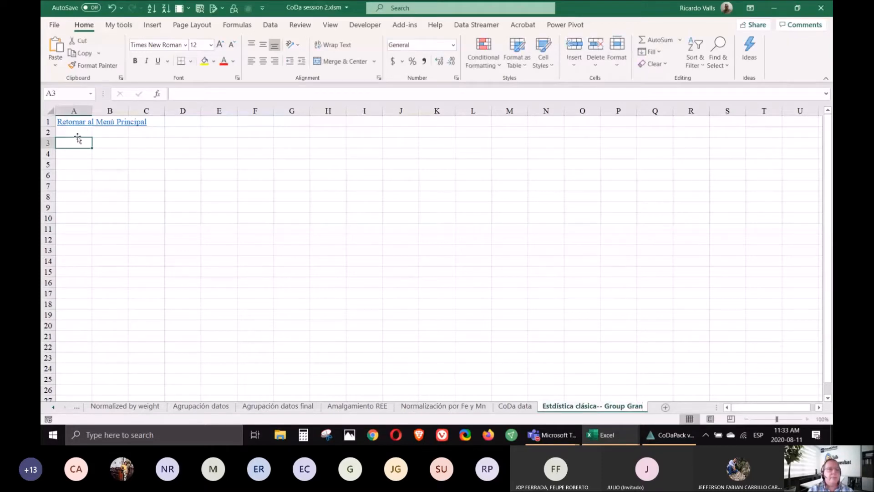
pyautogui.click(56, 46)
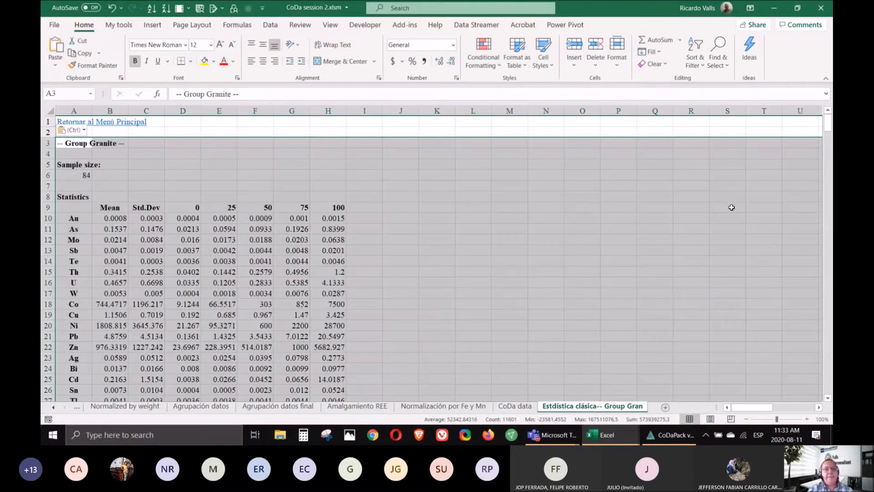
pyautogui.scroll(-3, 732, 208)
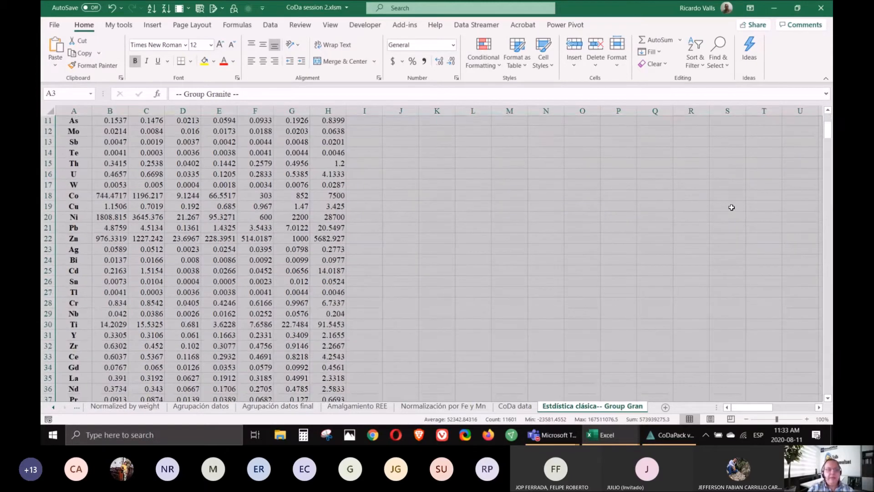
pyautogui.scroll(-9, 732, 207)
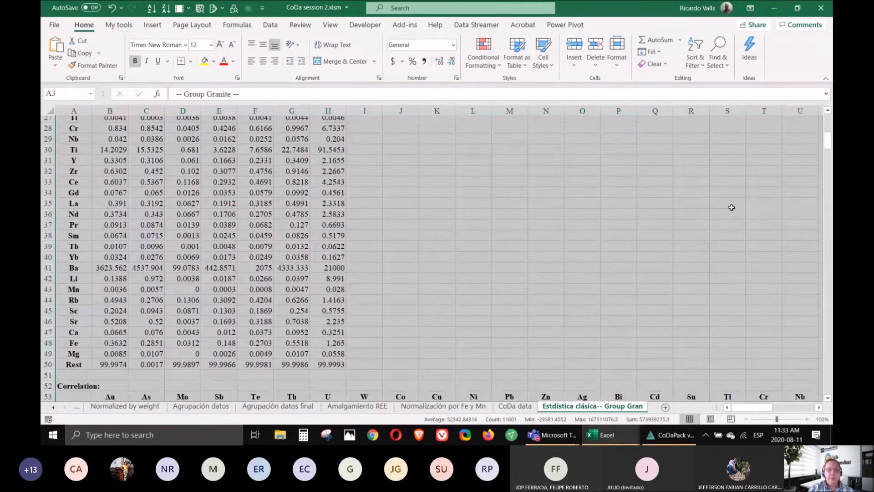
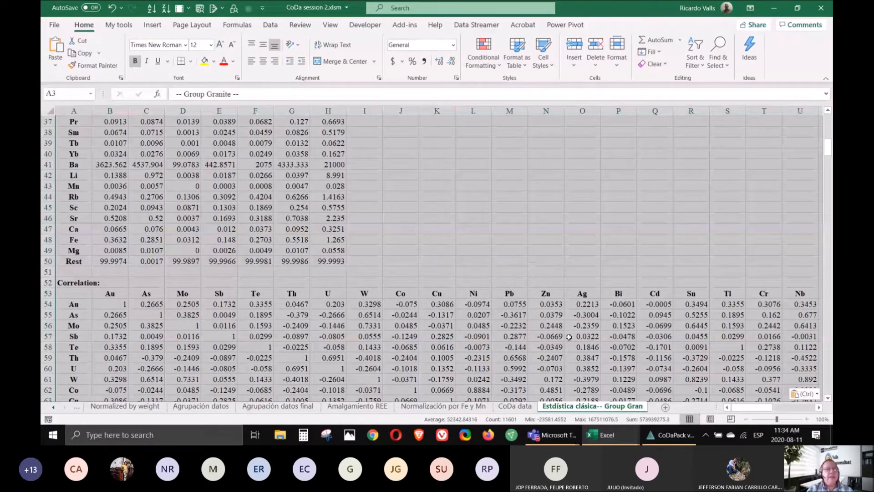
# - Switch to CoDaPack and set up a compositional statistics summary with the variables Au through Rest as the selected data
pyautogui.click(670, 435)
pyautogui.click(92, 17)
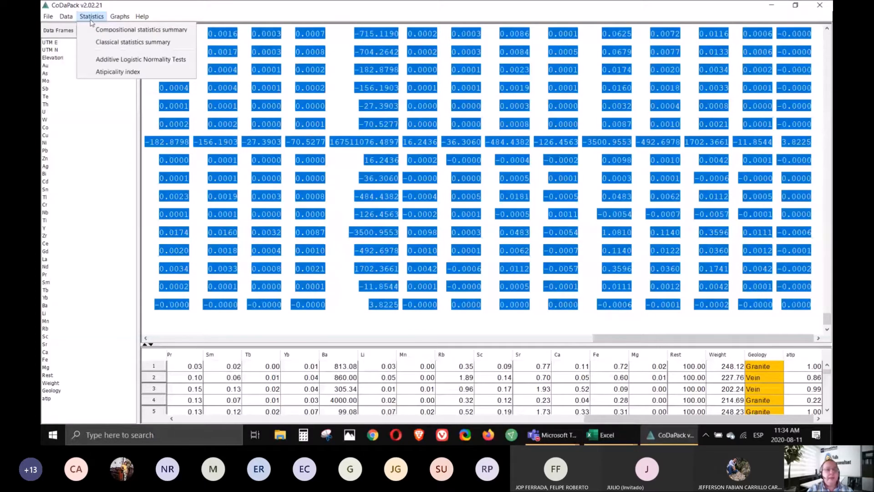
pyautogui.click(142, 30)
pyautogui.click(326, 169)
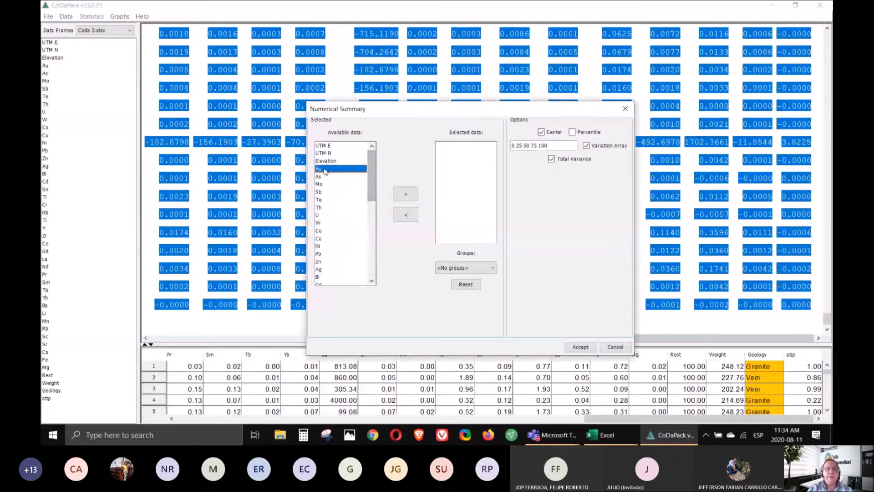
pyautogui.scroll(-4, 339, 258)
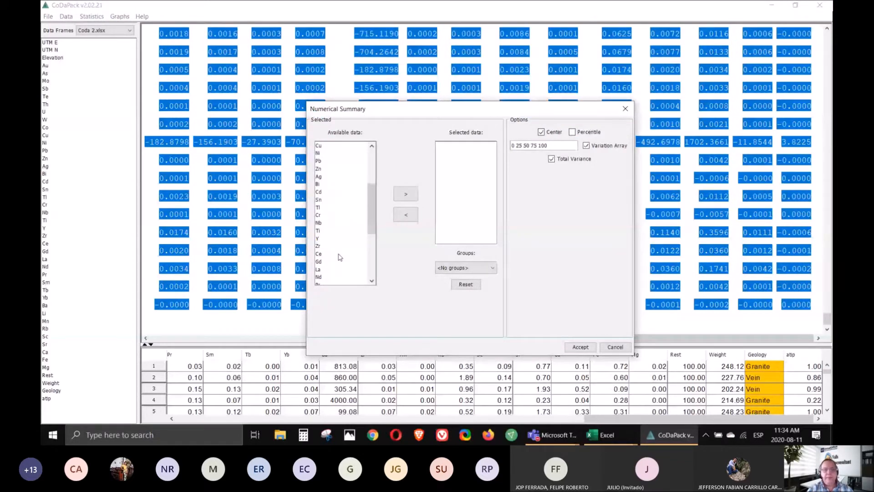
pyautogui.scroll(-1, 350, 239)
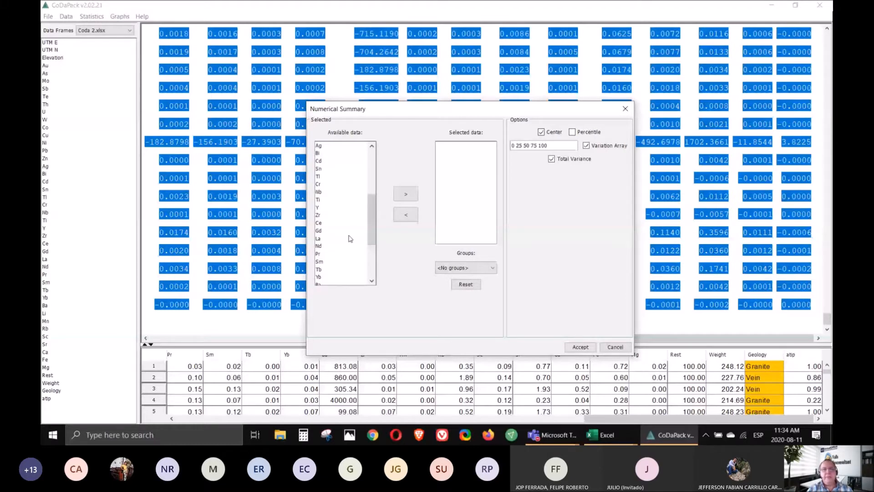
pyautogui.scroll(5, 350, 238)
pyautogui.keyDown('shift'); pyautogui.click(326, 170); pyautogui.keyUp('shift')
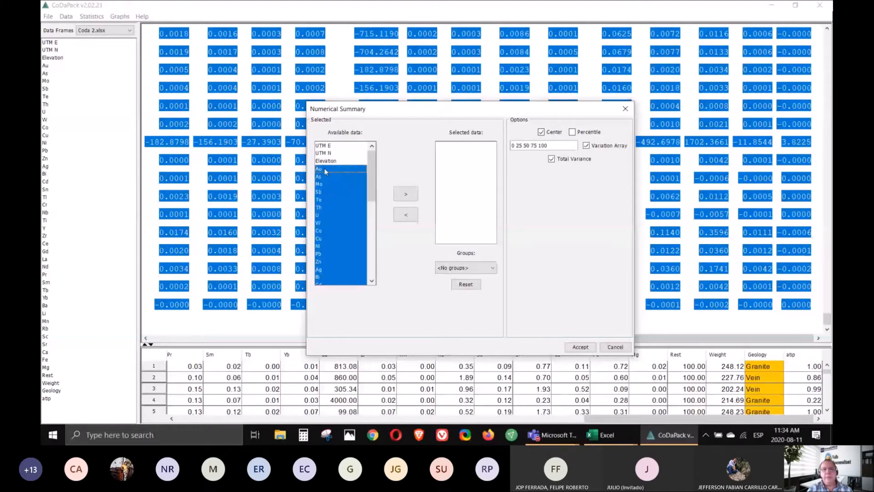
pyautogui.click(406, 194)
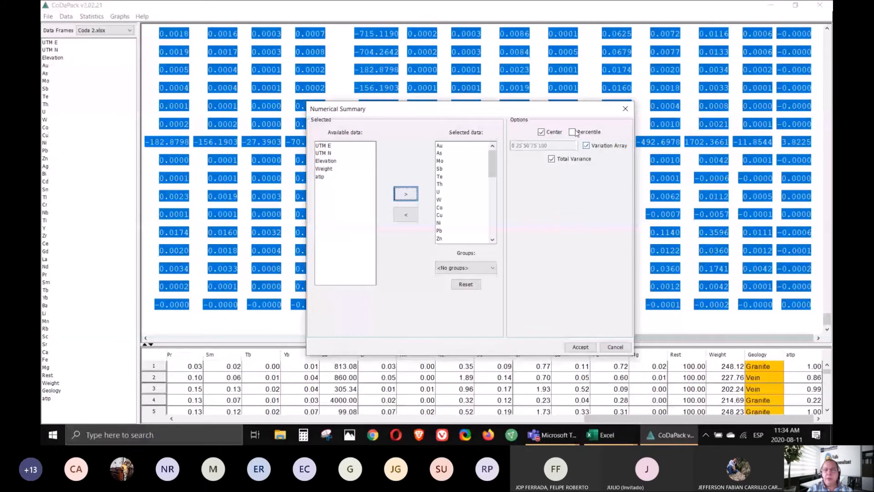
pyautogui.click(576, 132)
pyautogui.click(493, 269)
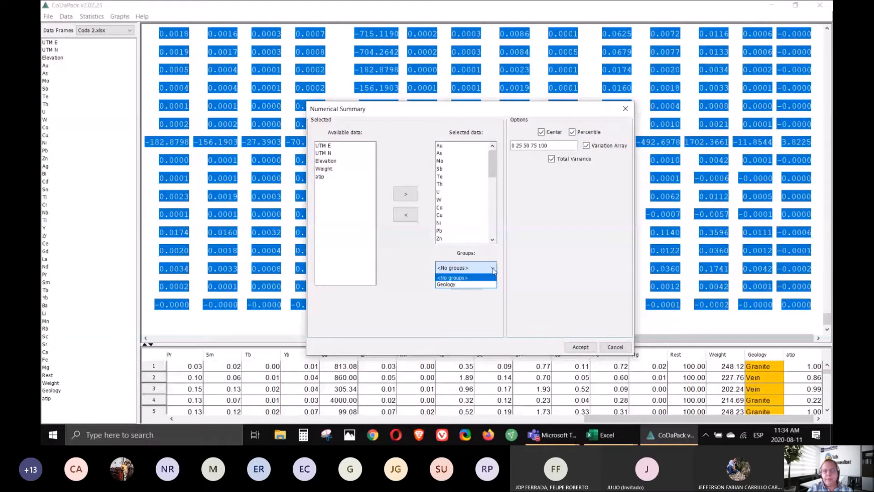
pyautogui.click(487, 284)
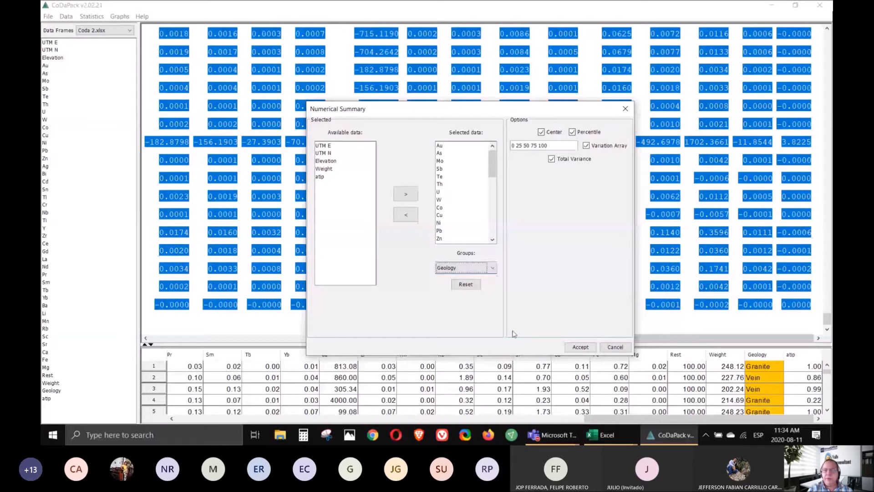
pyautogui.click(581, 349)
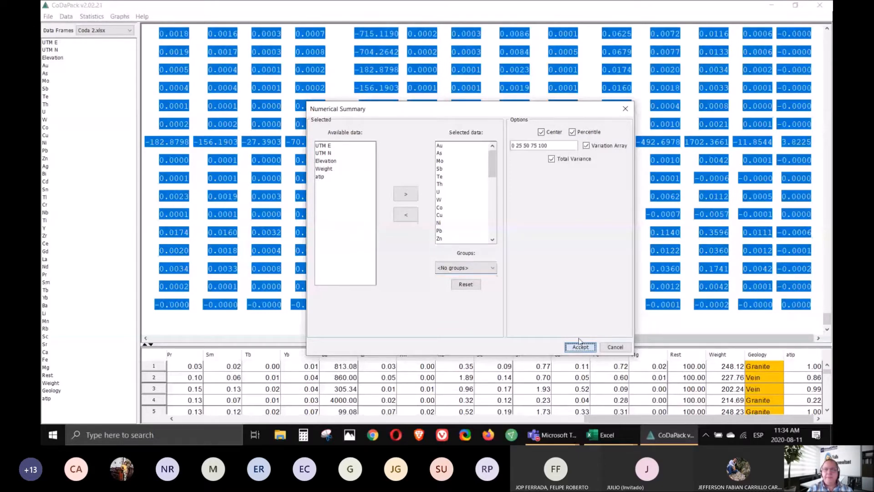
pyautogui.click(581, 344)
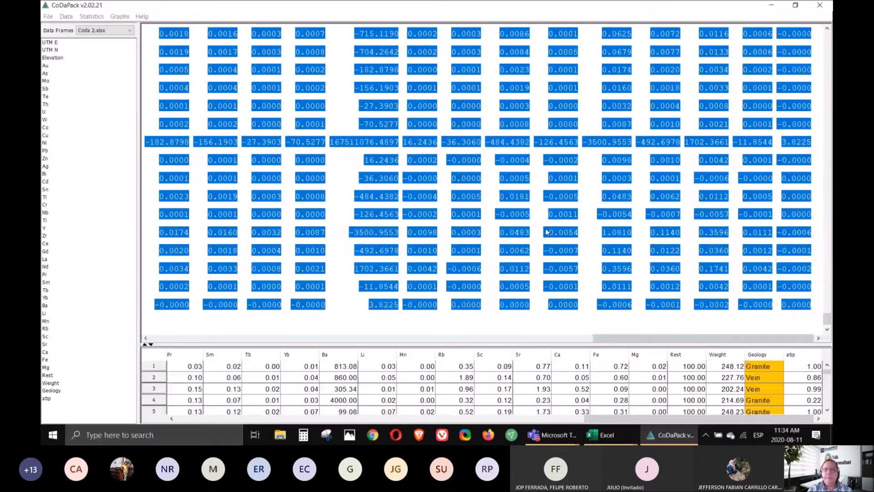
# - Examine the compositional statistics summary, from the sample size and the center and percentile table through the variation array
pyautogui.scroll(10, 410, 241)
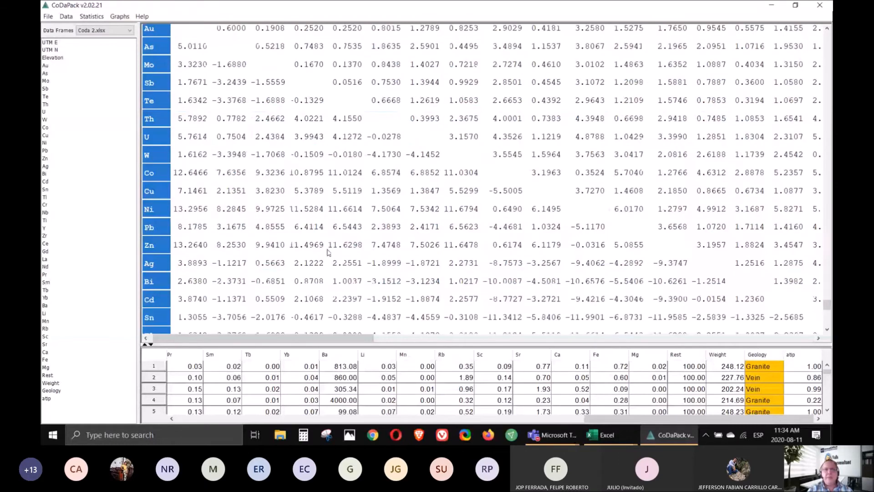
pyautogui.scroll(5, 329, 252)
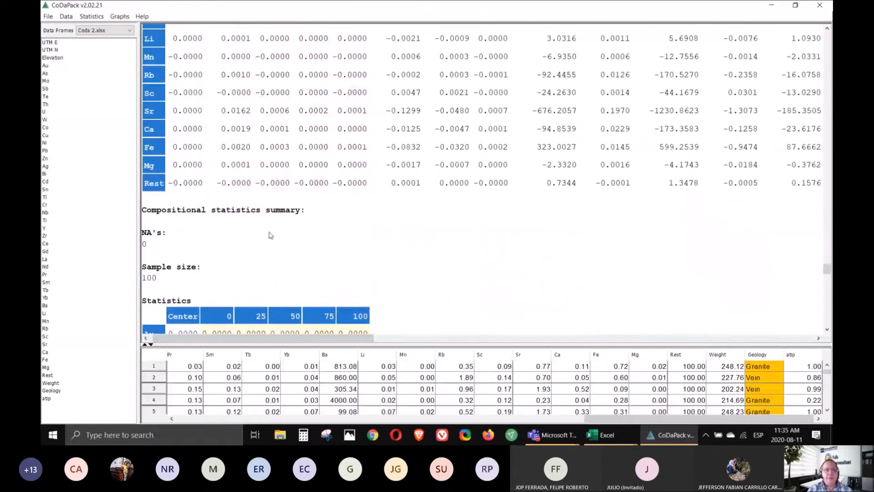
pyautogui.scroll(-10, 358, 294)
pyautogui.scroll(-6, 359, 294)
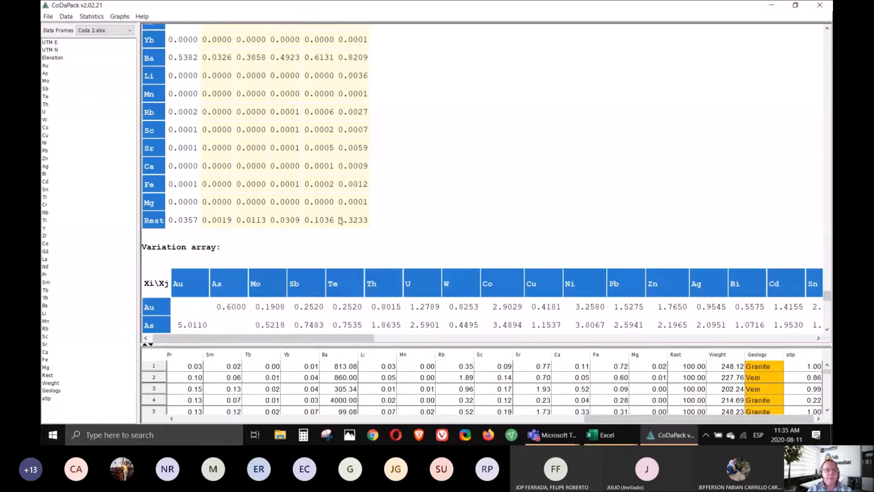
pyautogui.scroll(15, 339, 222)
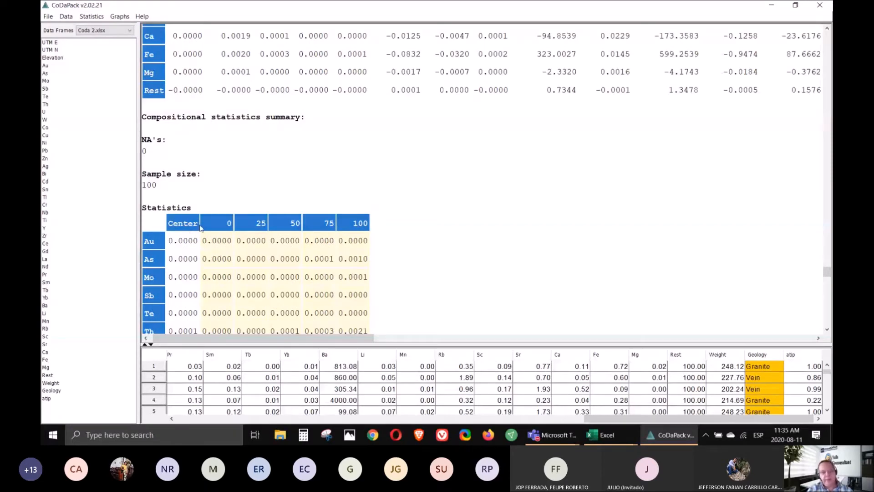
pyautogui.scroll(-6, 428, 243)
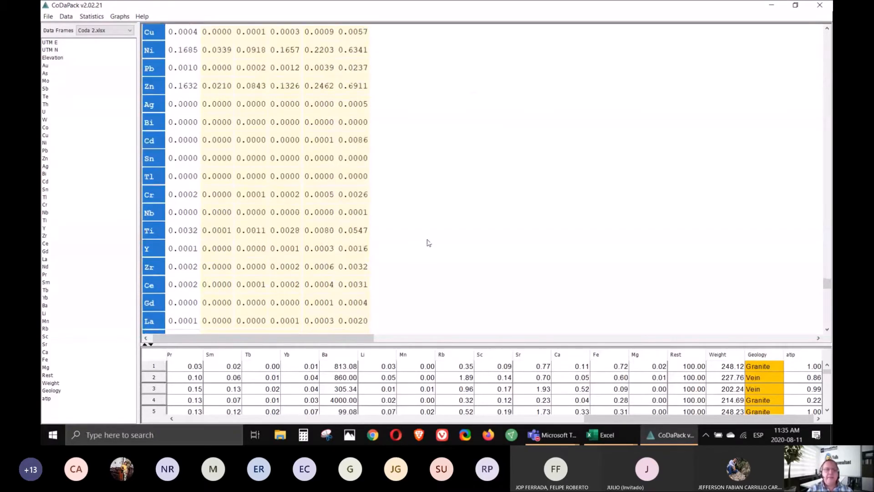
pyautogui.scroll(-5, 428, 243)
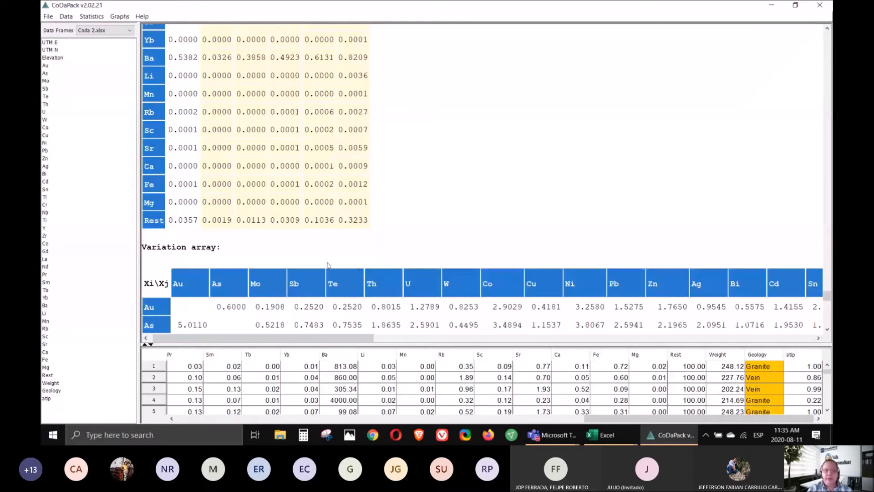
pyautogui.scroll(-10, 328, 266)
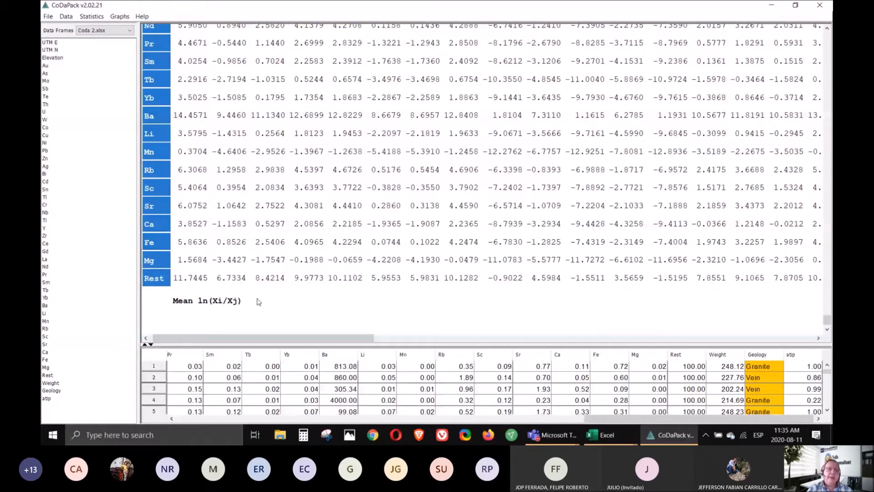
pyautogui.scroll(5, 252, 146)
pyautogui.scroll(10, 252, 146)
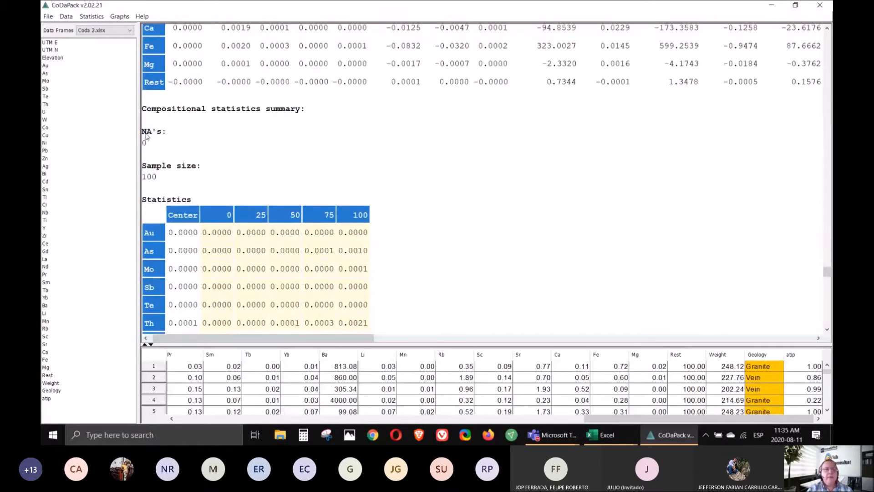
pyautogui.moveTo(143, 170); pyautogui.dragTo(417, 233)
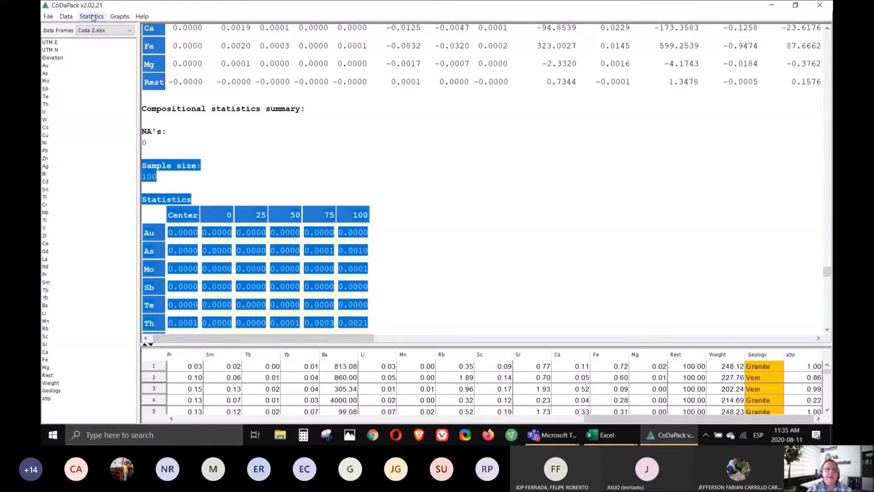
# - Create a CLR biplot of the variables Au through Rest, grouped by Geology
pyautogui.click(120, 17)
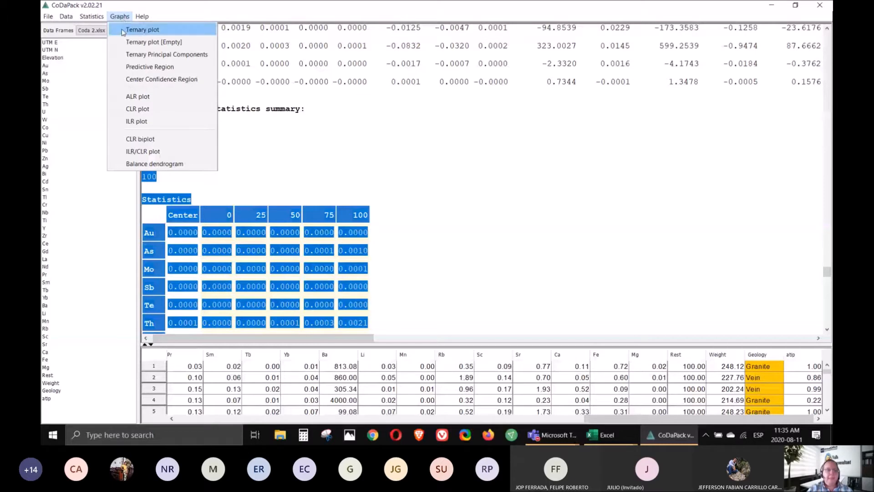
pyautogui.click(163, 144)
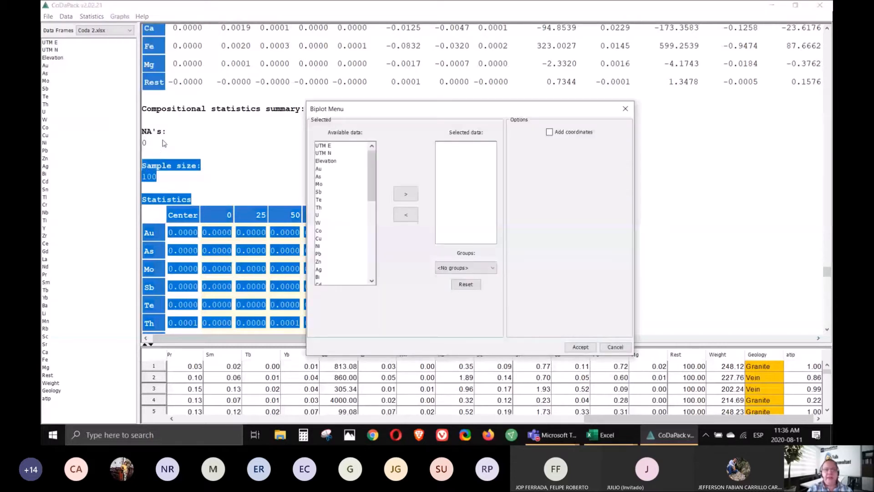
pyautogui.click(323, 169)
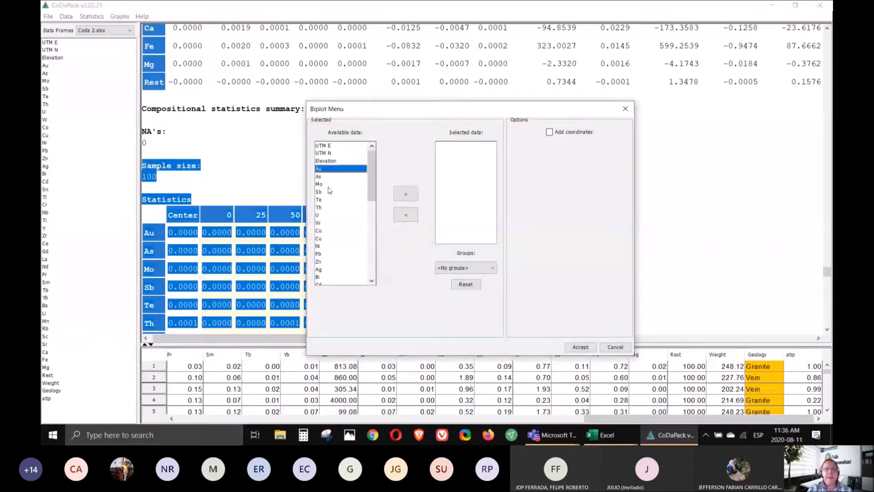
pyautogui.scroll(-9, 330, 191)
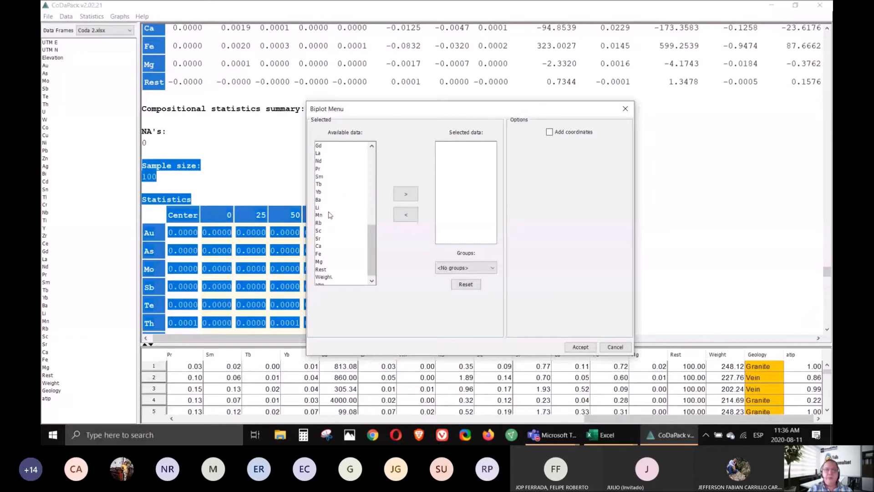
pyautogui.keyDown('shift'); pyautogui.click(322, 271); pyautogui.keyUp('shift')
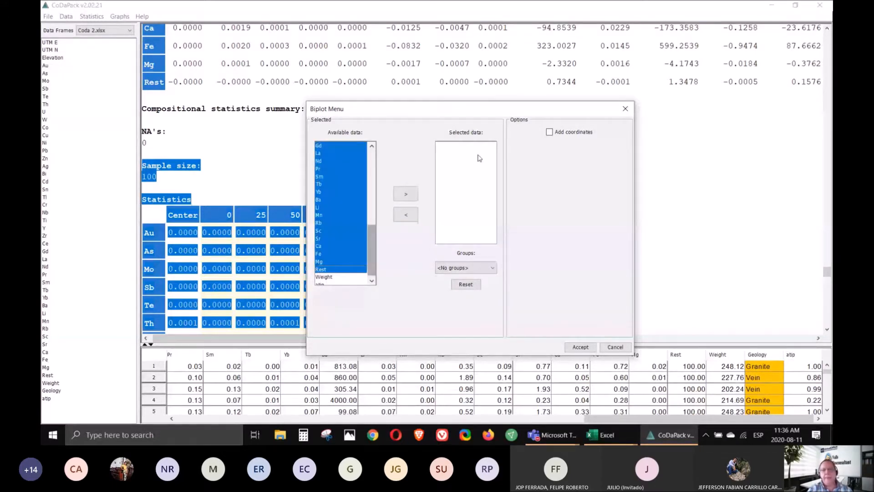
pyautogui.click(410, 196)
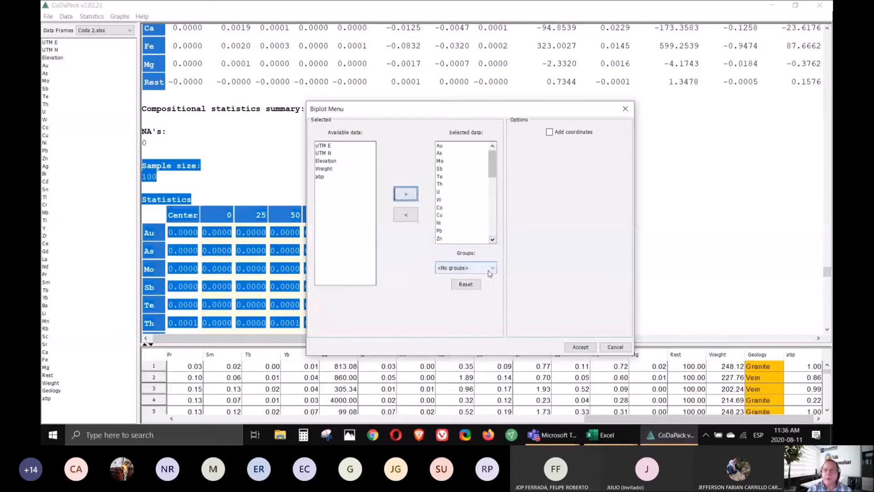
pyautogui.click(494, 269)
pyautogui.click(469, 284)
pyautogui.click(580, 347)
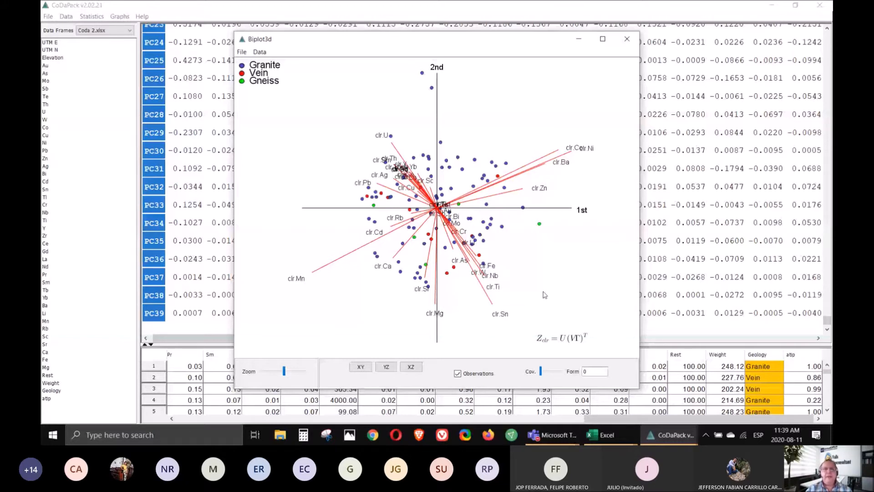
# - Save a snapshot of the biplot to the Desktop as a JPEG file
pyautogui.click(244, 53)
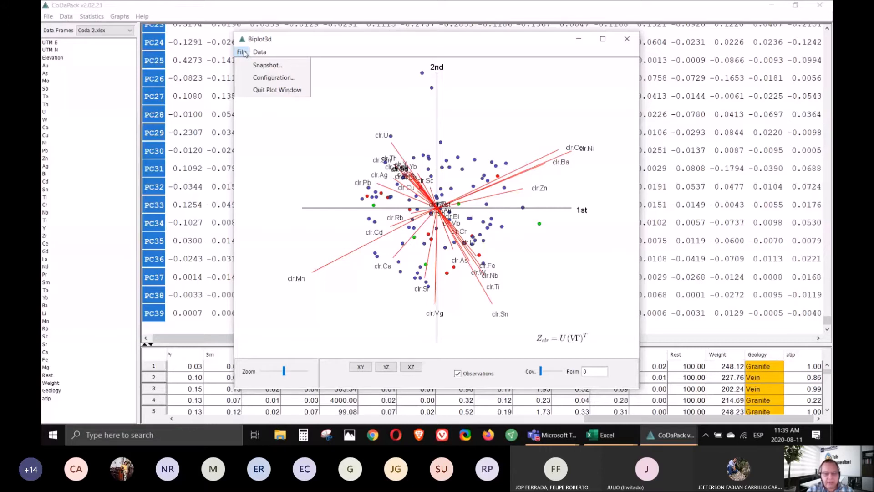
pyautogui.click(268, 65)
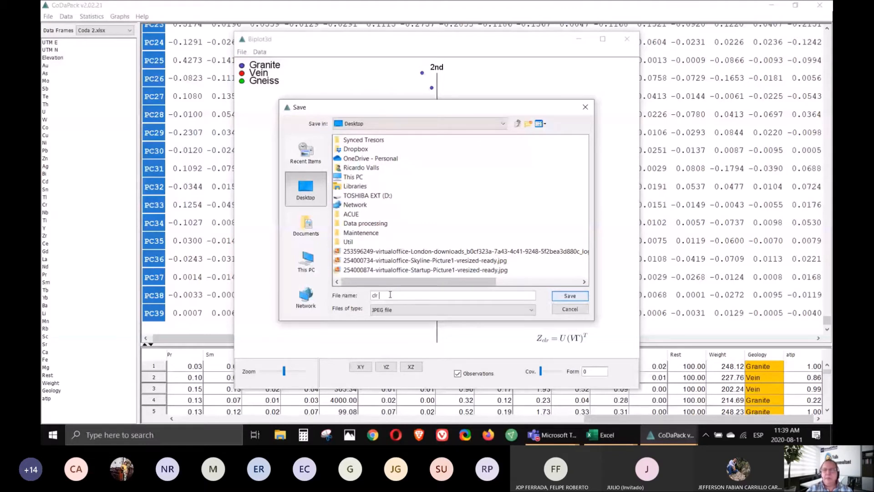
pyautogui.press('Return')
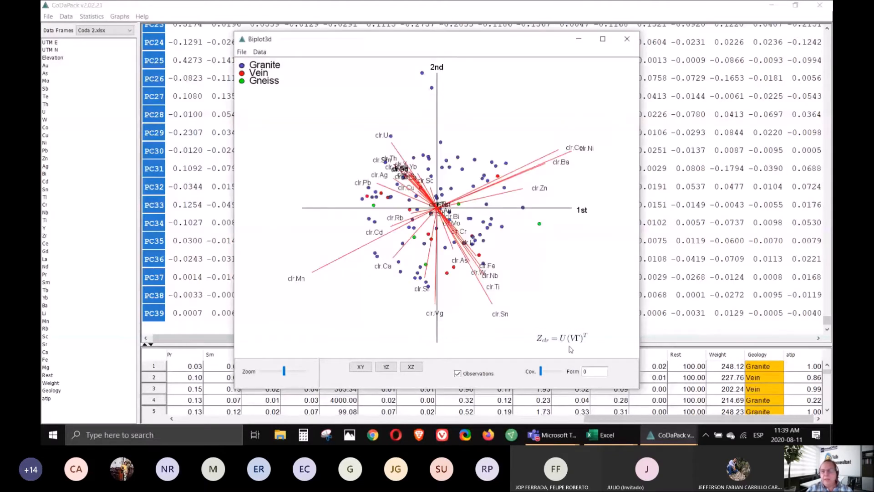
# - Switch to the CoDa session 2 workbook in Excel and copy the "Retornar al Menú Principal" link into cell A1 of a new sheet
pyautogui.moveTo(617, 443)
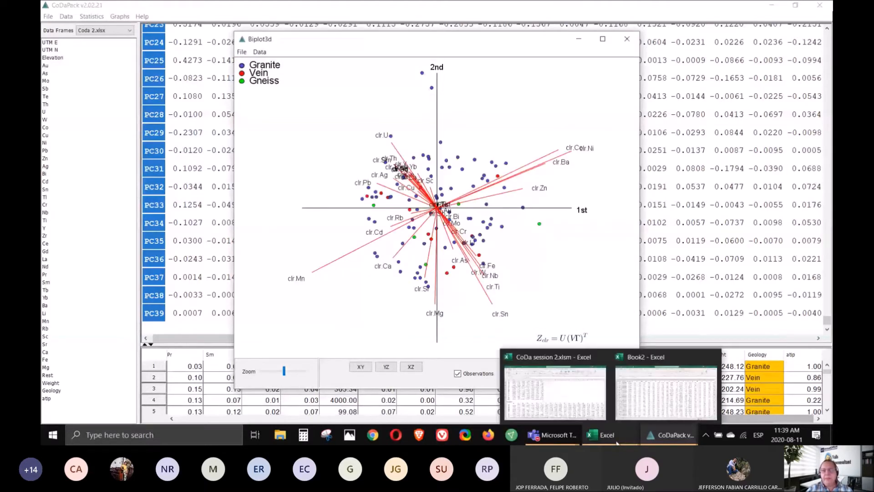
pyautogui.click(531, 388)
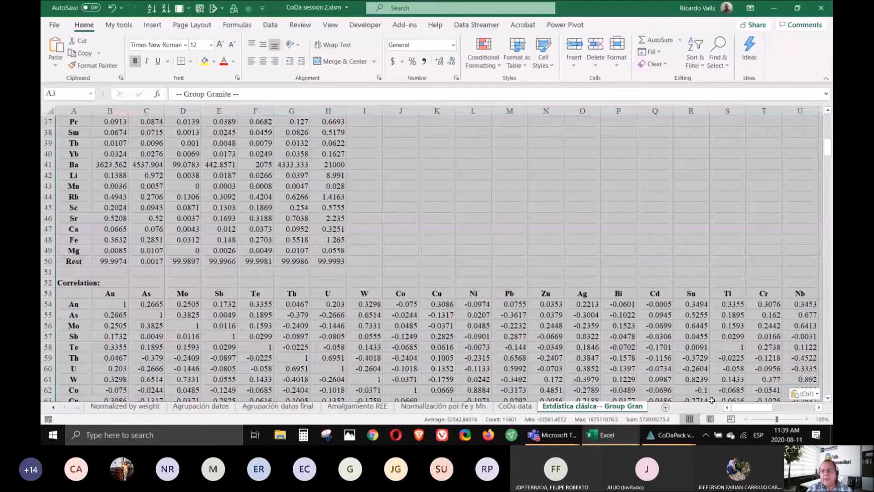
pyautogui.click(569, 243)
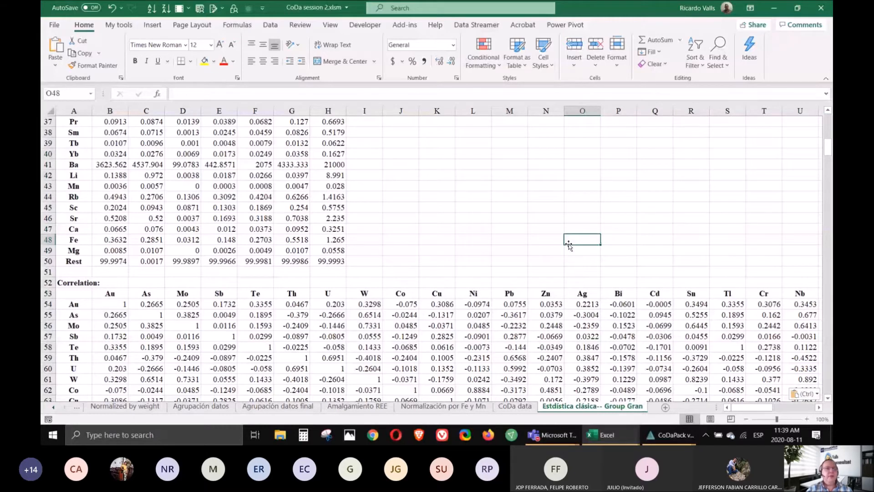
pyautogui.hotkey('ctrl', 'Home')
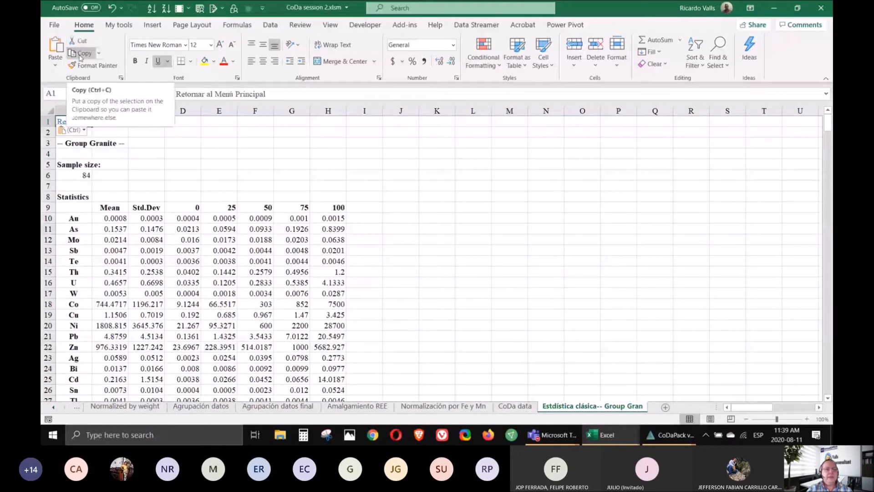
pyautogui.hotkey('shift', 'F11')
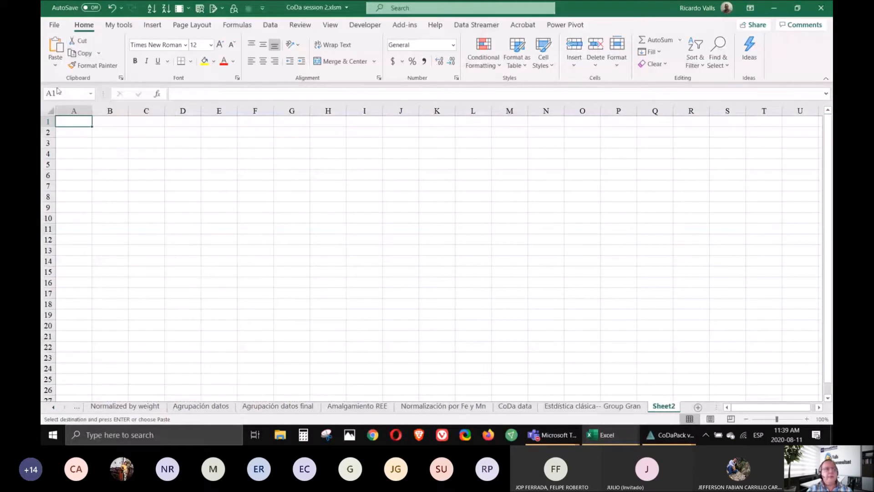
pyautogui.click(55, 46)
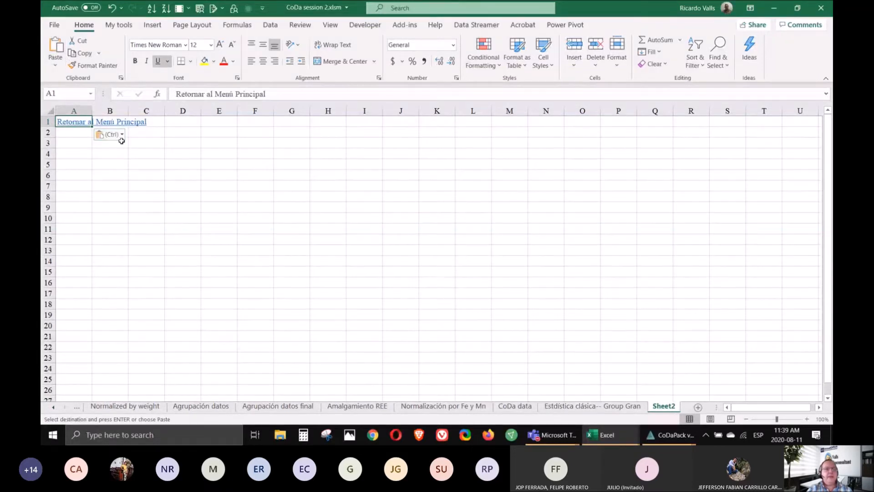
# - Insert the saved biplot snapshot from the Desktop as a picture in the new sheet
pyautogui.click(250, 143)
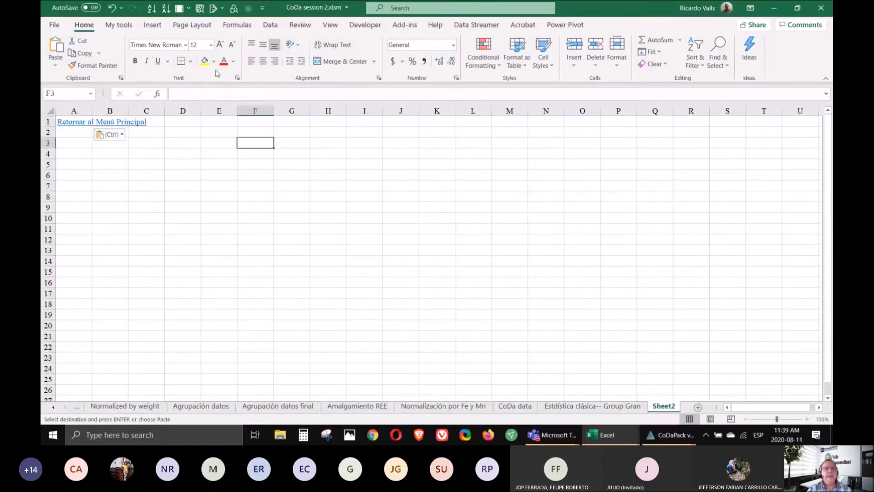
pyautogui.click(152, 27)
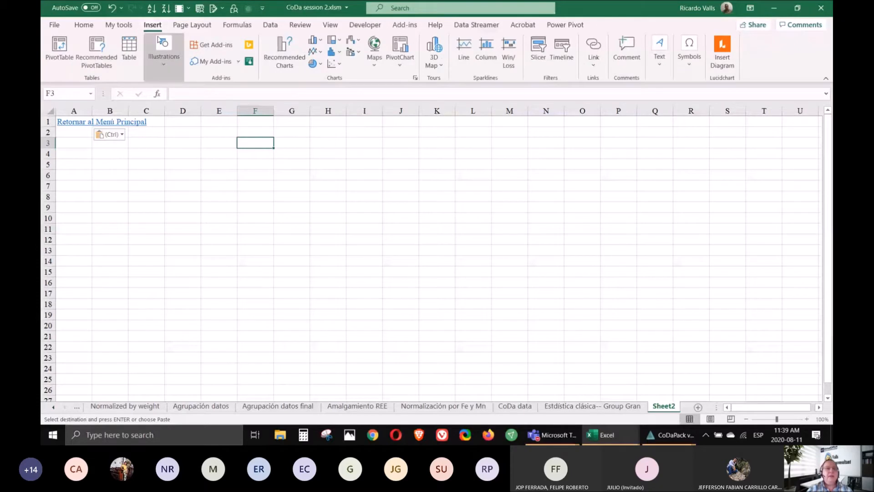
pyautogui.click(164, 53)
pyautogui.click(158, 100)
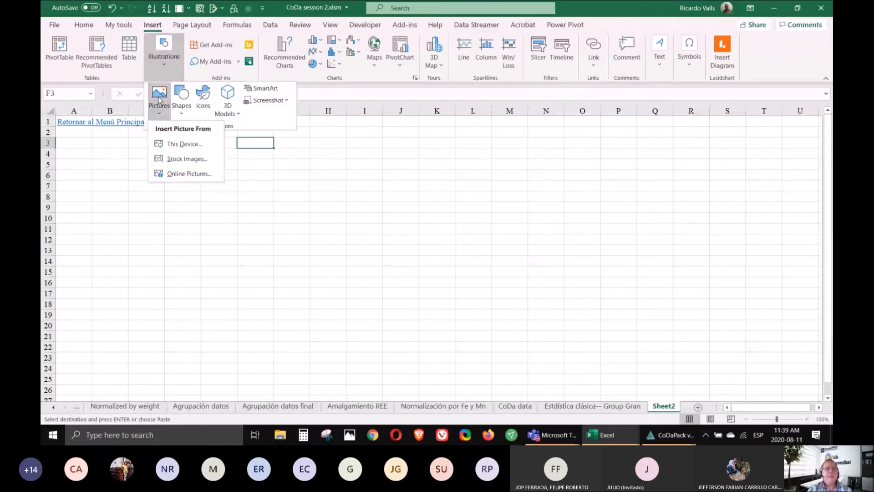
pyautogui.click(200, 145)
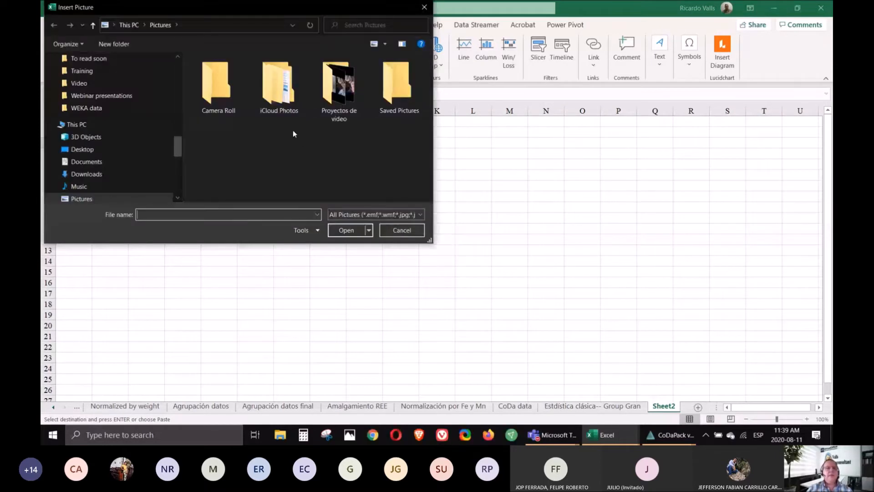
pyautogui.moveTo(175, 138); pyautogui.dragTo(176, 65)
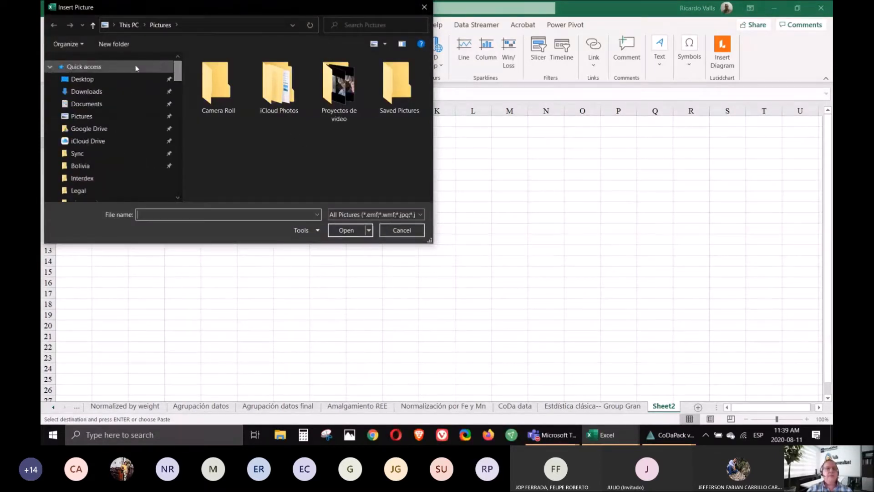
pyautogui.click(122, 78)
pyautogui.doubleClick(218, 86)
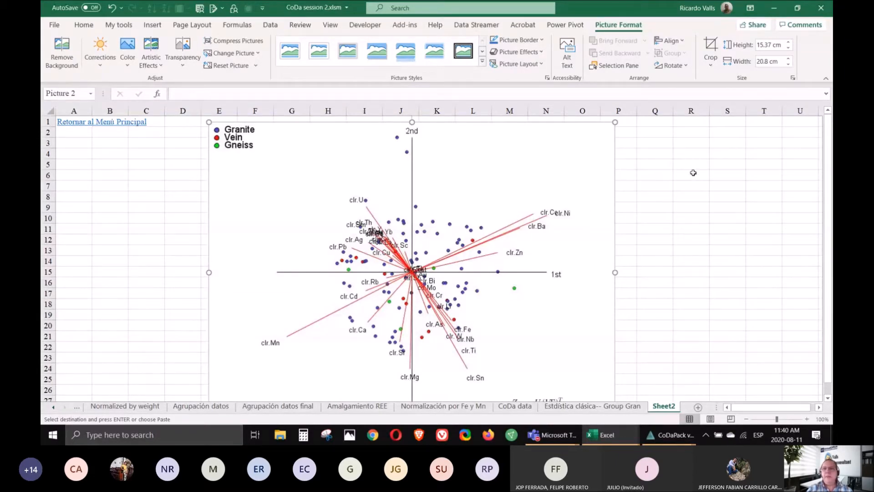
# - Draw a circle about 4.32 cm in diameter and centre it on the origin of the biplot picture
pyautogui.click(664, 173)
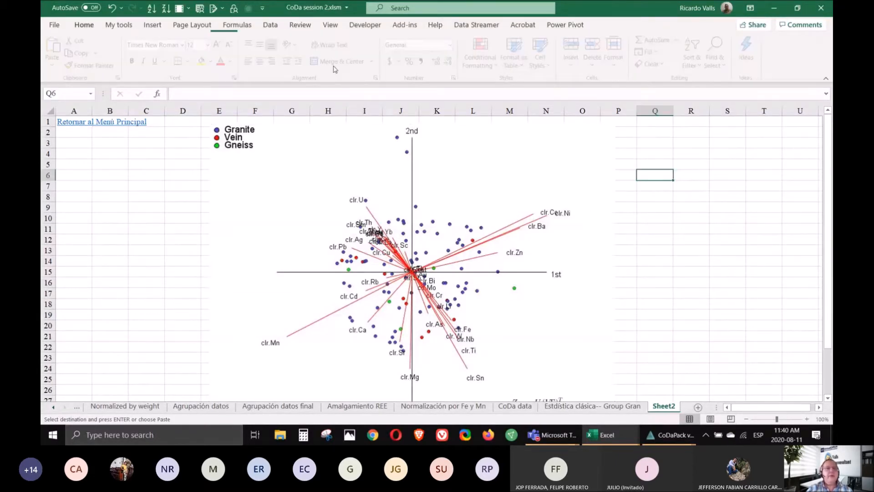
pyautogui.click(154, 25)
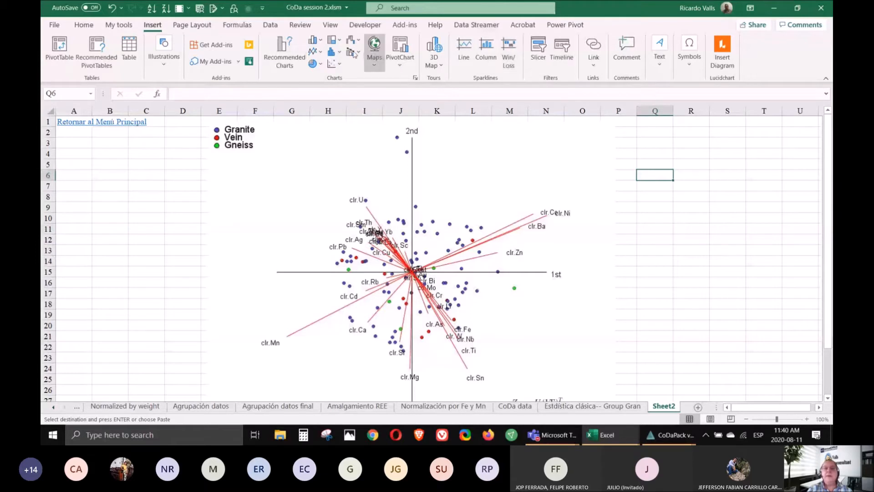
pyautogui.click(158, 54)
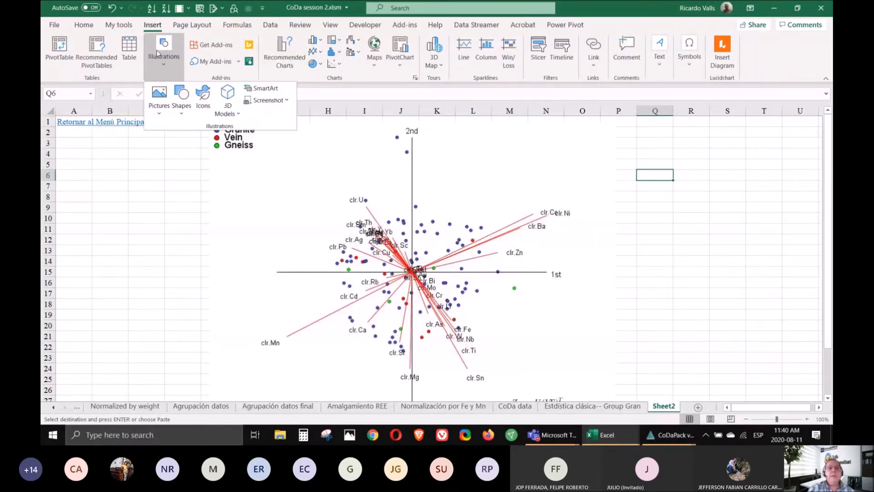
pyautogui.click(181, 98)
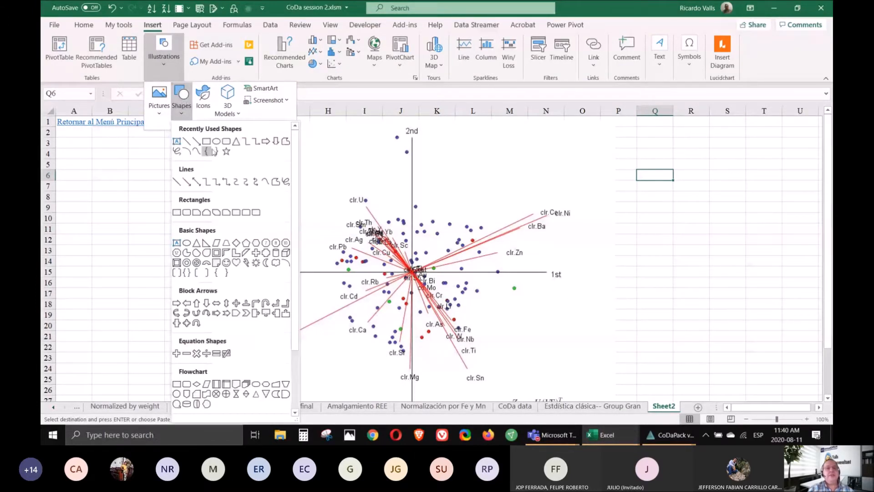
pyautogui.click(216, 141)
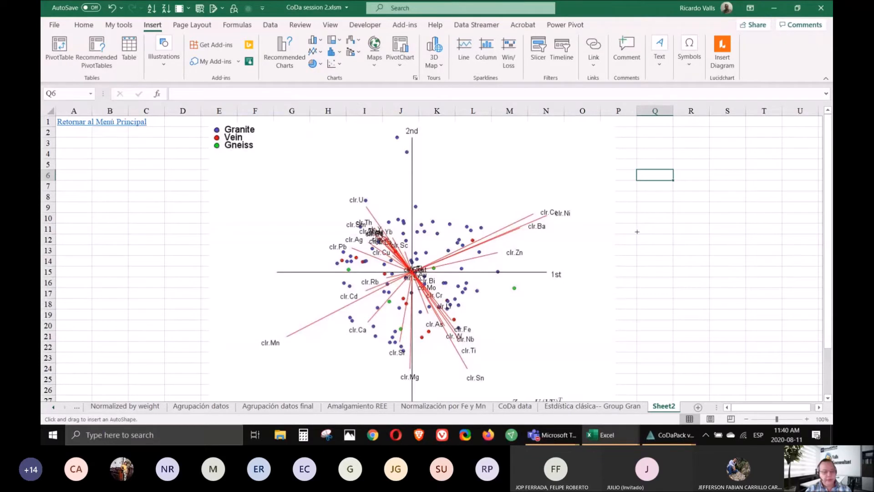
pyautogui.moveTo(637, 231); pyautogui.dragTo(719, 296)
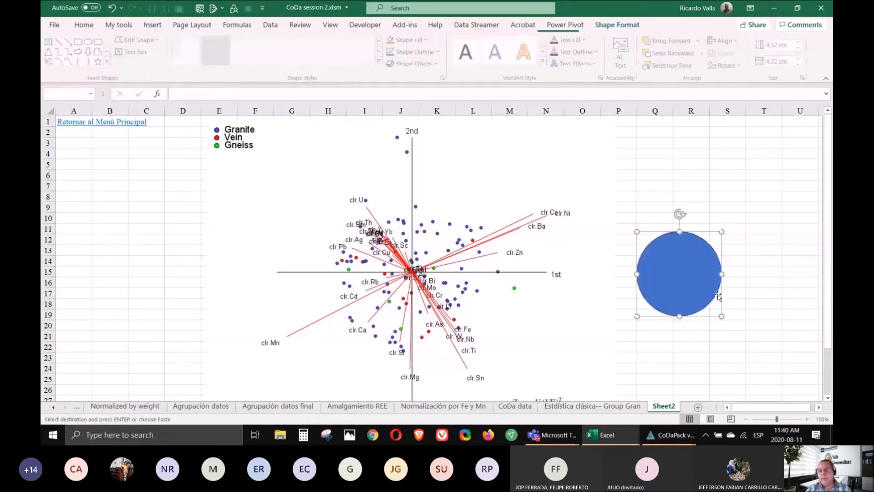
pyautogui.moveTo(679, 275); pyautogui.dragTo(412, 273)
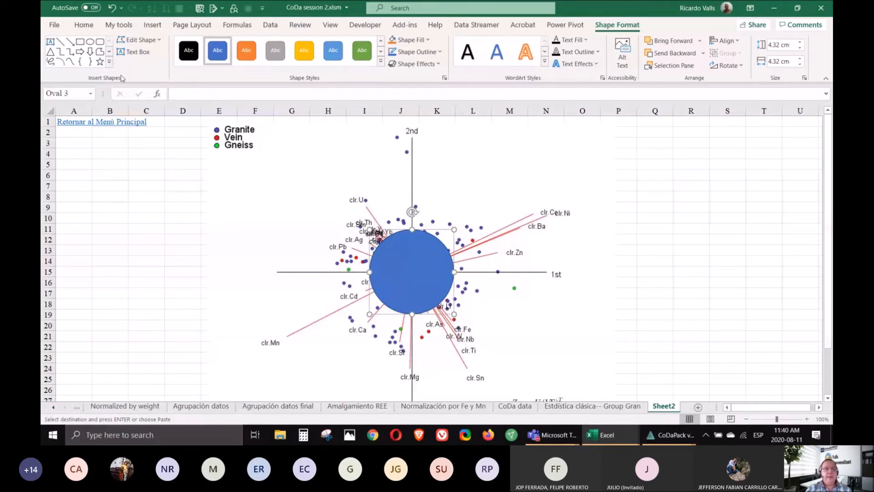
# - Try a larger copy of the circle over the biplot's centre and delete that copy
pyautogui.click(84, 25)
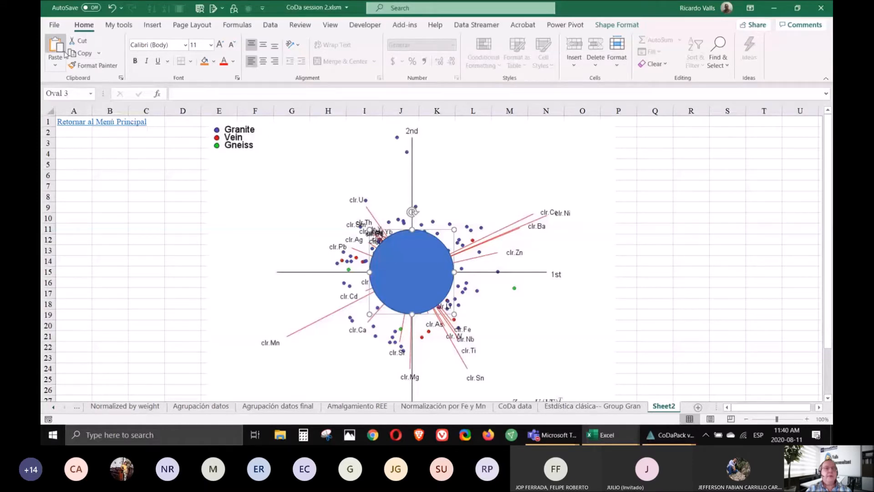
pyautogui.click(64, 51)
pyautogui.moveTo(442, 295); pyautogui.dragTo(425, 287)
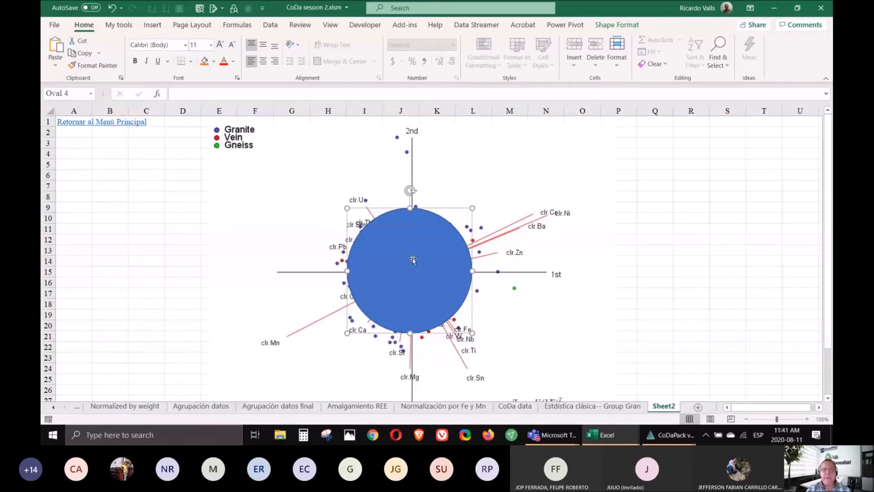
pyautogui.press('Delete')
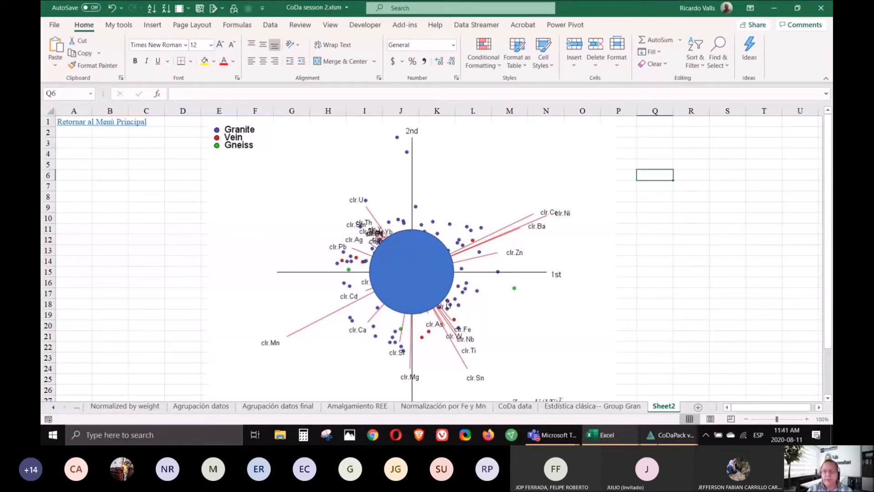
# - Switch to the Biplot3d window in CoDaPack and open the variable selection for adding observation names
pyautogui.moveTo(667, 443)
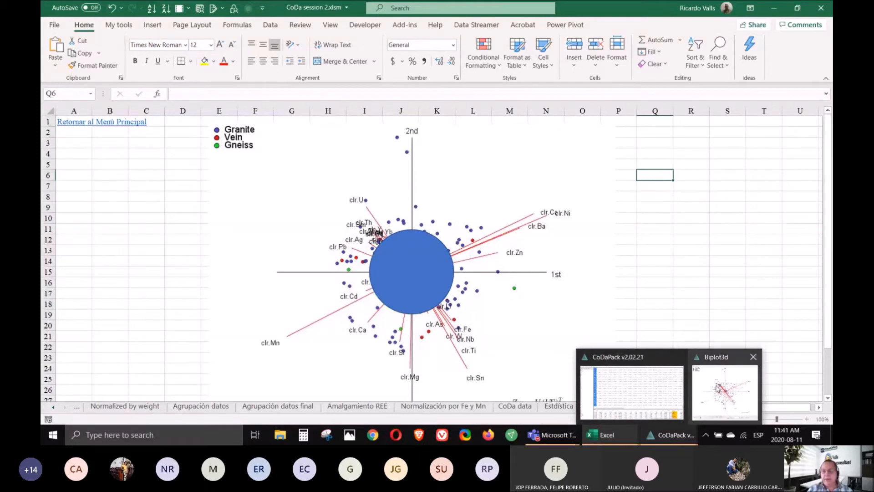
pyautogui.moveTo(715, 390)
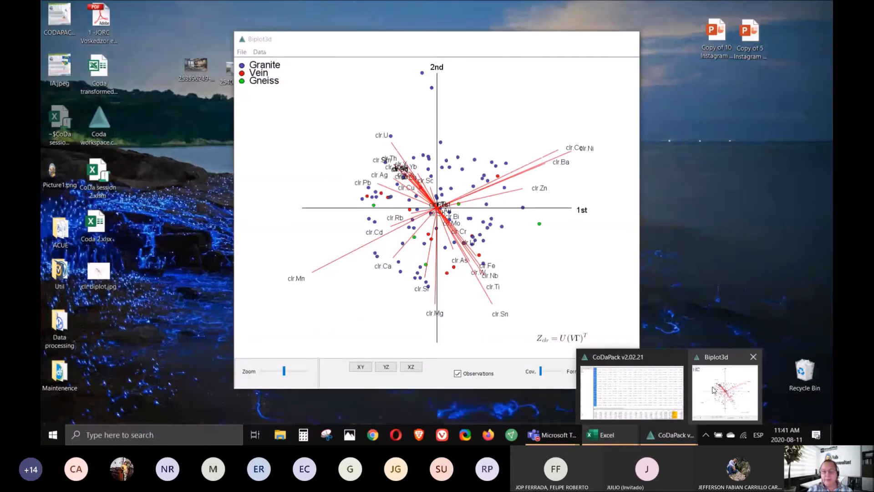
pyautogui.click(664, 398)
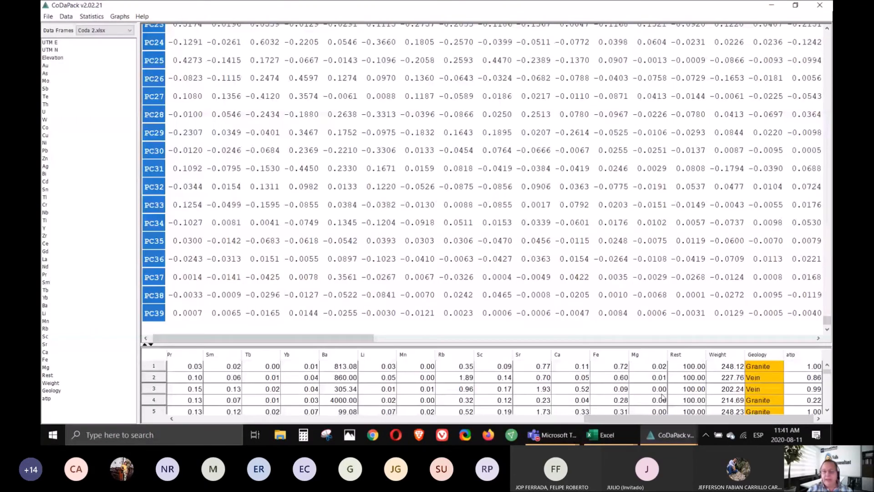
pyautogui.click(671, 435)
pyautogui.click(709, 399)
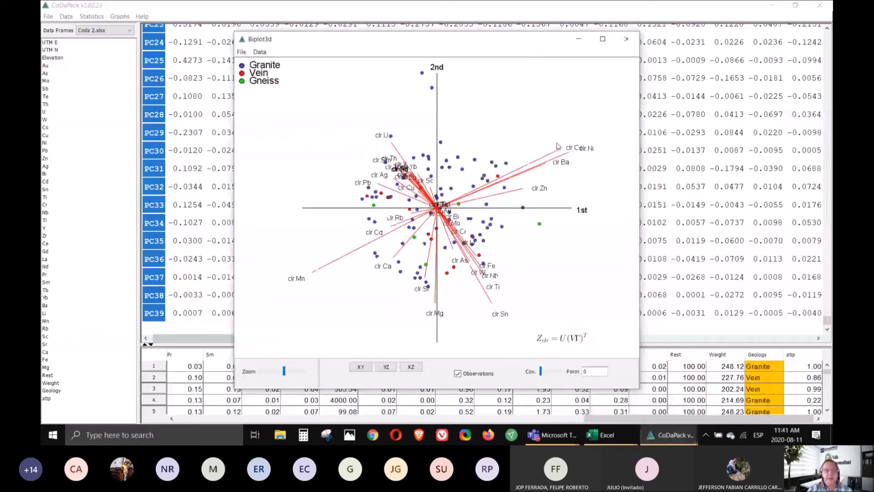
pyautogui.click(259, 52)
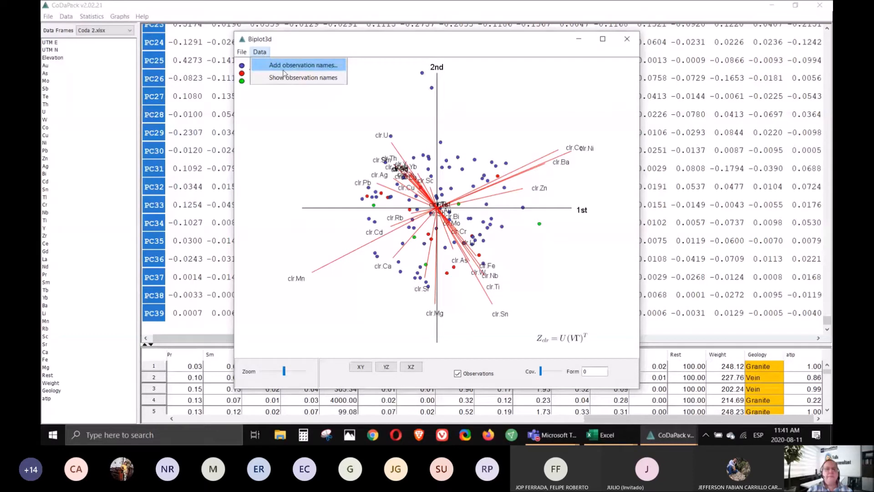
pyautogui.click(263, 65)
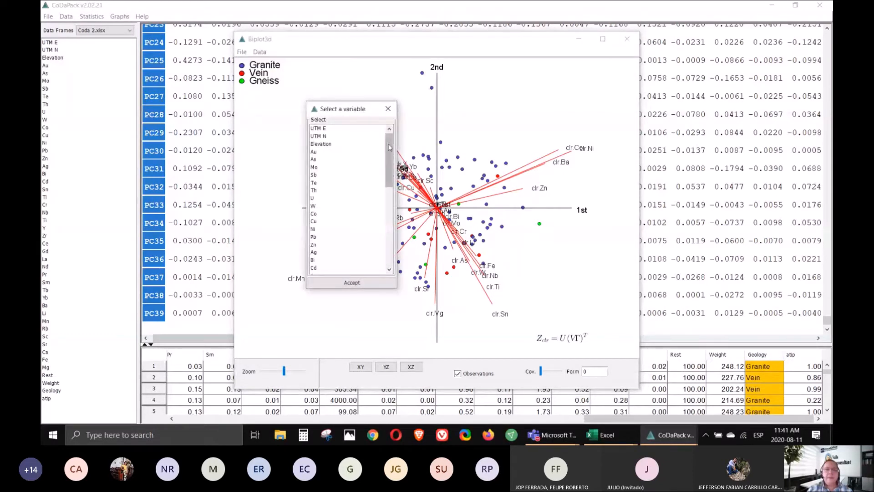
pyautogui.moveTo(389, 160)
pyautogui.mouseDown()
pyautogui.moveTo(389, 250)
pyautogui.moveTo(389, 161)
pyautogui.mouseUp()
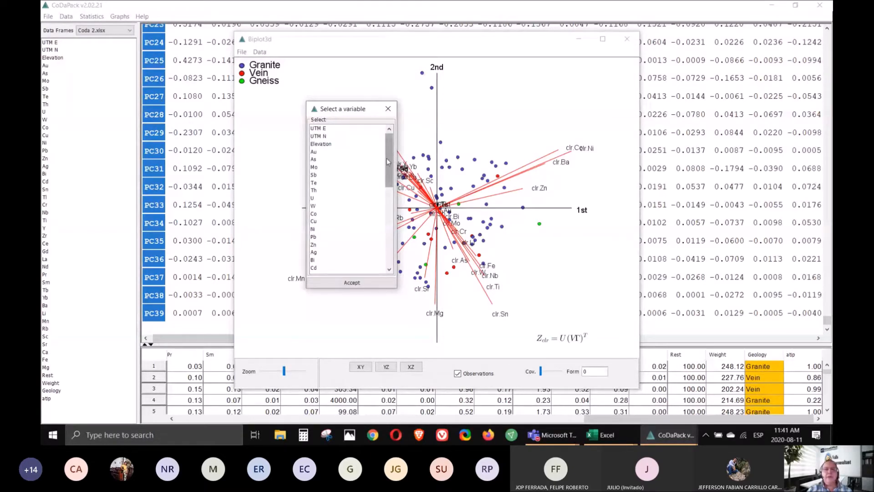
# - Label the observations in the 3D biplot with the Elevation variable, show the labels, and close the biplot window
pyautogui.click(331, 145)
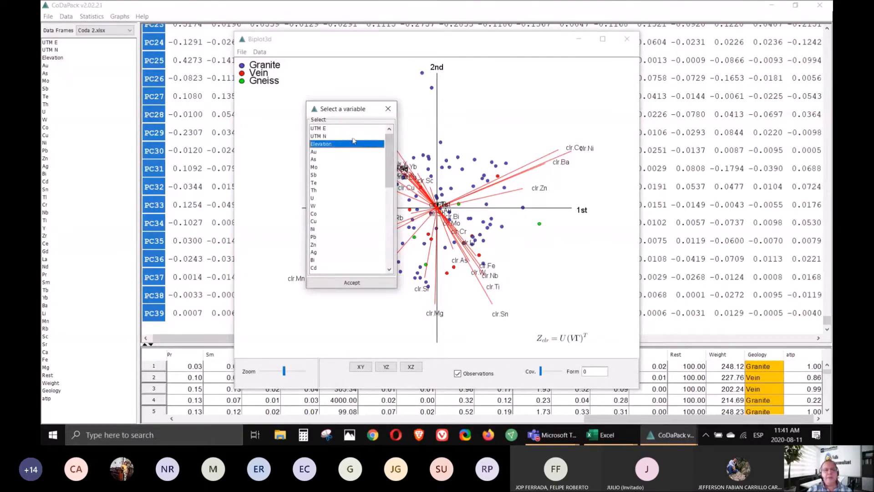
pyautogui.click(371, 282)
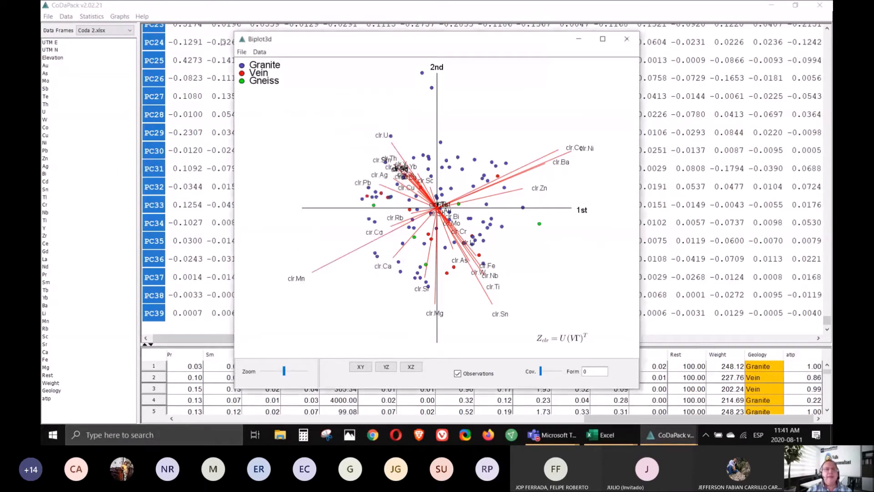
pyautogui.click(260, 52)
pyautogui.click(278, 78)
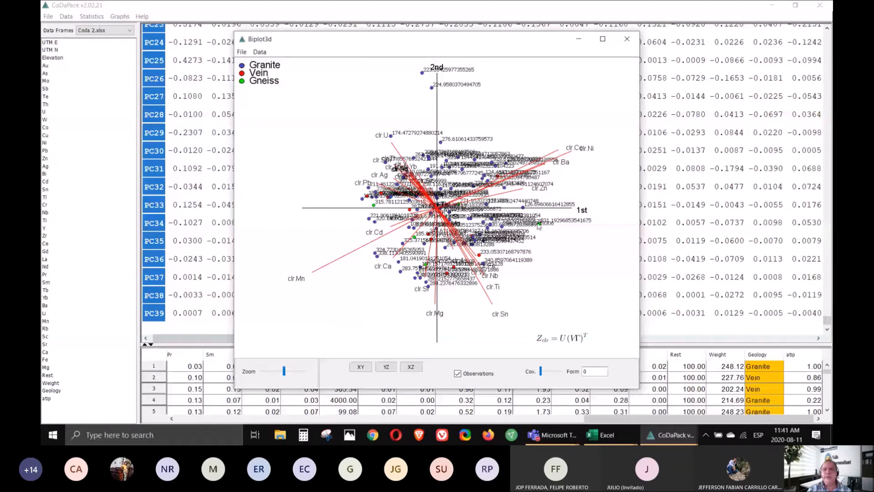
pyautogui.click(627, 39)
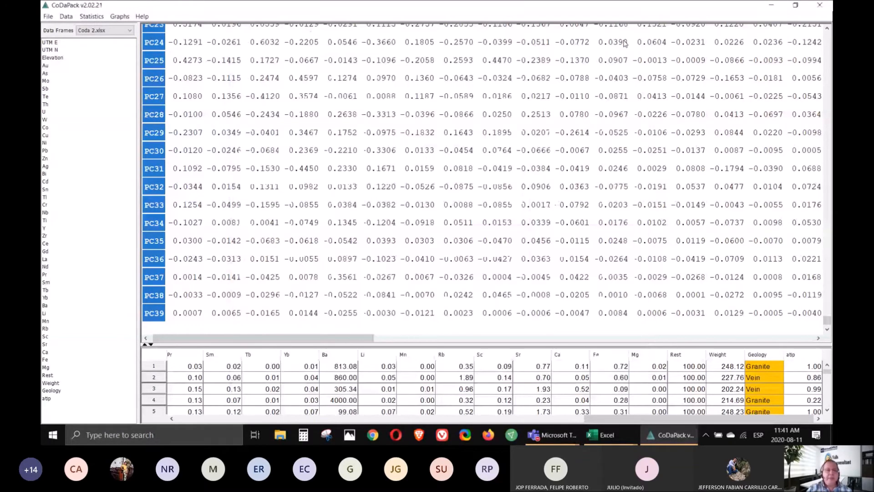
# - Select and copy the full Principal Components table in the output, from its heading through the last cumulative proportion value
pyautogui.scroll(7, 433, 211)
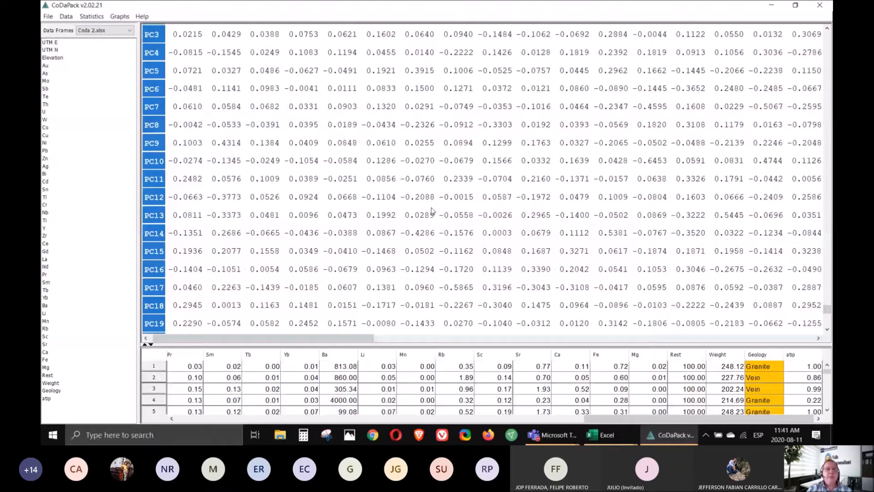
pyautogui.scroll(5, 432, 210)
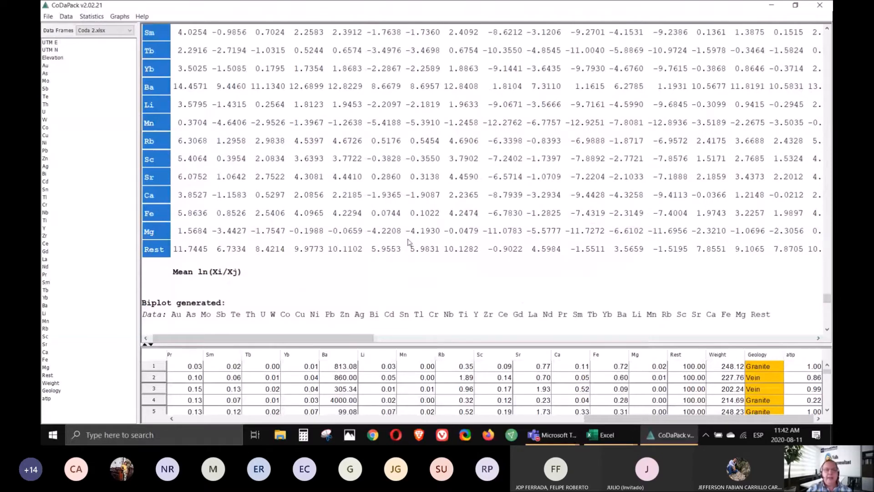
pyautogui.scroll(-3, 408, 242)
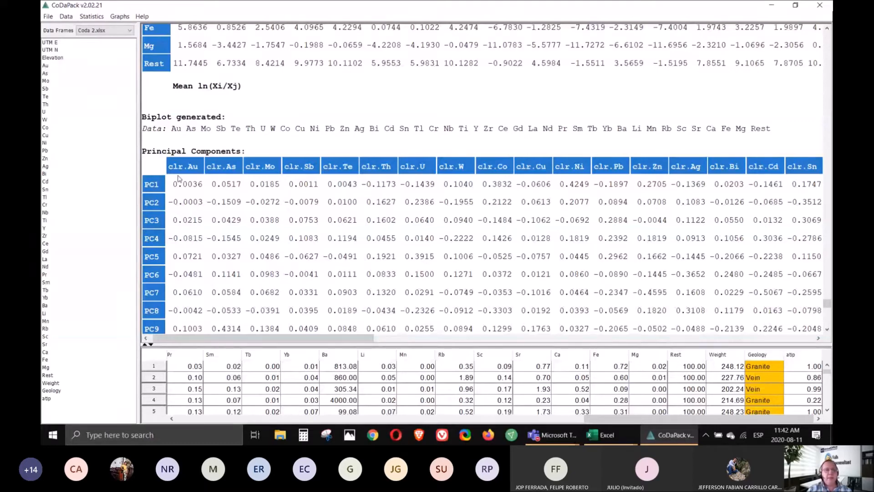
pyautogui.moveTo(137, 151); pyautogui.dragTo(240, 238)
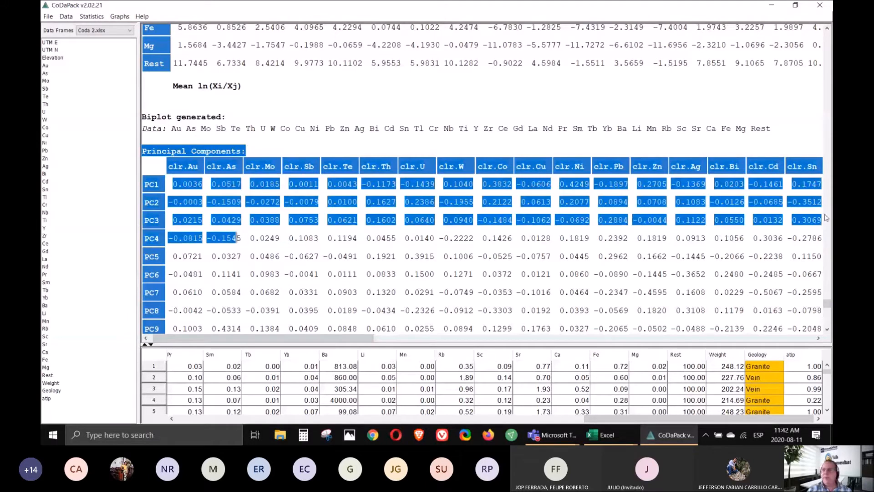
pyautogui.moveTo(827, 303); pyautogui.dragTo(767, 340)
pyautogui.click(767, 340)
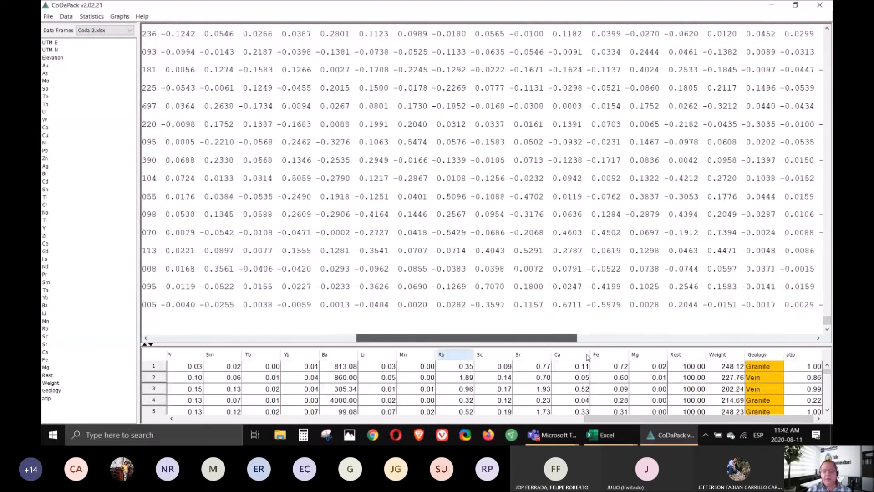
pyautogui.click(767, 339)
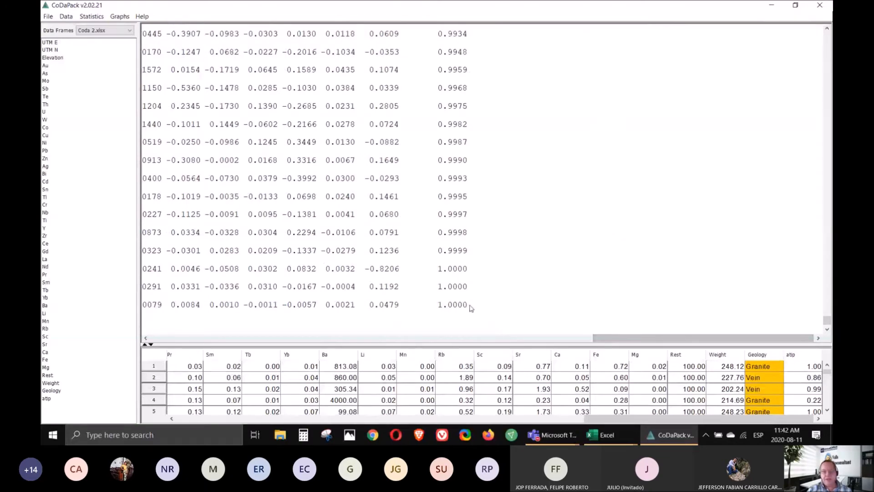
pyautogui.hotkey('ctrl', 'a')
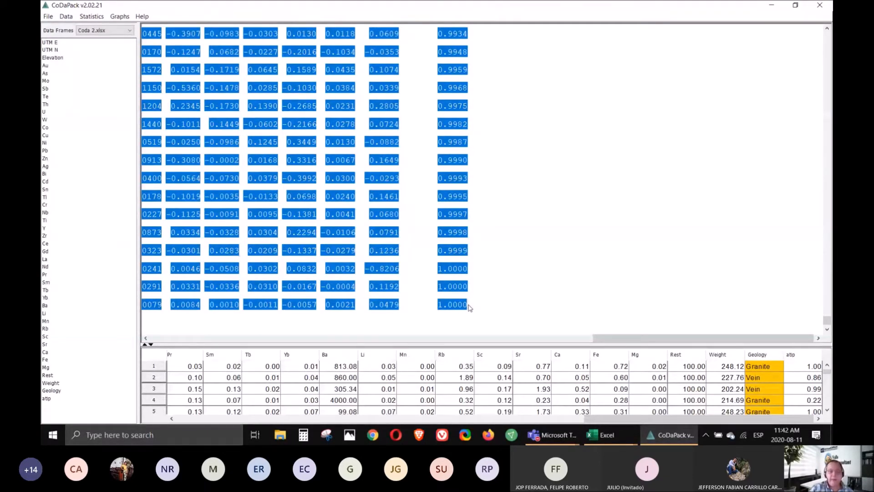
# - Switch to Excel's CoDa session 2.xlsm, paste the principal components table at A32 of Sheet2, and move its heading to A33
pyautogui.moveTo(672, 434)
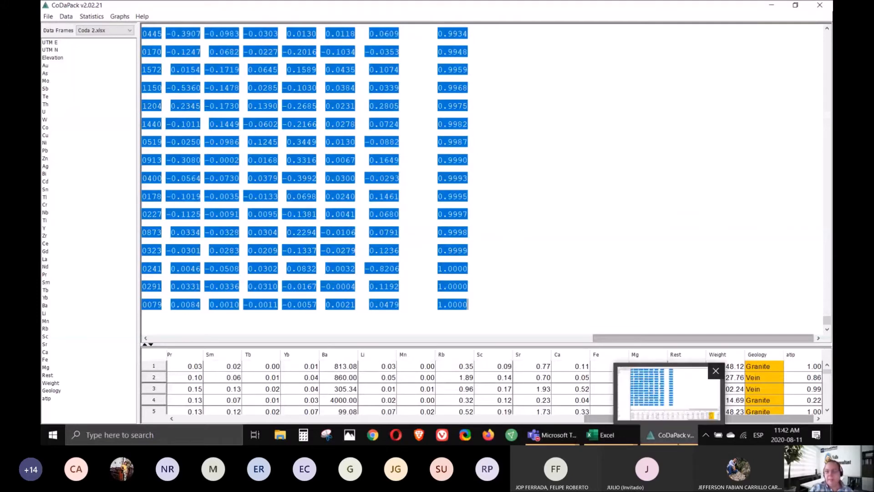
pyautogui.click(601, 435)
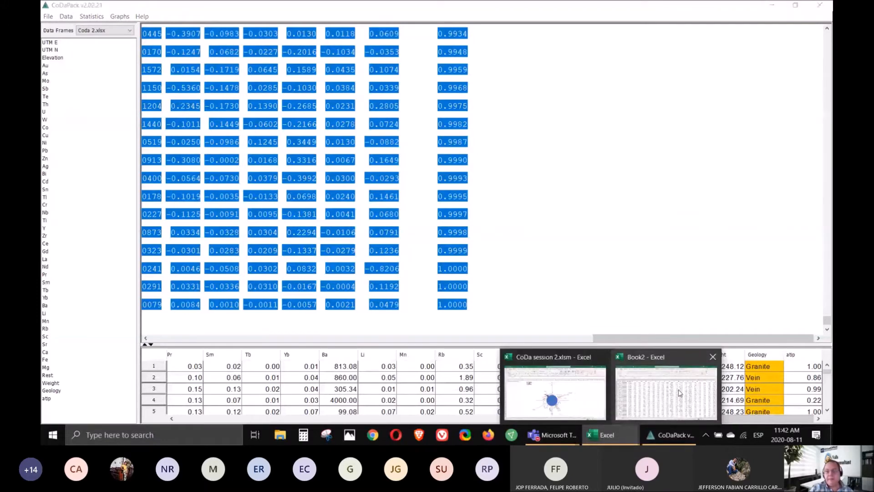
pyautogui.click(583, 391)
pyautogui.scroll(-6, 233, 317)
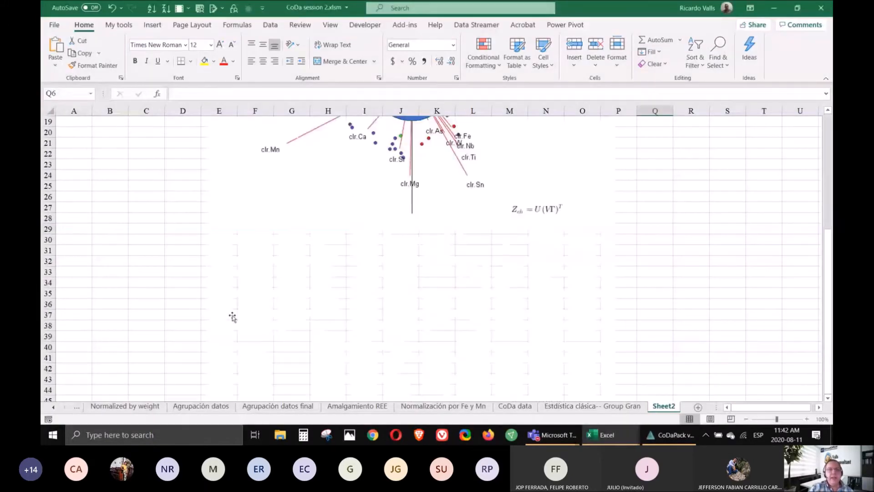
pyautogui.click(84, 260)
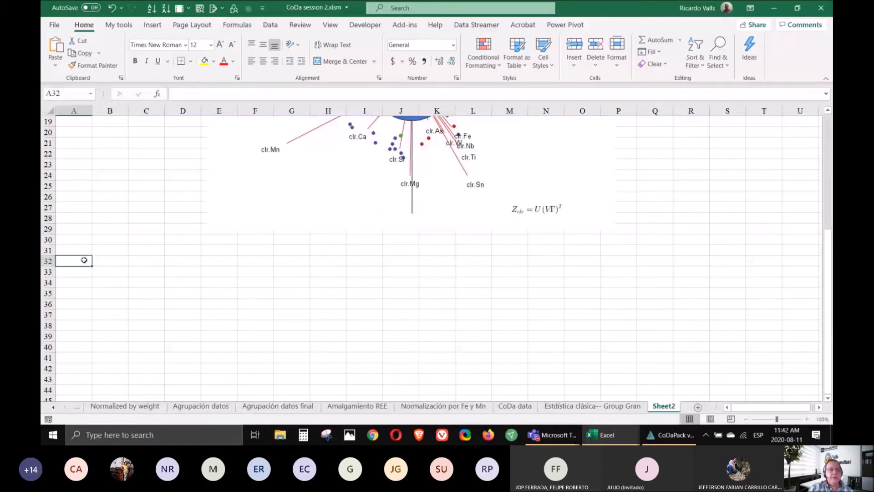
pyautogui.click(54, 66)
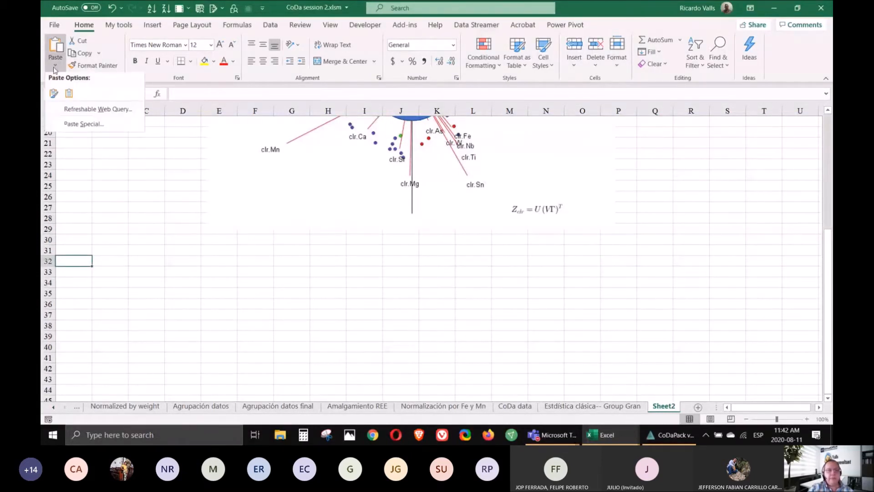
pyautogui.click(69, 96)
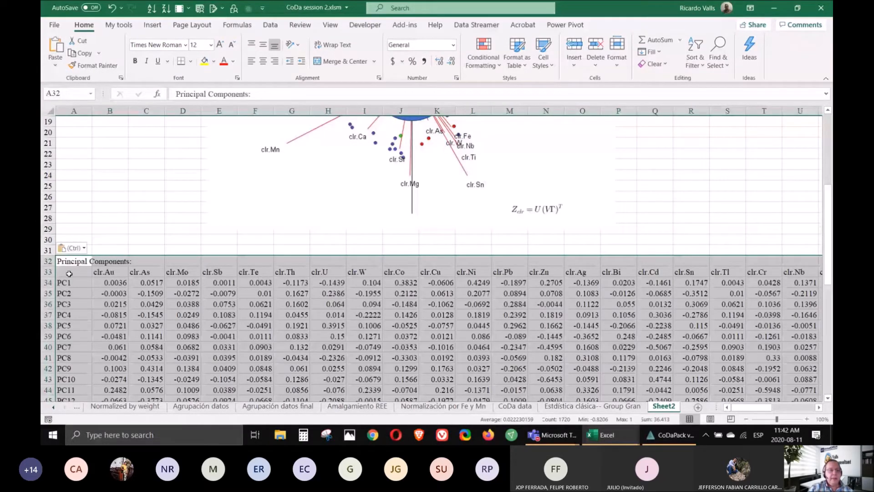
pyautogui.click(70, 263)
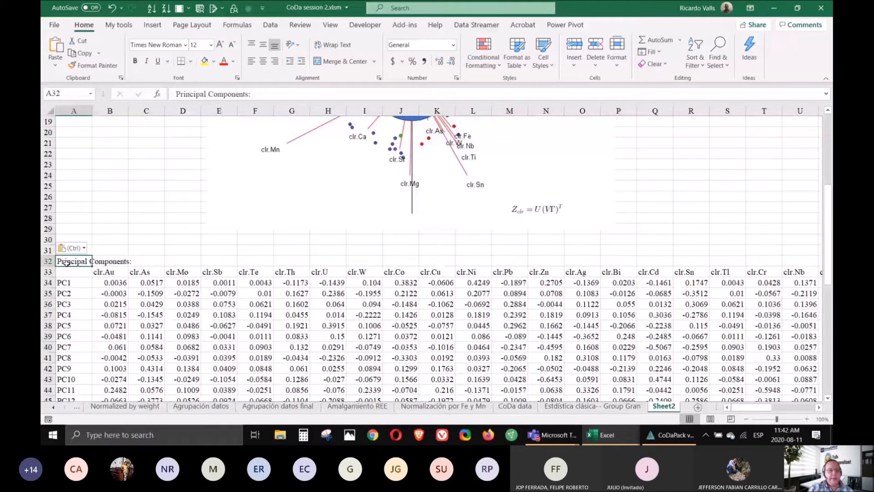
pyautogui.moveTo(67, 263); pyautogui.dragTo(67, 273)
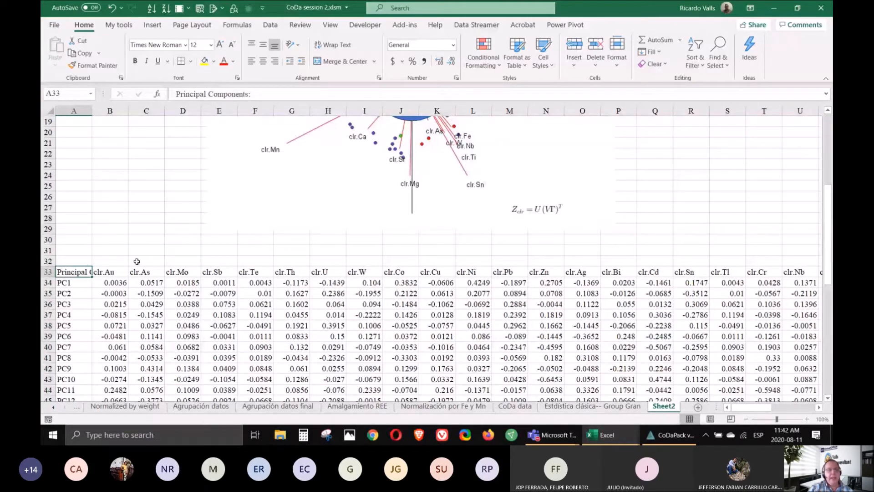
# - Insert a scatter chart of the Cum.Prop.Exp. column and inspect the points where the curve flattens
pyautogui.click(174, 272)
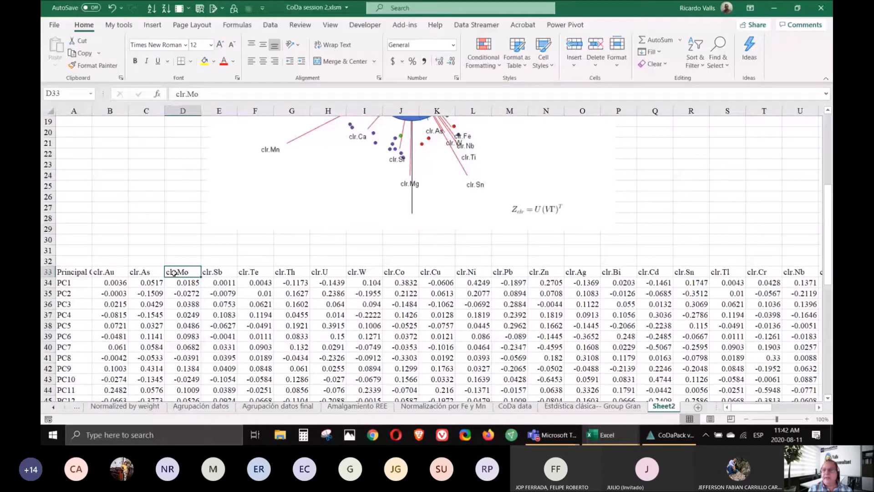
pyautogui.hotkey('ctrl', 'Right')
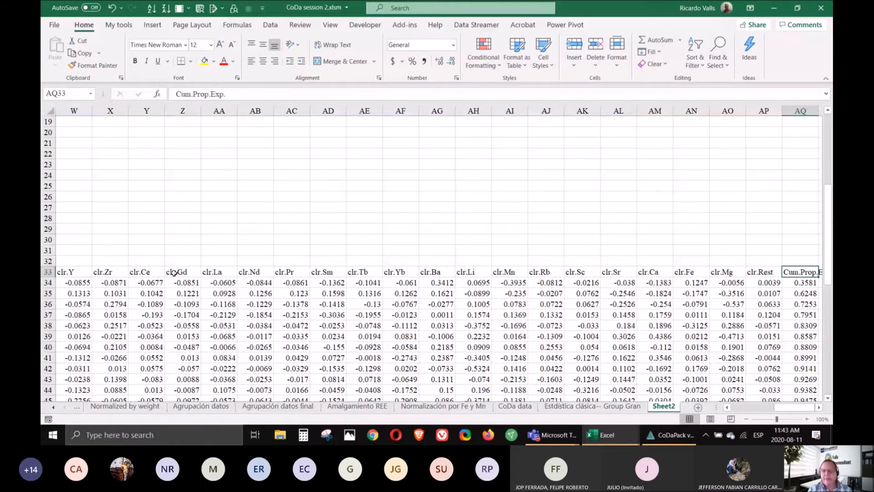
pyautogui.hotkey('ctrl', 'shift', 'Down')
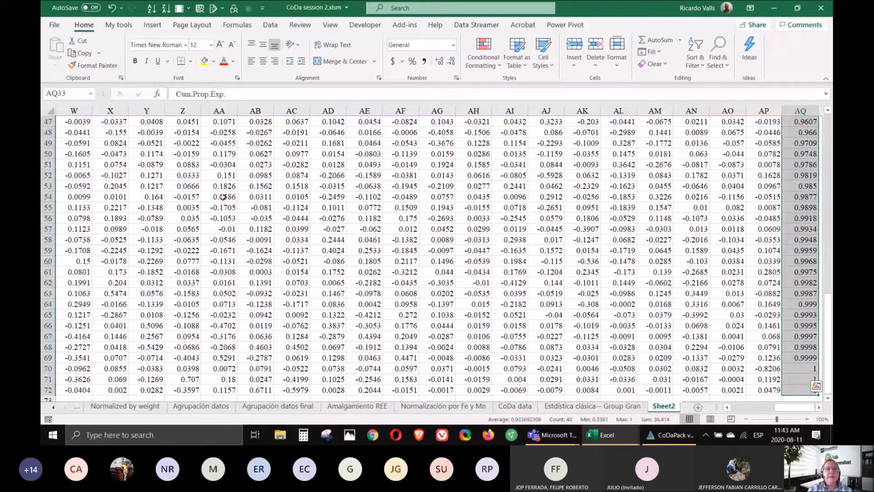
pyautogui.click(153, 24)
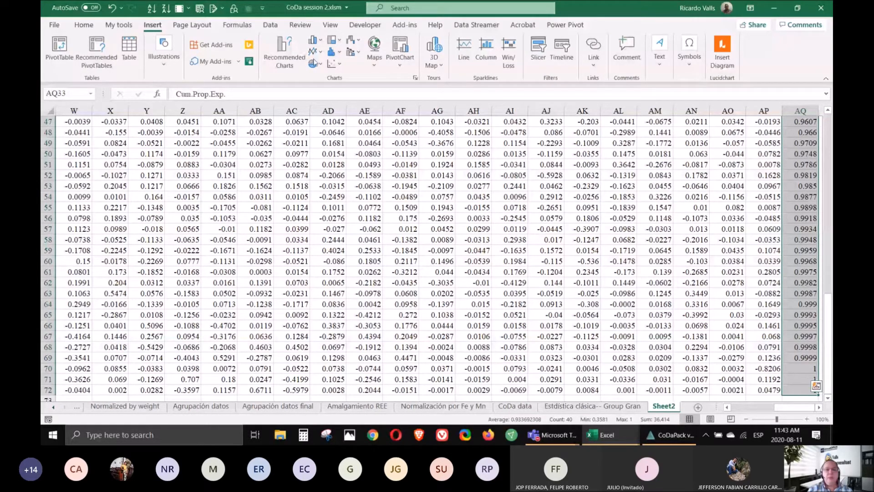
pyautogui.click(334, 64)
pyautogui.click(341, 100)
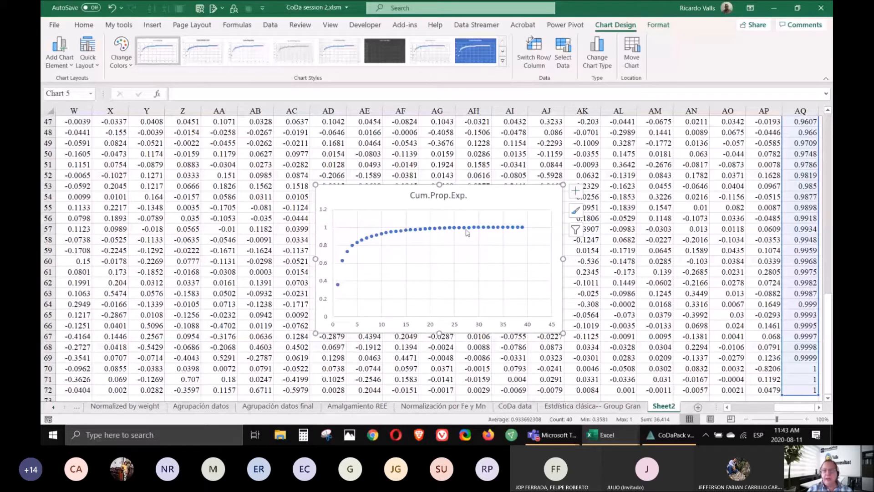
pyautogui.moveTo(415, 231)
pyautogui.moveTo(383, 236)
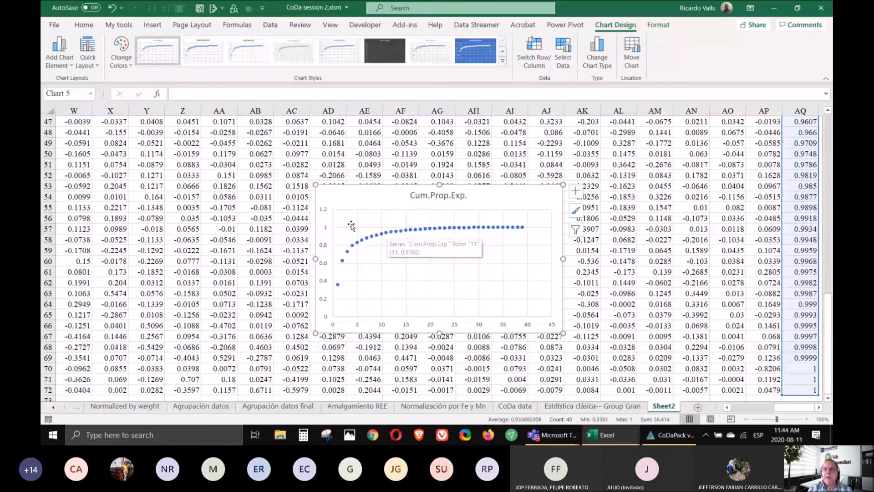
# - Copy the principal components table from A33 to AP72, leaving out the Cum.Prop.Exp. column
pyautogui.click(282, 193)
pyautogui.hotkey('ctrl', 'Up')
pyautogui.hotkey('ctrl', 'Left')
pyautogui.hotkey('ctrl', 'shift', 'Right')
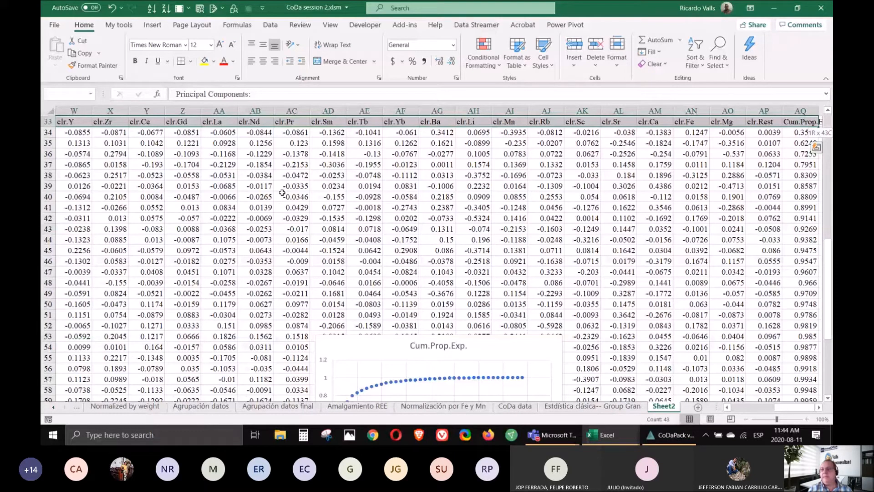
pyautogui.hotkey('shift', 'Left')
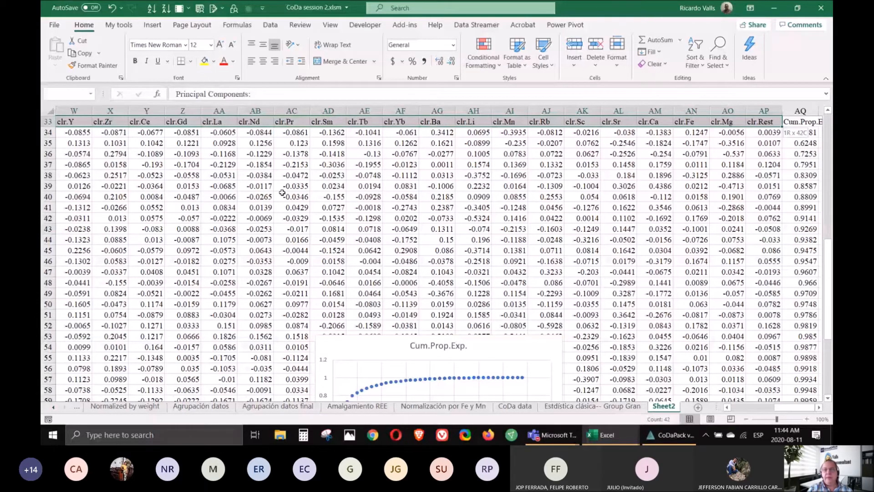
pyautogui.hotkey('ctrl', 'shift', 'Down')
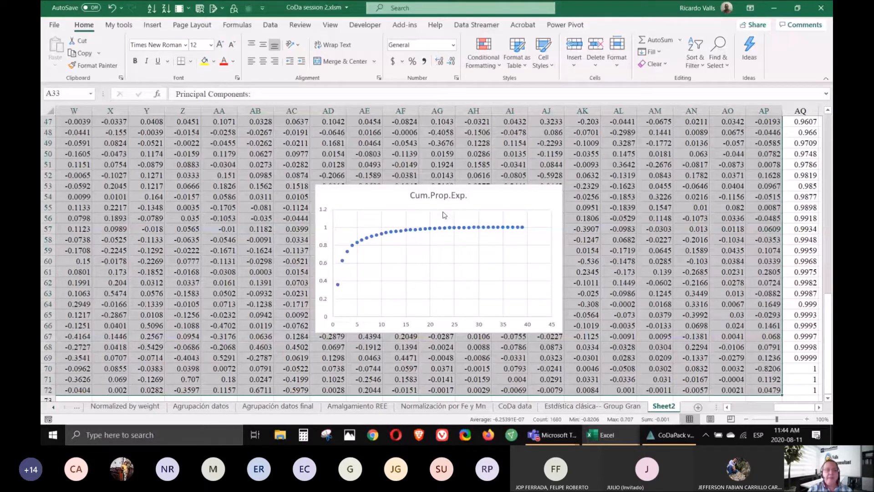
pyautogui.click(83, 53)
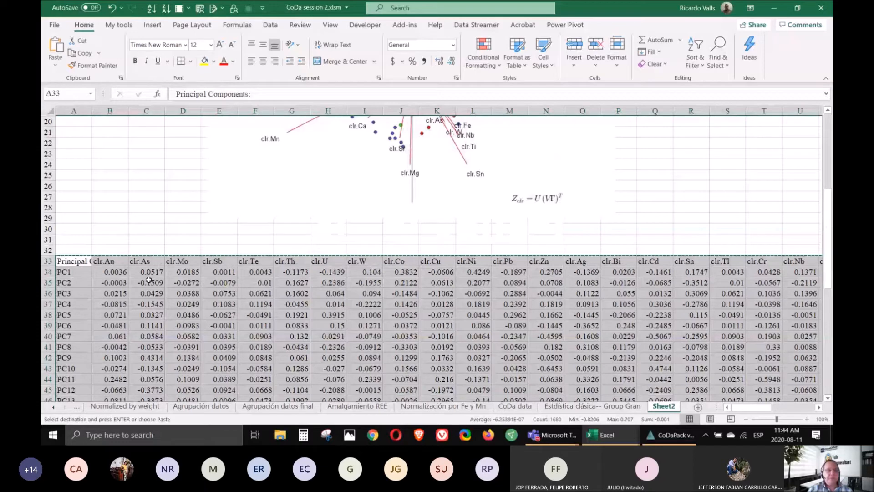
# - Paste the copied table transposed at cell A74, below the original table
pyautogui.scroll(-13, 149, 279)
pyautogui.click(73, 282)
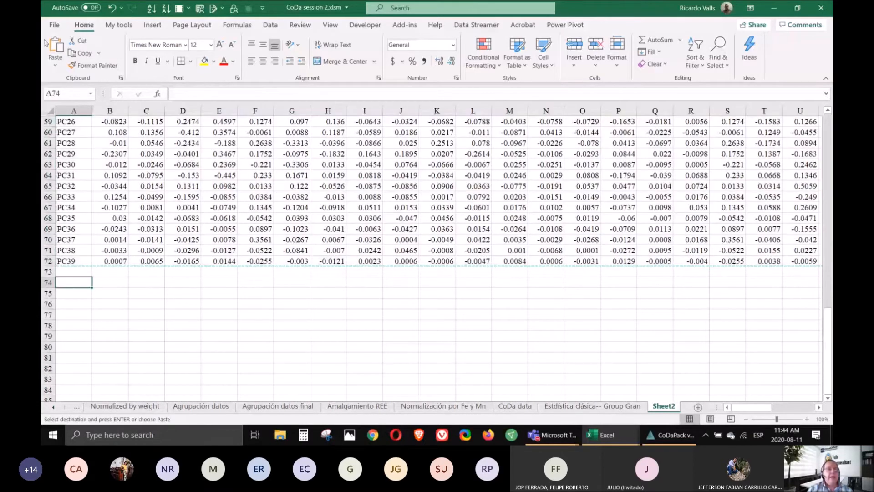
pyautogui.click(53, 69)
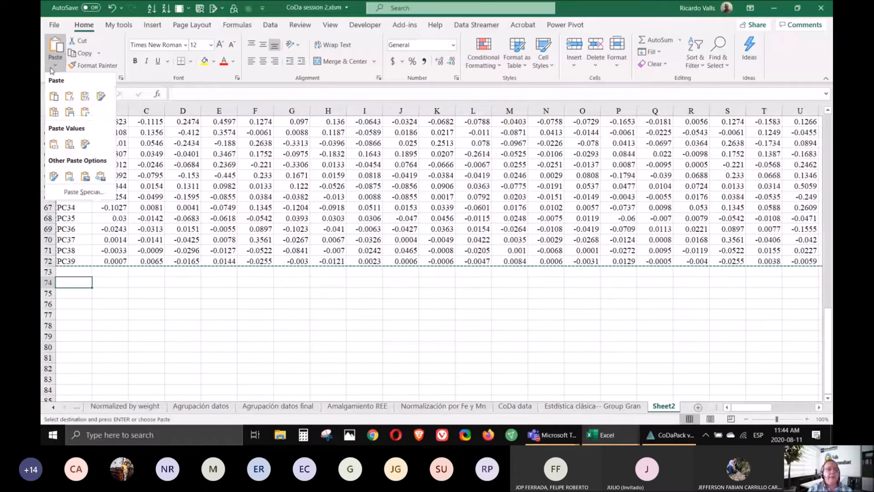
pyautogui.click(86, 113)
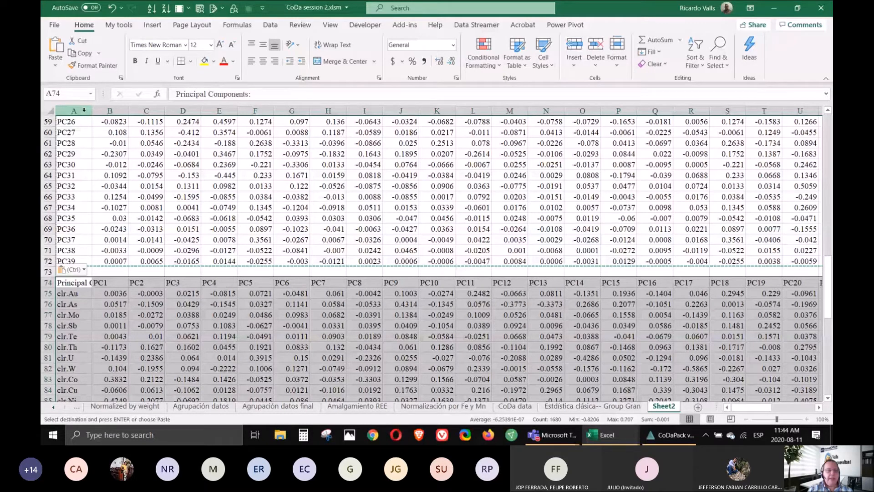
# - Delete the PC11 to PC39 values from the transposed table, keeping only PC1 to PC10, and return to its start
pyautogui.click(469, 283)
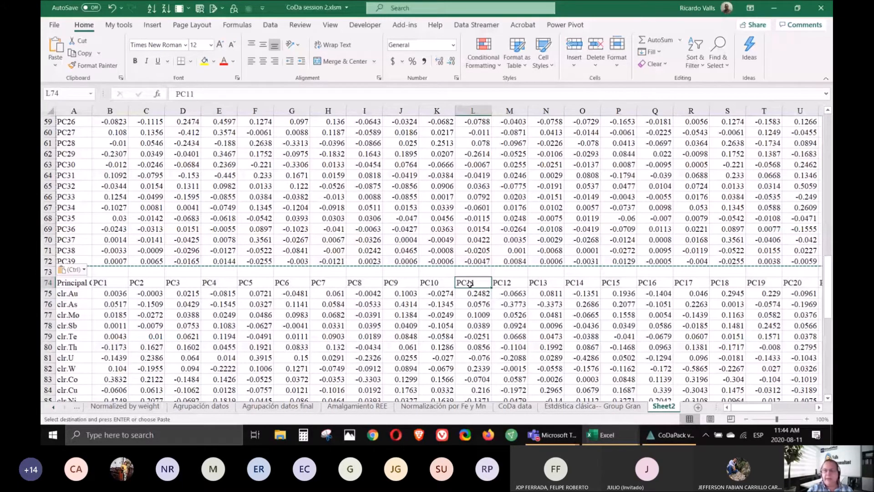
pyautogui.hotkey('ctrl', 'shift', 'End')
pyautogui.press('Delete')
pyautogui.hotkey('ctrl', 'Left')
pyautogui.hotkey('ctrl', 'Left')
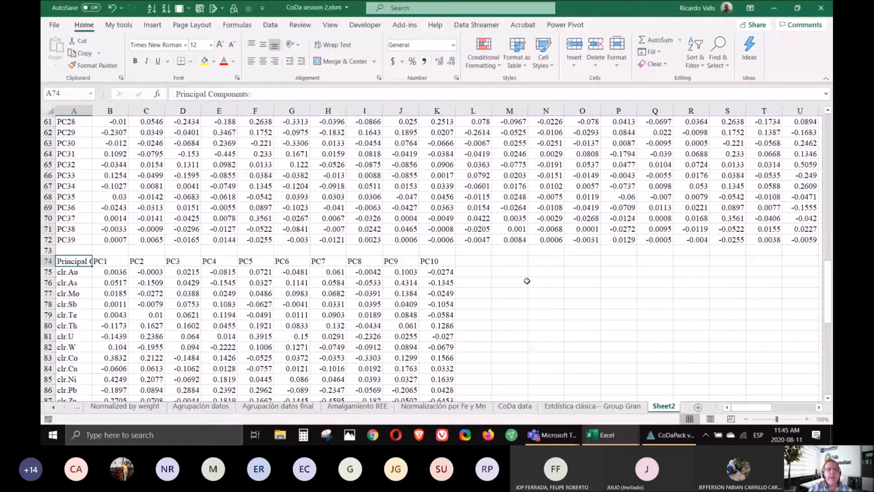
pyautogui.scroll(-4, 527, 281)
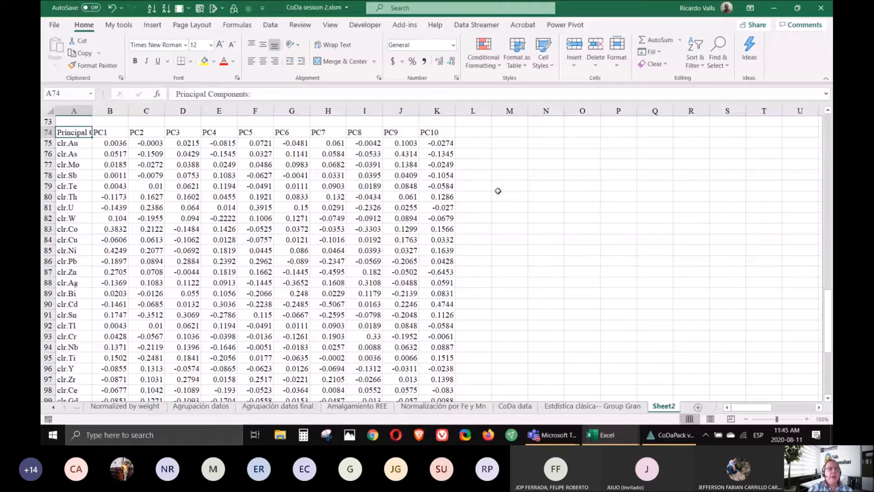
# - Sort the transposed table by PC1 in descending order and review its highest and lowest values
pyautogui.press('Right')
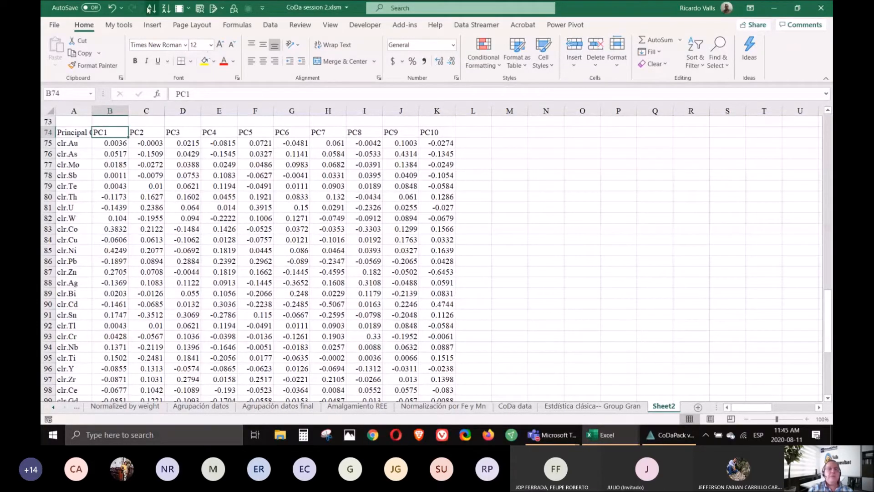
pyautogui.click(165, 8)
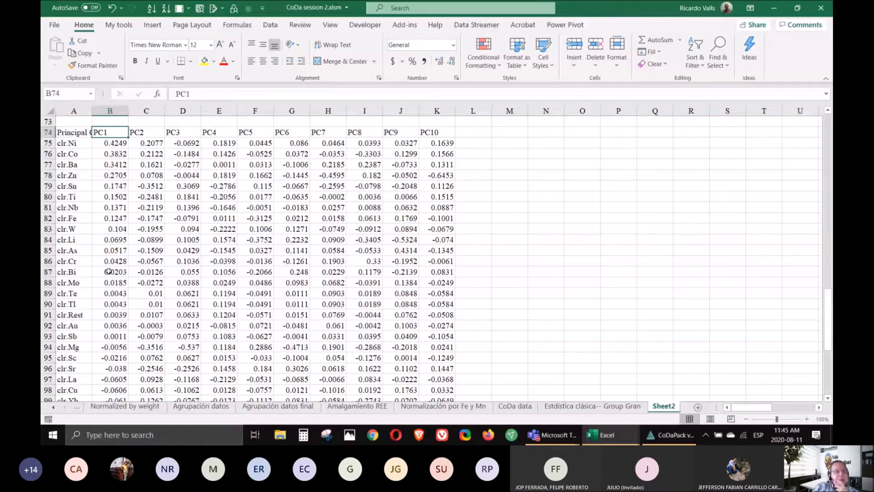
pyautogui.scroll(-6, 109, 271)
pyautogui.scroll(-2, 109, 273)
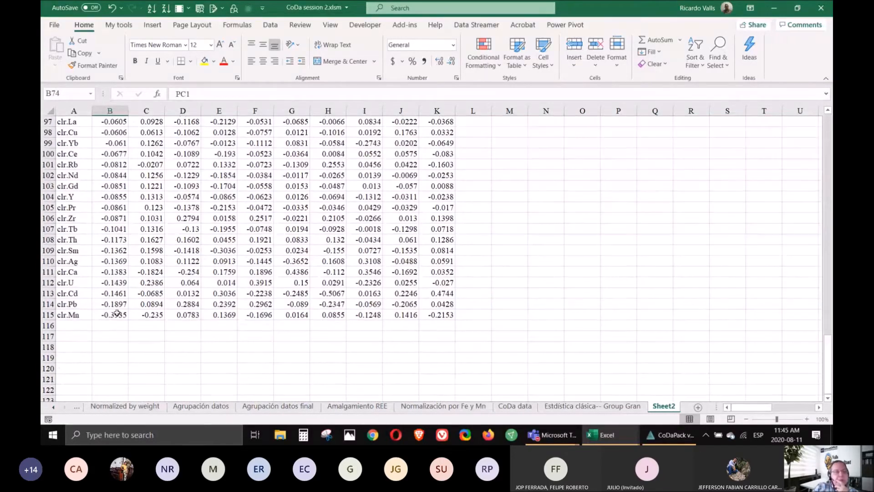
# - Switch to CoDaPack and generate a CLR biplot of all elements from Au through Rest, without groups
pyautogui.click(674, 435)
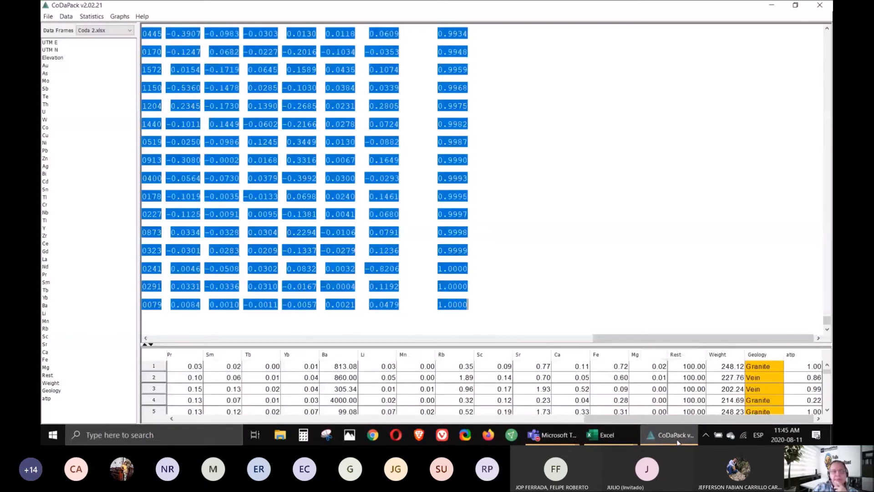
pyautogui.click(113, 18)
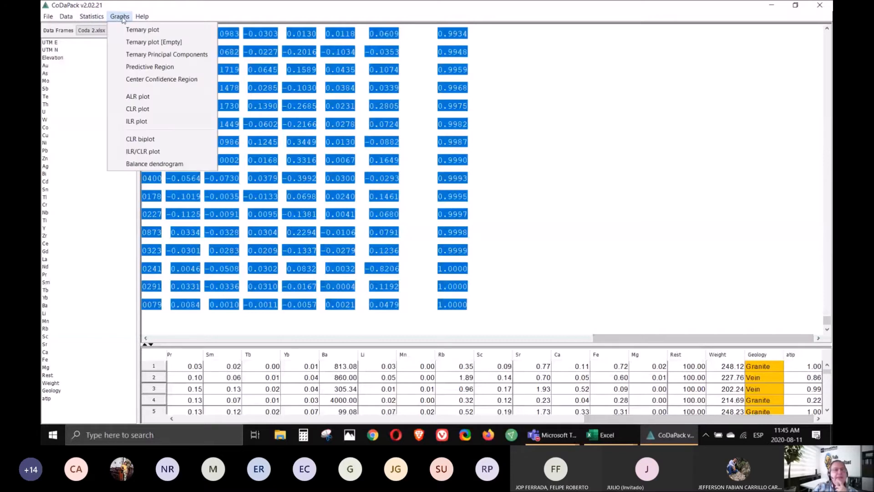
pyautogui.click(175, 143)
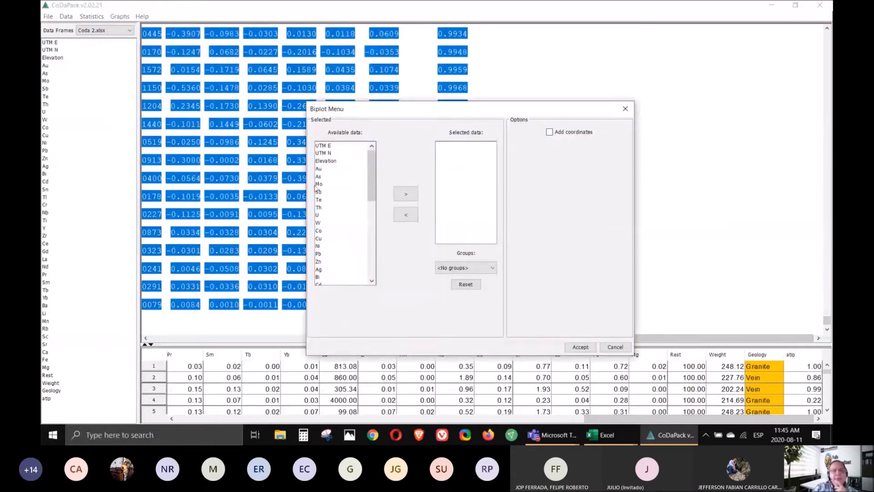
pyautogui.click(323, 170)
pyautogui.scroll(-9, 326, 177)
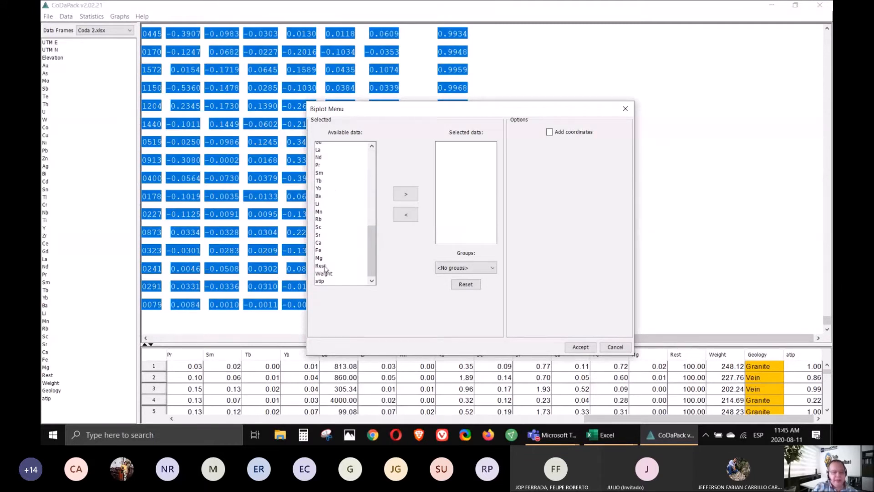
pyautogui.keyDown('shift'); pyautogui.click(322, 265); pyautogui.keyUp('shift')
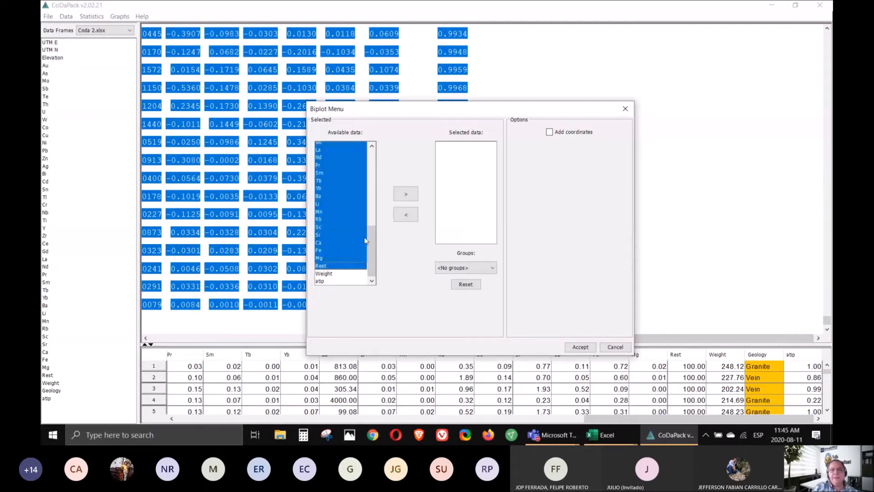
pyautogui.click(408, 194)
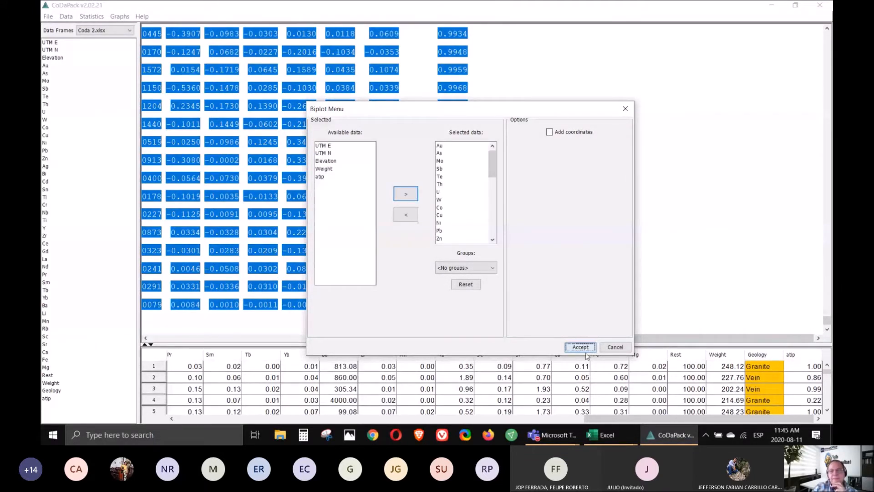
pyautogui.click(586, 348)
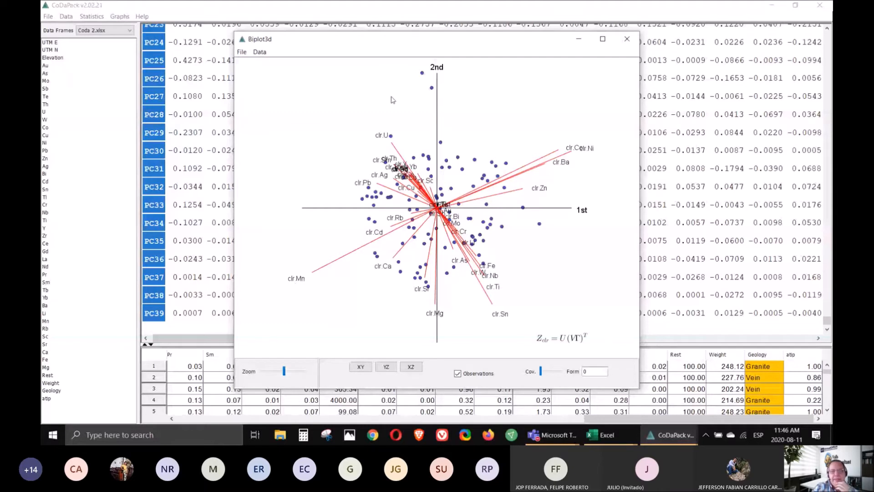
# - Switch back to the CoDa session 2.xlsm workbook in Excel
pyautogui.moveTo(652, 444)
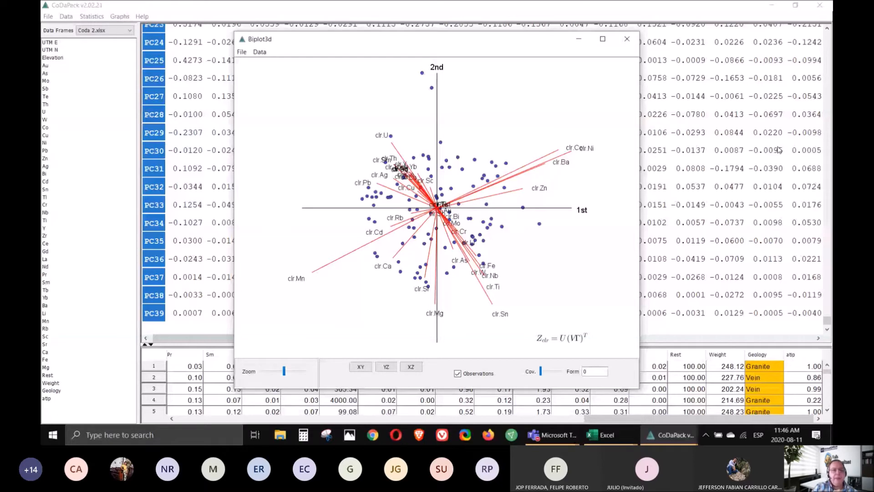
pyautogui.hotkey('alt', 'Tab')
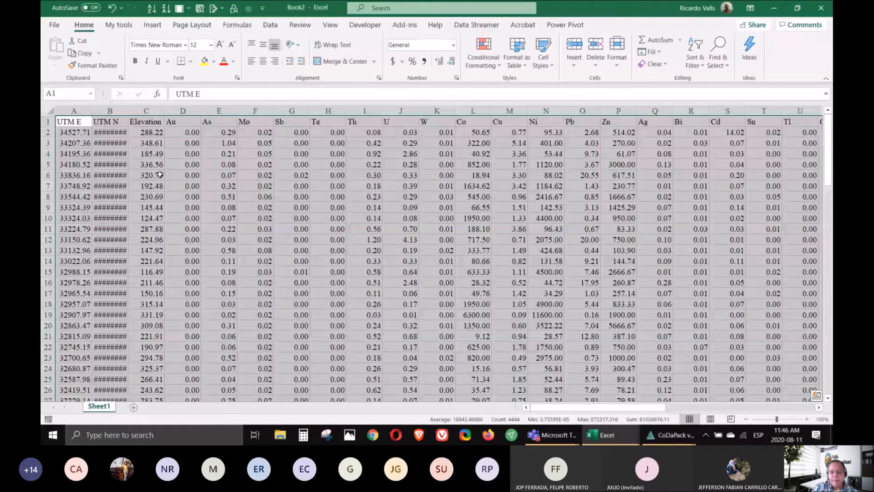
pyautogui.moveTo(629, 438)
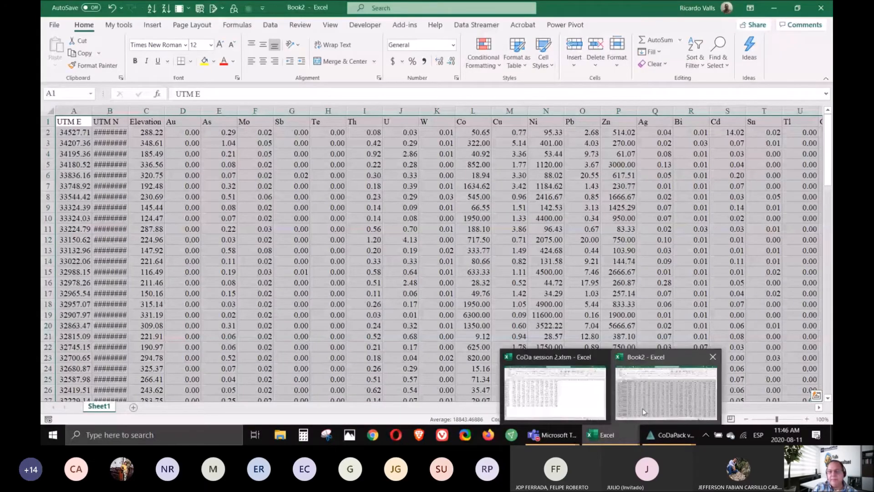
pyautogui.moveTo(555, 404)
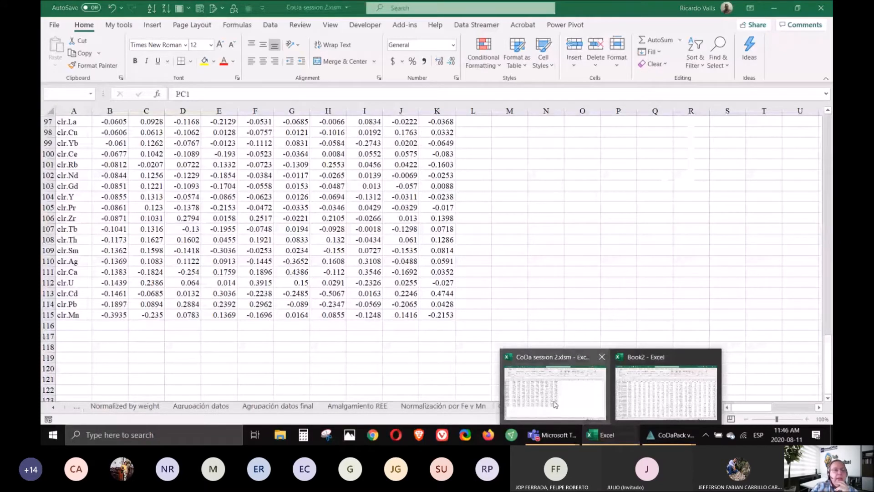
pyautogui.click(555, 404)
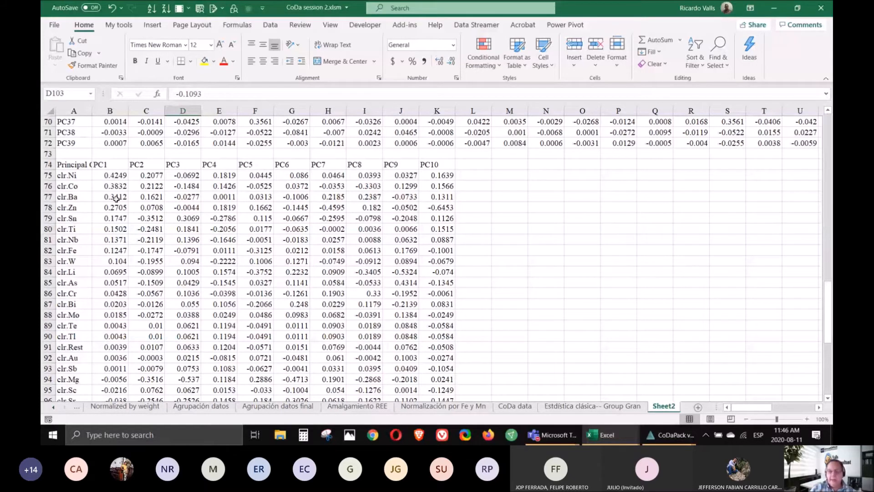
# - Colour the PC1 values of clr.Ni, clr.Co and clr.Ba red and the PC1 value of clr.Mn blue
pyautogui.moveTo(109, 175); pyautogui.dragTo(109, 196)
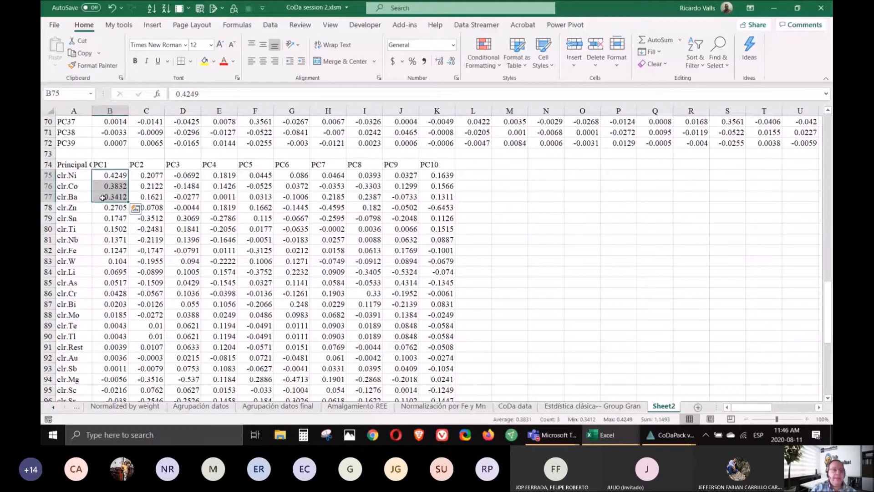
pyautogui.click(224, 63)
pyautogui.scroll(-1, 114, 235)
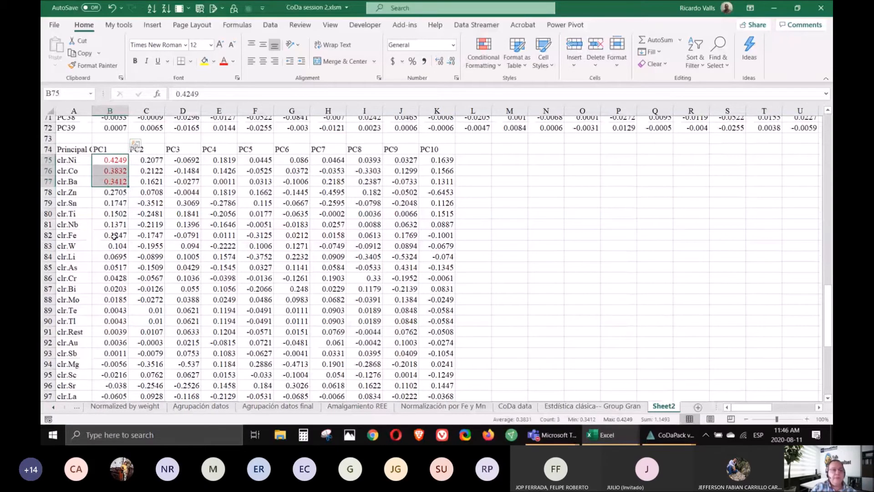
pyautogui.scroll(-12, 114, 235)
pyautogui.click(118, 218)
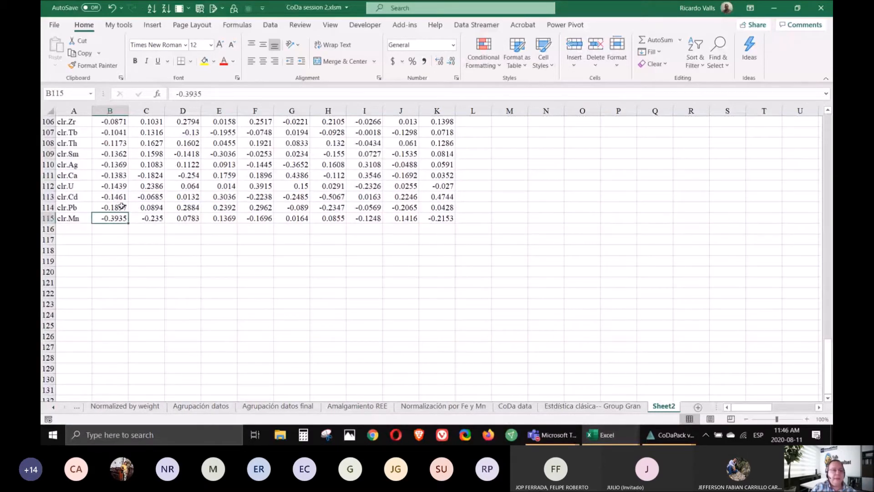
pyautogui.click(233, 63)
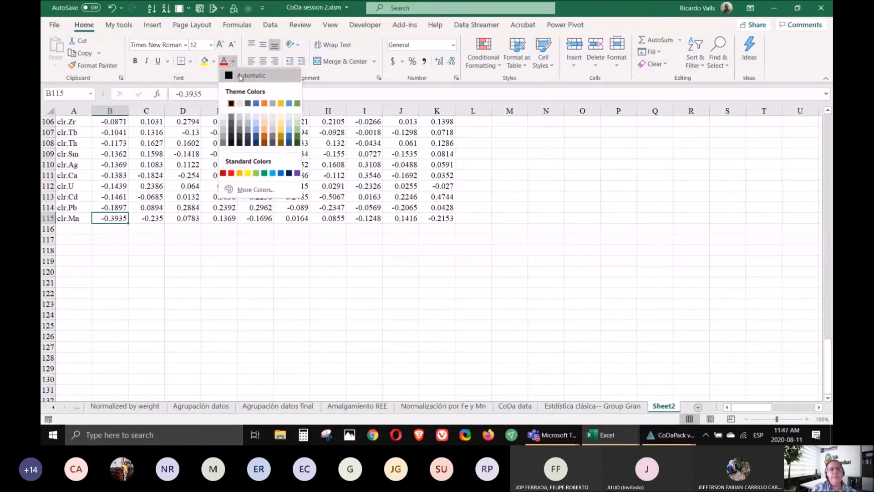
pyautogui.click(257, 104)
# - Enter the text PC1=(Ni+Co+Ba)/Mn in cell M75, beside the transposed table
pyautogui.scroll(5, 495, 195)
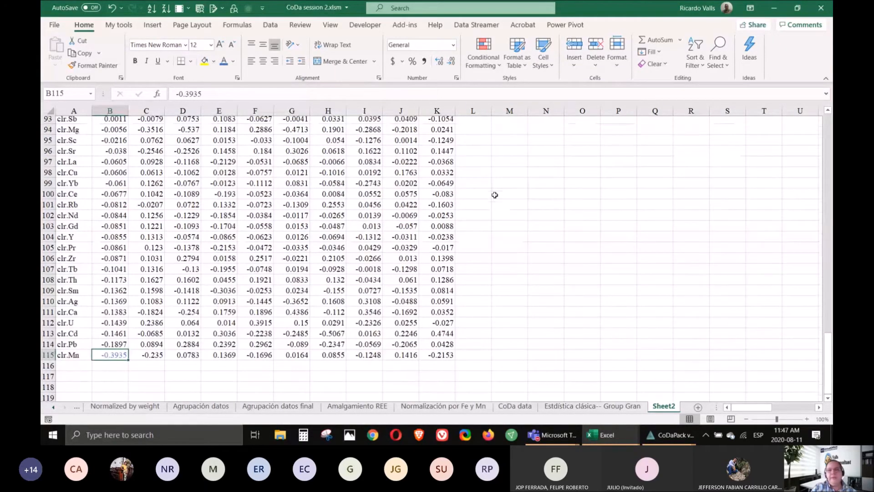
pyautogui.scroll(7, 500, 174)
pyautogui.click(505, 145)
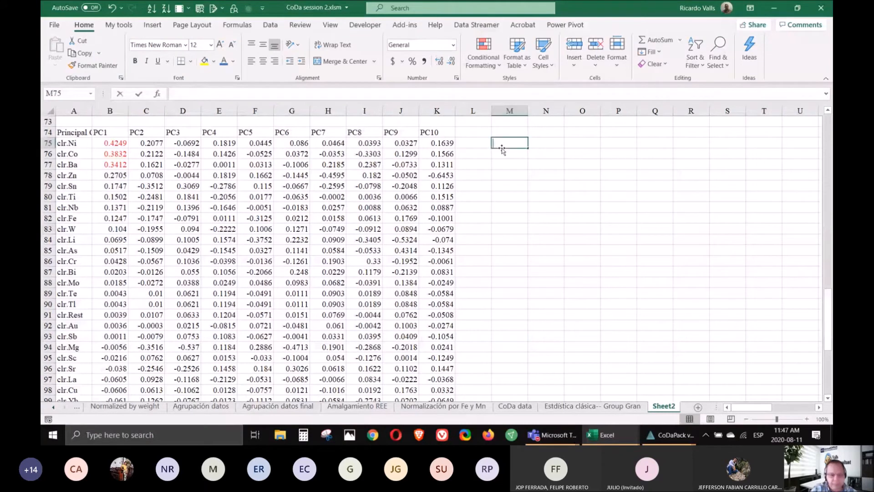
pyautogui.write('PC1')
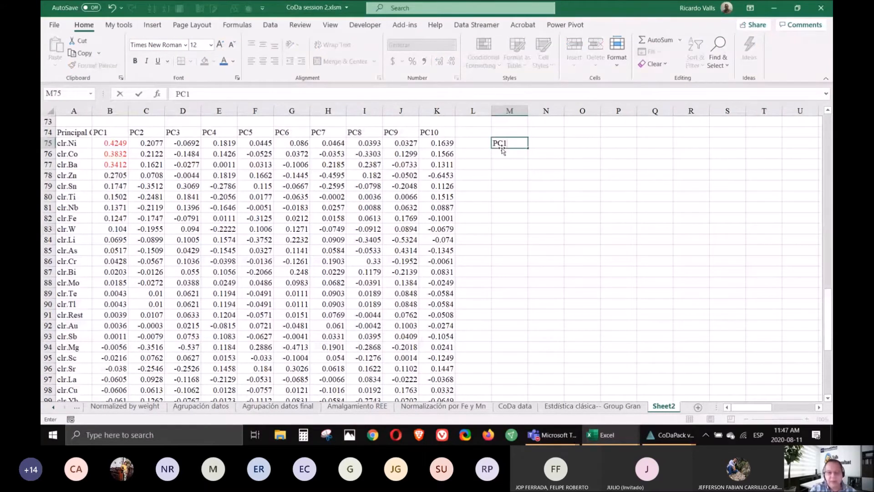
pyautogui.write('=(Ni+')
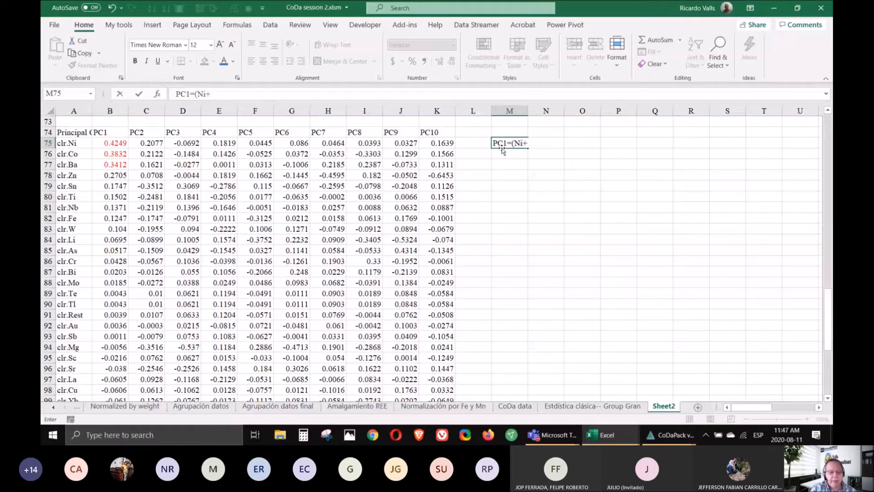
pyautogui.write('C')
pyautogui.write('p')
pyautogui.write('+')
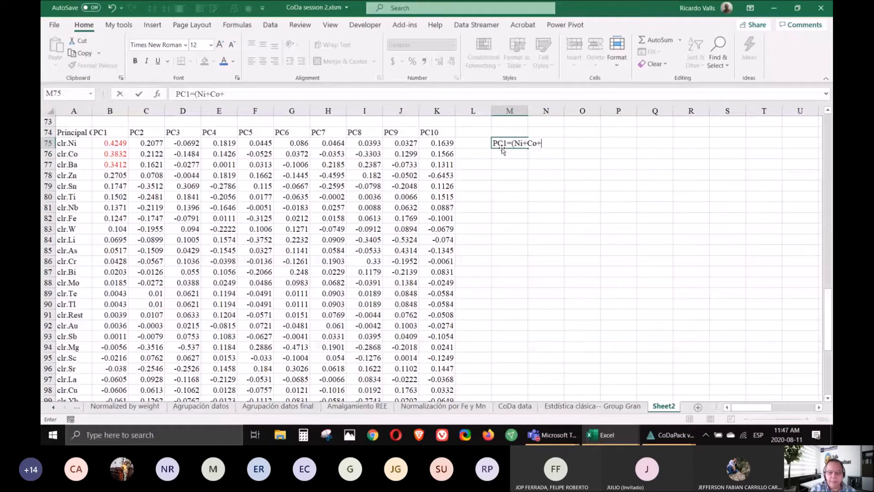
pyautogui.write('Ba)')
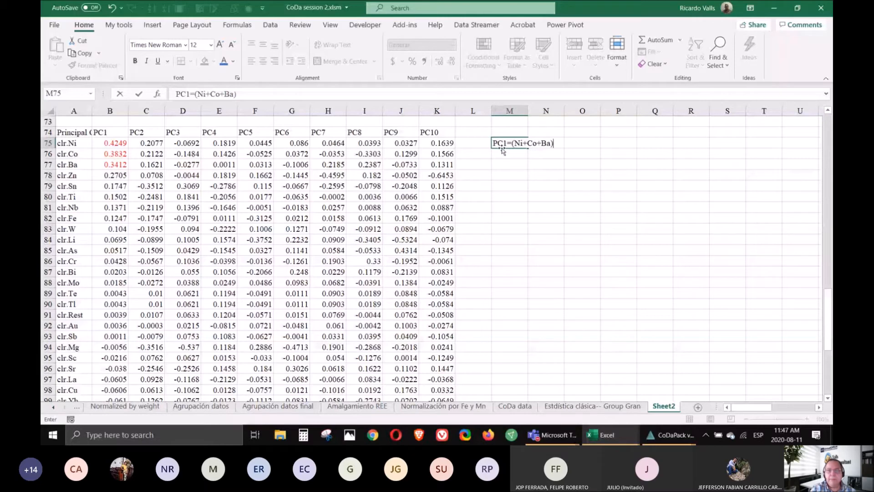
pyautogui.write('/Mn')
pyautogui.press('Return')
pyautogui.press('Return')
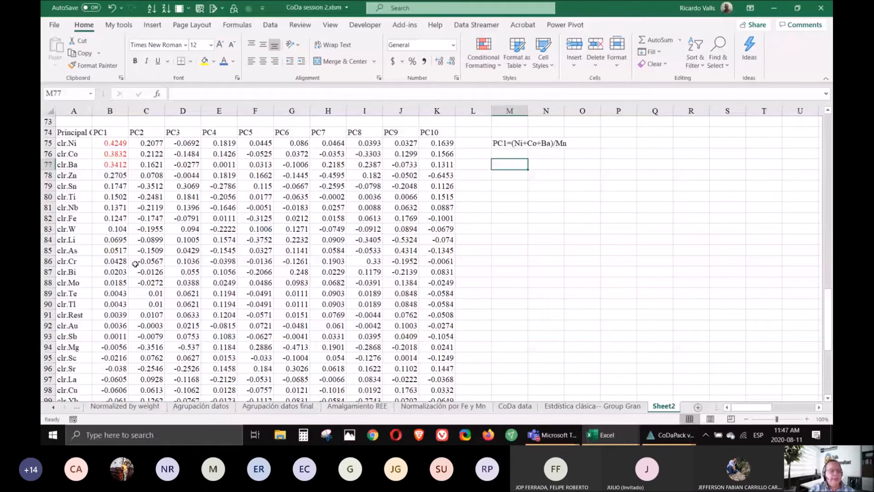
# - Sort the transposed table alphabetically by element name and fill the clr.Cu row from column A to K with yellow
pyautogui.scroll(-1, 136, 264)
pyautogui.scroll(-3, 135, 264)
pyautogui.scroll(-3, 135, 264)
pyautogui.scroll(5, 135, 264)
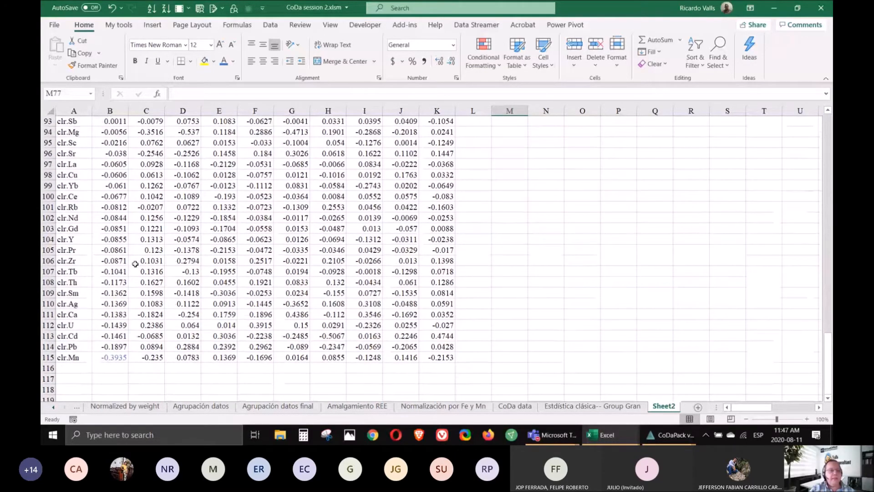
pyautogui.scroll(4, 135, 264)
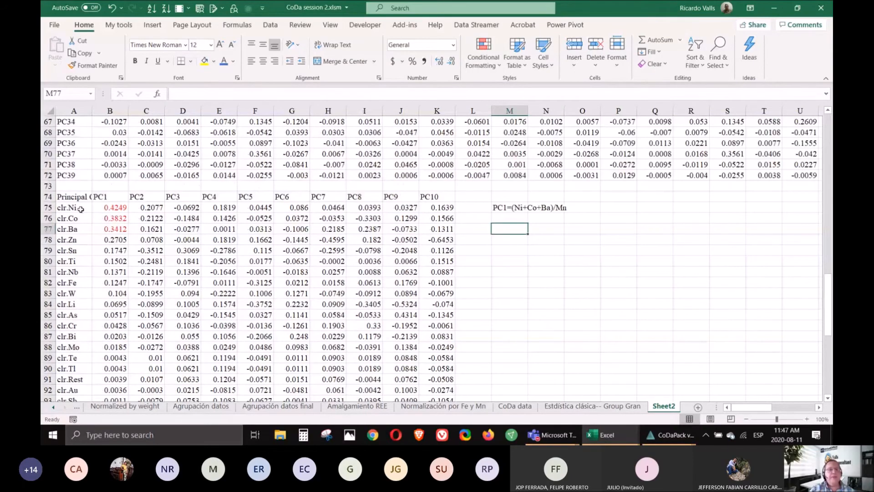
pyautogui.click(80, 209)
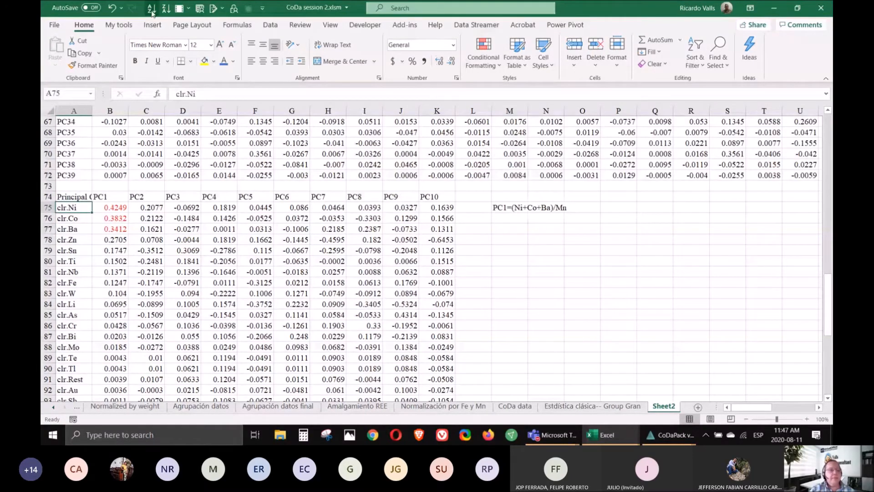
pyautogui.click(153, 10)
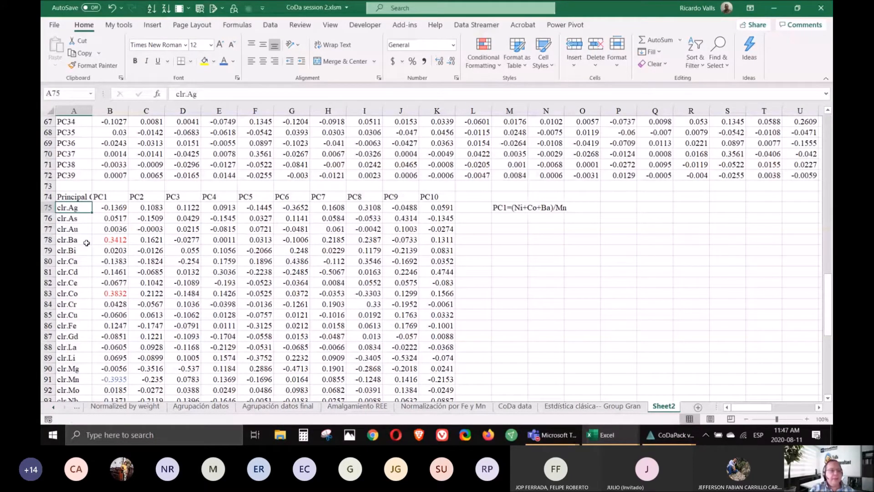
pyautogui.moveTo(71, 318); pyautogui.dragTo(427, 315)
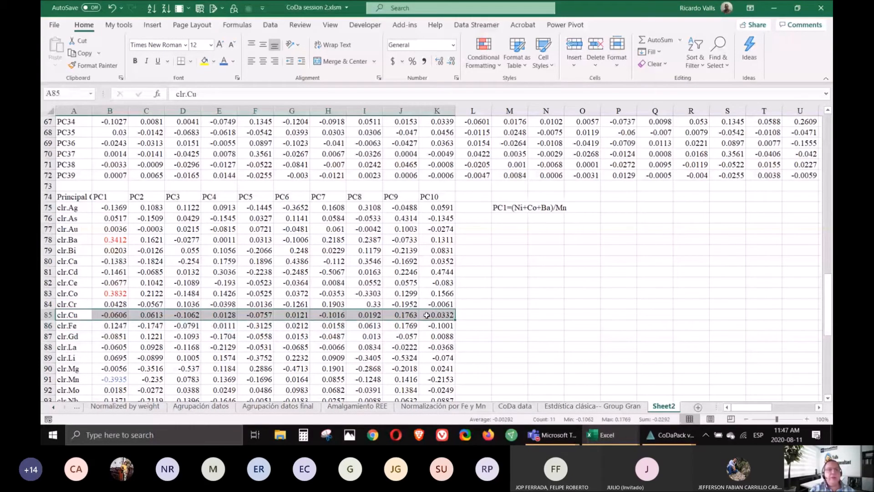
pyautogui.click(204, 60)
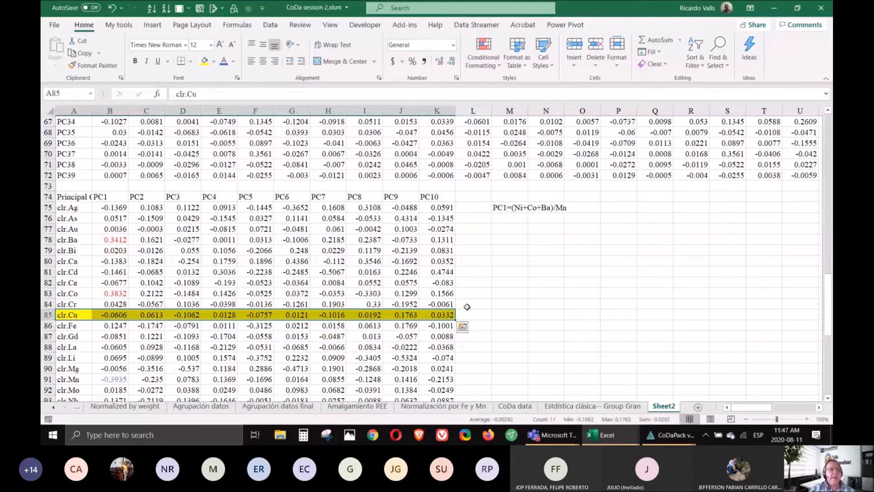
# - Sort the transposed table by PC2 in descending order and review the ranked values
pyautogui.click(141, 196)
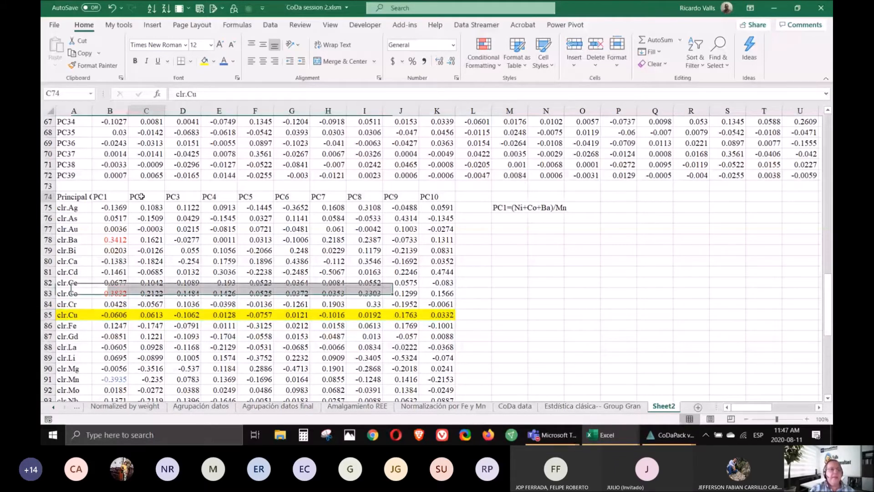
pyautogui.click(167, 9)
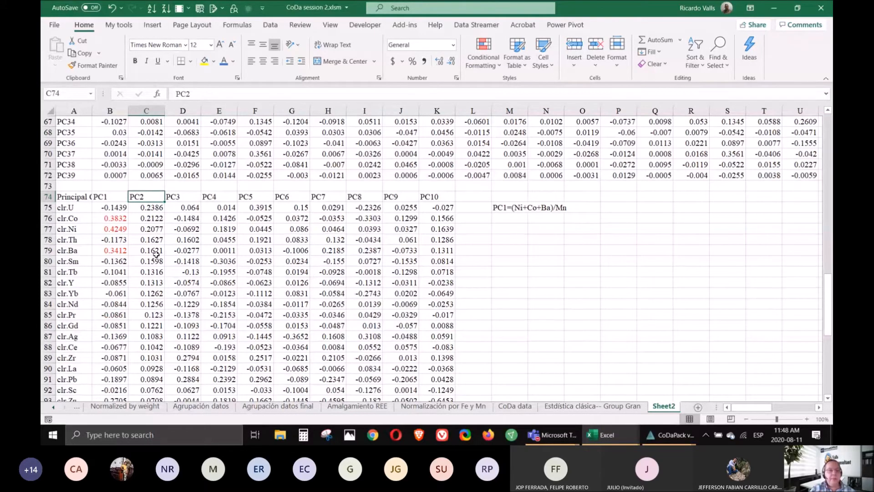
pyautogui.scroll(-9, 161, 245)
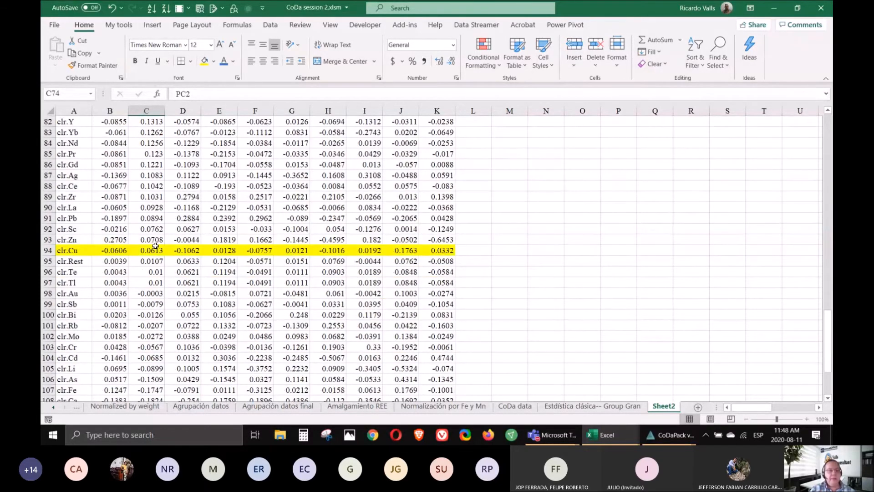
# - Check both ends of the PC2 ranking and sort the transposed table by PC3 in descending order
pyautogui.scroll(-1, 155, 246)
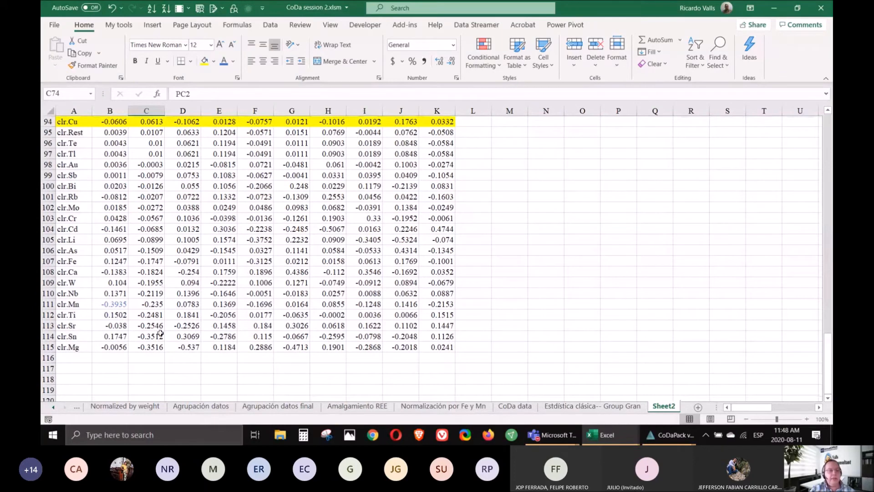
pyautogui.scroll(8, 156, 340)
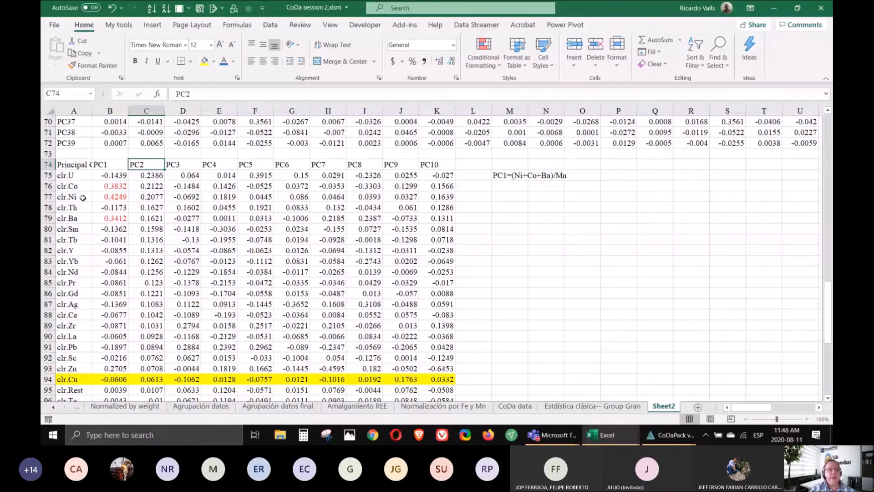
pyautogui.scroll(-8, 147, 253)
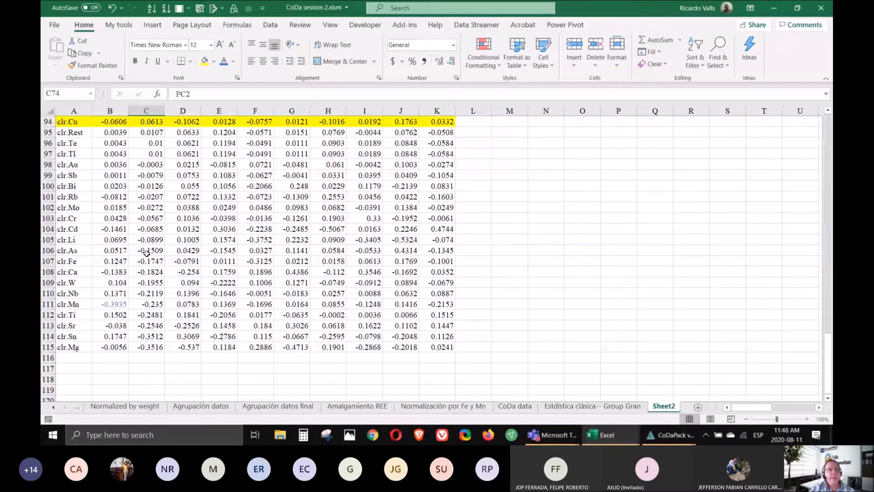
pyautogui.scroll(9, 146, 254)
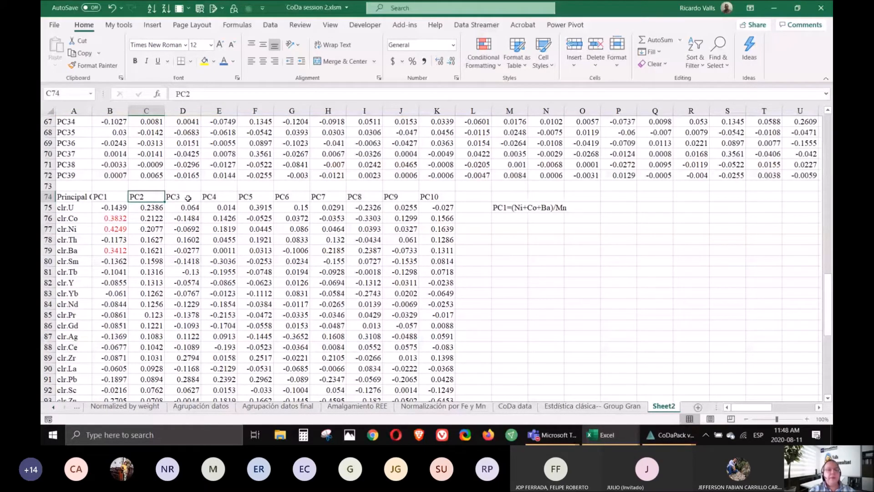
pyautogui.click(188, 198)
pyautogui.click(166, 8)
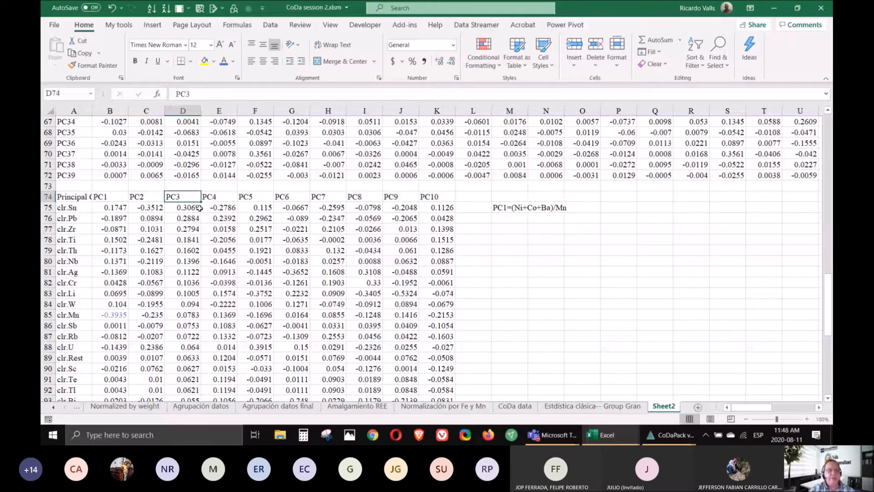
# - Review the PC3 ranking and colour the PC3 header and the clr.Sn value beneath it red
pyautogui.scroll(-4, 200, 208)
pyautogui.scroll(-4, 200, 208)
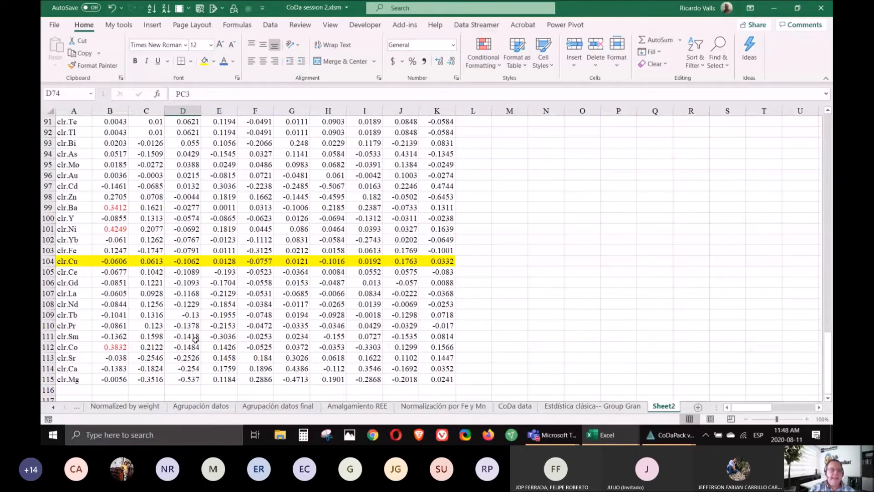
pyautogui.scroll(6, 195, 339)
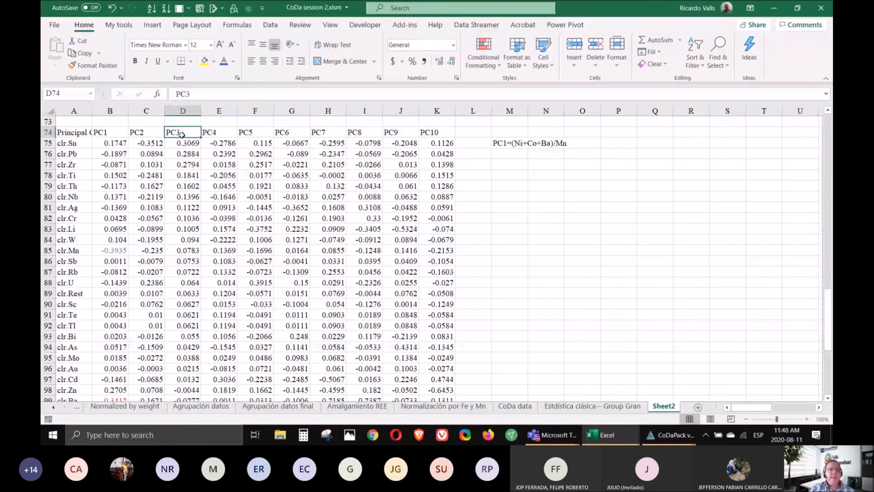
pyautogui.click(186, 142)
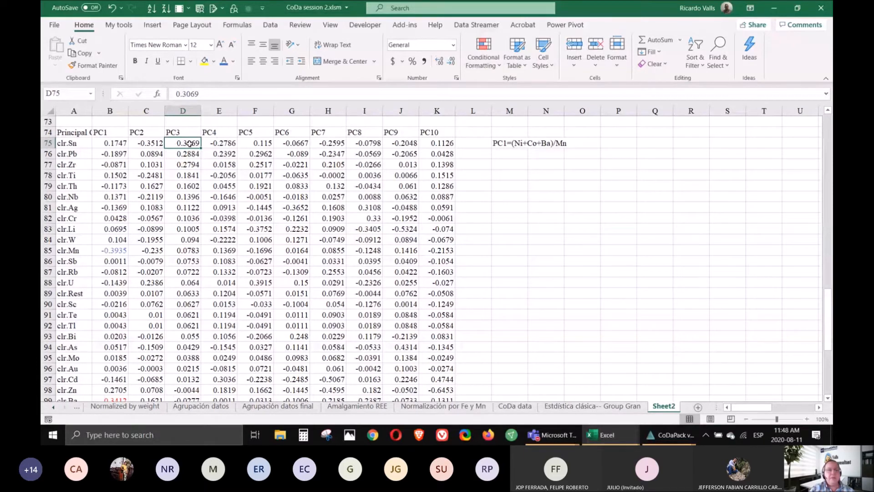
pyautogui.click(233, 64)
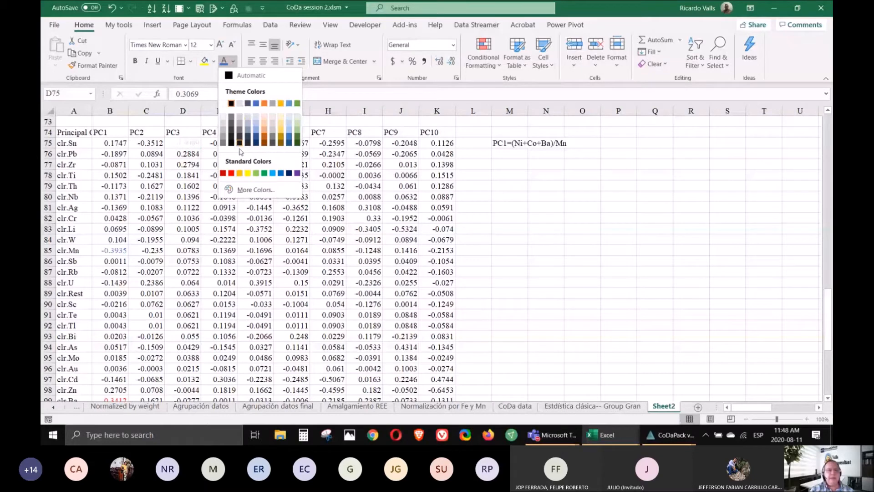
pyautogui.click(231, 173)
pyautogui.click(183, 133)
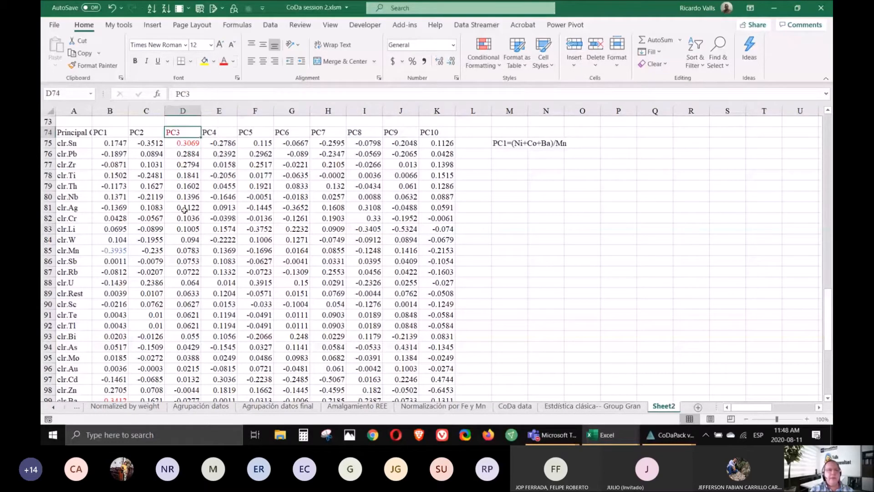
# - Colour the PC3 values of clr.Sr, clr.Ca and clr.Mg at the end of the table blue
pyautogui.scroll(-4, 195, 212)
pyautogui.scroll(-4, 194, 212)
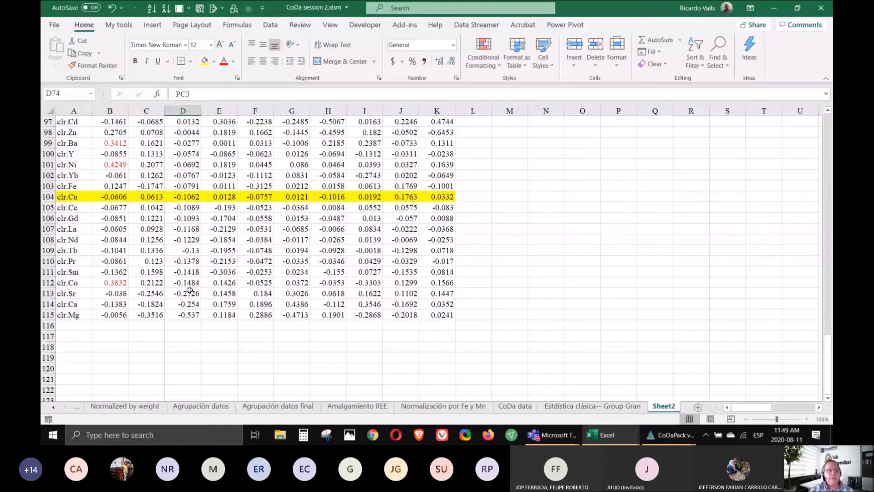
pyautogui.moveTo(189, 290); pyautogui.dragTo(190, 318)
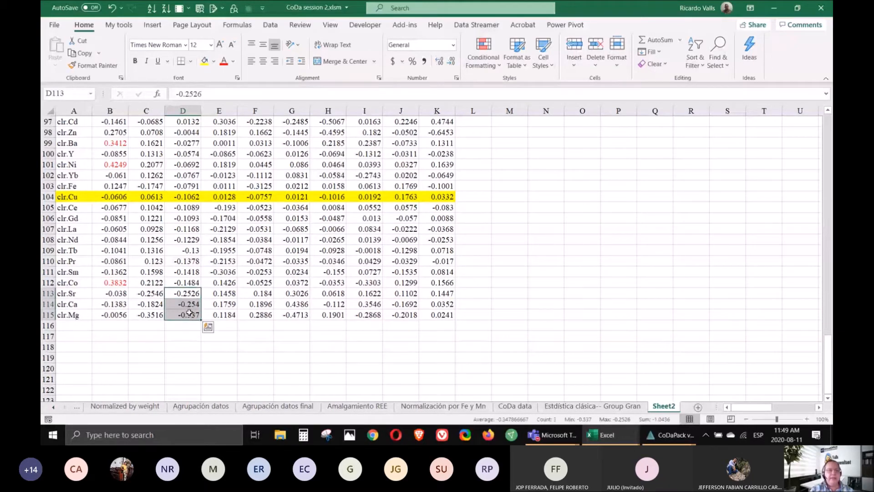
pyautogui.click(233, 61)
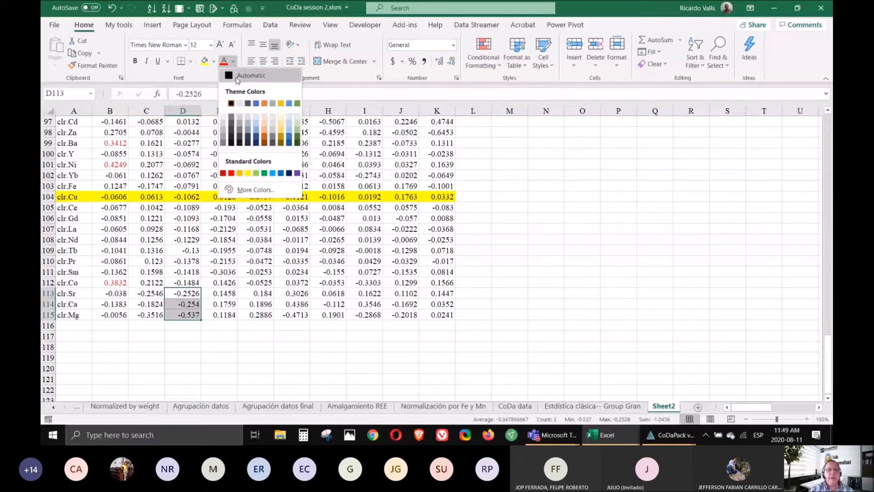
pyautogui.click(256, 103)
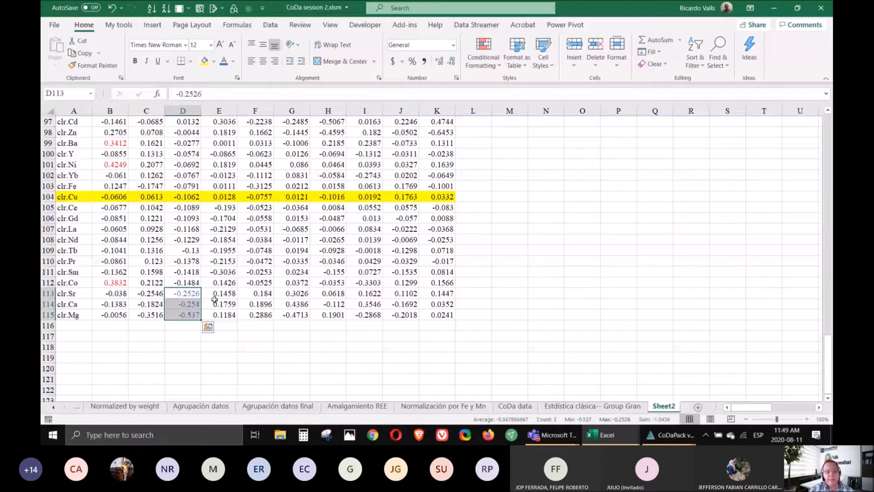
# - Enter the text PC3= Sn/(Ca+Mg+Sr) in cell M77, below the PC1 ratio
pyautogui.scroll(4, 215, 298)
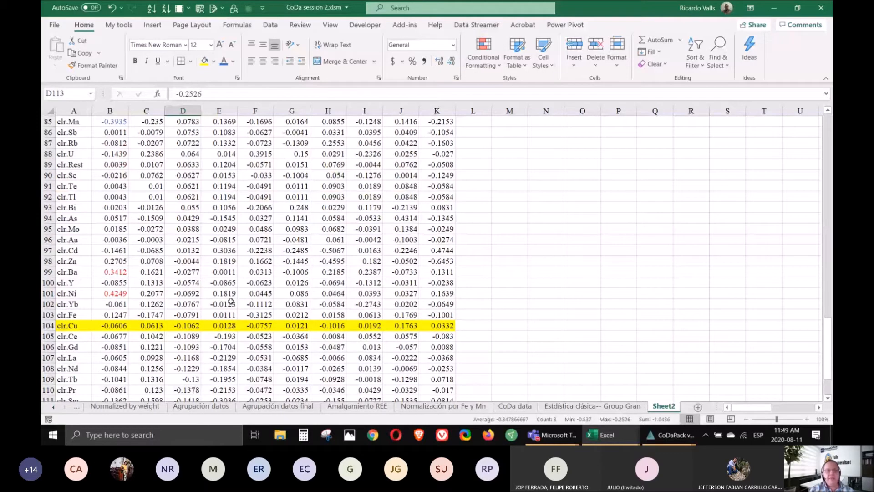
pyautogui.scroll(8, 231, 301)
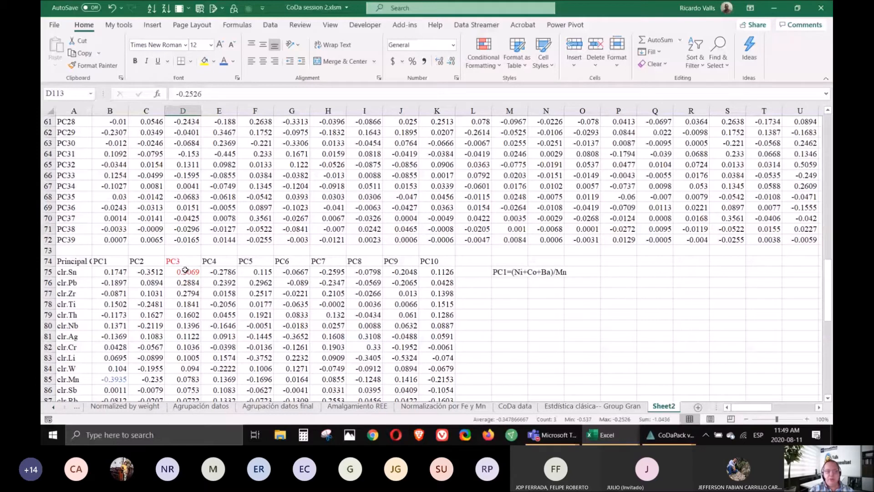
pyautogui.click(512, 294)
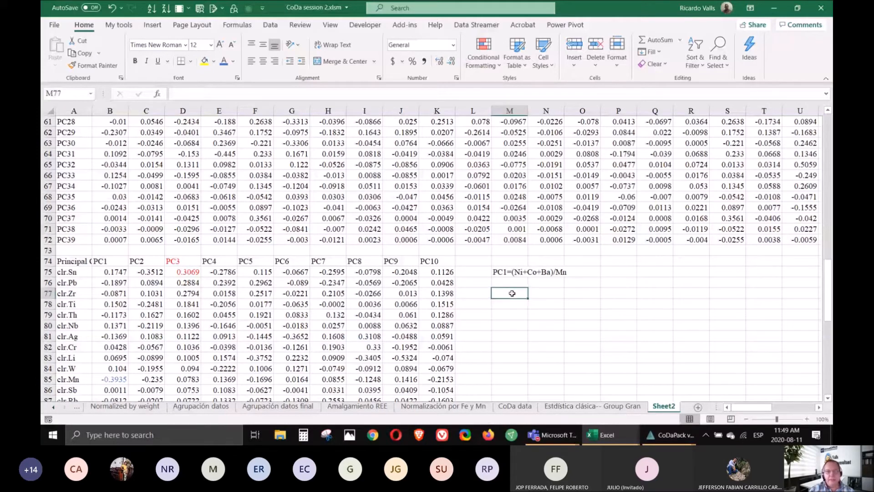
pyautogui.write('PC3')
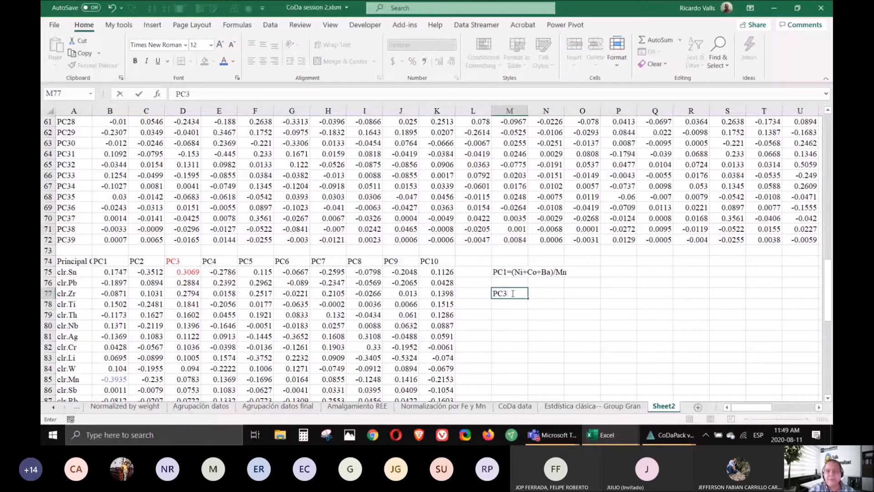
pyautogui.write('=')
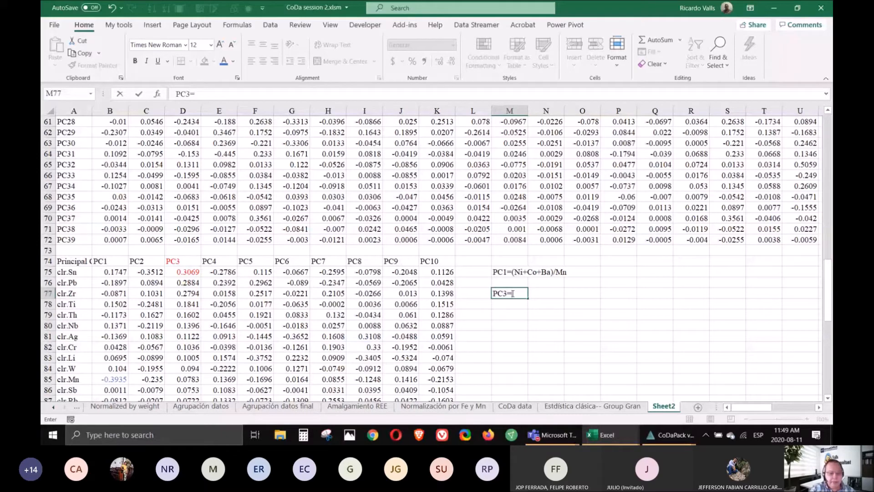
pyautogui.write(' Sn/')
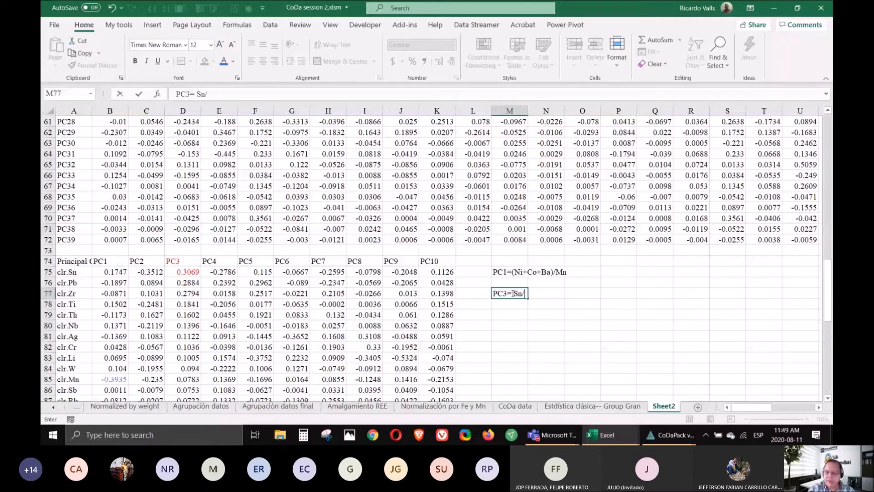
pyautogui.write('(Ca+Mg')
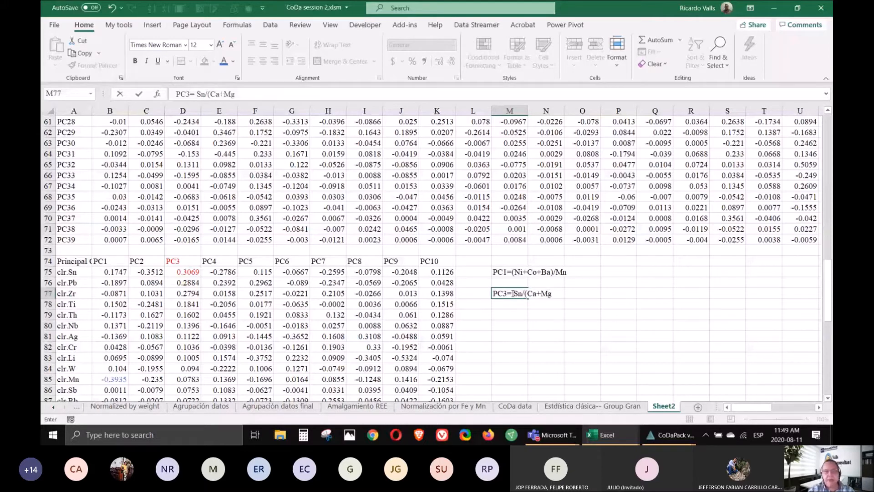
pyautogui.scroll(-12, 181, 320)
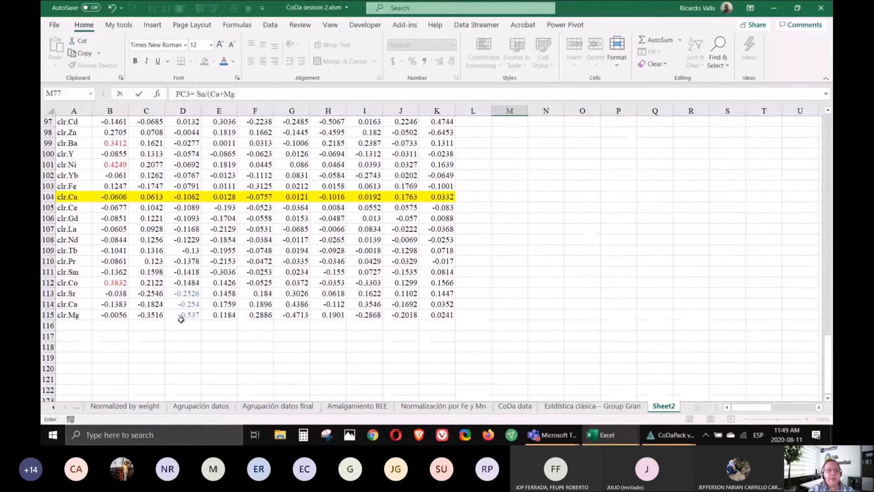
pyautogui.scroll(11, 182, 319)
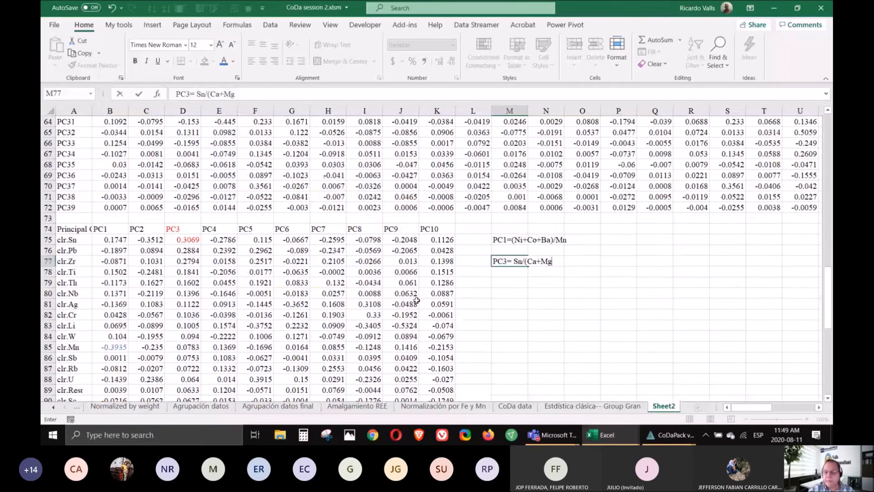
pyautogui.write('+Sr')
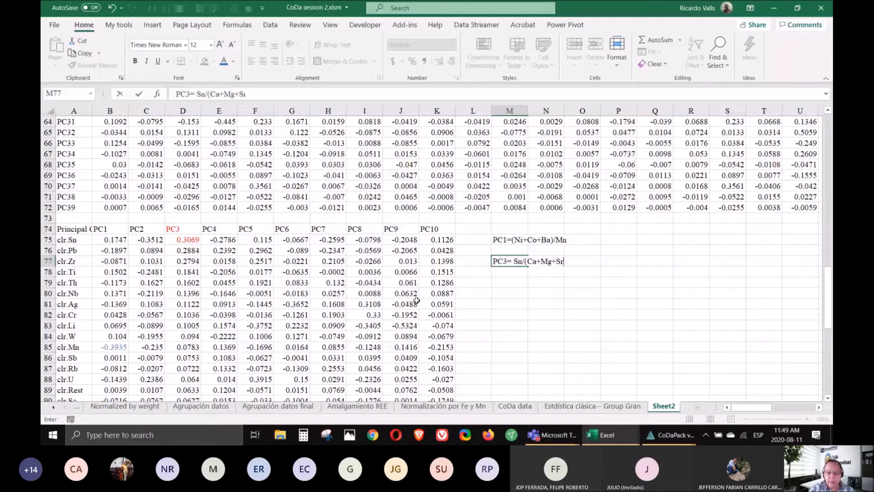
pyautogui.write(')')
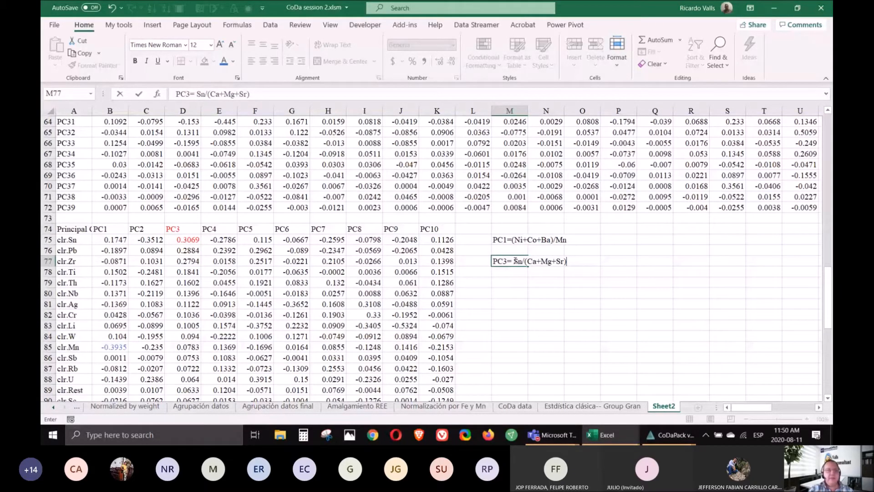
# - Sort the transposed table by PC4 in descending order and examine its highest and lowest values
pyautogui.click(226, 228)
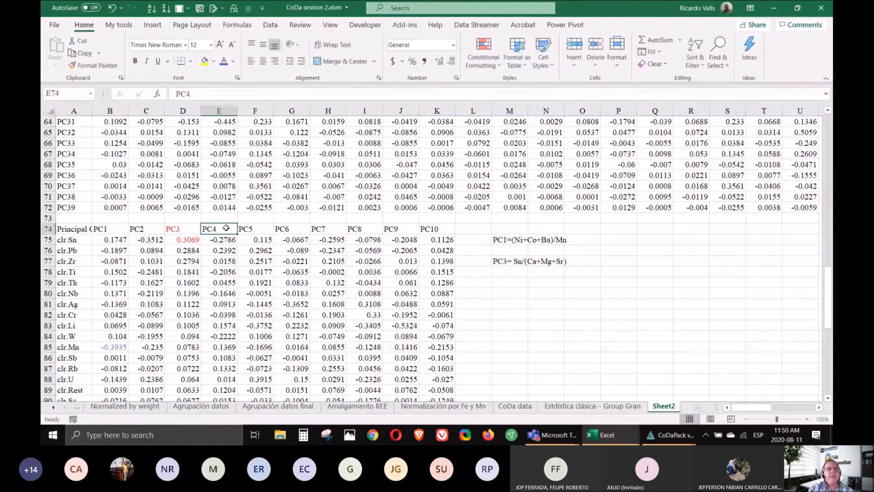
pyautogui.click(168, 10)
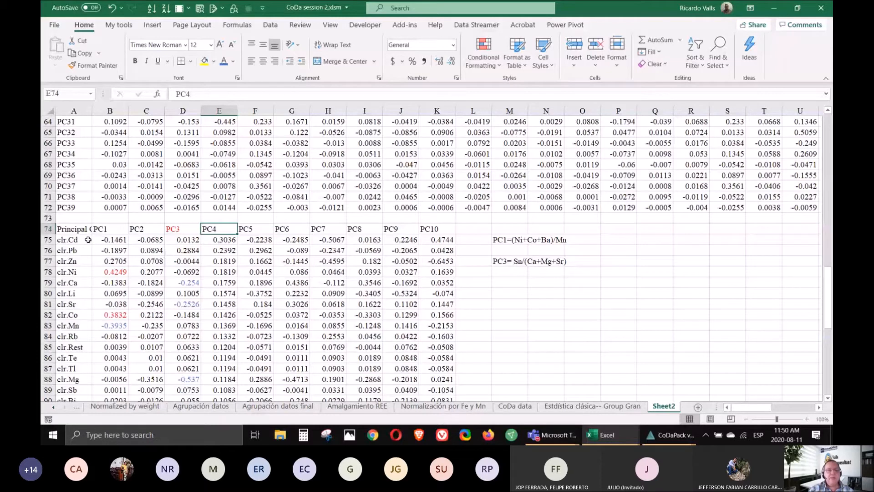
pyautogui.click(223, 244)
pyautogui.scroll(-10, 227, 242)
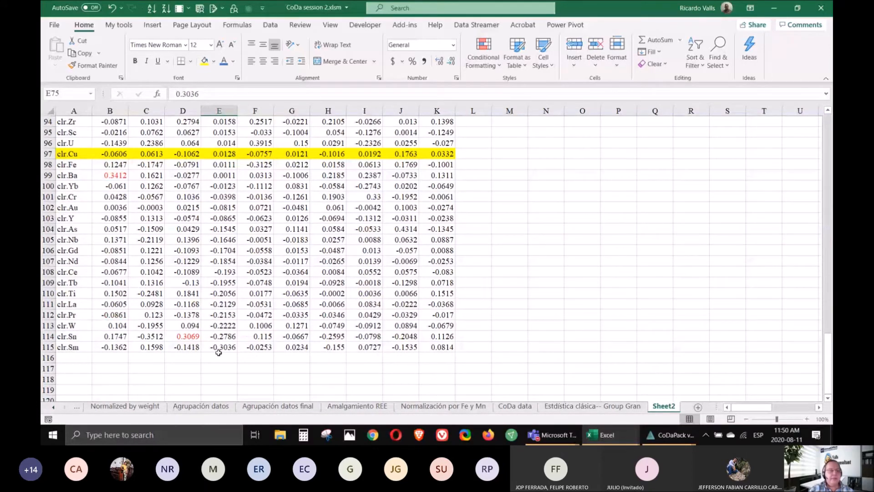
pyautogui.scroll(4, 223, 350)
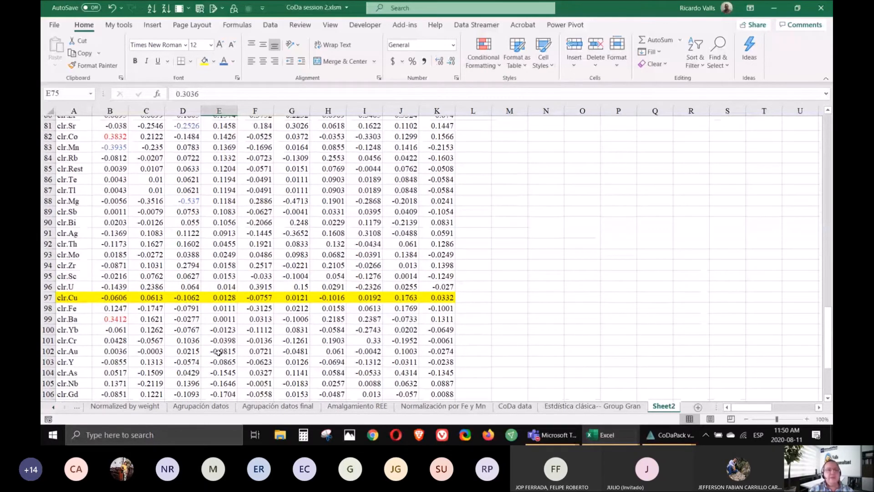
pyautogui.scroll(4, 218, 352)
# - Sort the transposed table by PC5 in descending order and examine its highest and lowest values
pyautogui.click(227, 165)
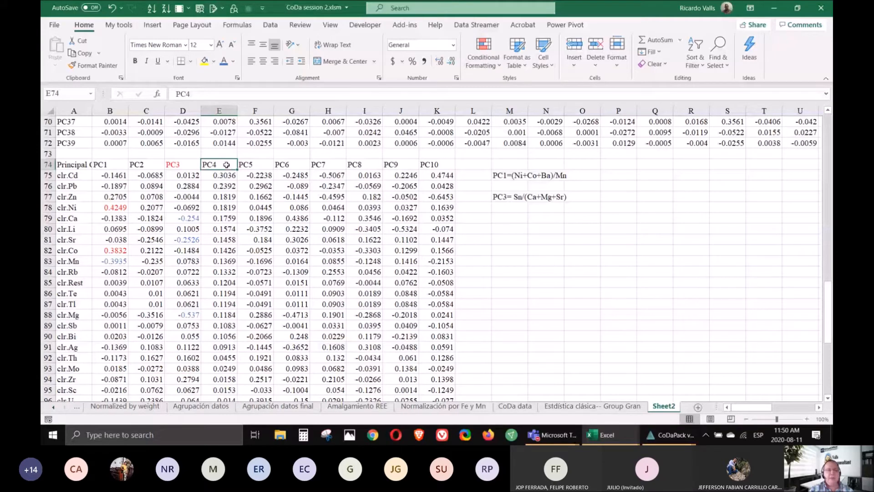
pyautogui.press('Right')
pyautogui.click(165, 6)
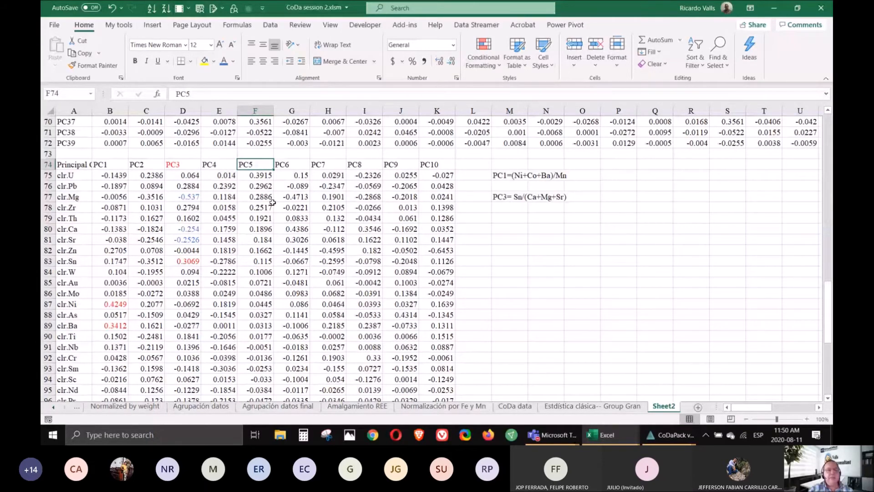
pyautogui.scroll(-9, 275, 198)
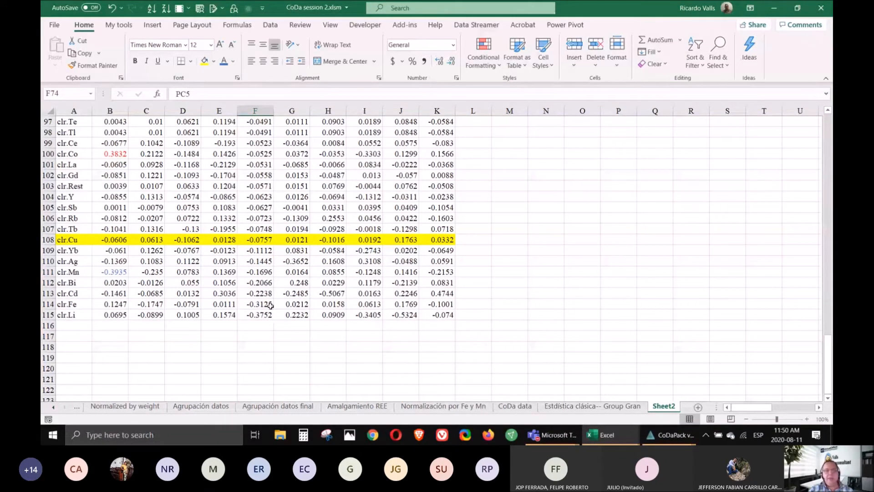
# - Sort the transposed table by PC6 in descending order and examine its highest and lowest values
pyautogui.scroll(10, 270, 306)
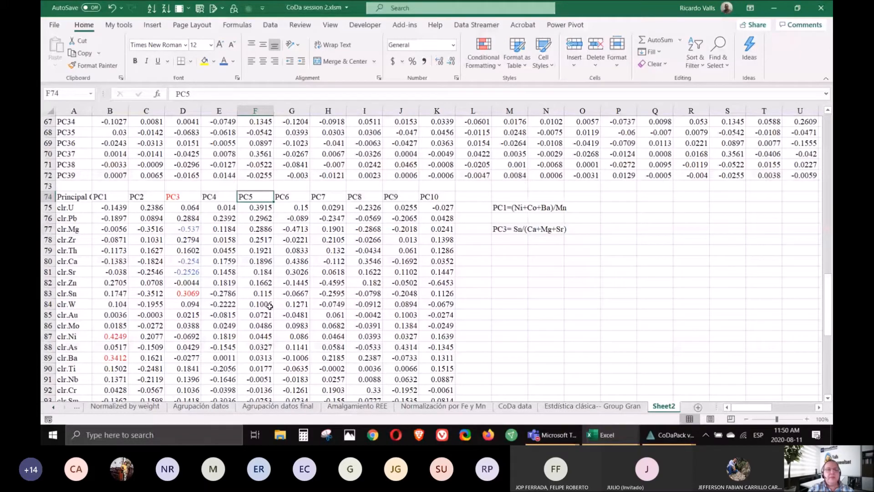
pyautogui.click(294, 197)
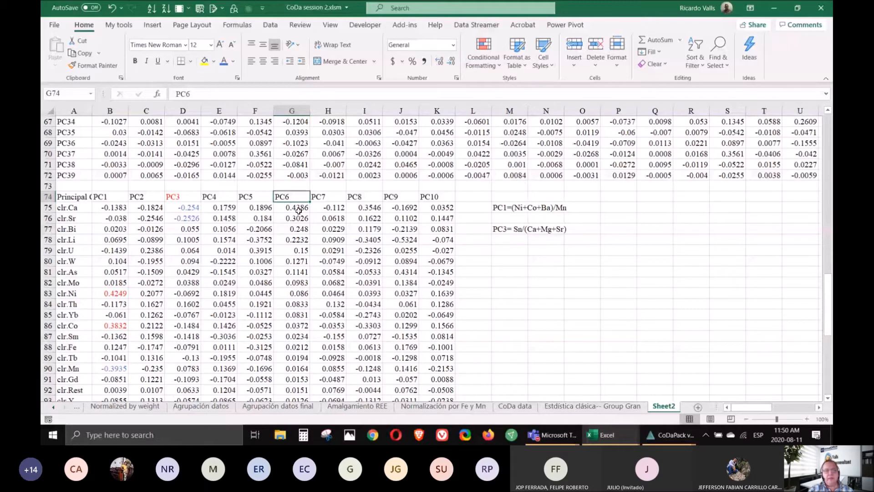
pyautogui.scroll(-9, 299, 211)
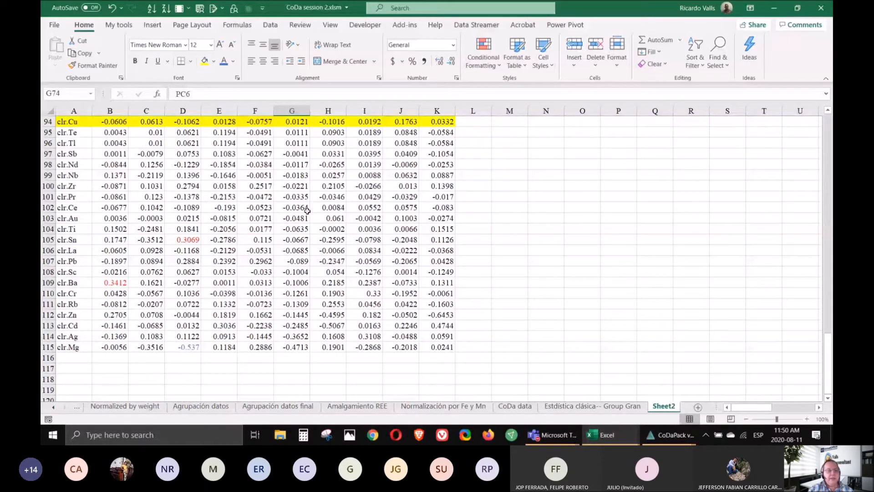
# - Check the lowest PC6 values at the end of the sorted table and return to its header row
pyautogui.scroll(-1, 296, 365)
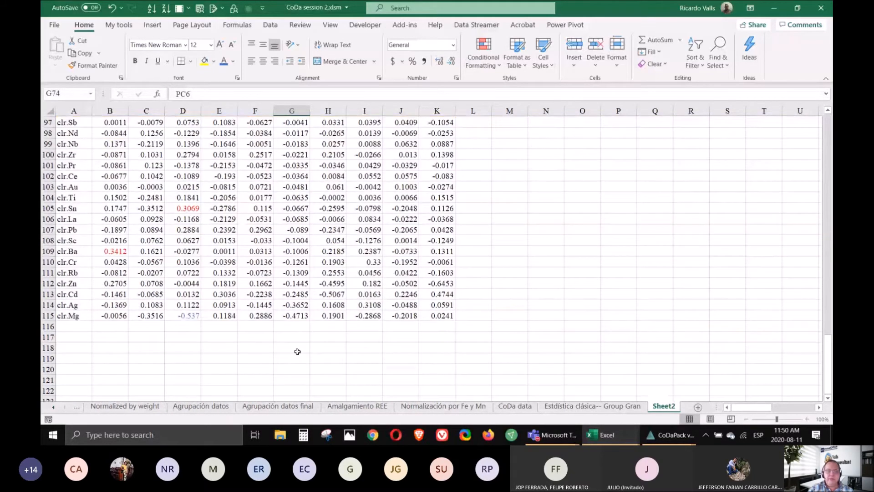
pyautogui.scroll(3, 381, 337)
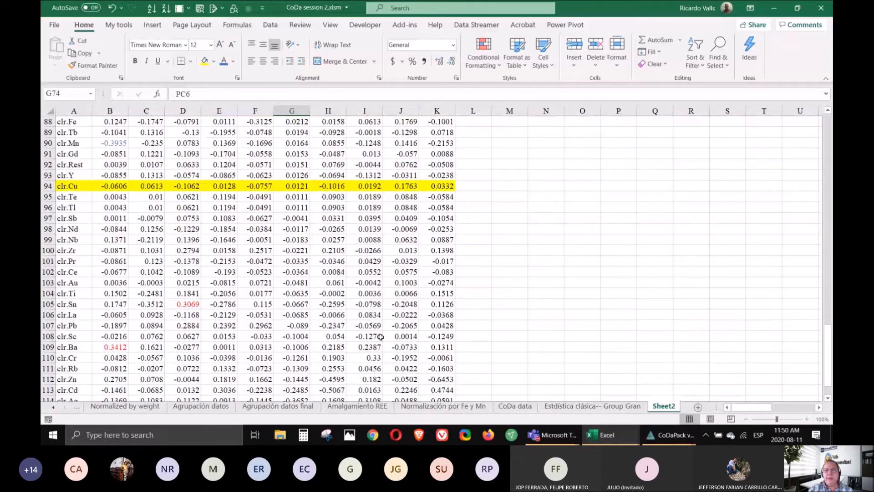
pyautogui.scroll(7, 381, 337)
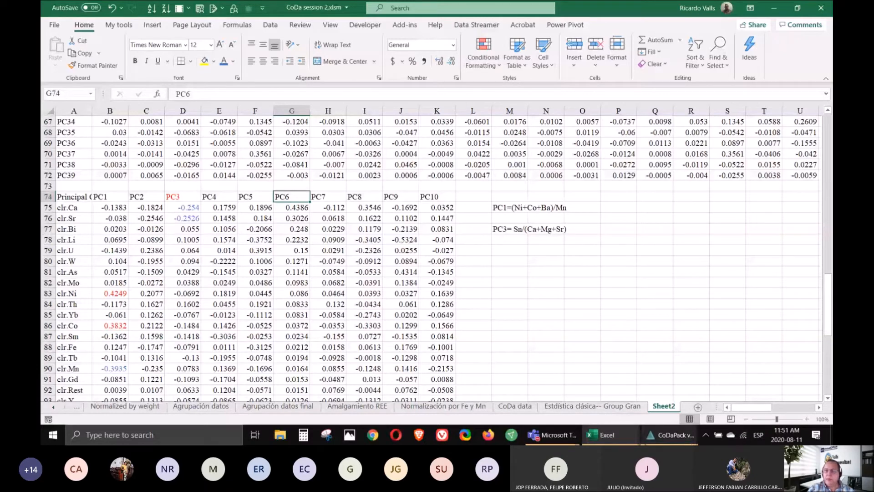
# - Switch to CoDaPack and dismiss the open biplot dialog without generating another plot
pyautogui.moveTo(657, 440)
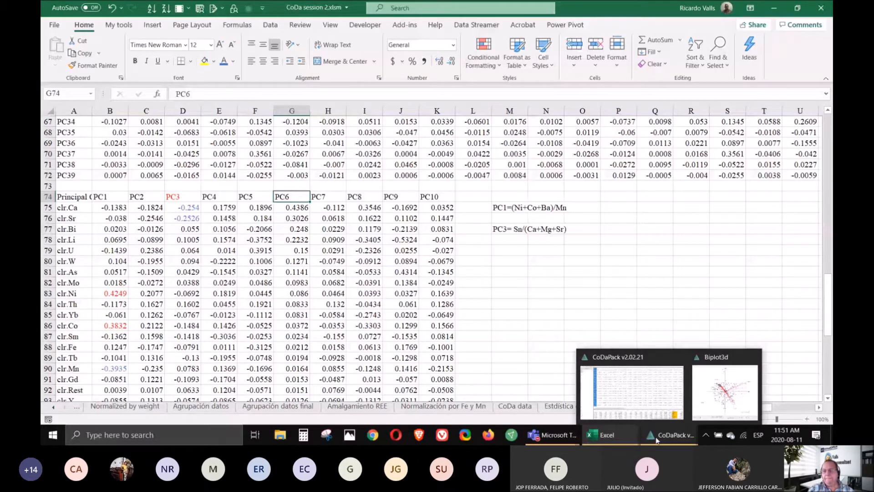
pyautogui.click(640, 396)
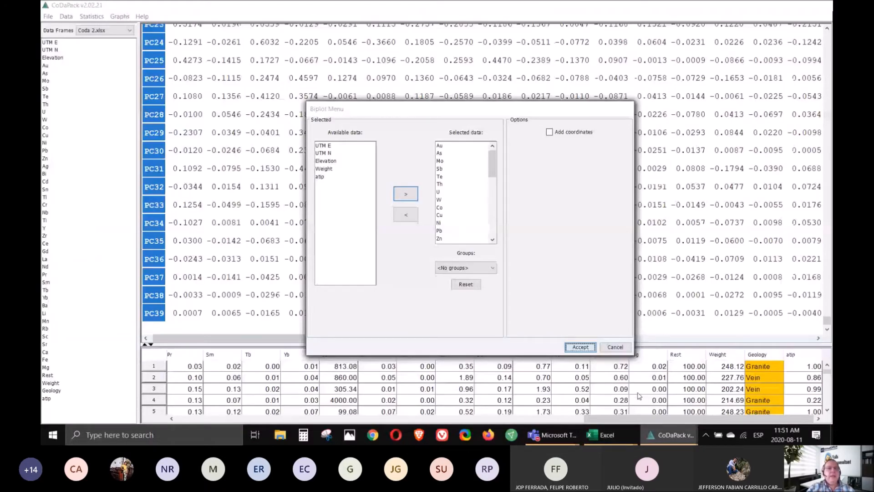
pyautogui.click(616, 347)
# - Start a balance dendrogram and add the variables Au through Rest to its selected data
pyautogui.click(119, 17)
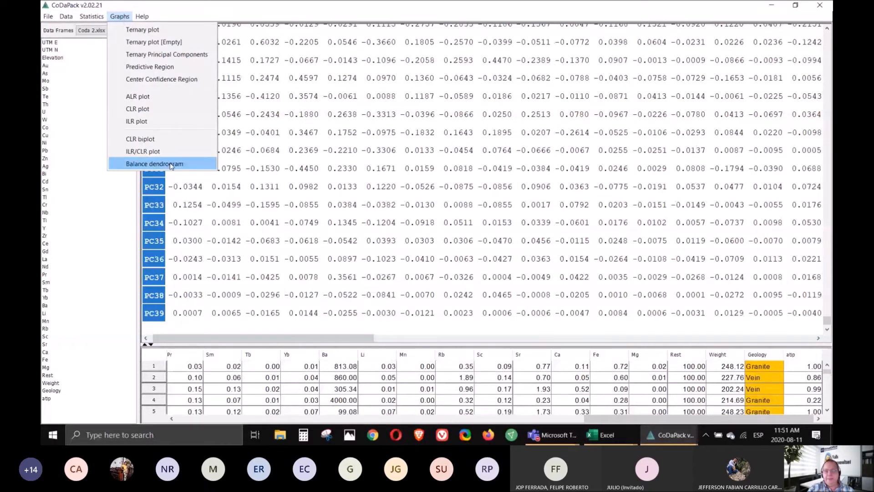
pyautogui.click(171, 165)
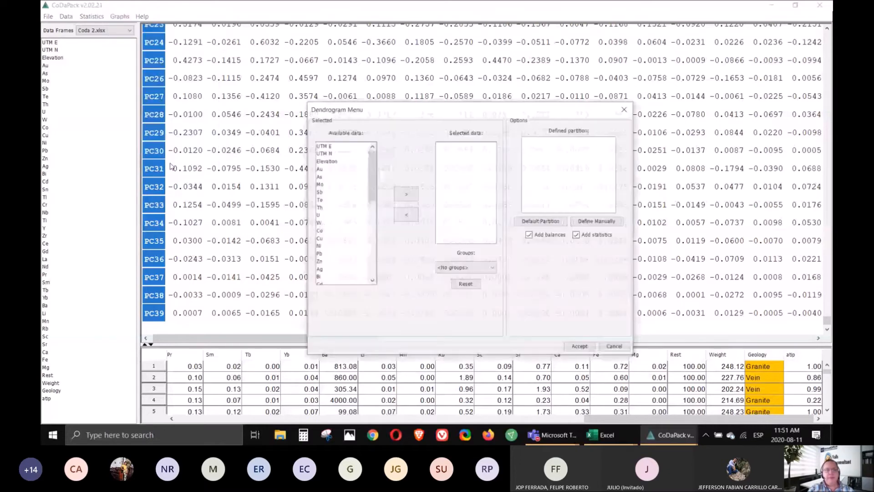
pyautogui.click(320, 169)
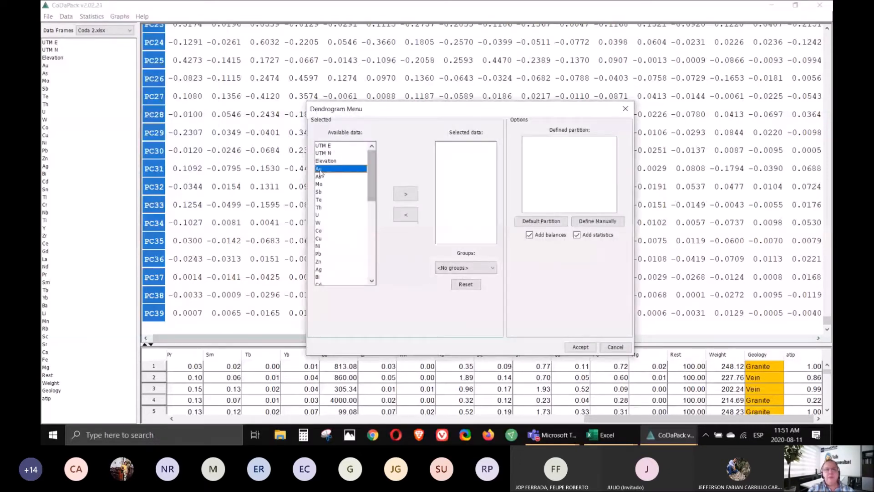
pyautogui.scroll(-10, 320, 173)
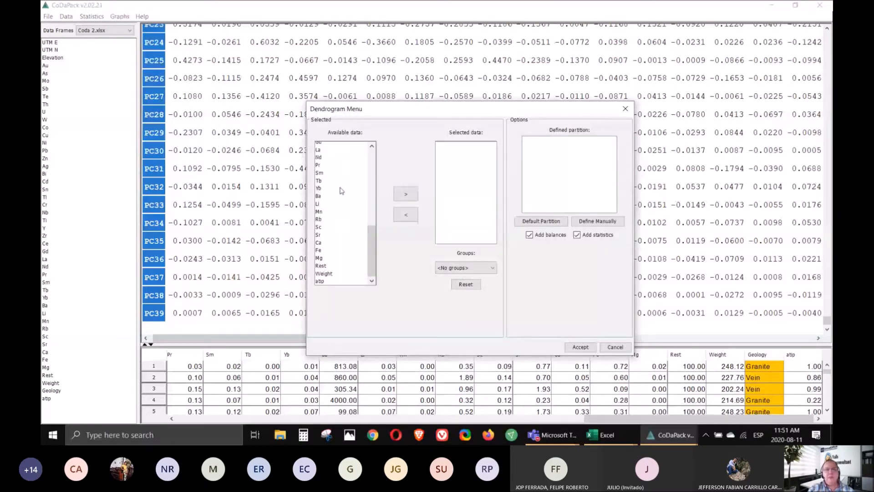
pyautogui.keyDown('shift'); pyautogui.click(323, 266); pyautogui.keyUp('shift')
pyautogui.click(406, 194)
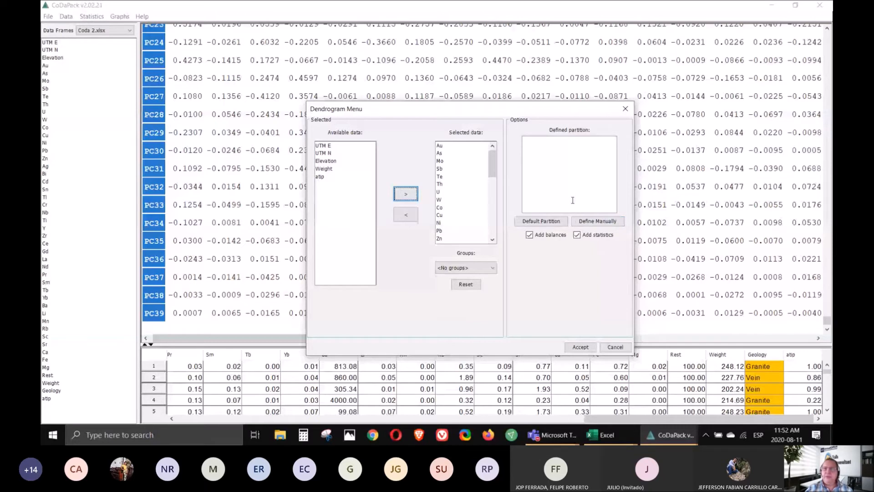
# - Generate the dendrogram with the default partition and widen its plot window on both sides to spread out the element labels
pyautogui.click(541, 221)
pyautogui.click(541, 221)
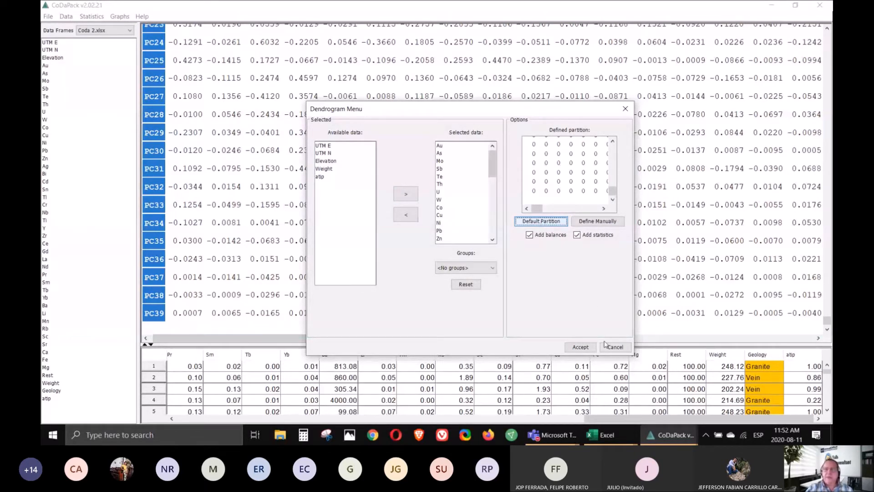
pyautogui.click(583, 349)
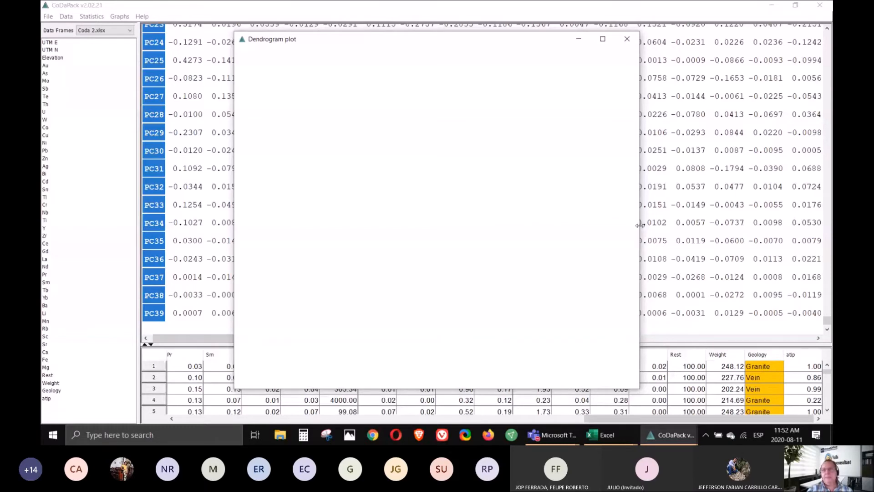
pyautogui.moveTo(640, 224); pyautogui.dragTo(812, 222)
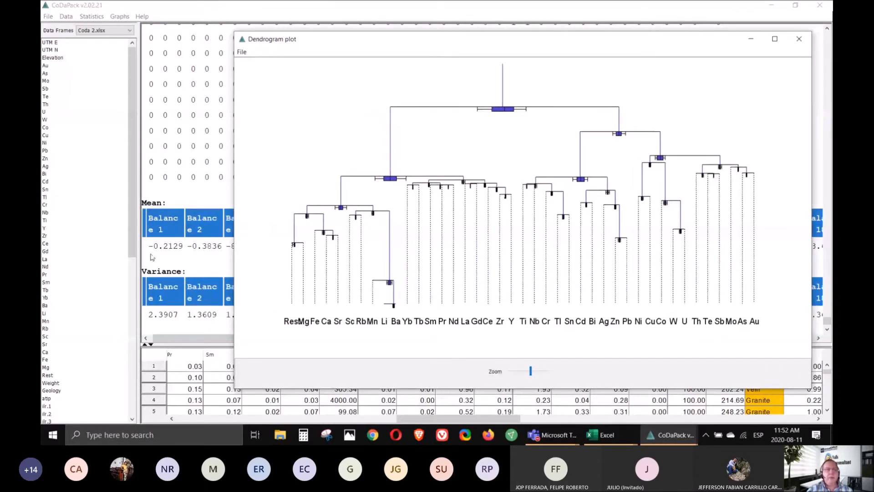
pyautogui.moveTo(233, 224); pyautogui.dragTo(140, 224)
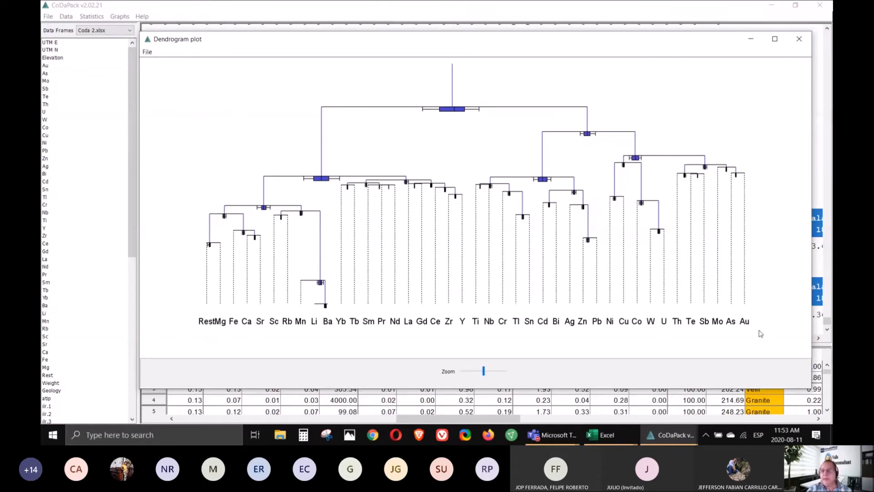
# - Close the dendrogram plot window and return to the numeric output
pyautogui.click(147, 53)
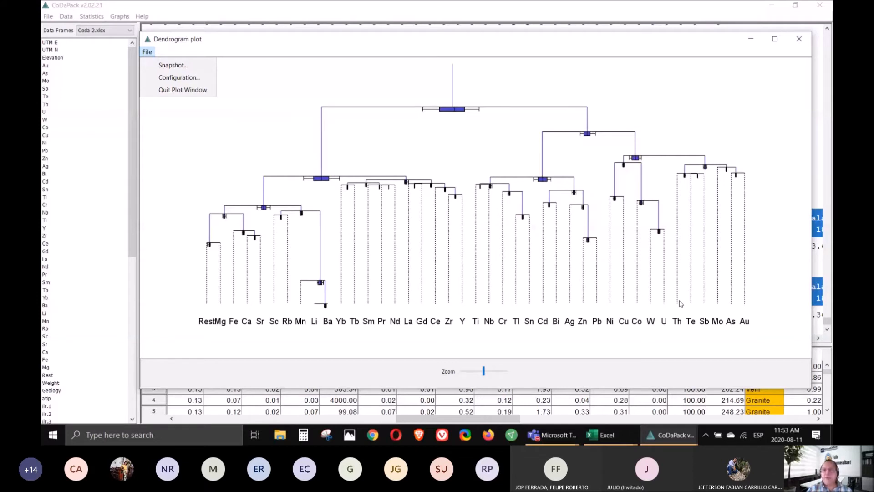
pyautogui.click(799, 44)
pyautogui.click(798, 44)
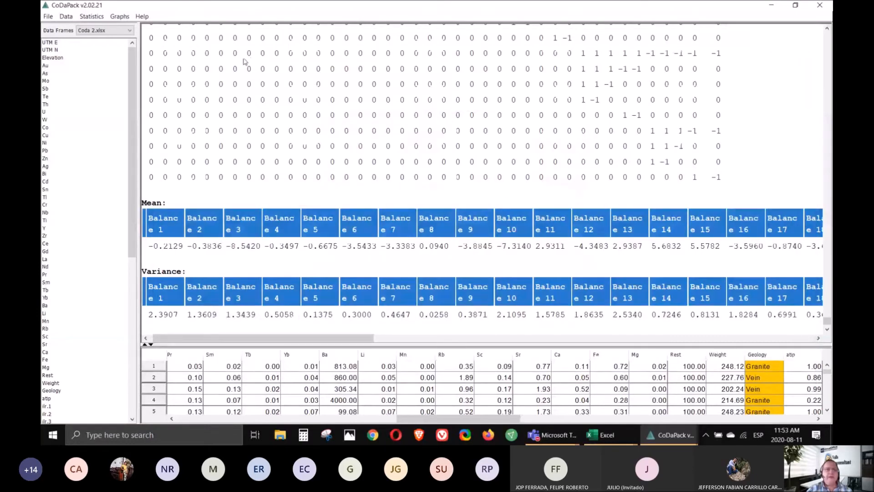
pyautogui.click(119, 16)
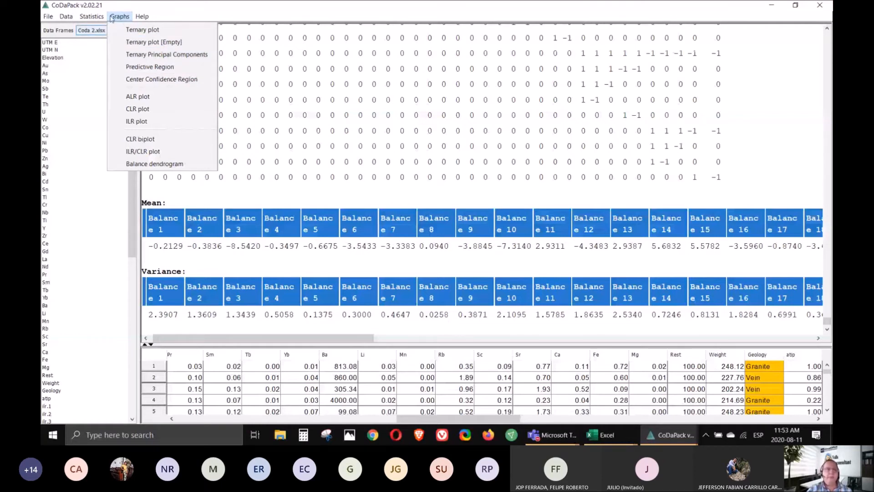
pyautogui.moveTo(66, 17)
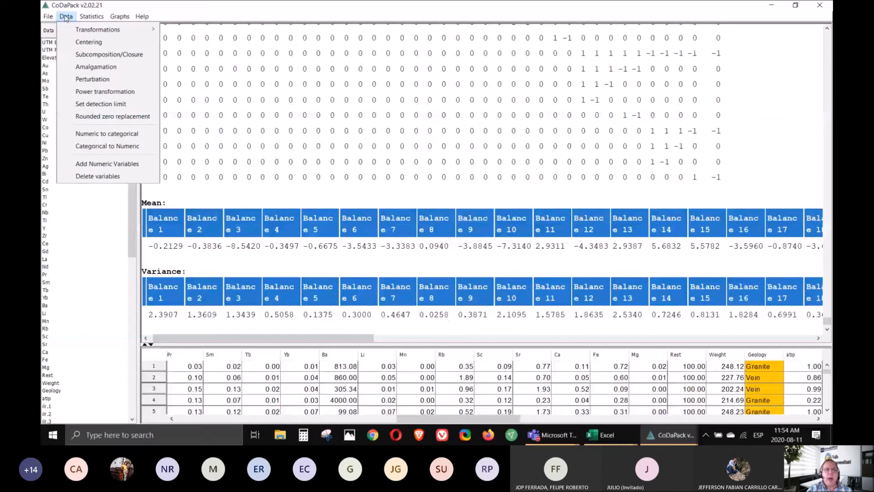
pyautogui.moveTo(77, 33)
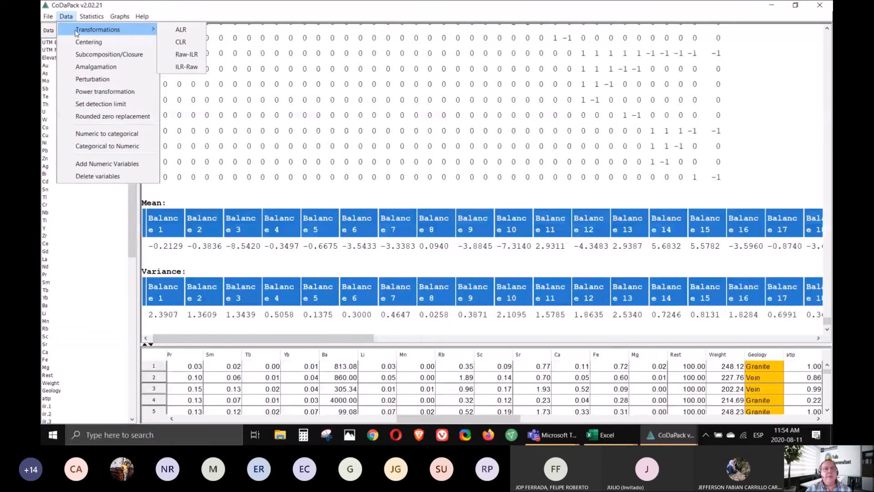
pyautogui.click(98, 18)
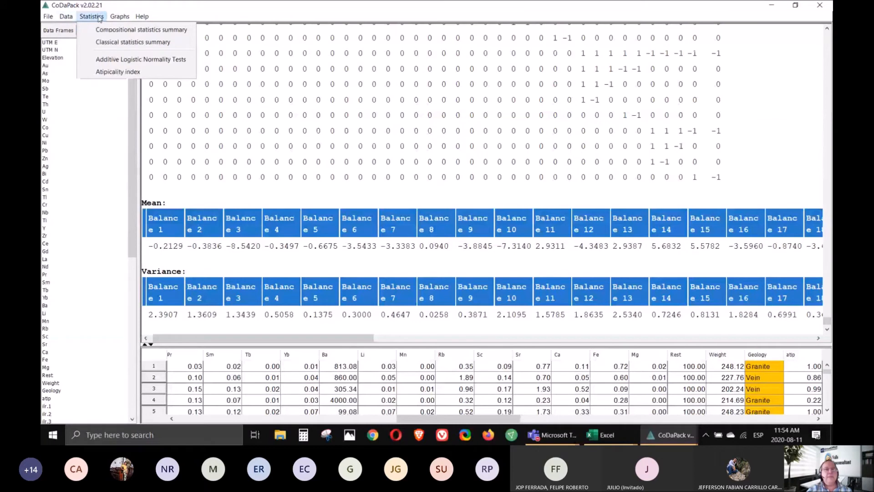
# - Apply the Raw-ALR transformation to variables Au through Rest and enlarge the data table to show the ALR columns
pyautogui.click(66, 17)
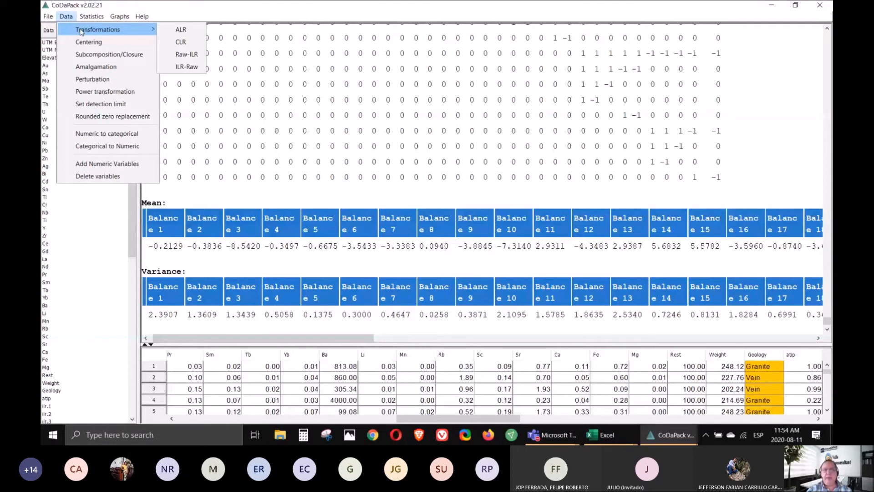
pyautogui.click(178, 29)
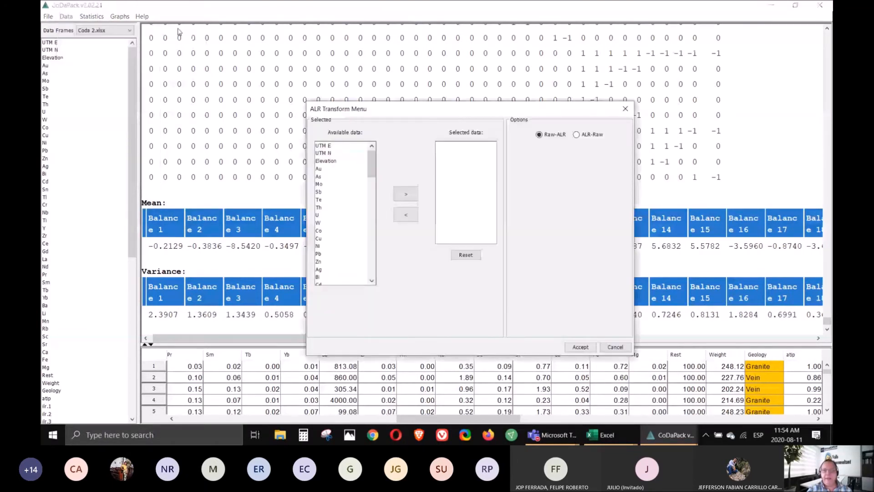
pyautogui.click(320, 170)
pyautogui.scroll(-8, 351, 212)
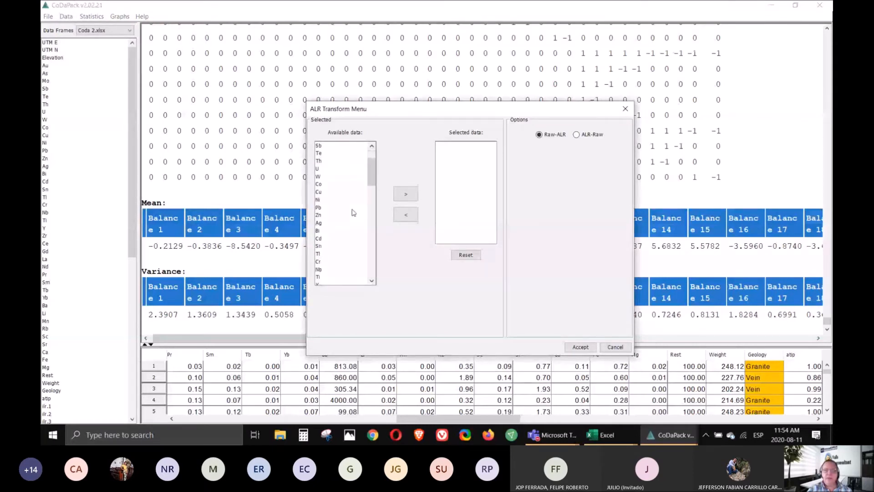
pyautogui.scroll(-1, 351, 213)
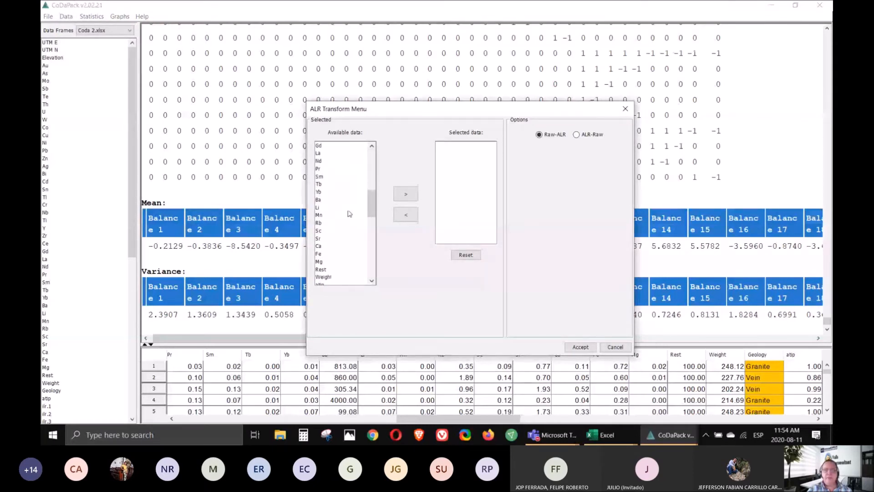
pyautogui.keyDown('shift'); pyautogui.click(319, 270); pyautogui.keyUp('shift')
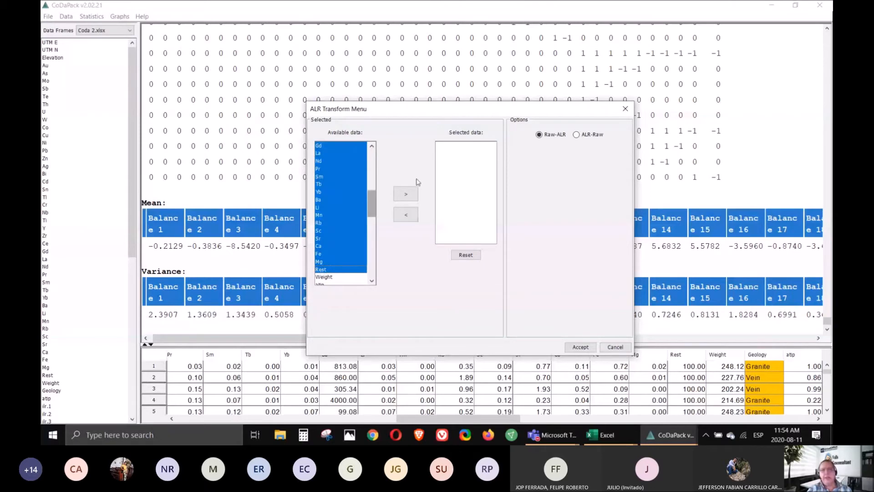
pyautogui.click(405, 195)
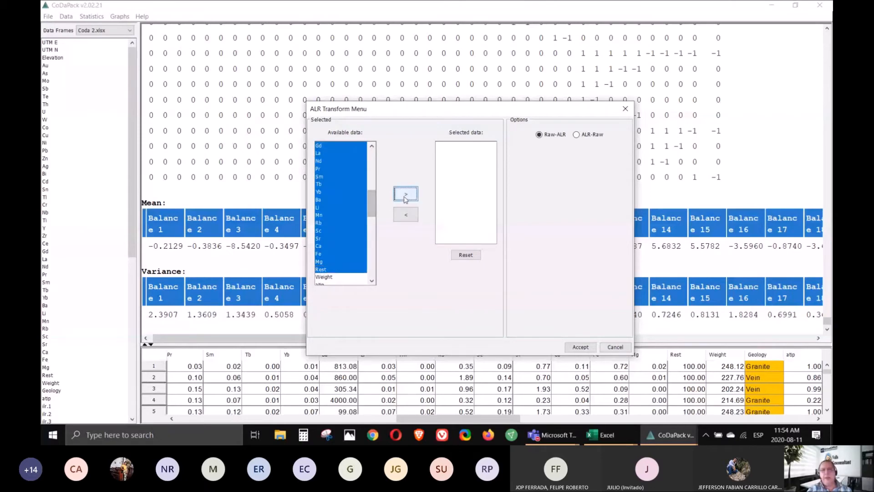
pyautogui.click(581, 348)
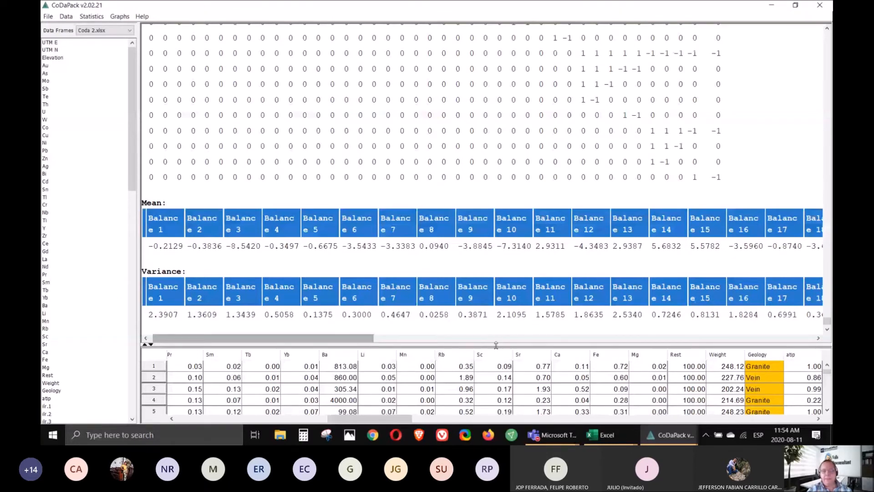
pyautogui.moveTo(496, 345); pyautogui.dragTo(497, 253)
pyautogui.moveTo(389, 419); pyautogui.dragTo(717, 419)
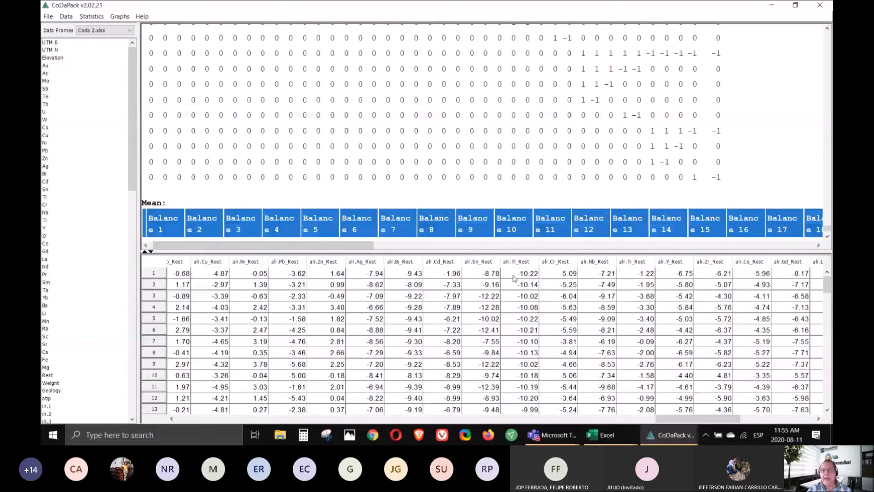
# - Apply the Raw-CLR transformation to variables Au through Mg and show the CLR columns in the data table
pyautogui.click(62, 17)
pyautogui.moveTo(114, 29)
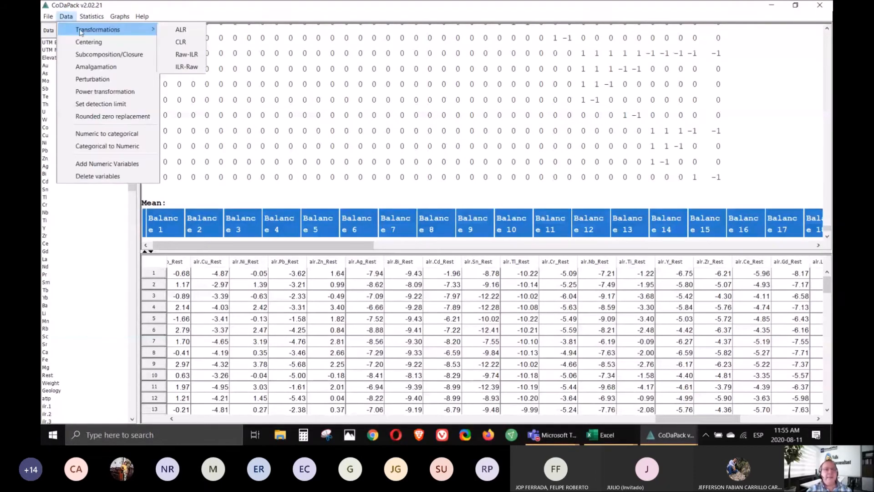
pyautogui.click(180, 43)
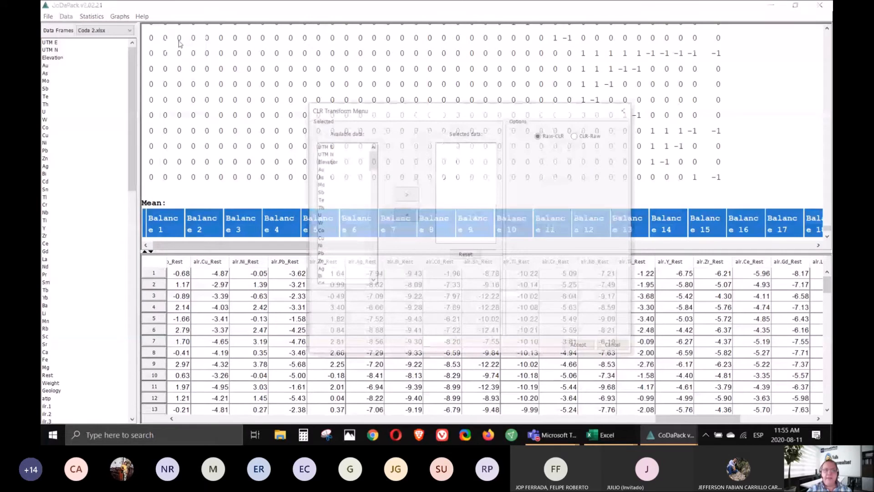
pyautogui.click(320, 171)
pyautogui.moveTo(370, 157); pyautogui.dragTo(375, 189)
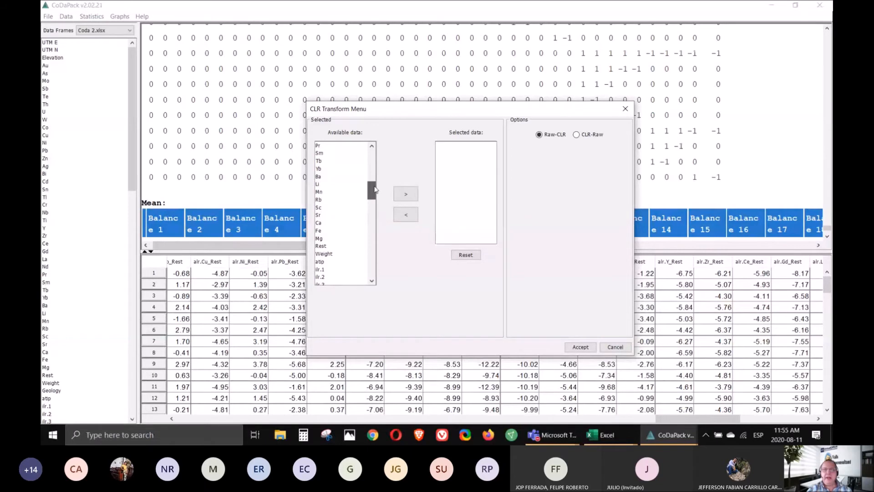
pyautogui.keyDown('shift'); pyautogui.click(320, 239); pyautogui.keyUp('shift')
pyautogui.click(407, 195)
pyautogui.click(585, 349)
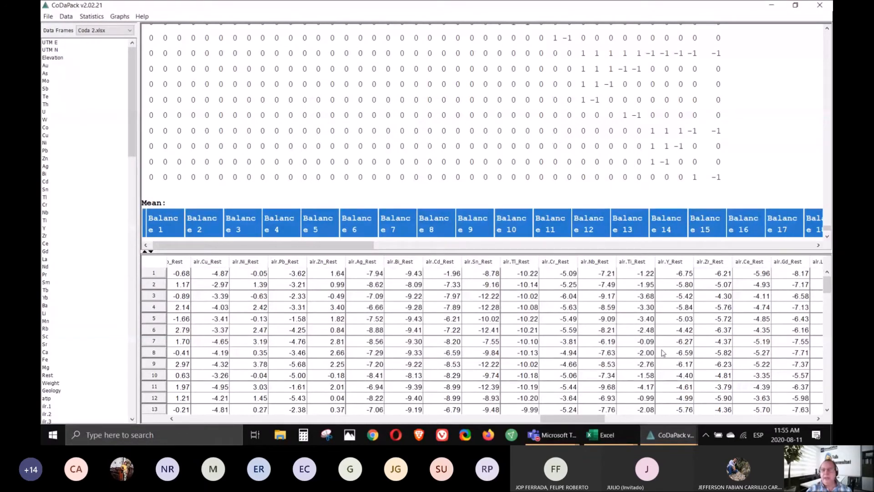
pyautogui.moveTo(586, 417); pyautogui.dragTo(709, 413)
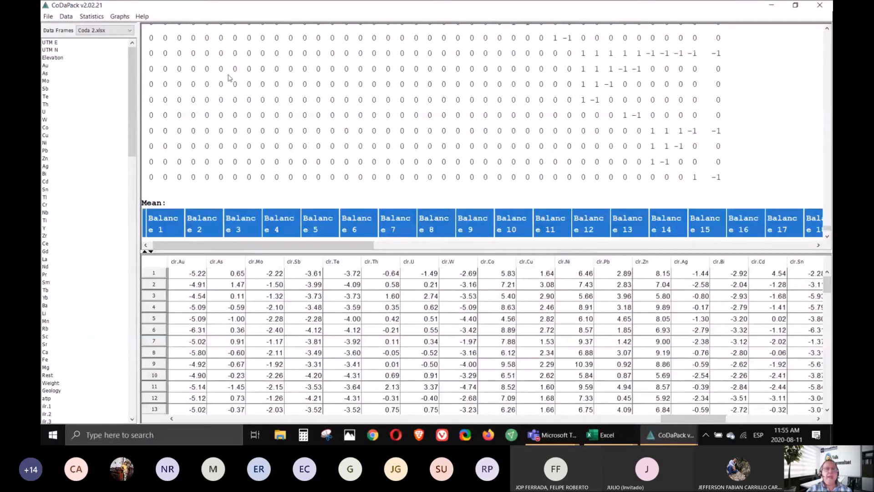
# - Open the Raw-ILR transformation and add variables Au through Rest to the selected data, moving the dialog aside
pyautogui.click(67, 17)
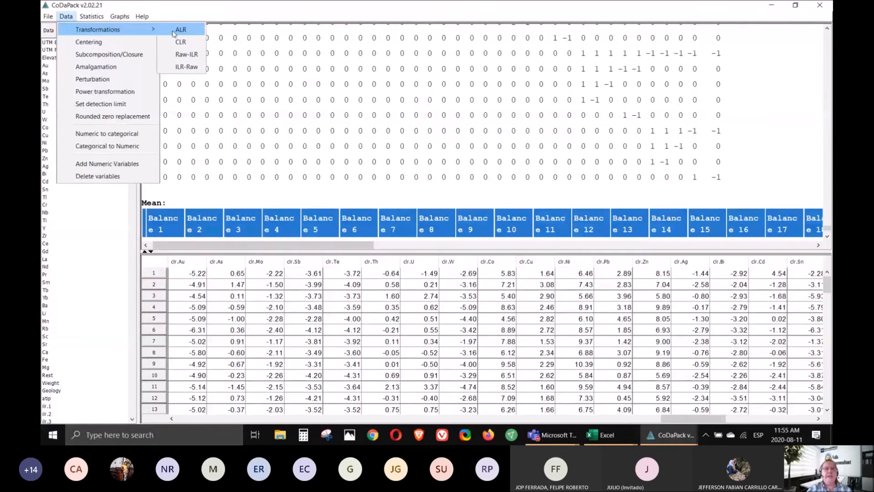
pyautogui.click(192, 55)
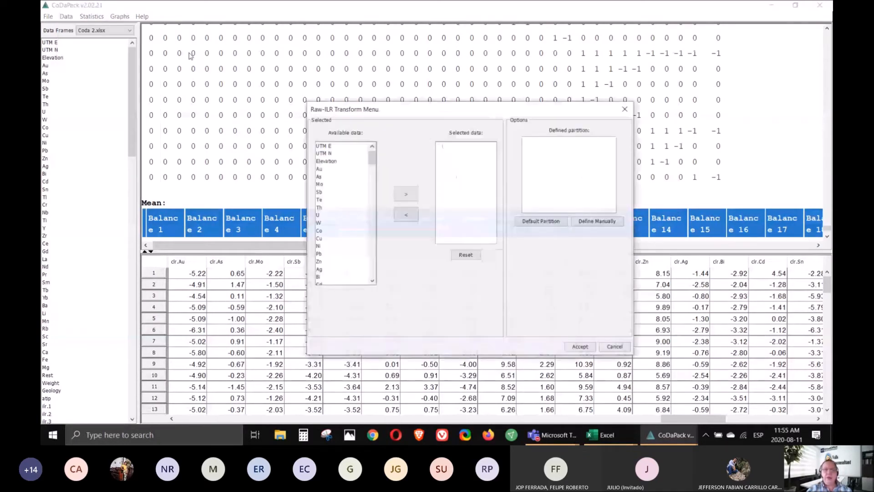
pyautogui.click(322, 169)
pyautogui.moveTo(372, 155); pyautogui.dragTo(321, 145)
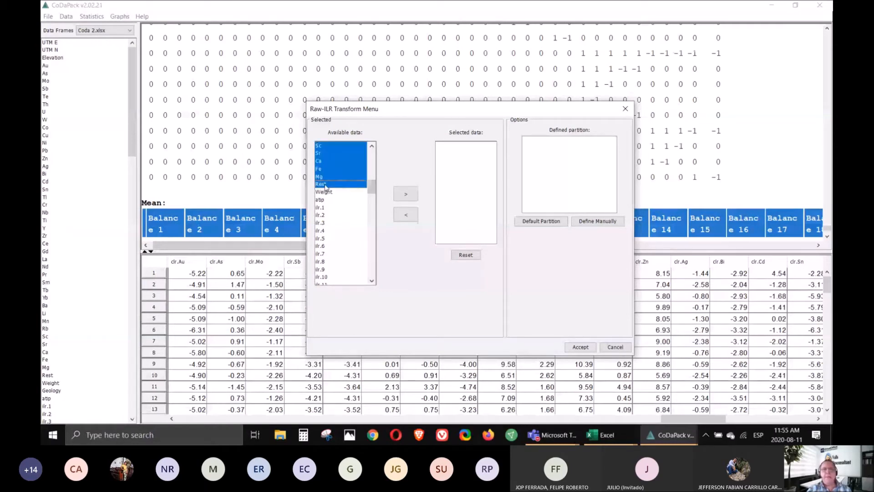
pyautogui.click(401, 194)
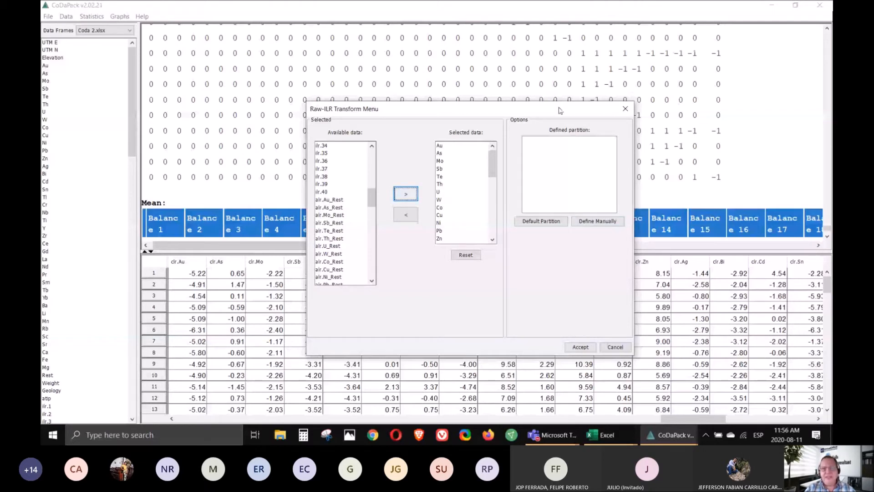
pyautogui.moveTo(561, 111); pyautogui.dragTo(482, 52)
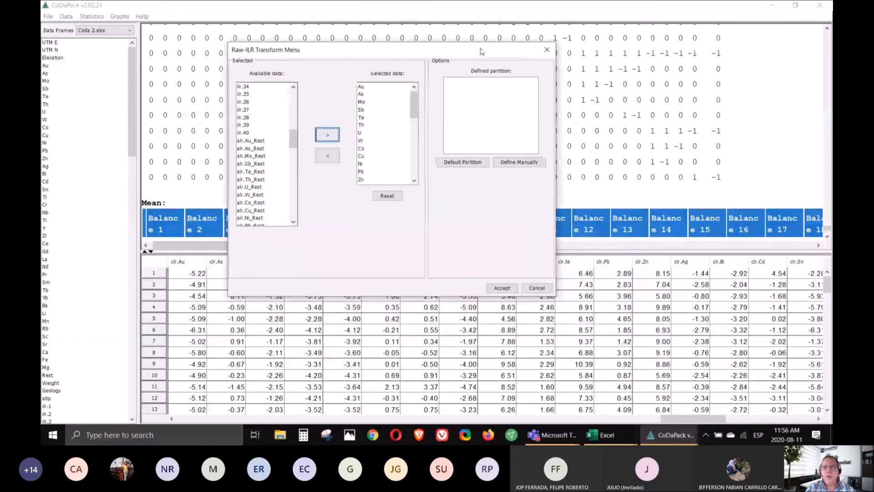
# - Open the manual definition of the ILR binary partition and reposition its window so the whole sign table fits on screen
pyautogui.click(523, 163)
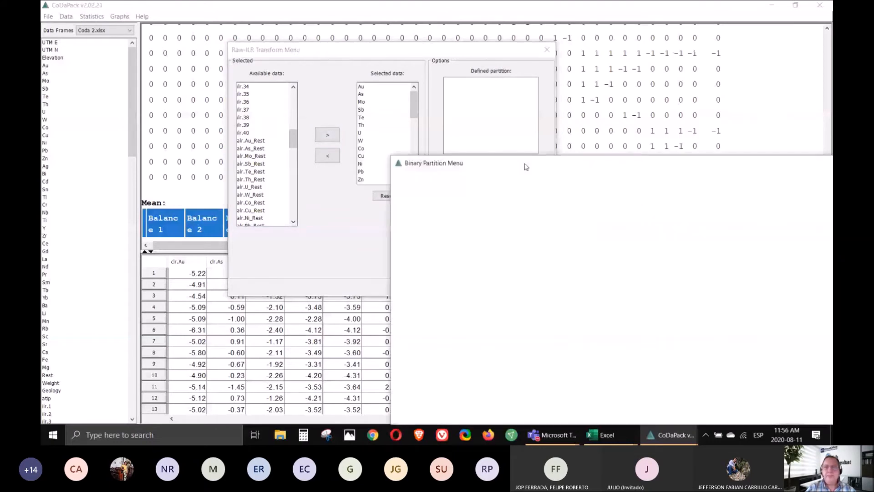
pyautogui.moveTo(523, 165); pyautogui.dragTo(328, 60)
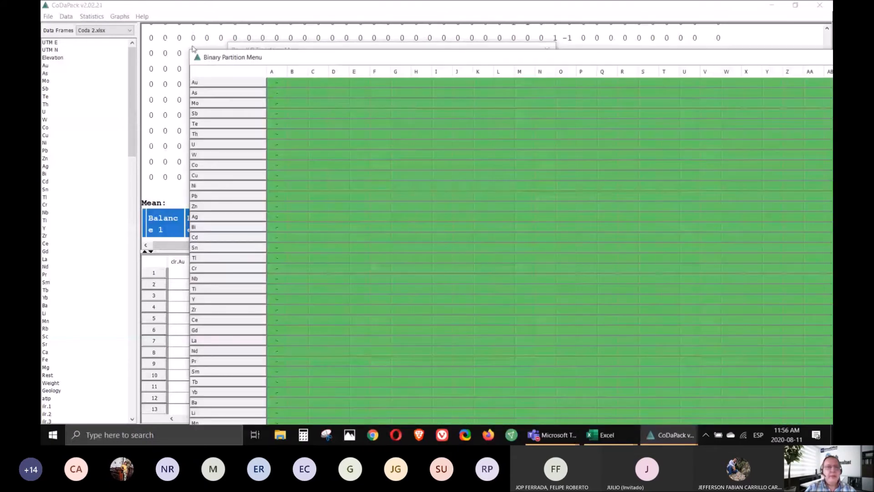
pyautogui.moveTo(190, 50); pyautogui.dragTo(219, 92)
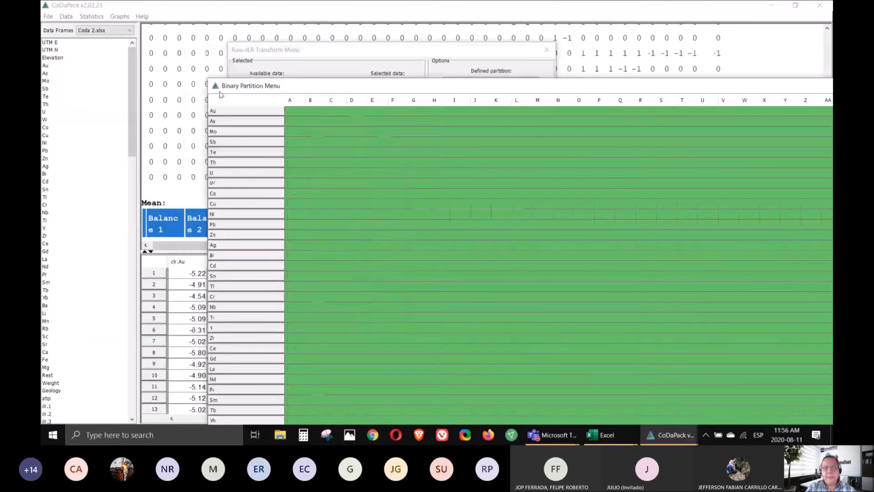
pyautogui.moveTo(320, 85); pyautogui.dragTo(271, 46)
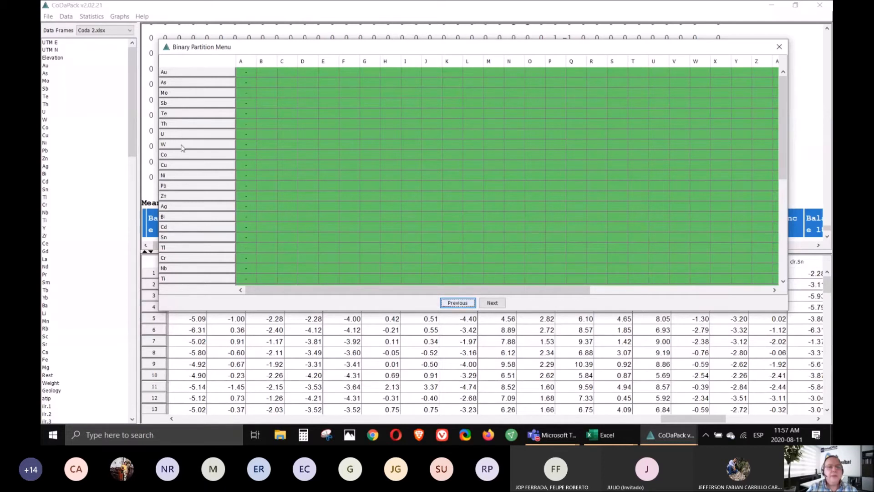
# - Set Au through W to + in partition column A, leaving the other elements at -, and advance to the next balance
pyautogui.click(247, 144)
pyautogui.click(245, 134)
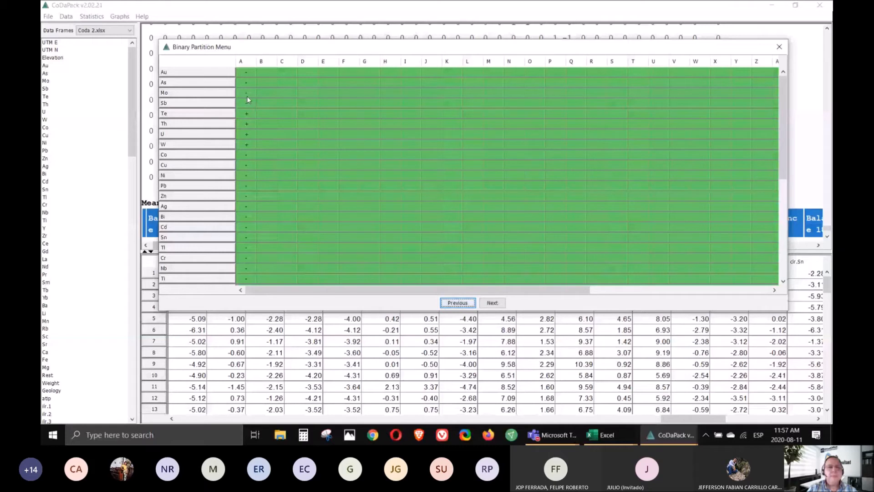
pyautogui.click(247, 105)
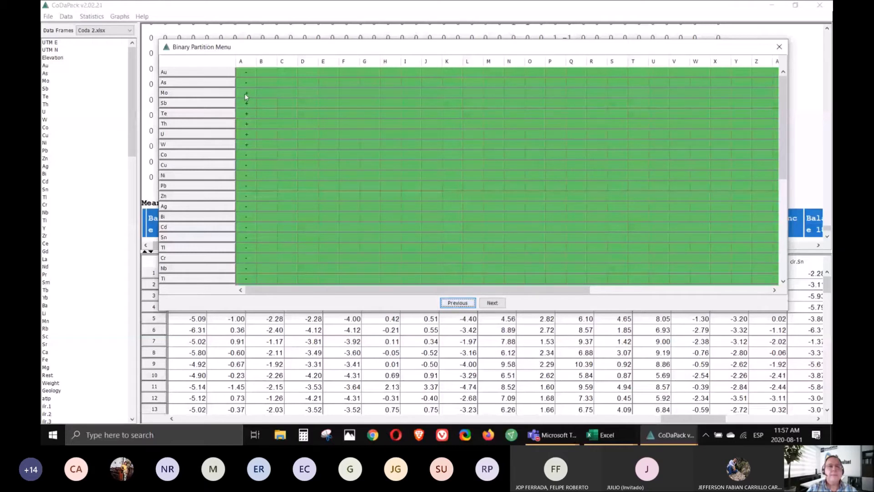
pyautogui.click(247, 88)
pyautogui.click(248, 81)
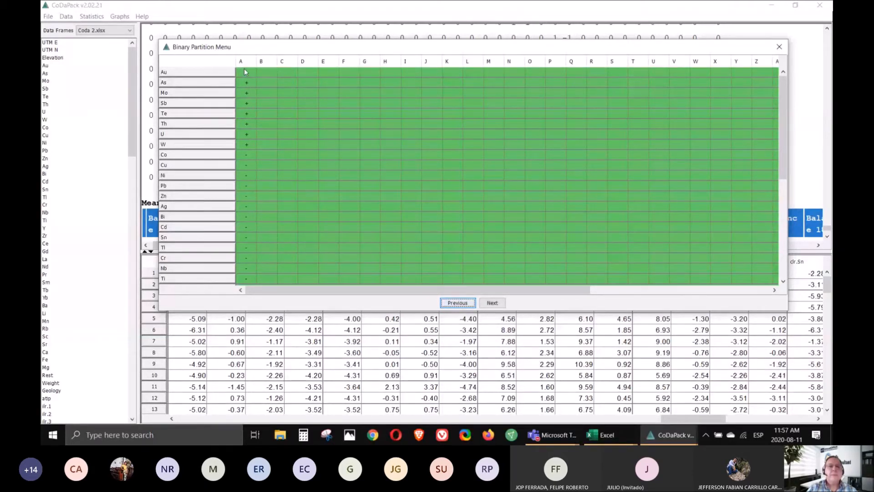
pyautogui.click(247, 73)
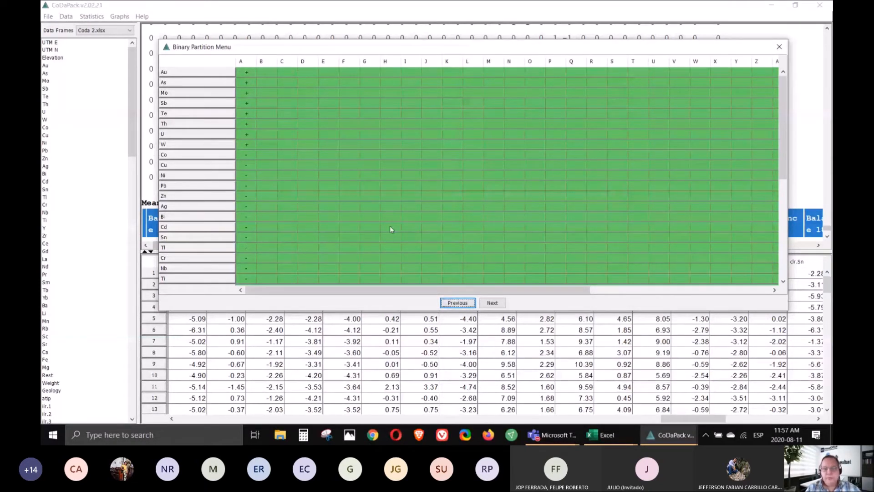
pyautogui.click(493, 306)
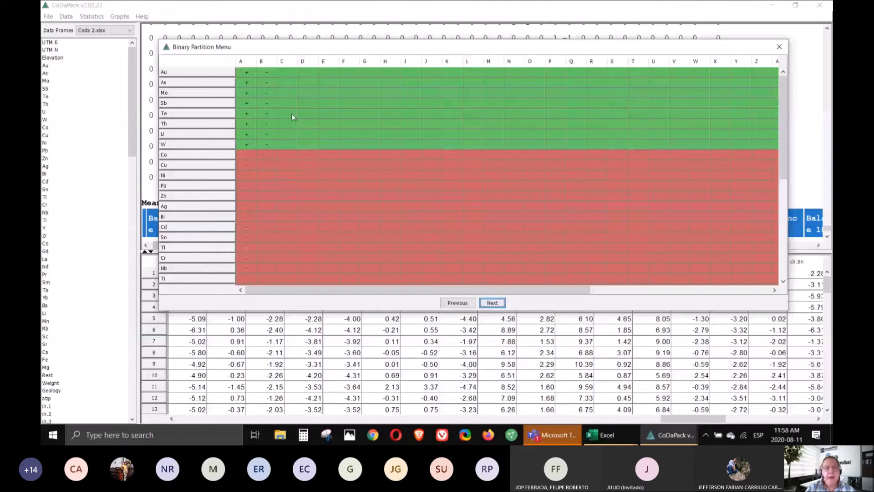
# - Separate Au (-) from As through W (+) in column B, and As (-) from Mo through W (+) in column C
pyautogui.click(267, 134)
pyautogui.click(269, 92)
pyautogui.click(269, 84)
pyautogui.click(490, 303)
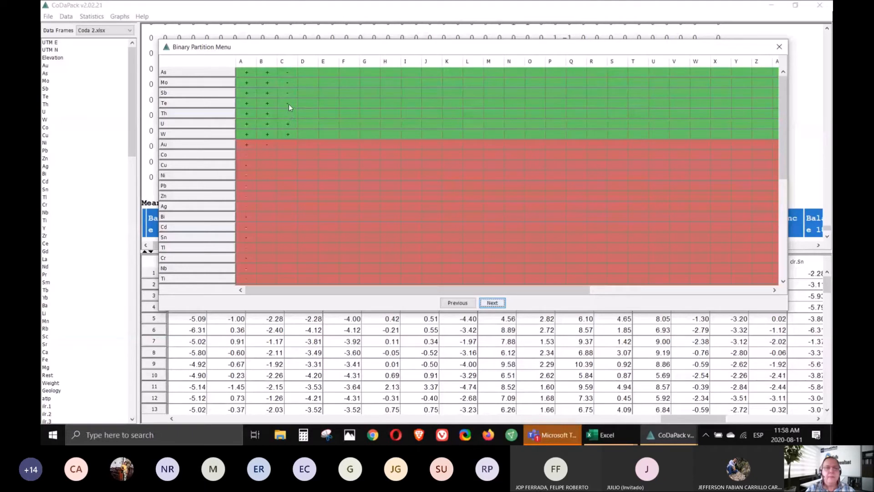
pyautogui.click(290, 114)
pyautogui.click(288, 92)
pyautogui.click(289, 84)
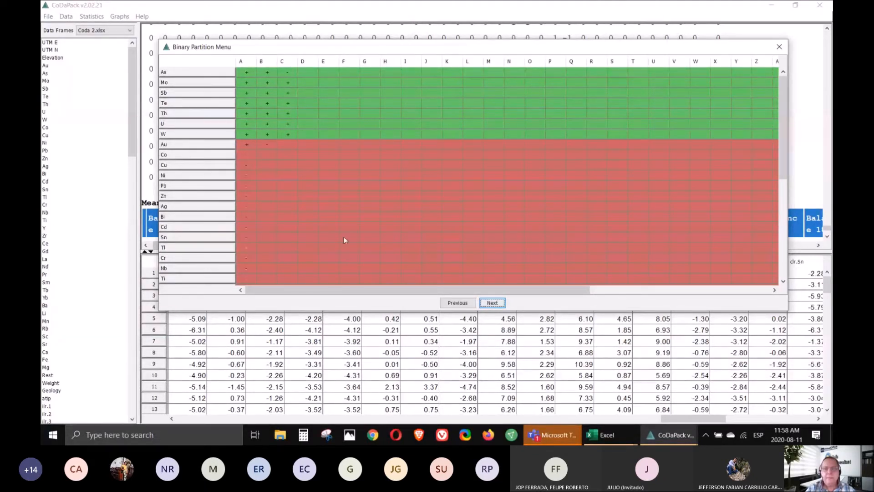
pyautogui.click(490, 303)
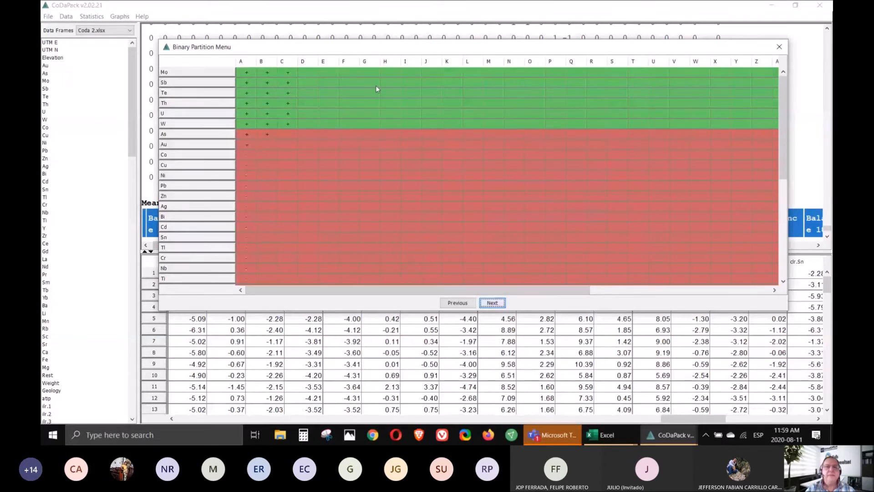
# - Separate Mo (-) from Sb through W (+) in column D, and Sb (-) from Te through W (+) in column E
pyautogui.click(309, 124)
pyautogui.click(310, 113)
pyautogui.click(310, 103)
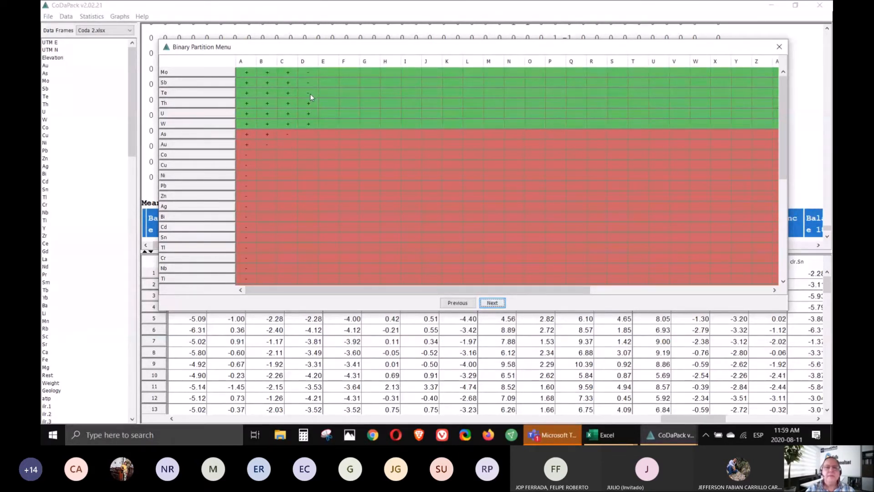
pyautogui.click(310, 93)
pyautogui.click(493, 303)
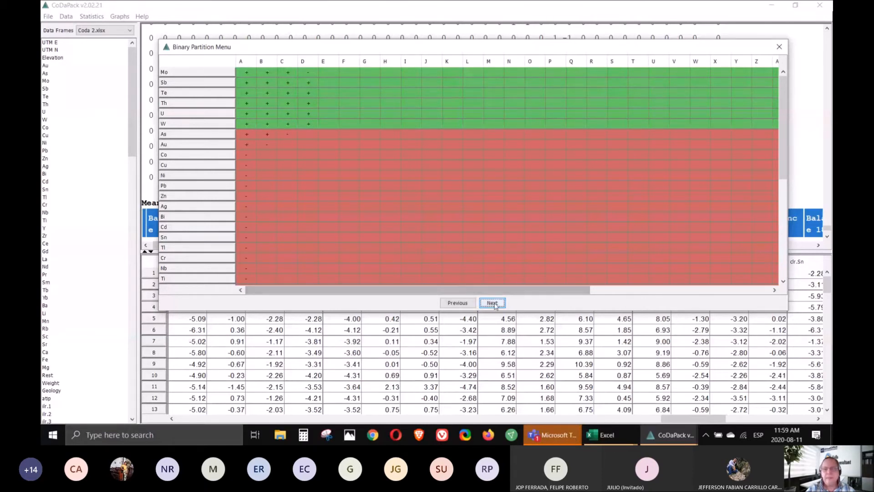
pyautogui.click(330, 113)
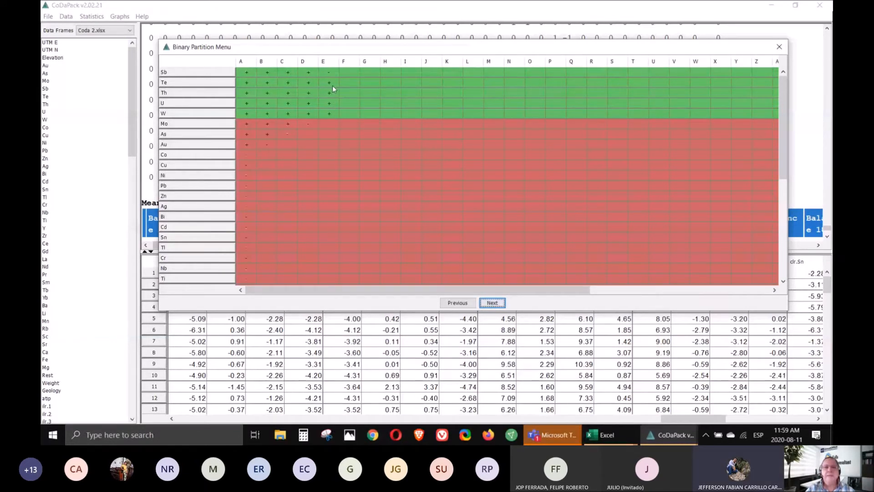
pyautogui.click(500, 301)
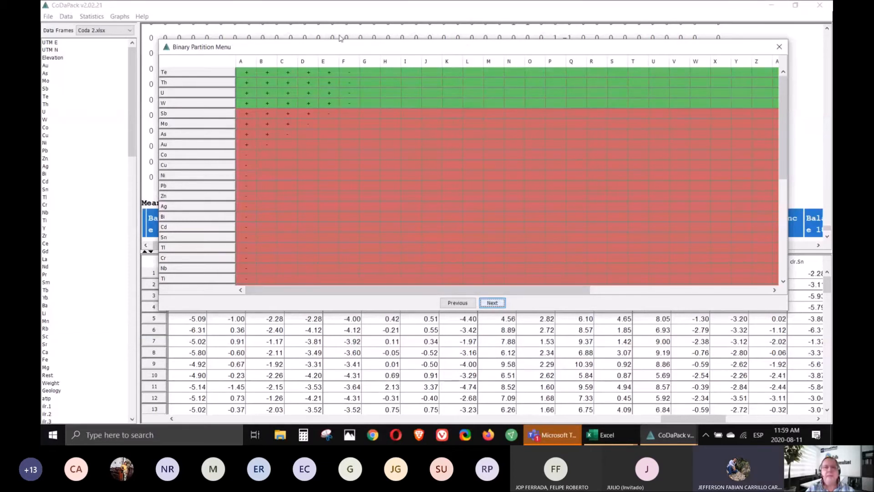
# - Complete the first group's balances by splitting off Te, Th and U as - in columns F, G and H, with the remaining elements at +
pyautogui.click(349, 103)
pyautogui.click(351, 93)
pyautogui.click(351, 82)
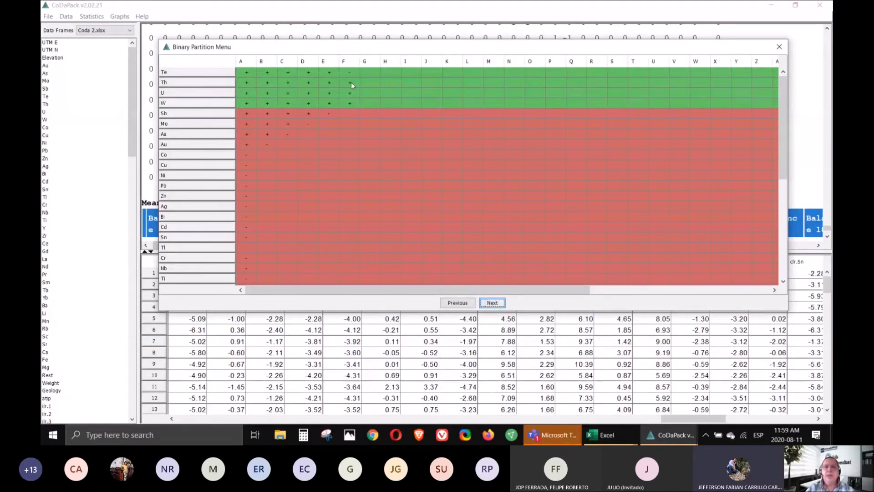
pyautogui.click(493, 302)
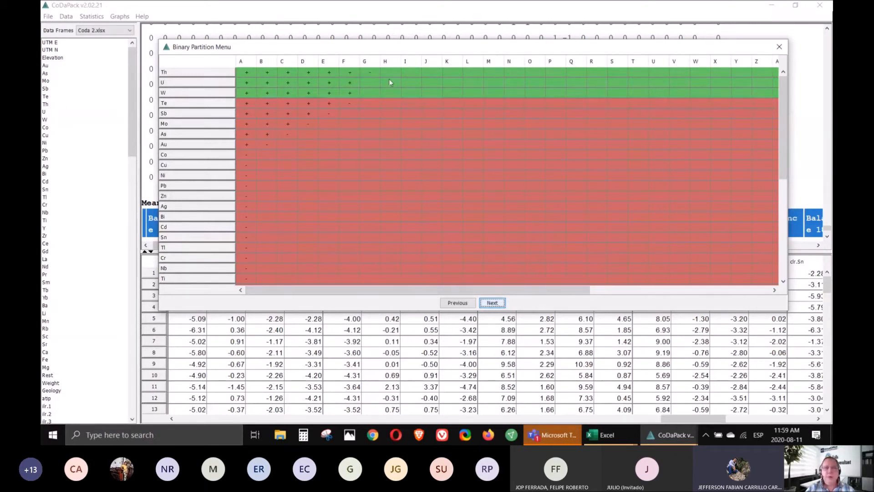
pyautogui.click(367, 94)
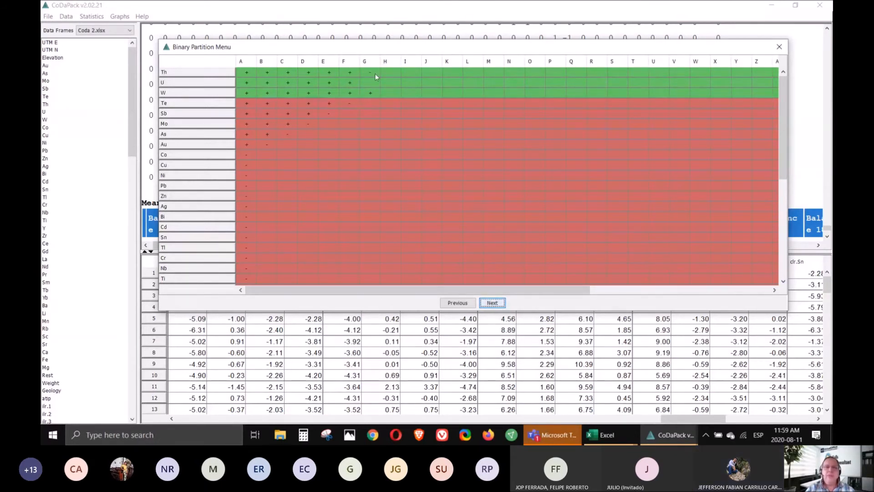
pyautogui.click(373, 83)
pyautogui.click(493, 303)
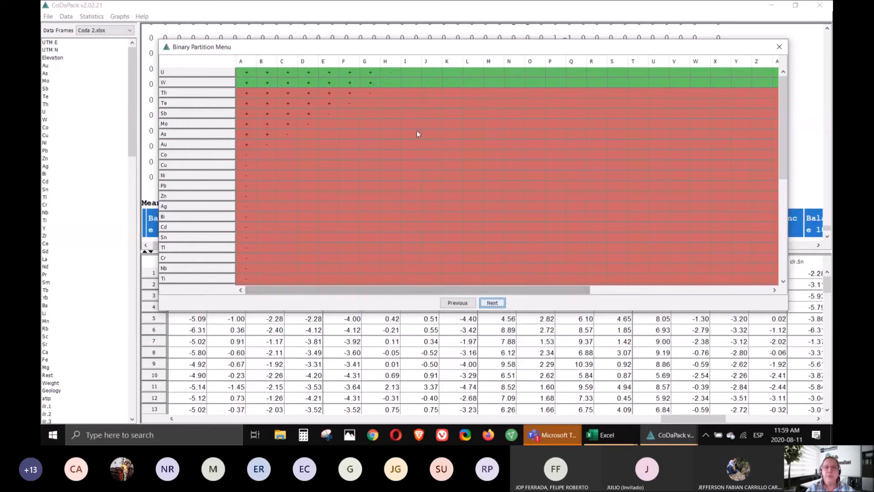
pyautogui.click(391, 83)
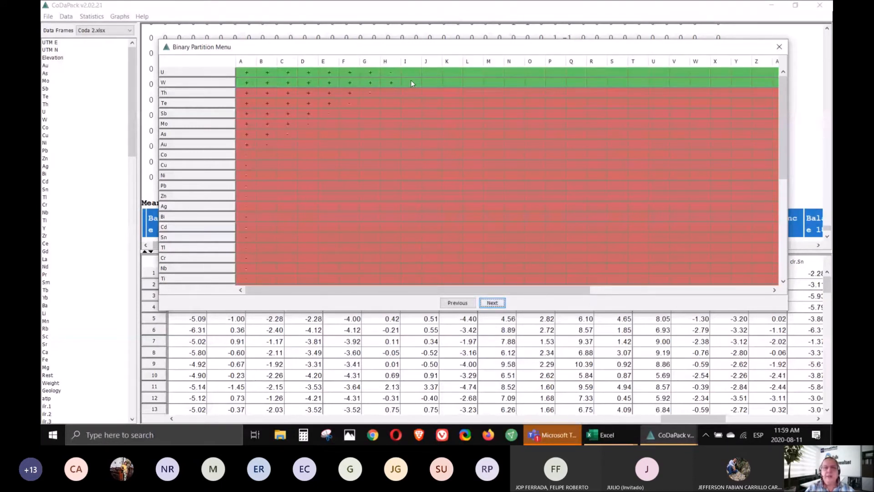
pyautogui.click(495, 304)
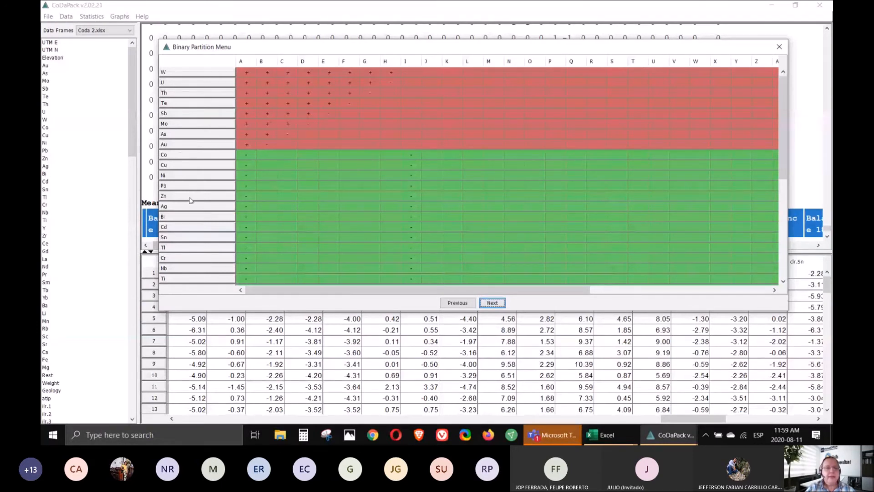
# - Set Co, Cu, Ni, Pb and Zn to + in column I, leaving Ag and the following elements at -, and advance the partition
pyautogui.click(411, 186)
pyautogui.click(412, 176)
pyautogui.click(412, 166)
pyautogui.click(412, 155)
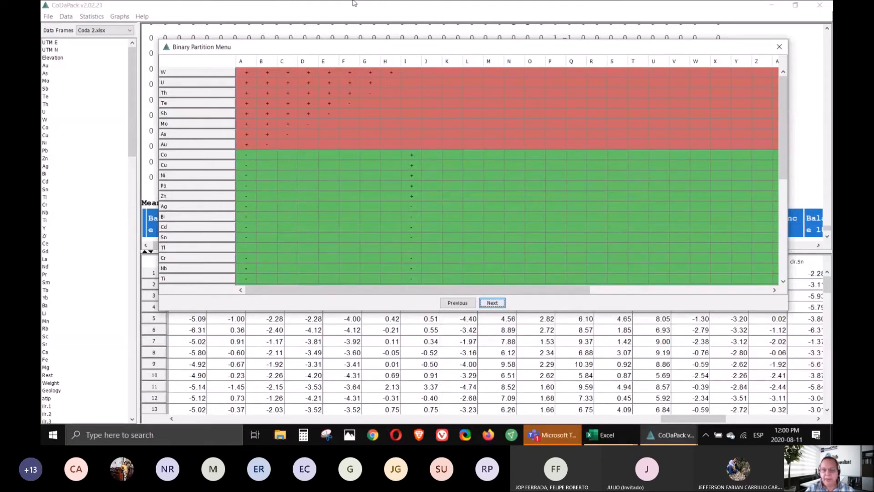
pyautogui.click(493, 303)
# - Separate Co (-) from Cu, Ni, Pb and Zn (+) in column J, and Cu (-) from Ni, Pb and Zn (+) in column K
pyautogui.click(431, 196)
pyautogui.click(434, 185)
pyautogui.click(433, 176)
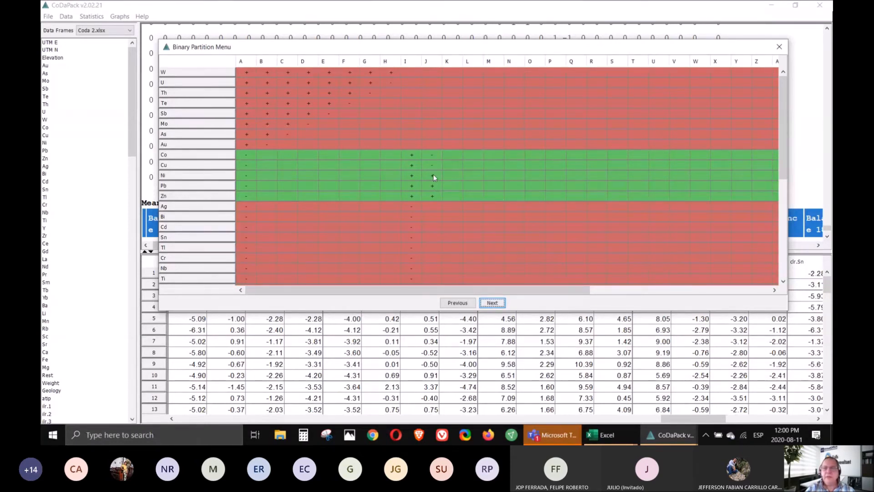
pyautogui.click(431, 166)
pyautogui.click(491, 303)
pyautogui.click(452, 187)
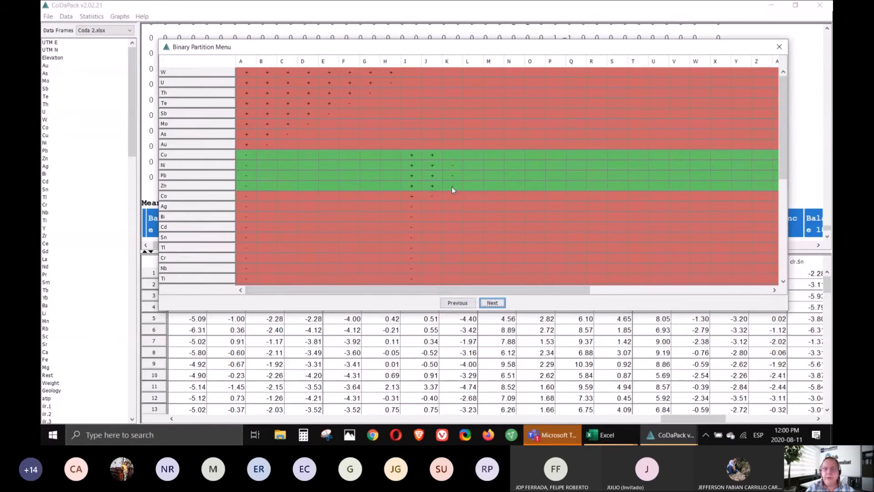
pyautogui.click(454, 175)
pyautogui.click(455, 165)
pyautogui.click(494, 301)
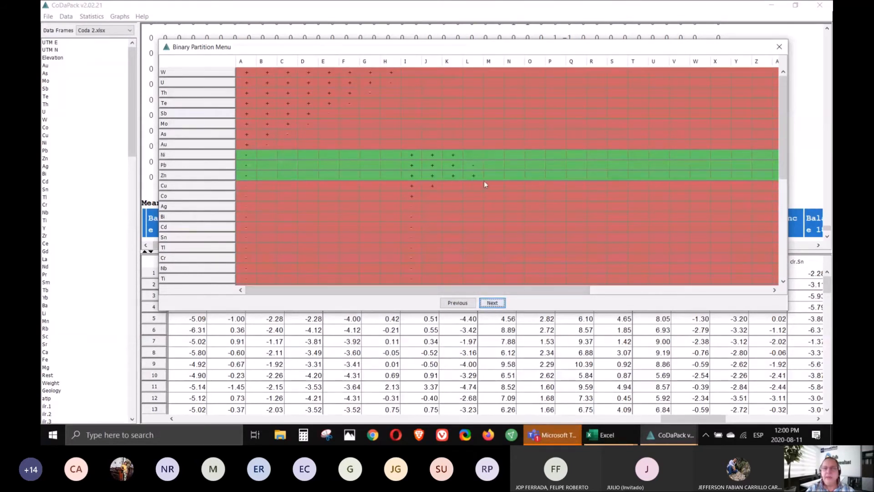
# - Separate Ni (-) from Pb and Zn in column L and Pb (-) from Zn (+) in column M, closing the manual partition unfinished
pyautogui.click(474, 165)
pyautogui.click(493, 303)
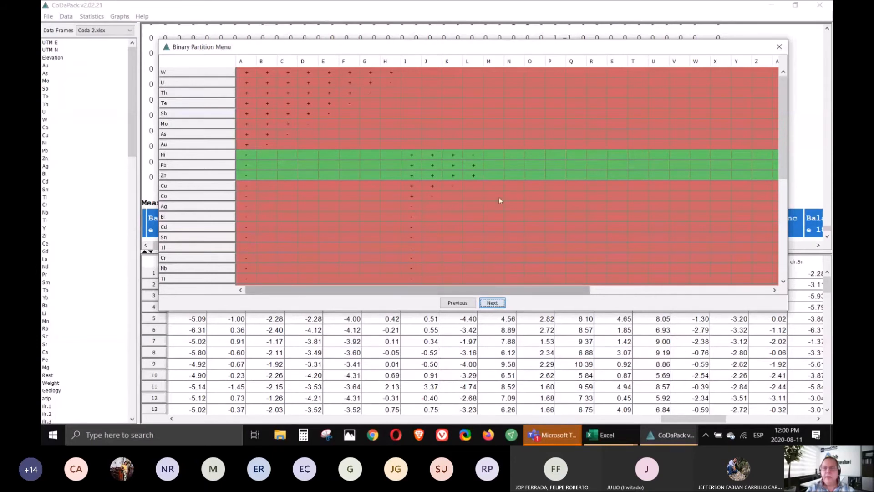
pyautogui.click(495, 165)
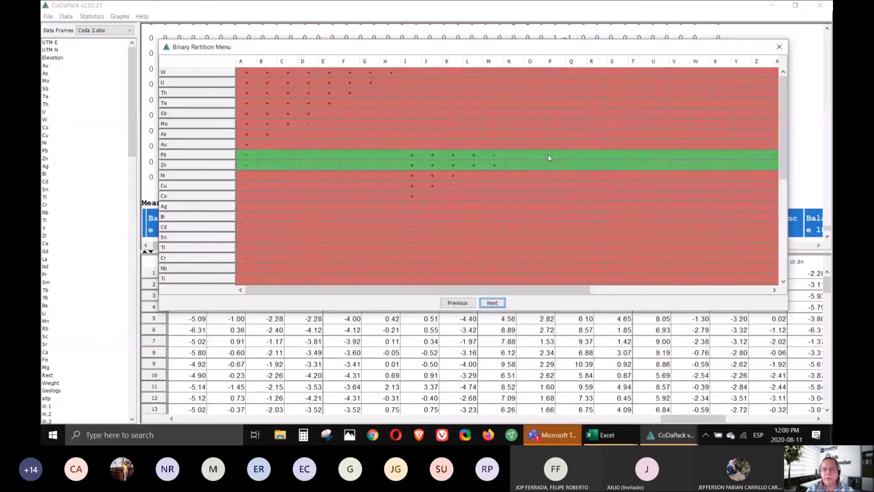
pyautogui.click(504, 302)
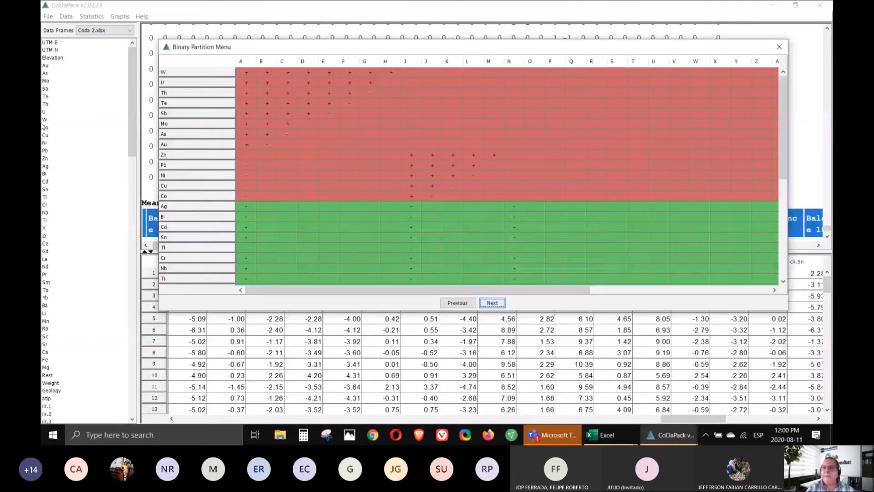
pyautogui.click(778, 47)
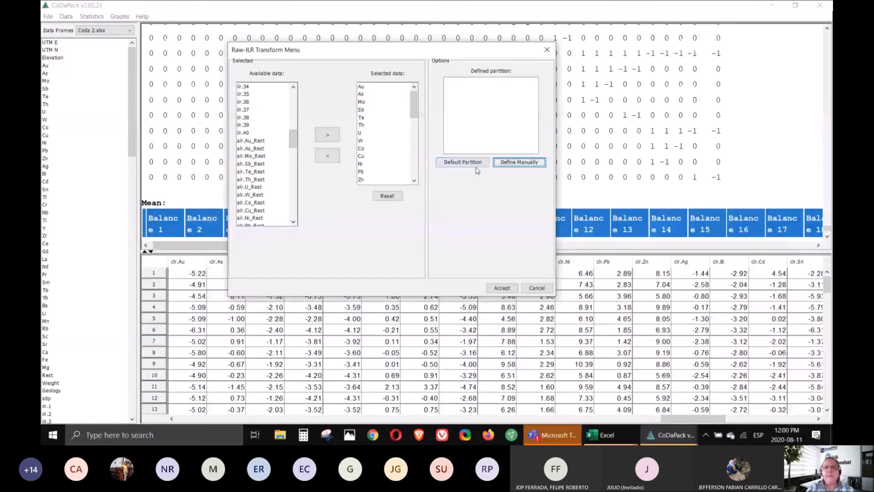
# - Compute the raw-ILR transformation of the selected elements using the default partition, and check the new ilr columns in the data table
pyautogui.click(464, 161)
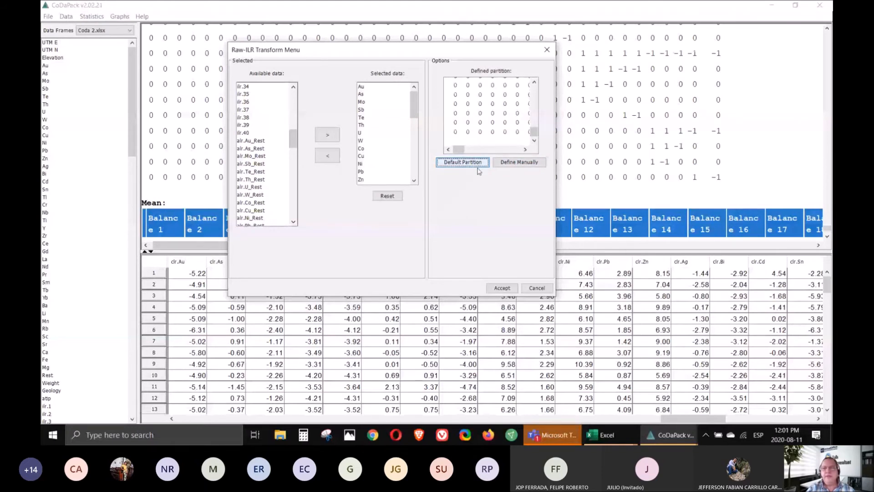
pyautogui.click(506, 290)
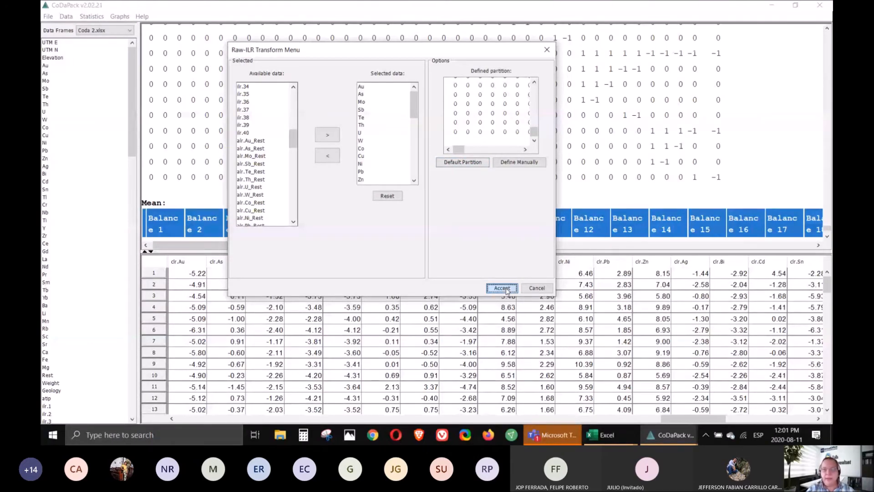
pyautogui.click(502, 288)
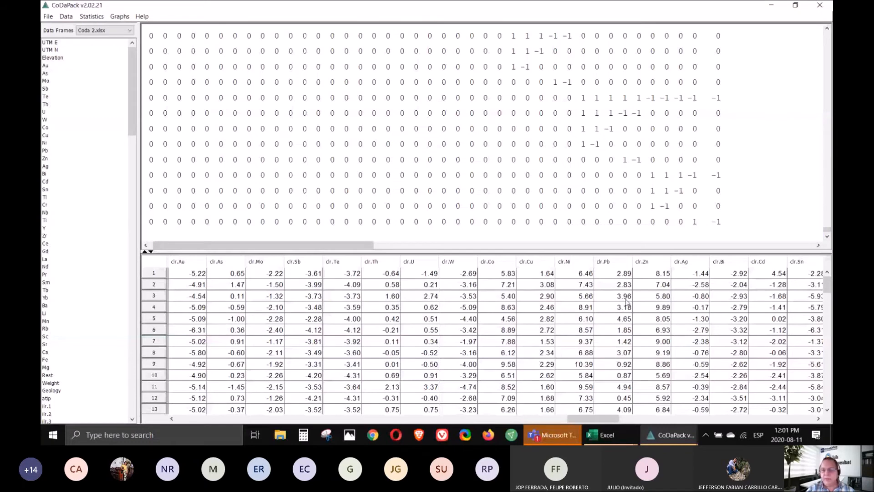
pyautogui.moveTo(593, 422); pyautogui.dragTo(788, 419)
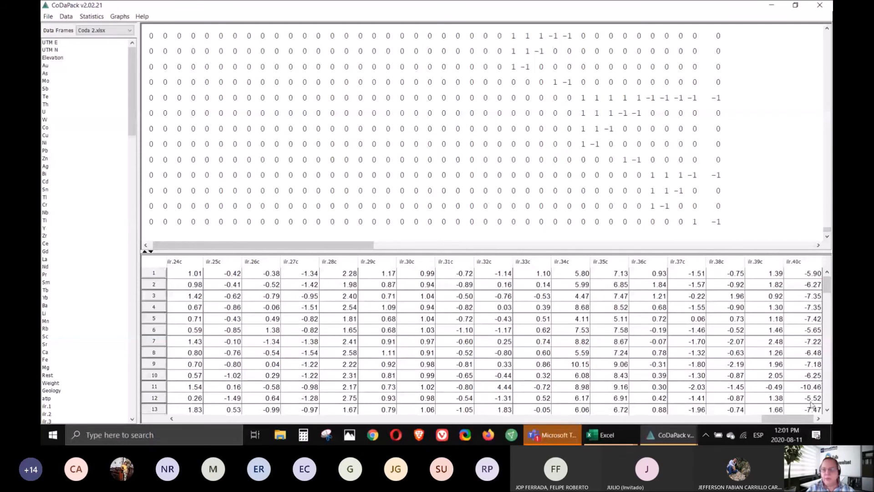
pyautogui.moveTo(802, 419); pyautogui.dragTo(754, 425)
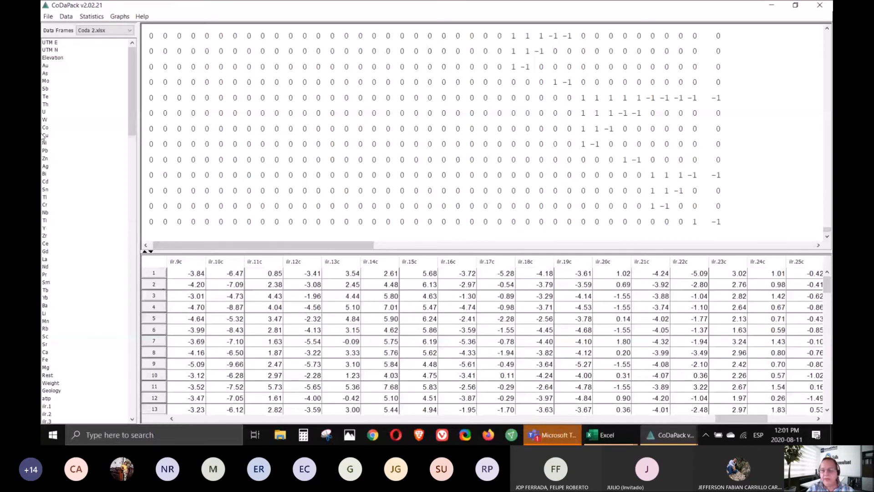
pyautogui.moveTo(733, 419); pyautogui.dragTo(632, 420)
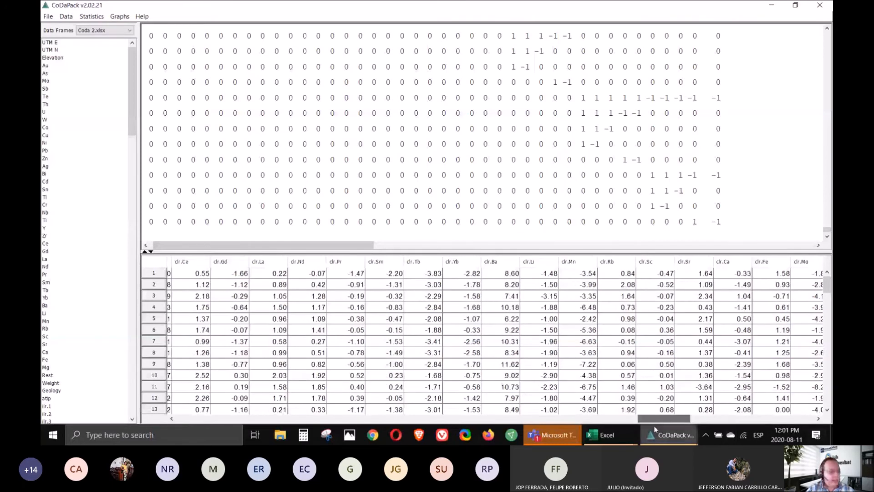
pyautogui.moveTo(669, 434)
pyautogui.click(672, 390)
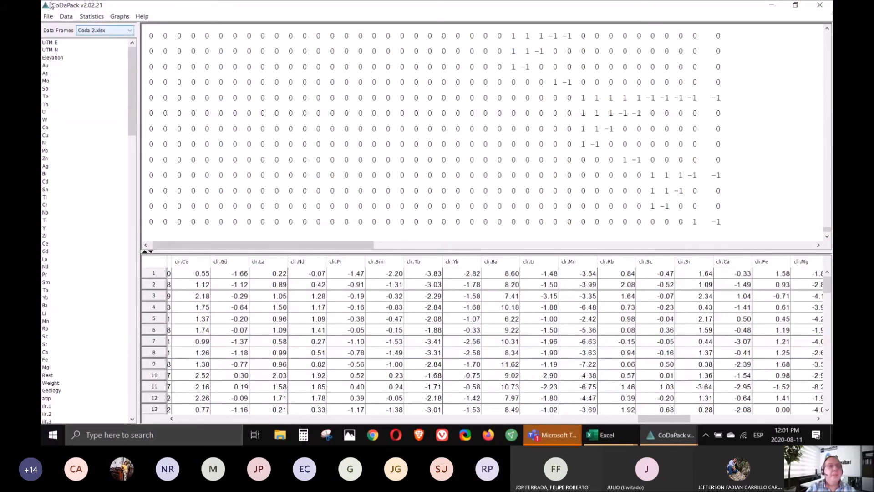
pyautogui.click(48, 16)
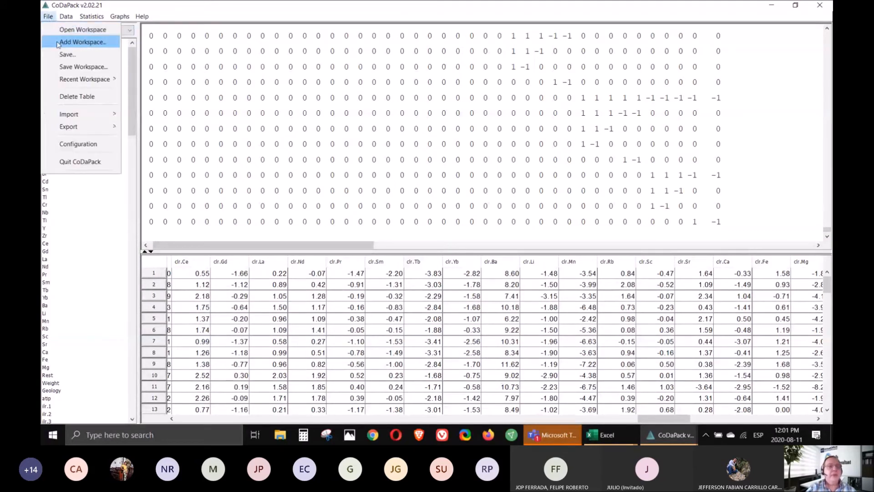
pyautogui.moveTo(91, 130)
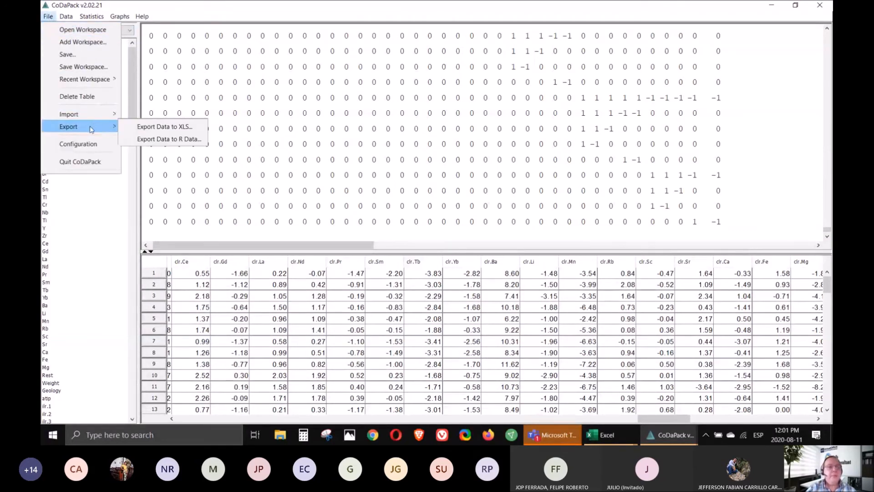
pyautogui.click(150, 131)
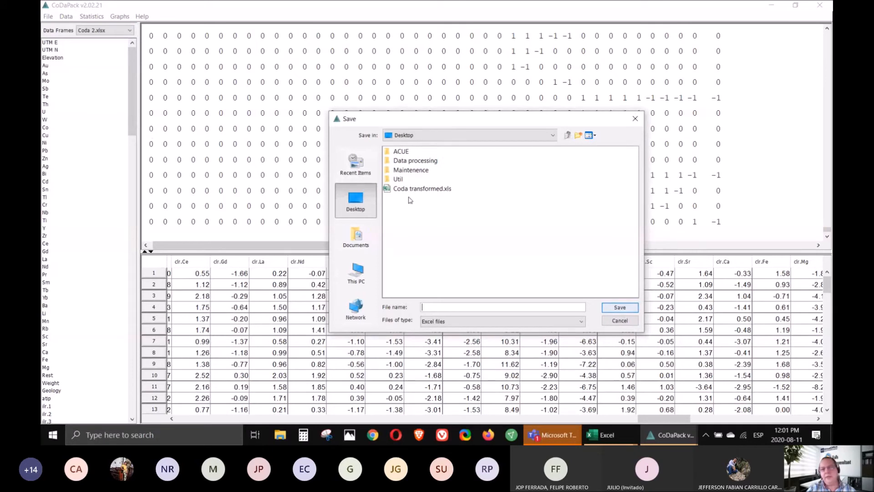
pyautogui.click(620, 321)
# - Switch to the Book2 window in Excel and open Coda transformed.xls from the Desktop
pyautogui.moveTo(624, 438)
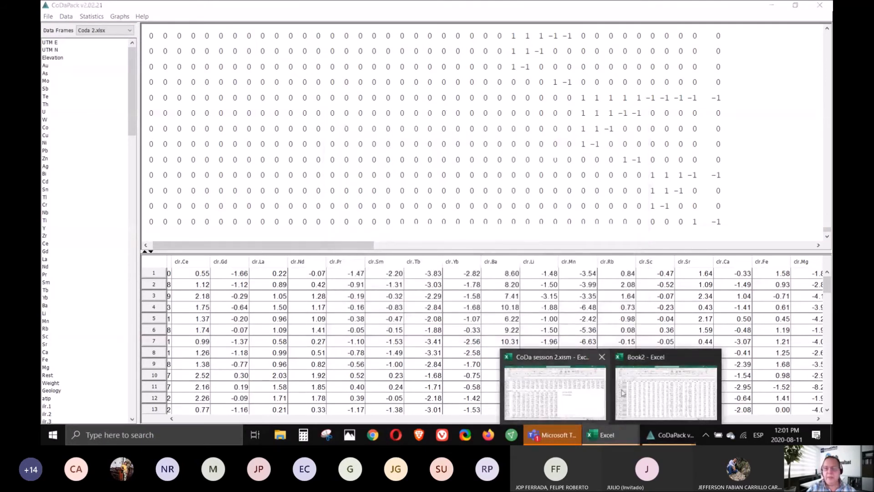
pyautogui.click(638, 391)
pyautogui.click(48, 29)
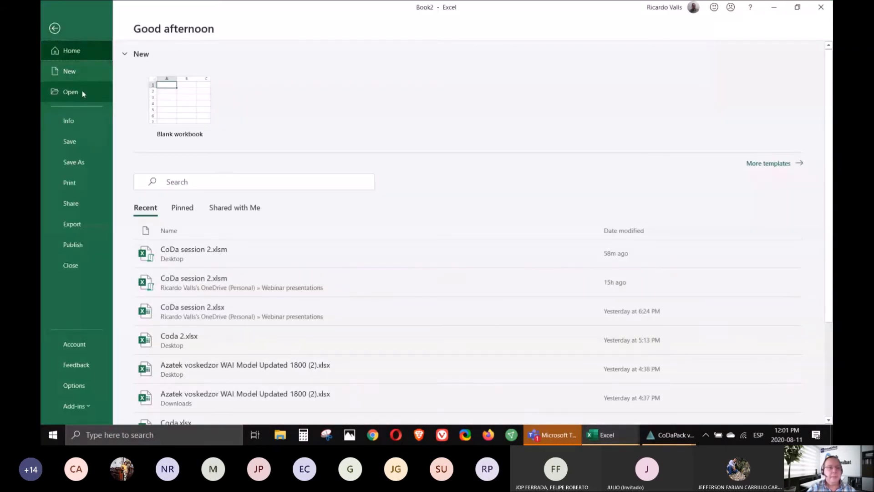
pyautogui.click(83, 93)
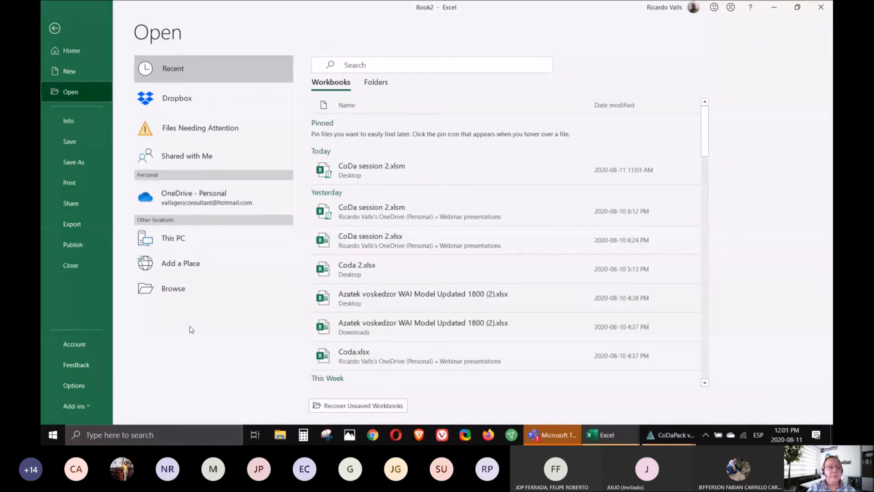
pyautogui.click(196, 296)
pyautogui.click(185, 291)
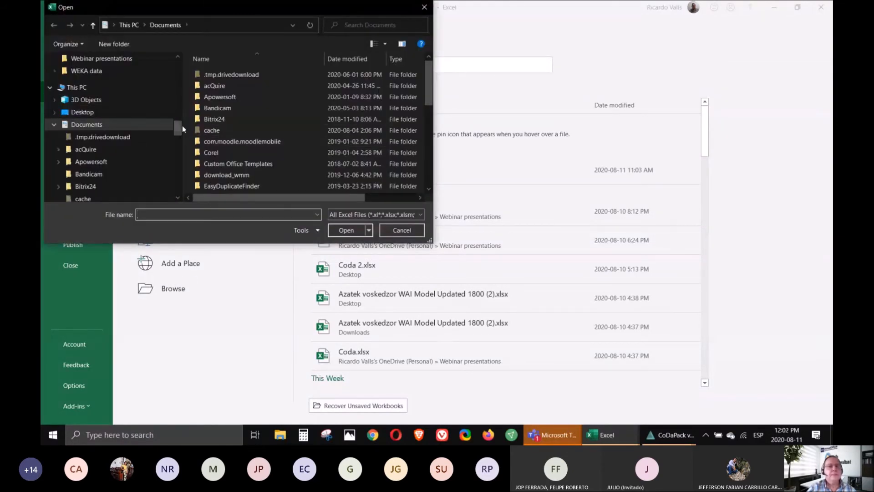
pyautogui.moveTo(177, 127); pyautogui.dragTo(177, 60)
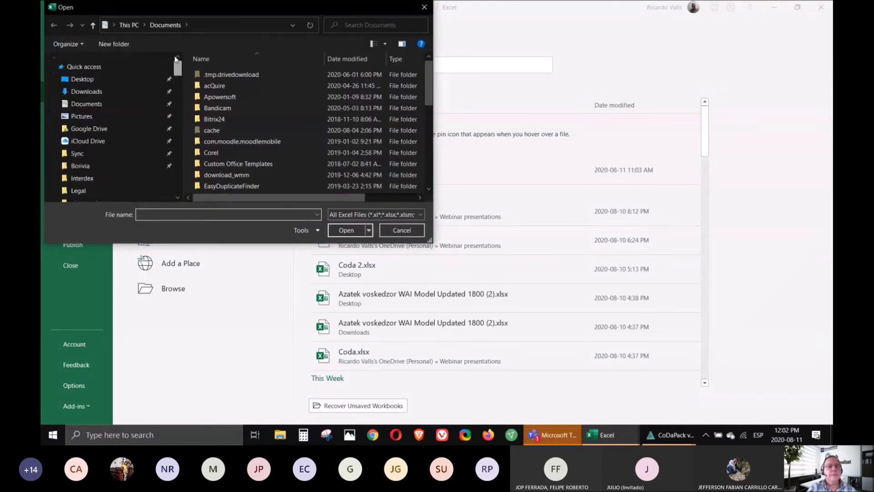
pyautogui.click(82, 79)
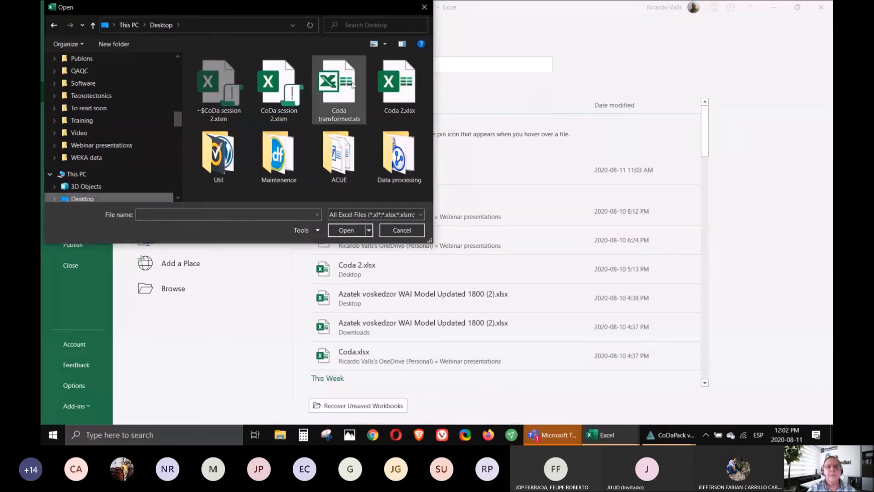
pyautogui.click(339, 87)
pyautogui.click(346, 230)
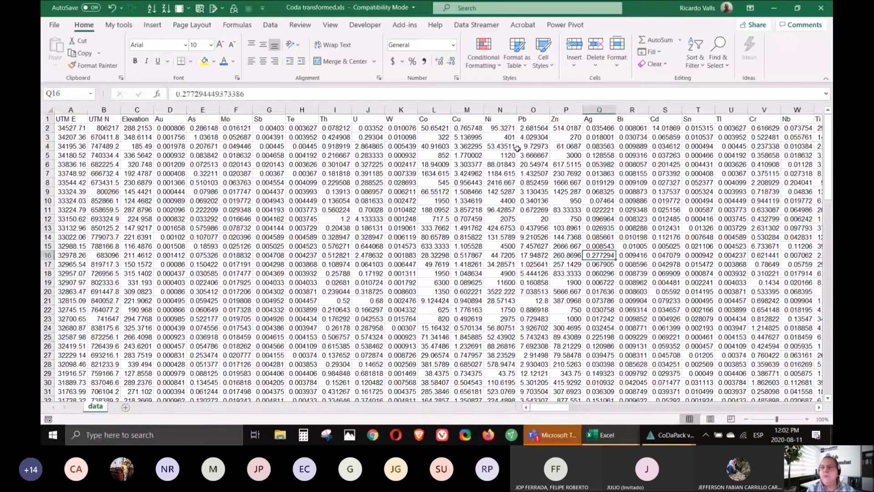
# - Examine the header row across the raw element, alr and clr columns up to the first ilr column
pyautogui.click(530, 118)
pyautogui.press('Right')
pyautogui.press('Right')
pyautogui.press('Right')
pyautogui.press('Right')
pyautogui.press('Right')
pyautogui.press('Right')
pyautogui.press('Right')
pyautogui.press('Right')
pyautogui.press('Right')
pyautogui.press('Right')
pyautogui.press('Right')
pyautogui.press('Right')
pyautogui.press('Right')
pyautogui.press('Right')
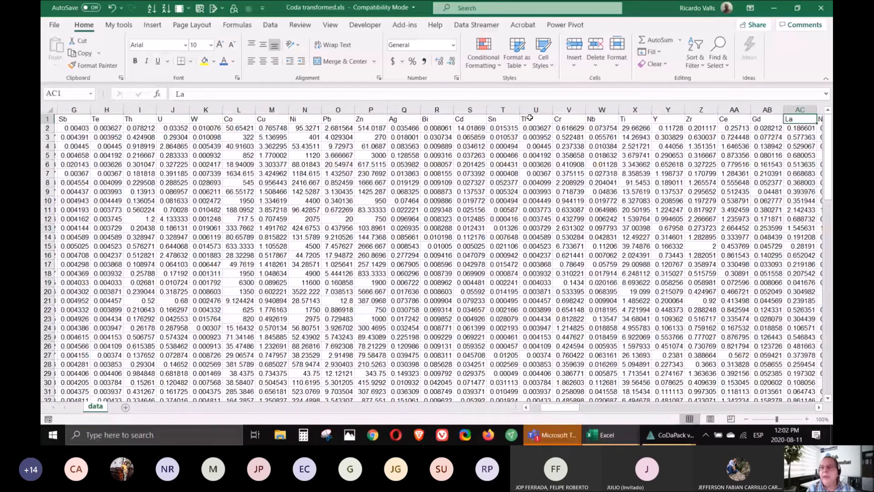
pyautogui.hotkey('ctrl', 'Right')
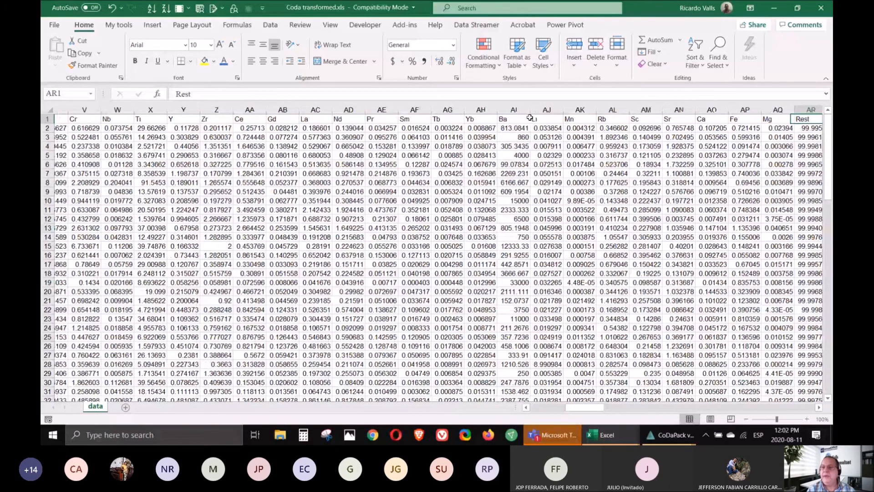
pyautogui.press('Right')
pyautogui.press('Right')
pyautogui.press('Right')
pyautogui.press('Right')
pyautogui.press('Right')
pyautogui.press('Right')
pyautogui.press('Right')
pyautogui.press('Right')
pyautogui.press('Right')
pyautogui.press('Right')
pyautogui.press('Right')
pyautogui.press('Right')
pyautogui.press('Right')
pyautogui.press('Right')
pyautogui.press('Right')
pyautogui.press('Right')
pyautogui.press('Right')
pyautogui.press('Right')
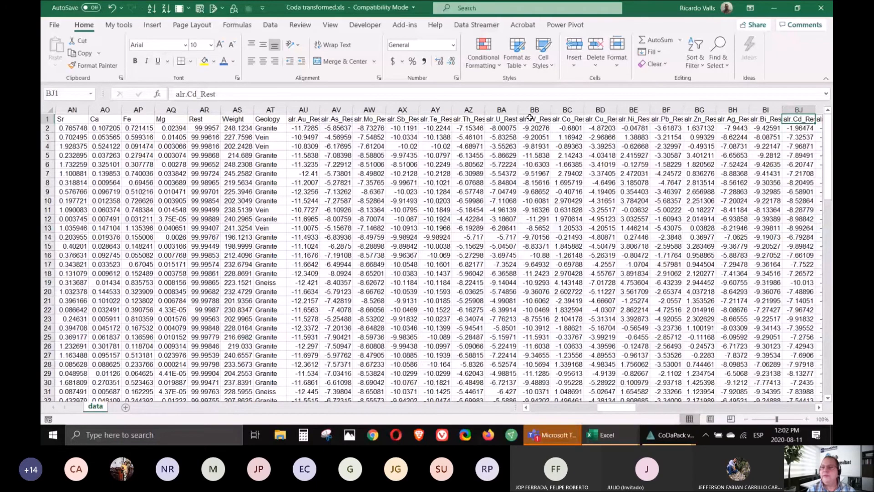
pyautogui.press('Right')
pyautogui.press('Right')
pyautogui.press('Right')
pyautogui.press('Right')
pyautogui.press('Right')
pyautogui.press('Right')
pyautogui.press('Right')
pyautogui.press('Right')
pyautogui.press('Right')
pyautogui.press('Right')
pyautogui.press('Right')
pyautogui.press('Right')
pyautogui.press('Right')
pyautogui.press('Right')
pyautogui.press('Right')
pyautogui.press('Right')
pyautogui.press('Right')
pyautogui.press('Right')
pyautogui.press('Right')
pyautogui.press('Right')
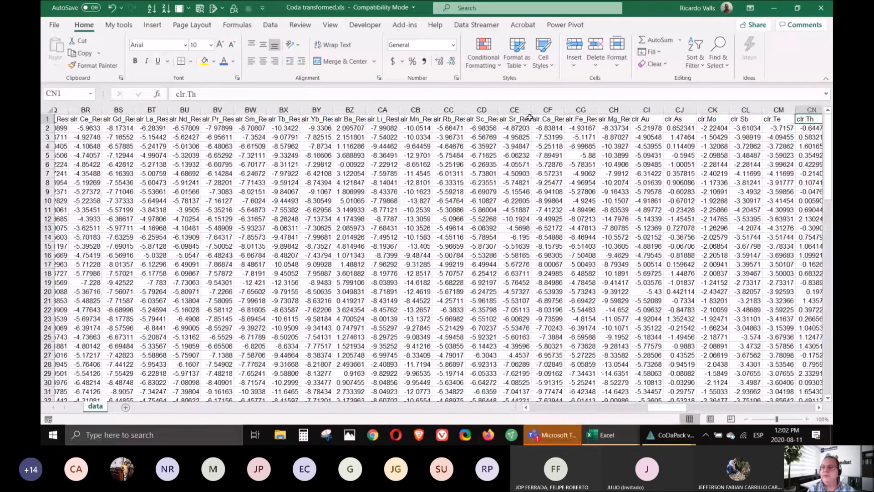
pyautogui.press('Right')
pyautogui.press('Right')
pyautogui.press('Right')
pyautogui.press('Right')
pyautogui.press('Right')
pyautogui.press('Right')
pyautogui.press('Right')
pyautogui.press('Right')
pyautogui.press('Right')
pyautogui.press('Right')
pyautogui.press('Right')
pyautogui.press('Right')
pyautogui.press('Right')
pyautogui.press('Right')
pyautogui.press('Right')
pyautogui.press('Right')
pyautogui.press('Right')
pyautogui.press('Right')
pyautogui.press('Right')
pyautogui.press('Right')
pyautogui.press('Right')
pyautogui.press('Right')
pyautogui.press('Right')
pyautogui.press('Right')
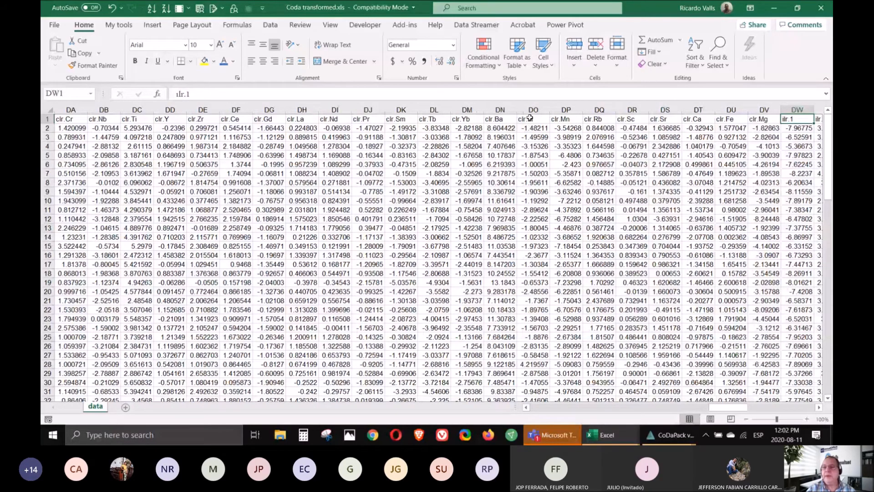
# - Rename the ilr.1 header in DW1 as Oxidos and the ilr.19 header in EO1 as BM
pyautogui.hscroll(1, 693, 121)
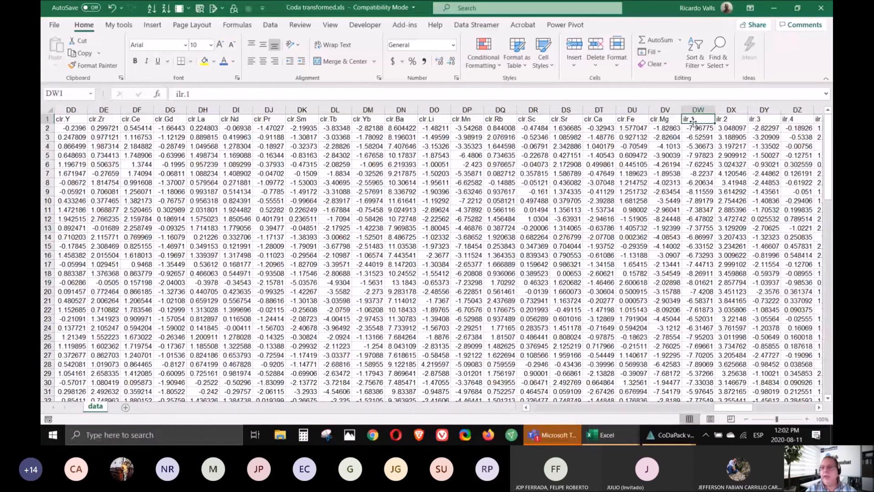
pyautogui.write('Oxidos')
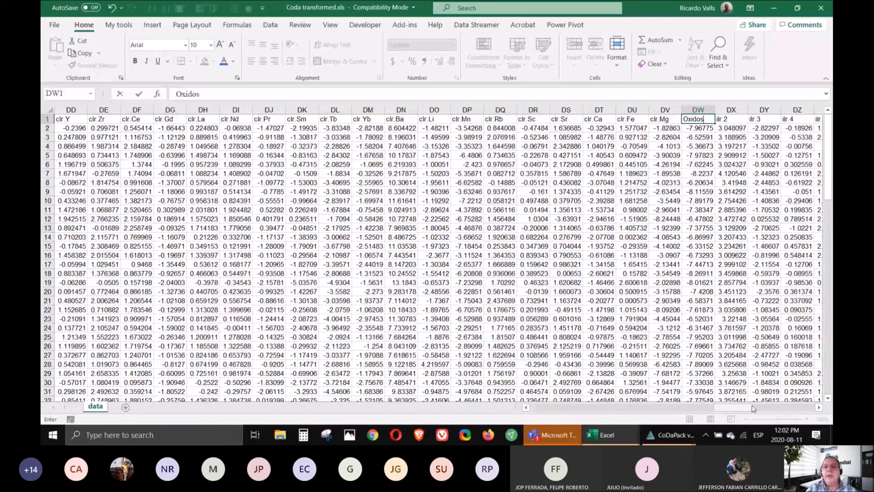
pyautogui.click(754, 408)
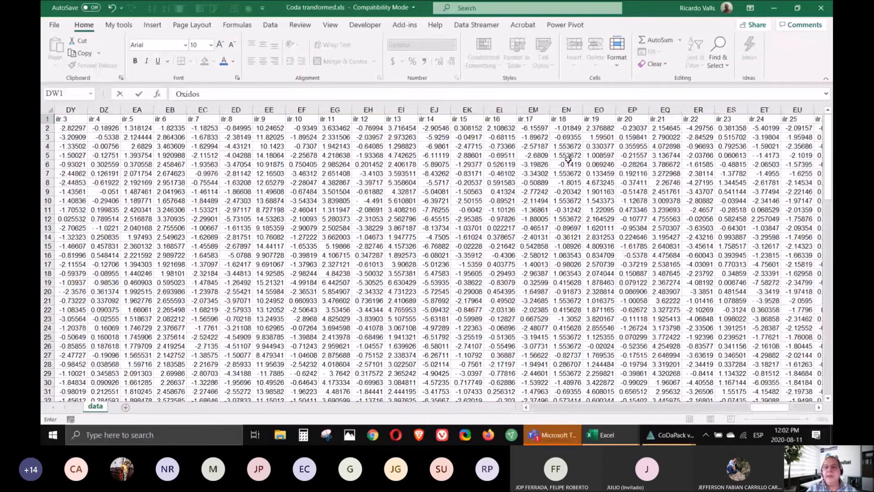
pyautogui.click(600, 119)
pyautogui.write('B')
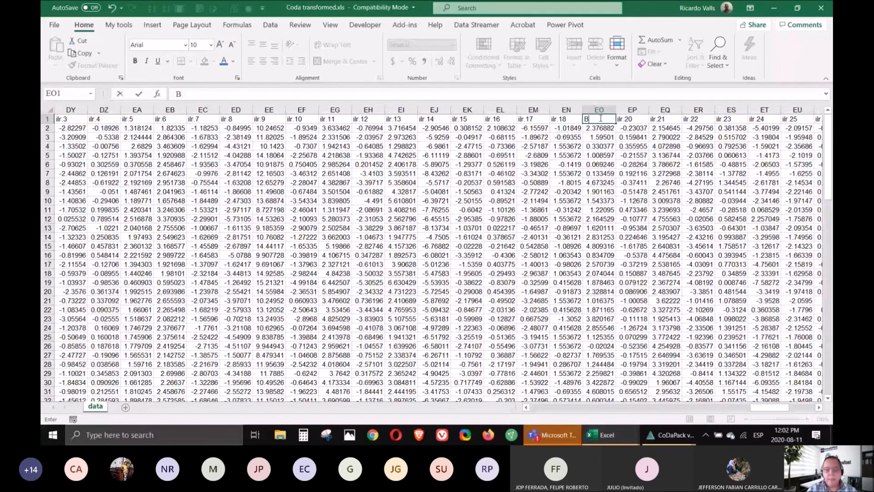
pyautogui.write('M')
# - Delete the columns ilr.2 through ilr.18 between Oxidos and BM
pyautogui.moveTo(566, 110); pyautogui.dragTo(138, 110)
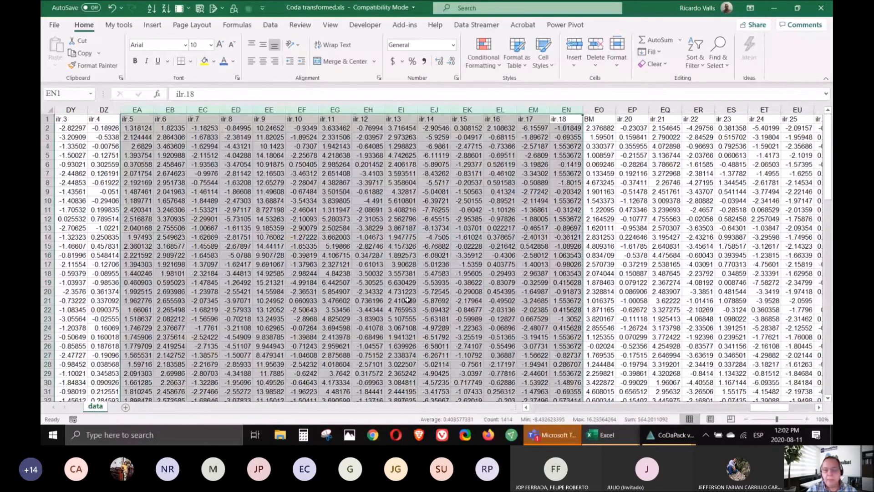
pyautogui.click(526, 408)
pyautogui.click(526, 408)
pyautogui.click(525, 408)
pyautogui.keyDown('shift'); pyautogui.click(137, 110); pyautogui.keyUp('shift')
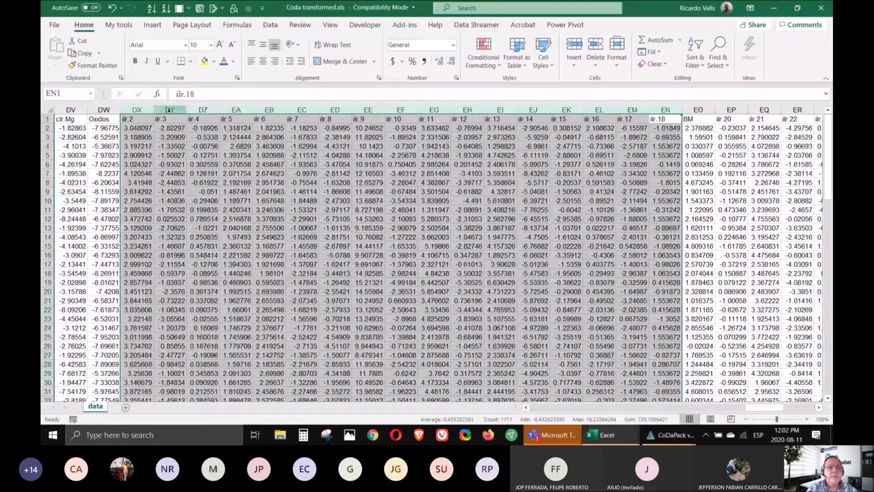
pyautogui.rightClick(302, 110)
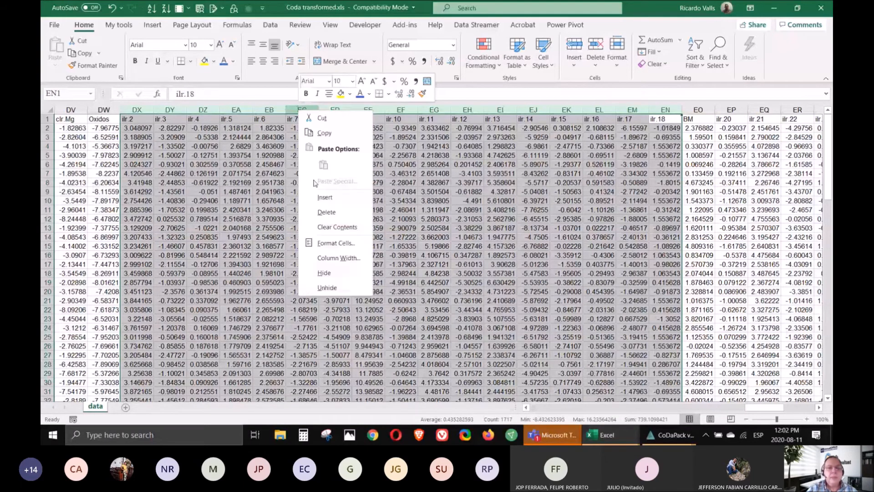
pyautogui.click(321, 217)
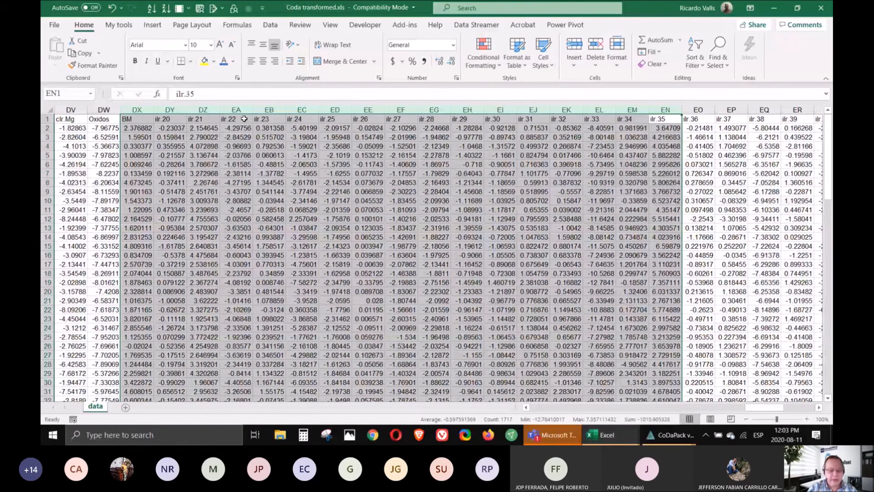
# - Rename the ilr.22 header as BMC and delete the ilr.20 and ilr.21 columns between BM and BMC
pyautogui.click(244, 119)
pyautogui.write('BM')
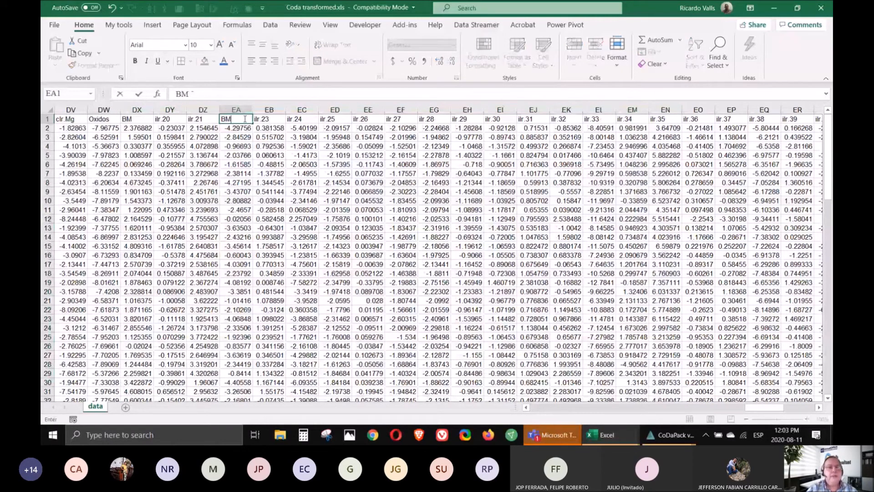
pyautogui.write('C')
pyautogui.click(195, 110)
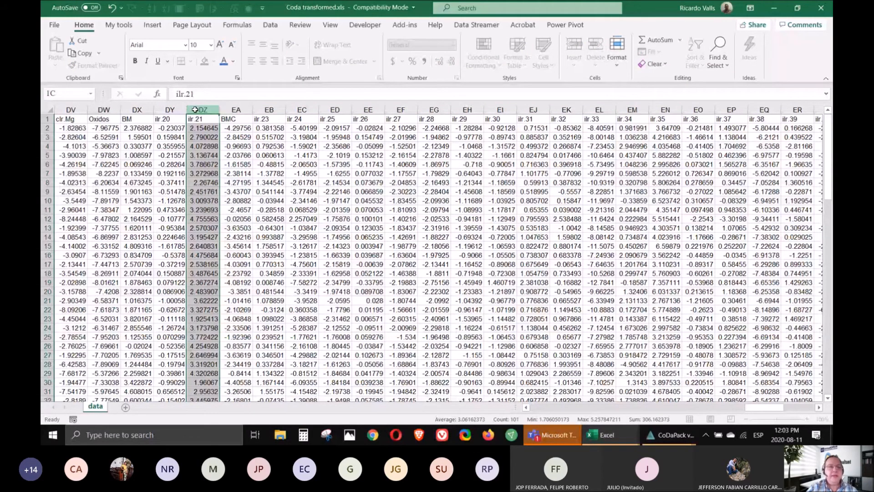
pyautogui.moveTo(195, 110); pyautogui.dragTo(170, 109)
pyautogui.hotkey('ctrl', '-')
pyautogui.click(137, 147)
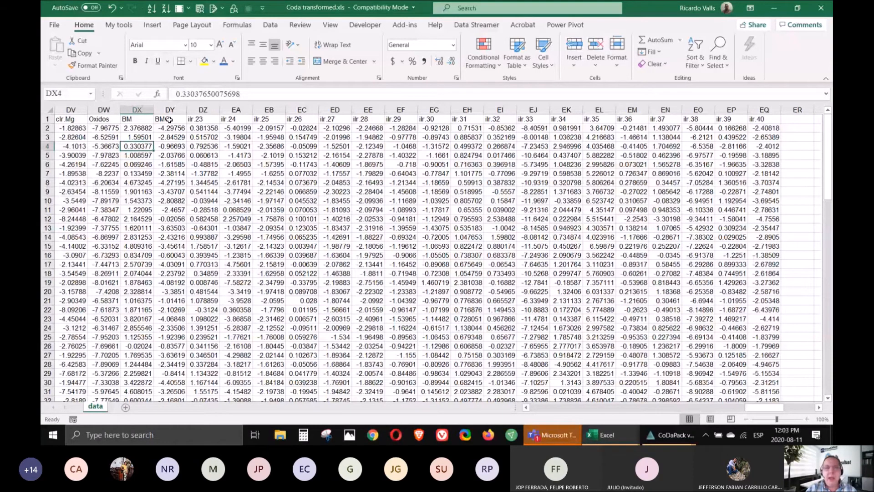
# - Look across row 2 from the first column through the raw element columns to locate the block of alr columns
pyautogui.click(323, 128)
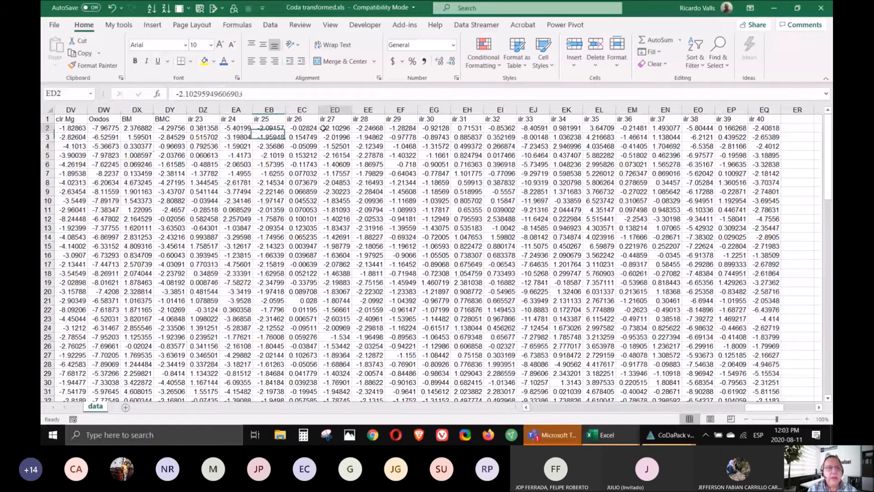
pyautogui.press('Home')
pyautogui.press('Right')
pyautogui.press('Right')
pyautogui.press('Right')
pyautogui.press('Right')
pyautogui.press('Right')
pyautogui.press('Right')
pyautogui.press('Right')
pyautogui.press('Right')
pyautogui.press('Right')
pyautogui.press('Right')
pyautogui.press('Right')
pyautogui.press('Right')
pyautogui.press('Right')
pyautogui.press('Right')
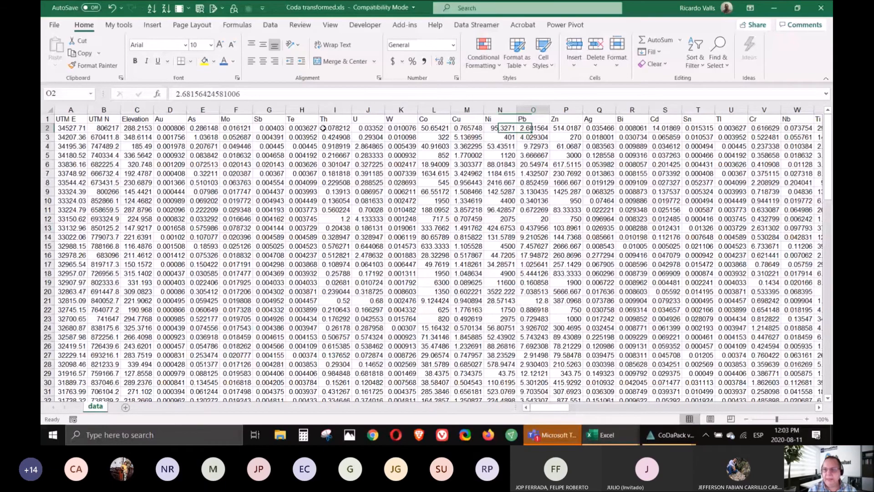
pyautogui.press('Right')
pyautogui.press('Right')
pyautogui.press('Right')
pyautogui.press('Right')
pyautogui.press('Right')
pyautogui.press('Right')
pyautogui.press('Right')
pyautogui.press('Right')
pyautogui.press('Right')
pyautogui.press('Right')
pyautogui.press('Right')
pyautogui.press('Right')
pyautogui.press('Right')
pyautogui.press('Right')
pyautogui.press('Right')
pyautogui.press('Right')
pyautogui.press('Right')
pyautogui.press('Right')
pyautogui.press('Right')
pyautogui.press('Right')
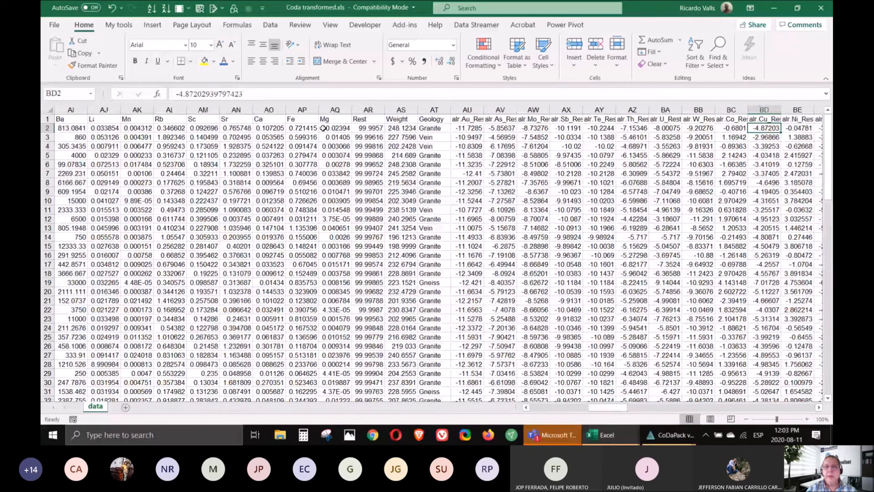
# - Copy the alr block from alr.Au_Rest through alr.Mg_Rest, including headers and all data down to row 101
pyautogui.moveTo(468, 119); pyautogui.dragTo(501, 120)
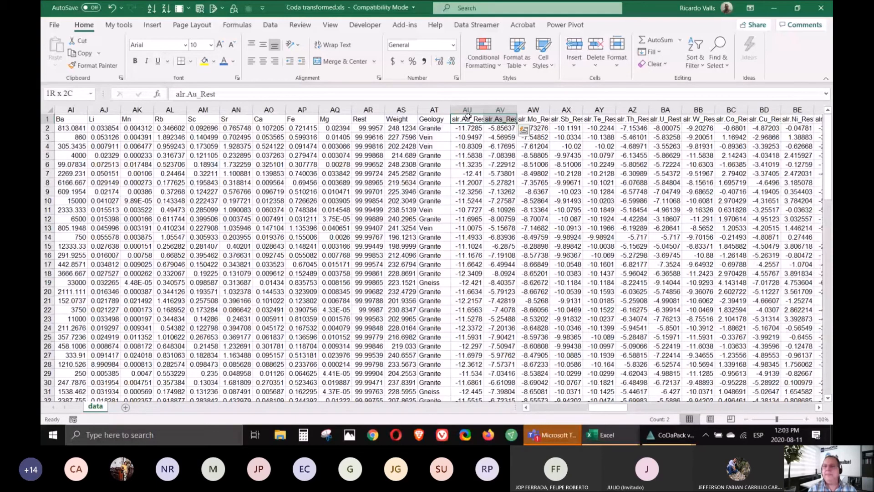
pyautogui.hotkey('shift', 'Right')
pyautogui.hotkey('shift', 'Right')
pyautogui.hotkey('shift', 'Right')
pyautogui.hotkey('shift', 'Right')
pyautogui.hotkey('shift', 'Right')
pyautogui.hotkey('shift', 'Right')
pyautogui.hotkey('shift', 'Right')
pyautogui.hotkey('shift', 'Right')
pyautogui.hotkey('shift', 'Right')
pyautogui.hotkey('shift', 'Right')
pyautogui.hotkey('shift', 'Right')
pyautogui.hotkey('shift', 'Right')
pyautogui.hotkey('shift', 'Right')
pyautogui.hotkey('shift', 'Right')
pyautogui.hotkey('shift', 'Right')
pyautogui.hotkey('shift', 'Right')
pyautogui.hotkey('shift', 'Right')
pyautogui.hotkey('shift', 'Right')
pyautogui.hotkey('shift', 'Right')
pyautogui.hotkey('shift', 'Right')
pyautogui.hotkey('shift', 'Left')
pyautogui.hotkey('shift', 'Left')
pyautogui.hotkey('shift', 'Left')
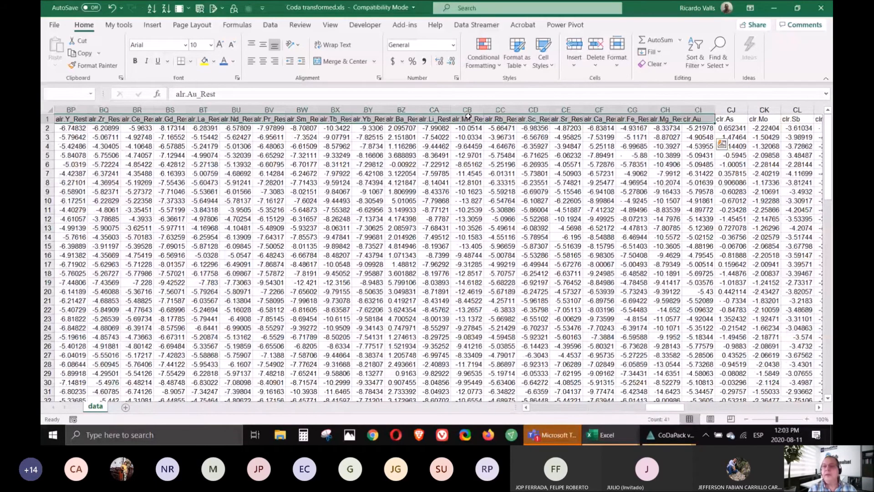
pyautogui.hotkey('shift', 'Left')
pyautogui.hotkey('ctrl', 'shift', 'Down')
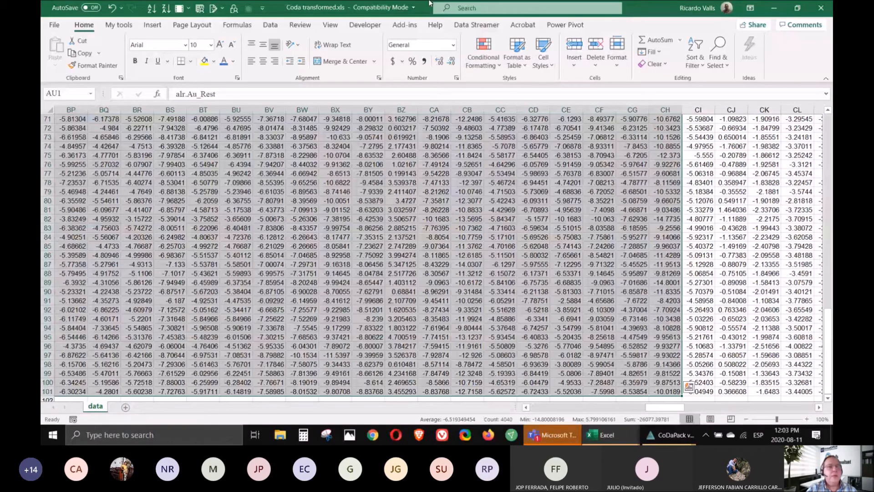
pyautogui.click(81, 55)
# - Switch to the Book2 workbook, add a new sheet and paste the copied alr data starting at A1
pyautogui.click(611, 435)
pyautogui.click(577, 373)
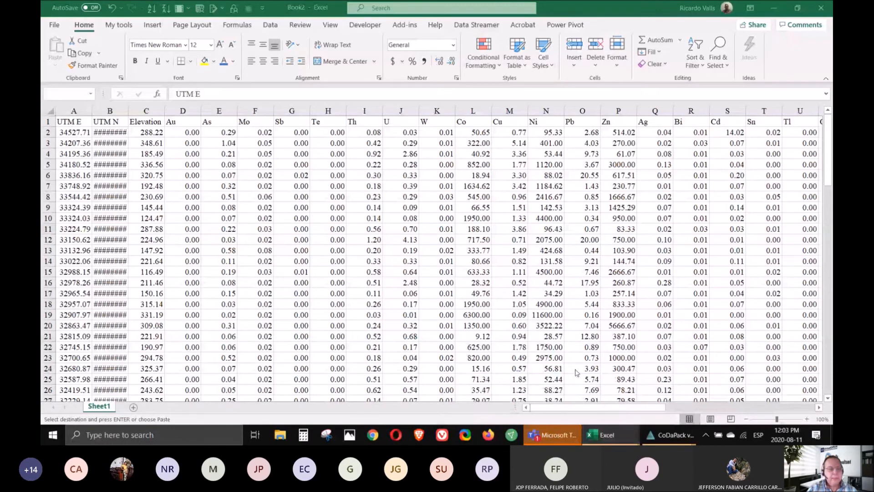
pyautogui.click(133, 407)
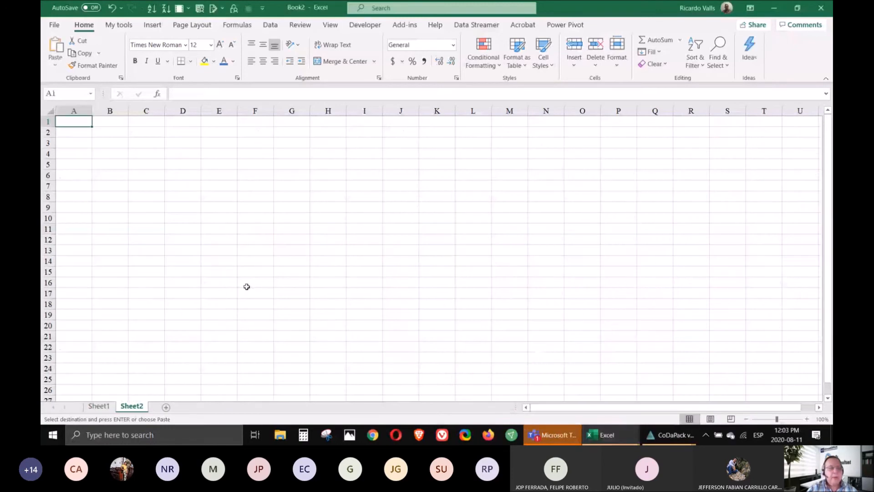
pyautogui.click(56, 47)
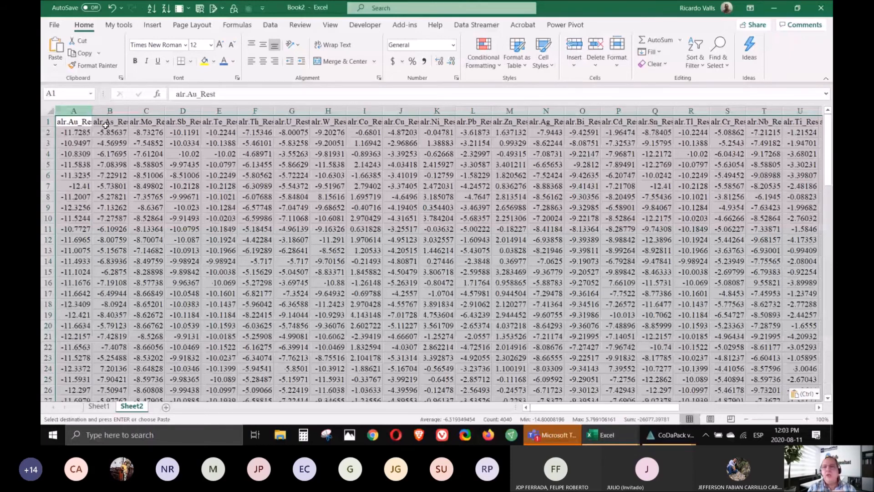
pyautogui.click(320, 231)
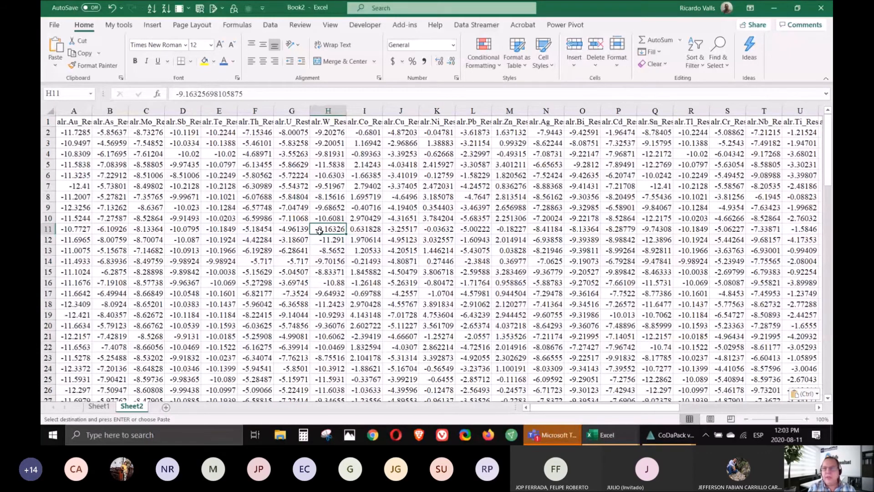
# - Run a Correlation analysis on B1:Q101, grouped by columns with labels in the first row, and output it to a new worksheet
pyautogui.click(270, 25)
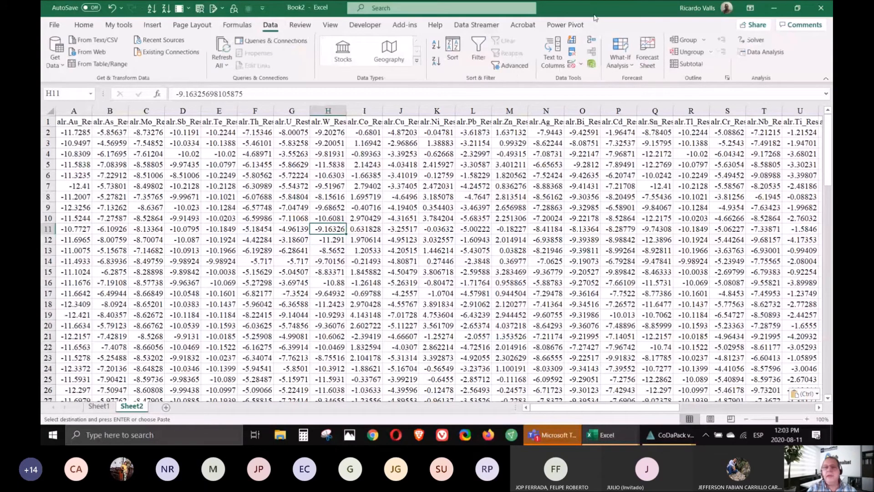
pyautogui.click(765, 52)
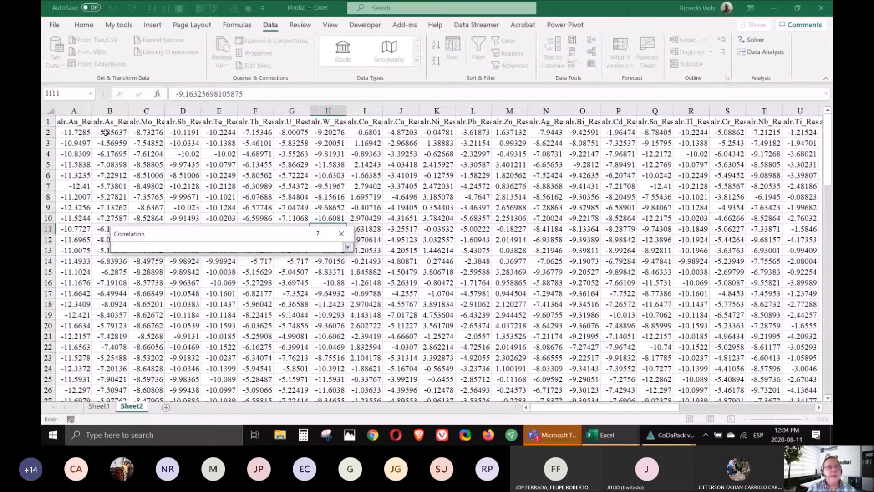
pyautogui.moveTo(110, 122); pyautogui.dragTo(652, 105)
pyautogui.hotkey('ctrl', 'shift', 'Down')
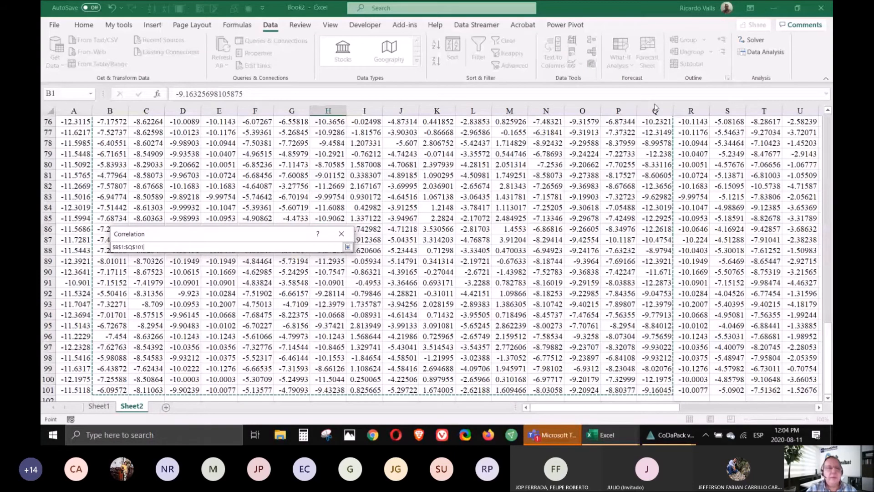
pyautogui.click(348, 247)
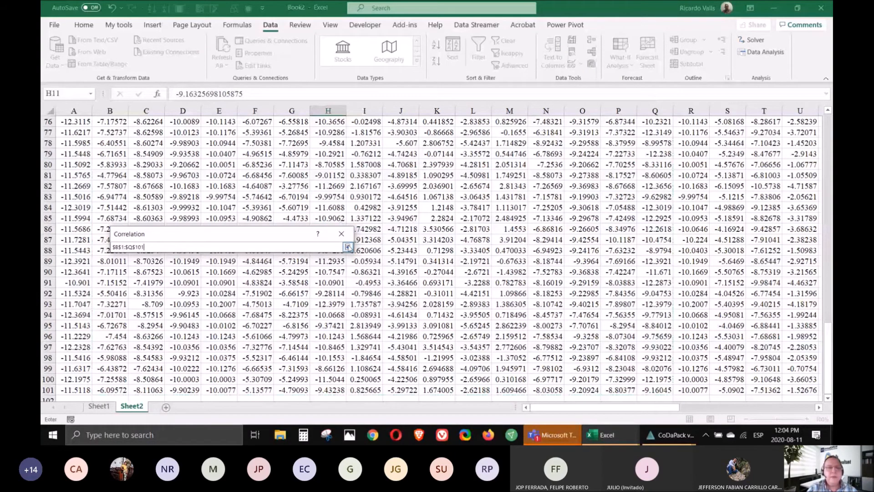
pyautogui.click(348, 247)
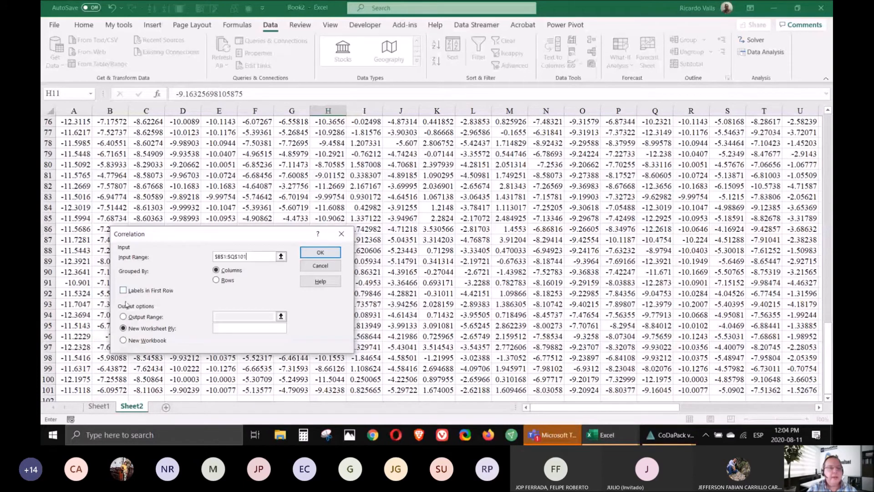
pyautogui.click(124, 290)
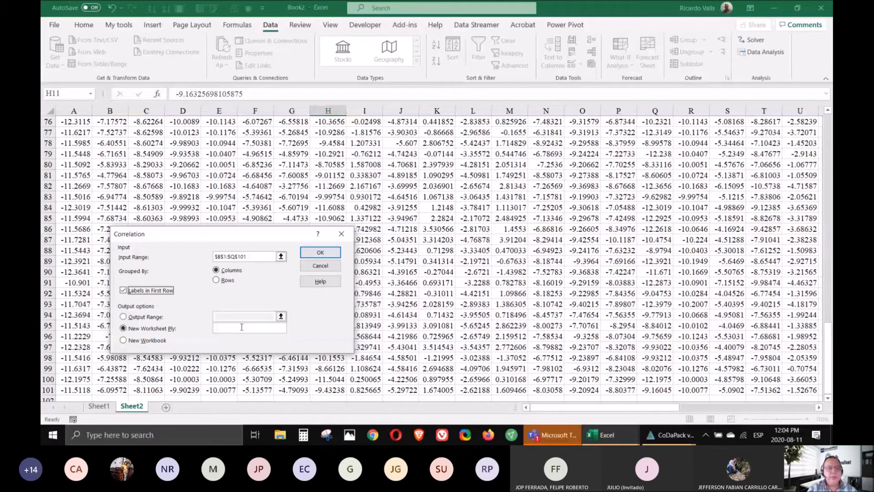
pyautogui.click(322, 254)
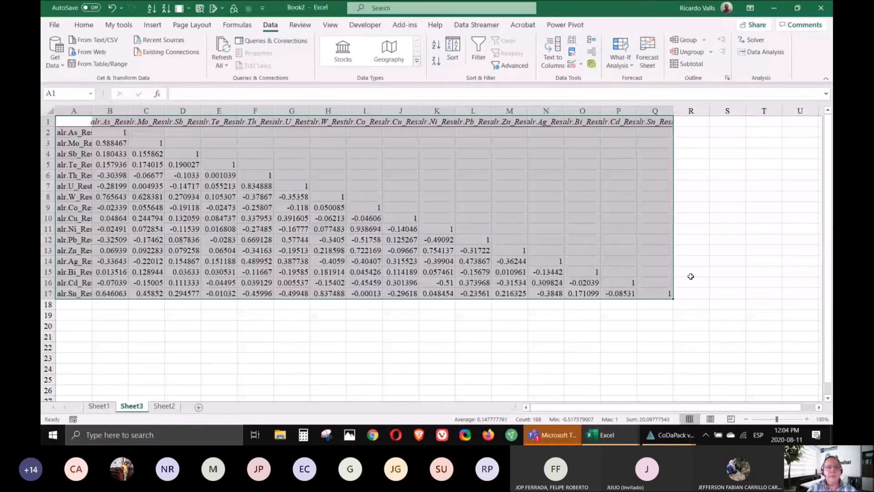
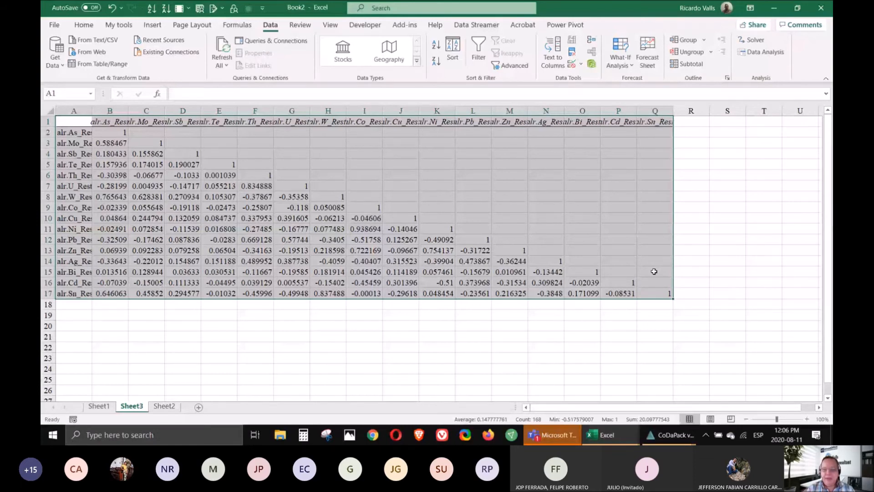
# - Switch to the Microsoft Teams meeting and stop sharing the screen
pyautogui.moveTo(557, 433)
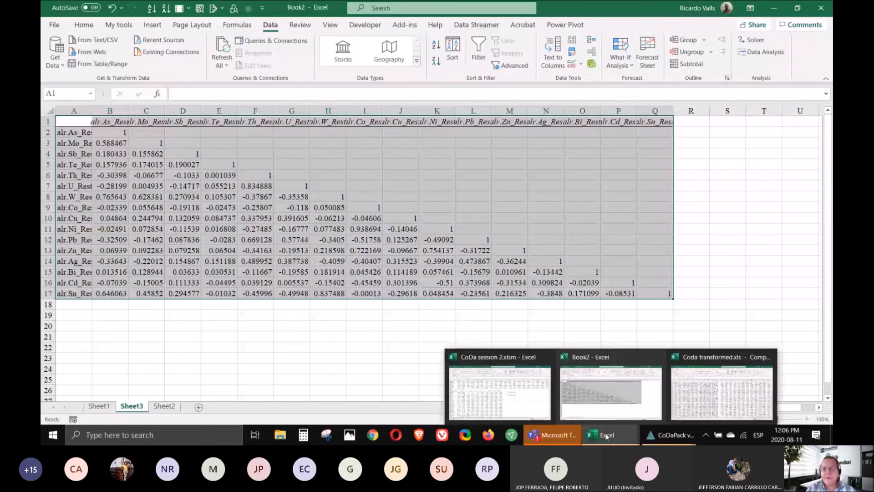
pyautogui.click(500, 373)
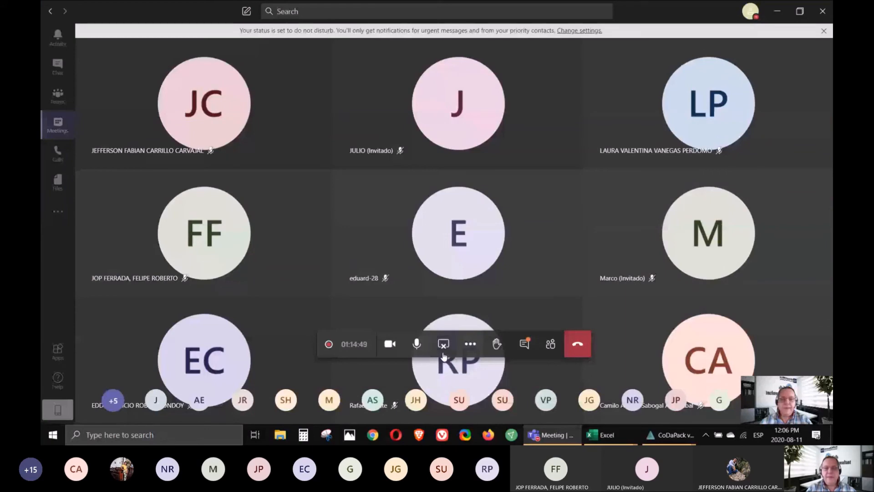
pyautogui.click(445, 346)
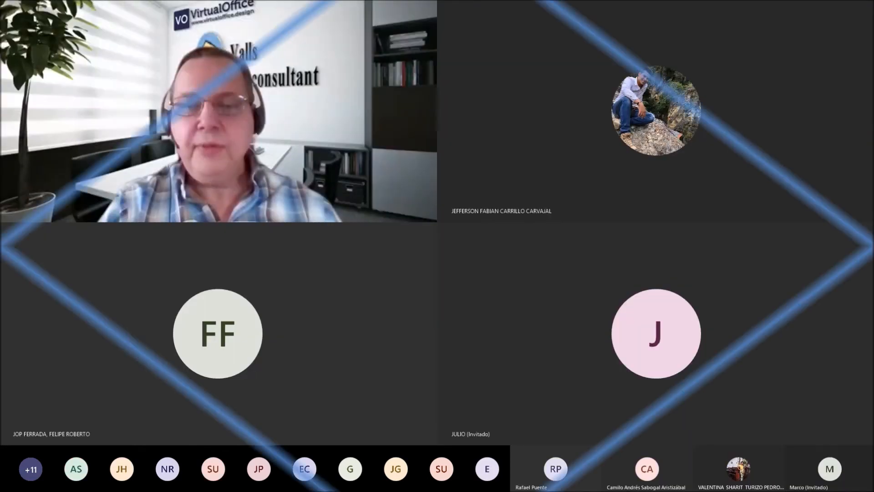